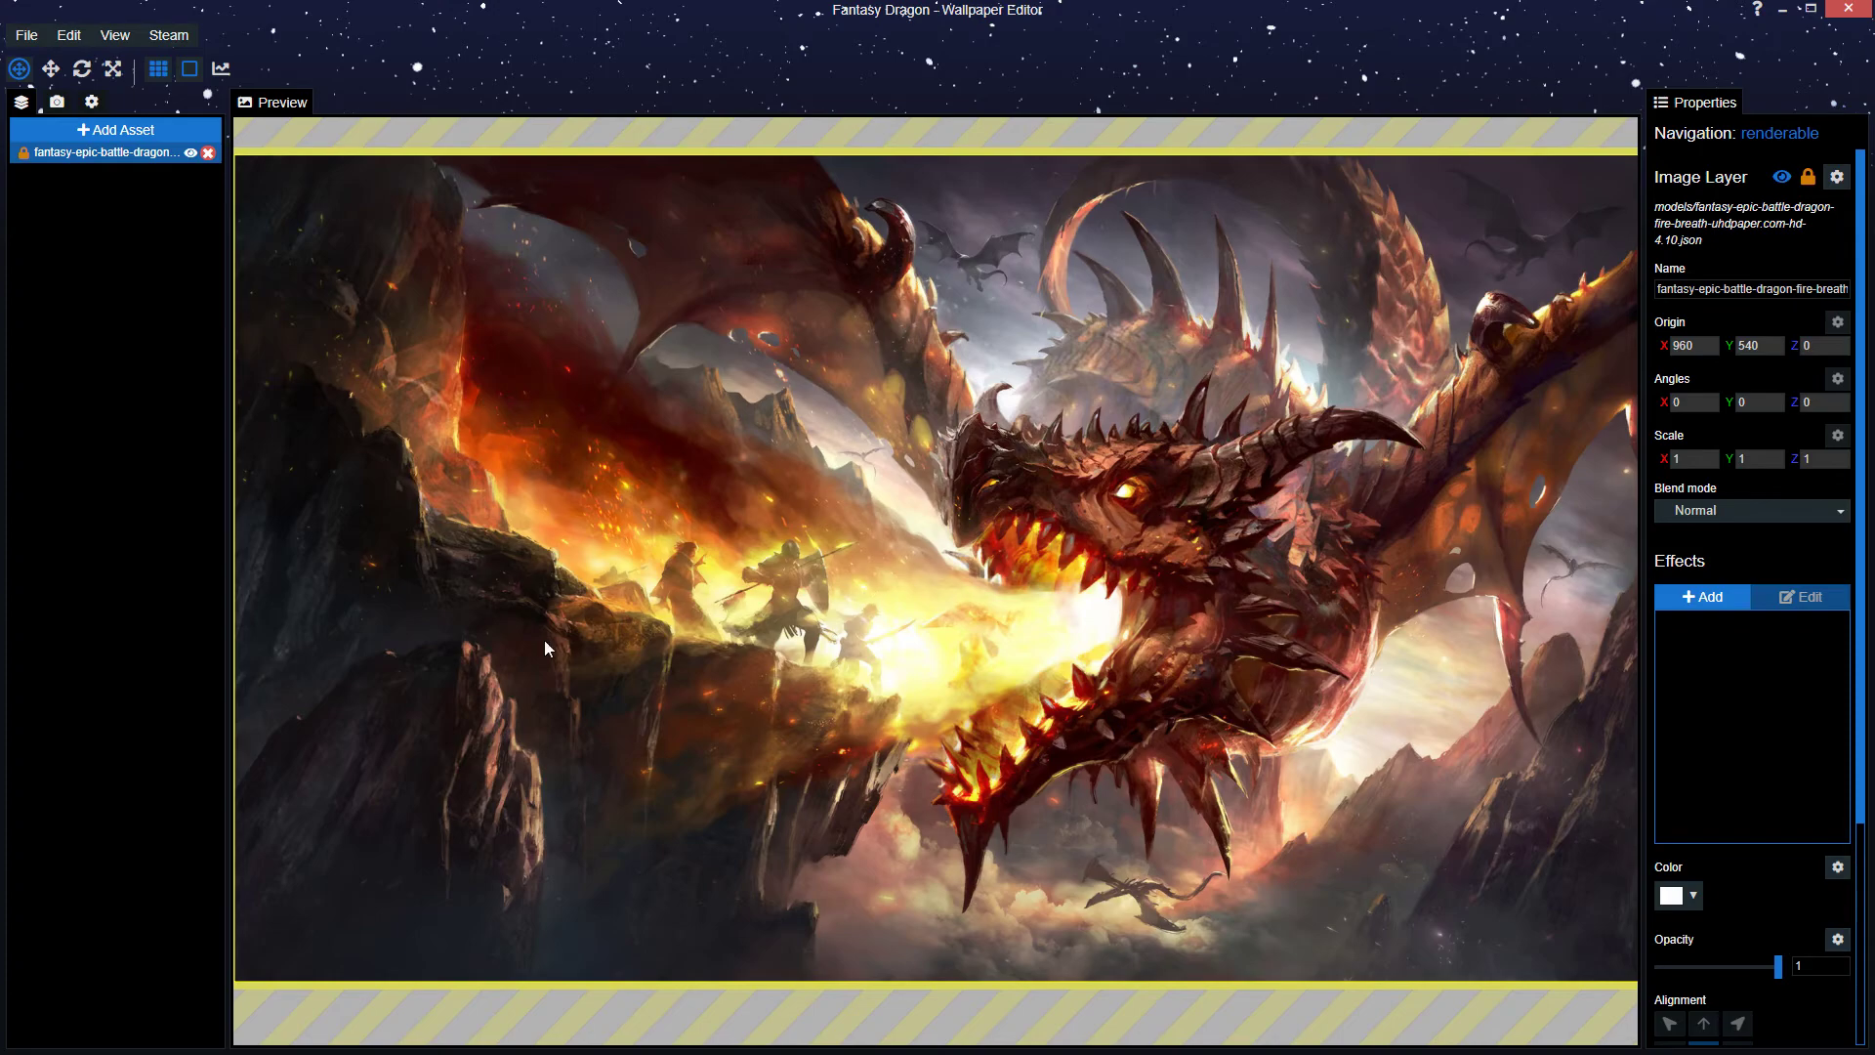
- Add a Water Ripple effect from the Animate effects to the dragon image layer
drag(935, 581, 984, 594)
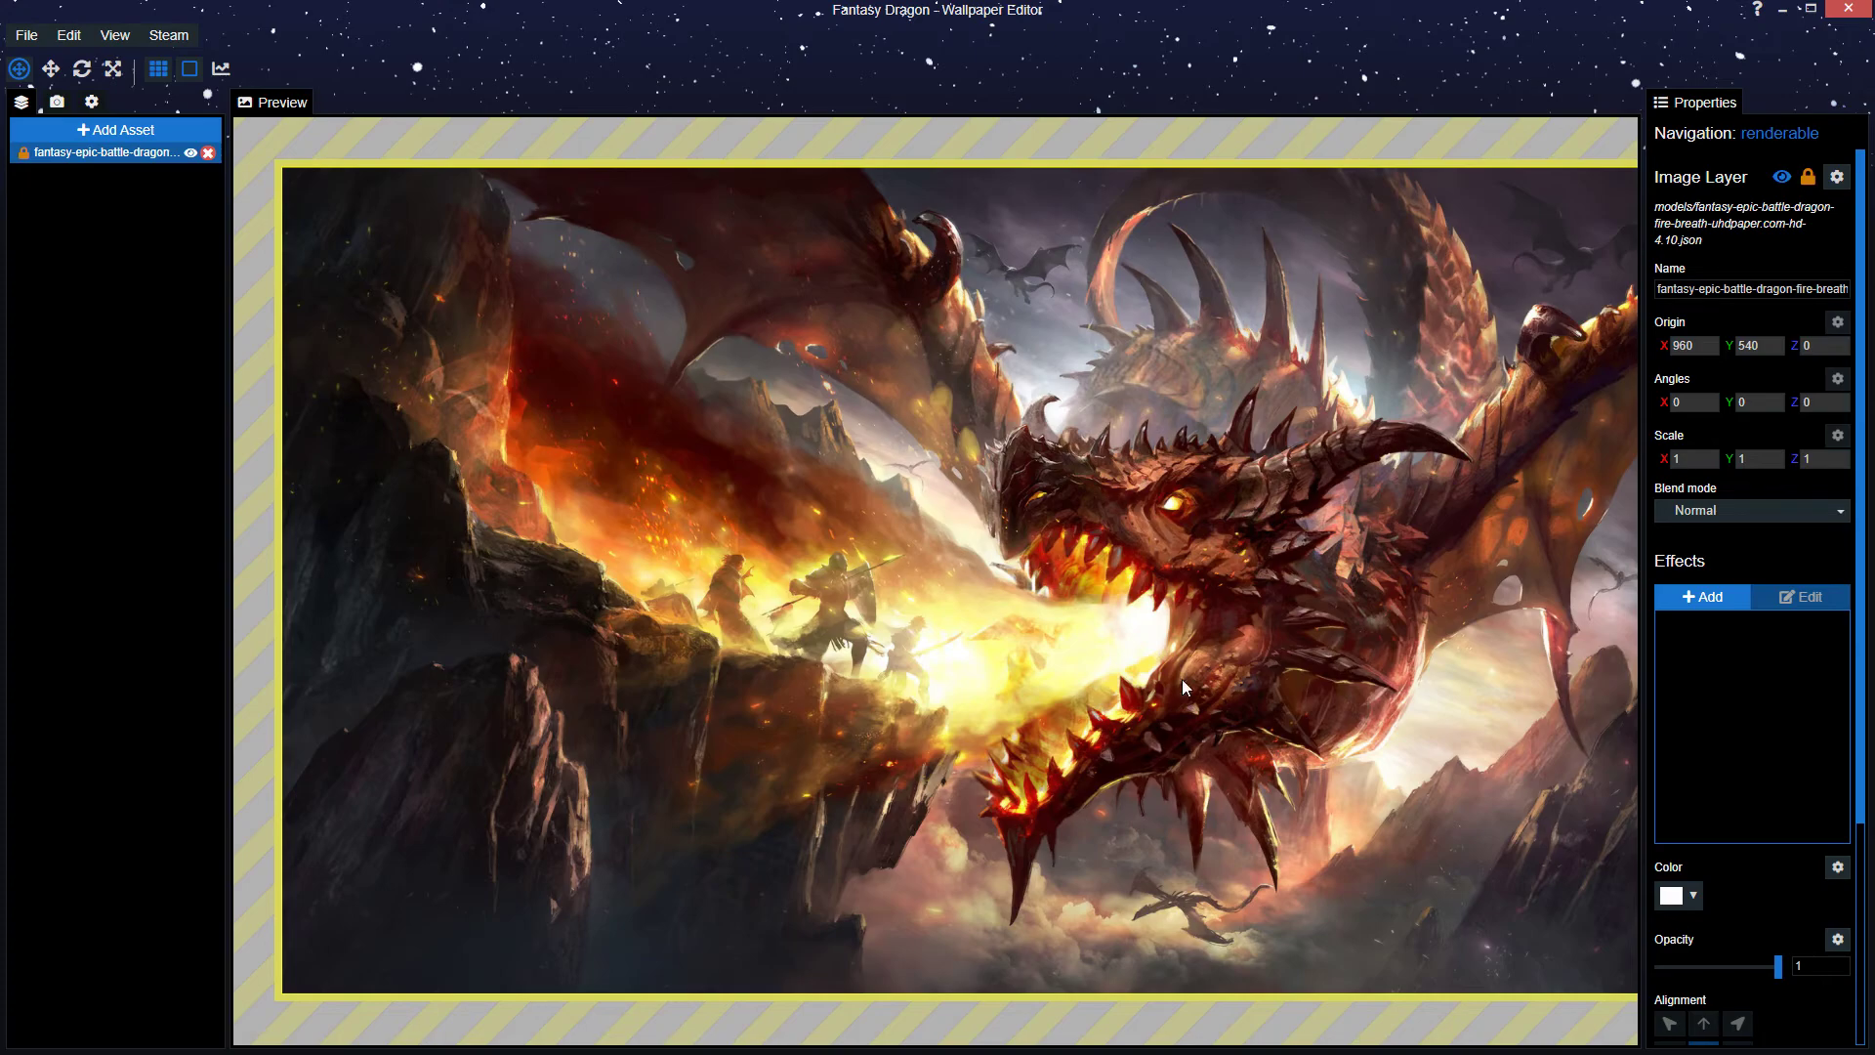
scroll(1140, 681, up, 4)
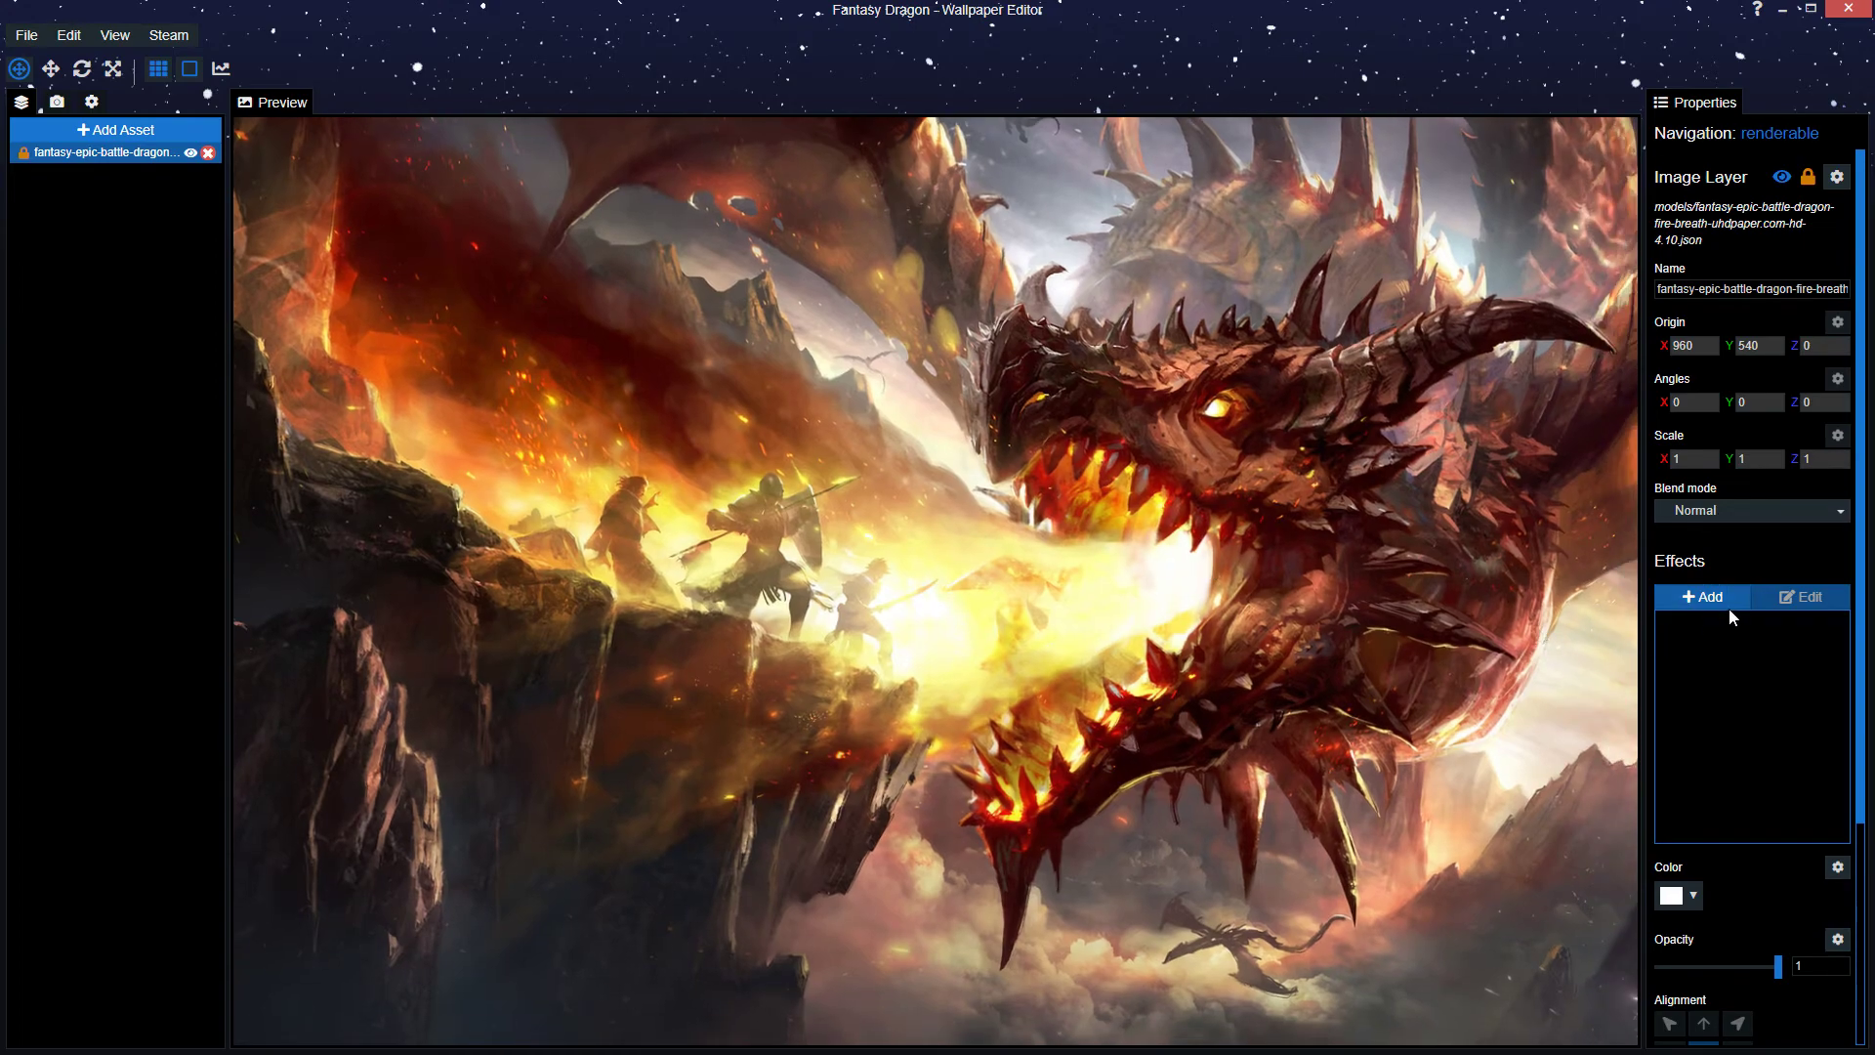
click(1729, 608)
click(640, 249)
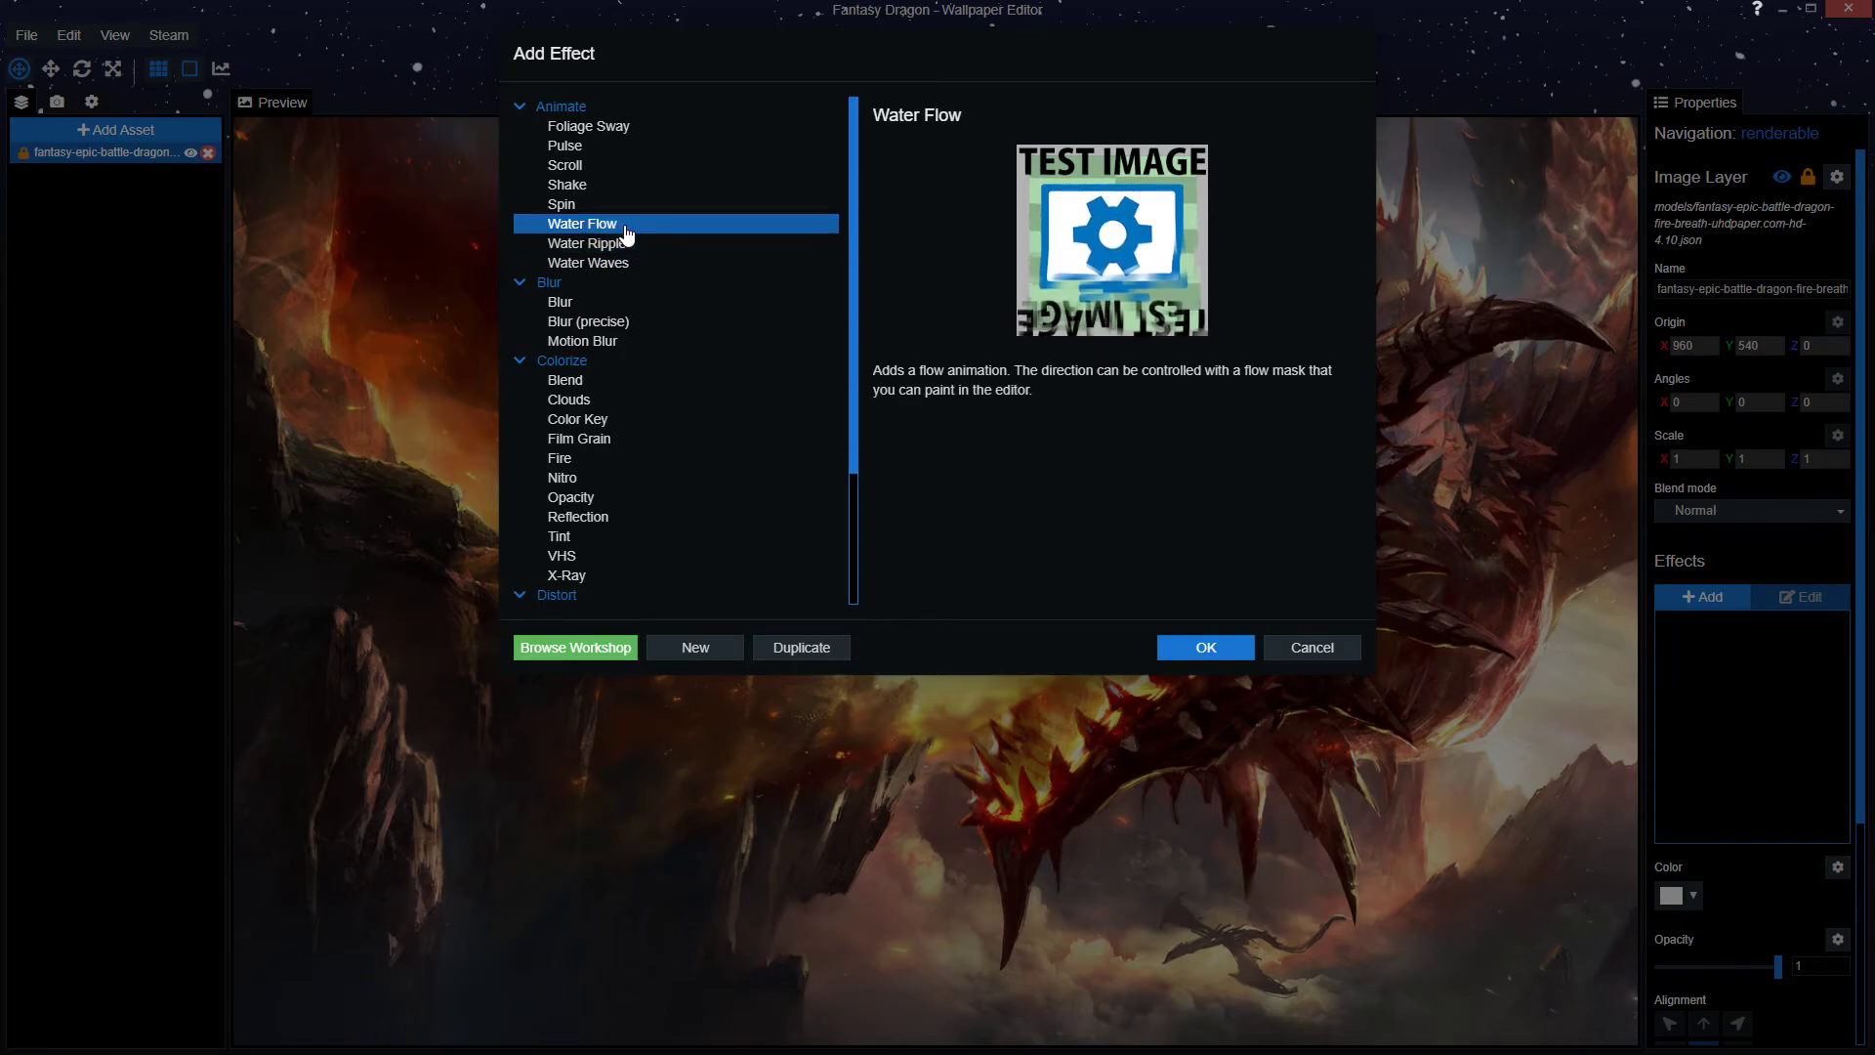
click(637, 243)
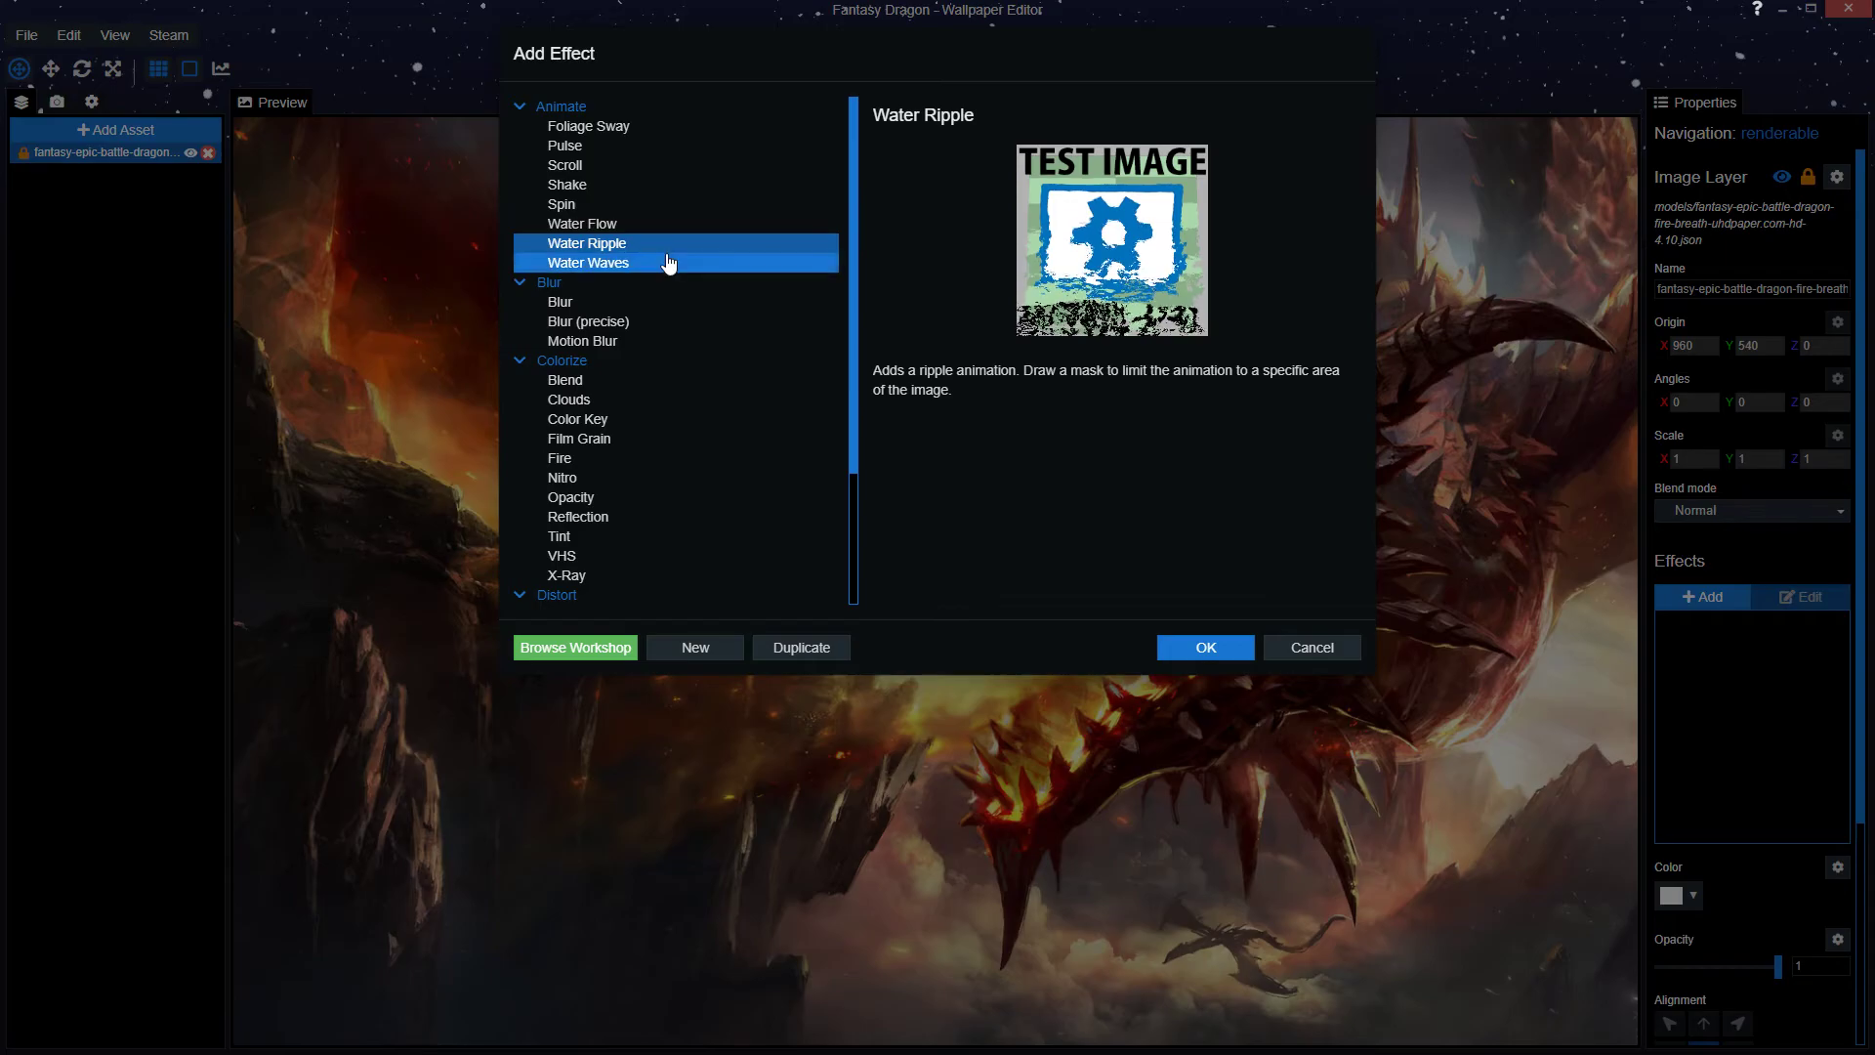
click(1181, 653)
- Save the project with Ctrl+S
scroll(1196, 546, down, 2)
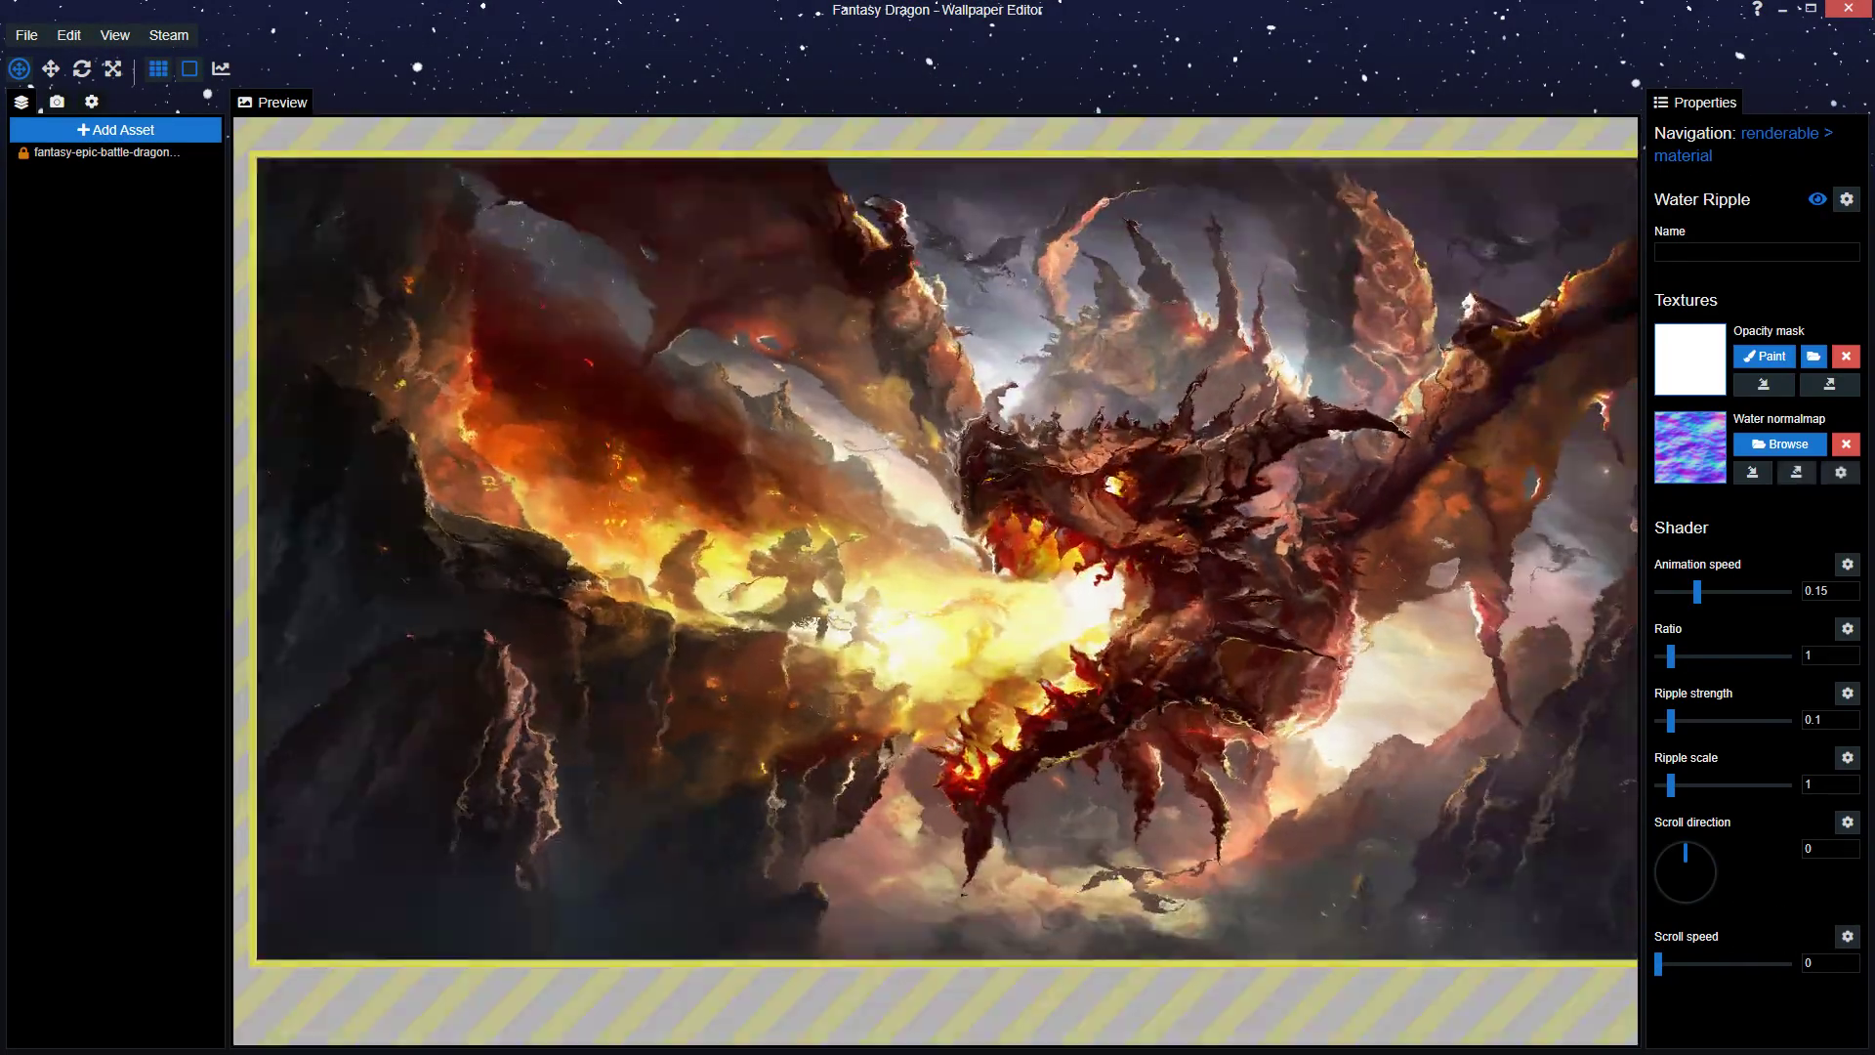
drag(1196, 545, 1162, 565)
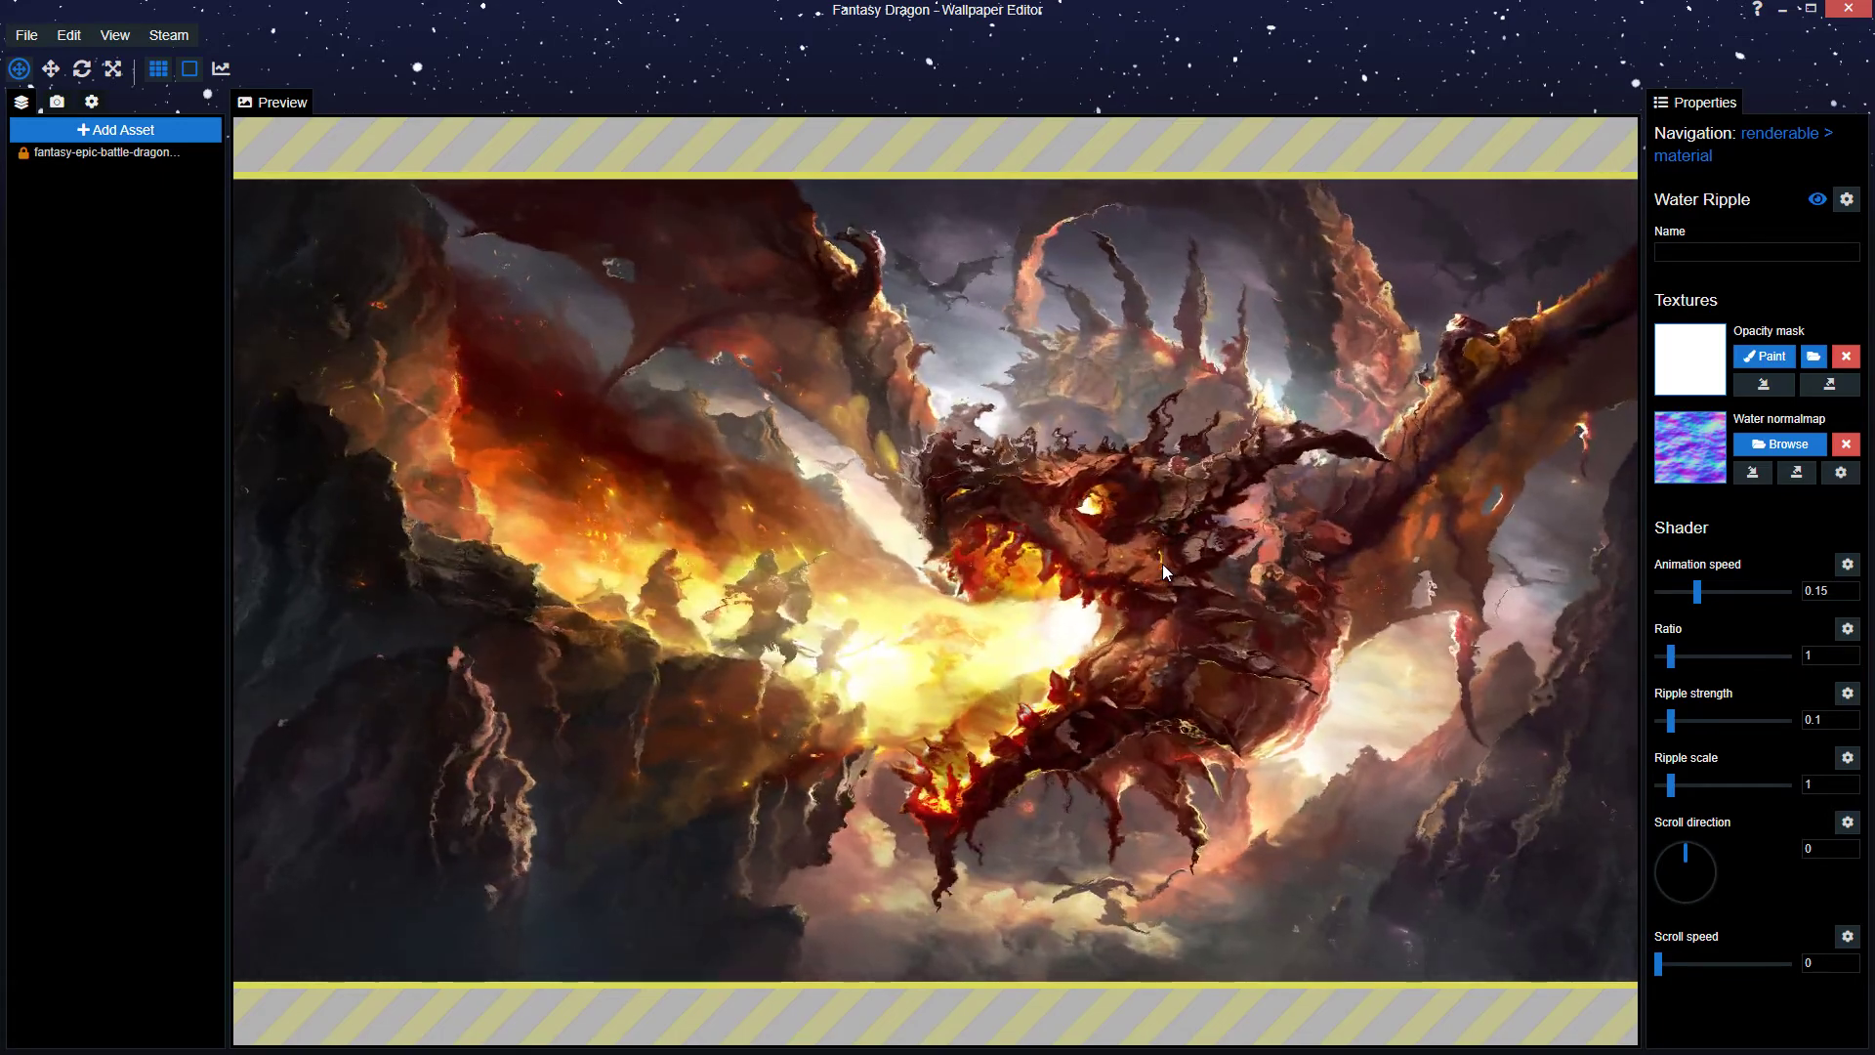
key(ctrl+s)
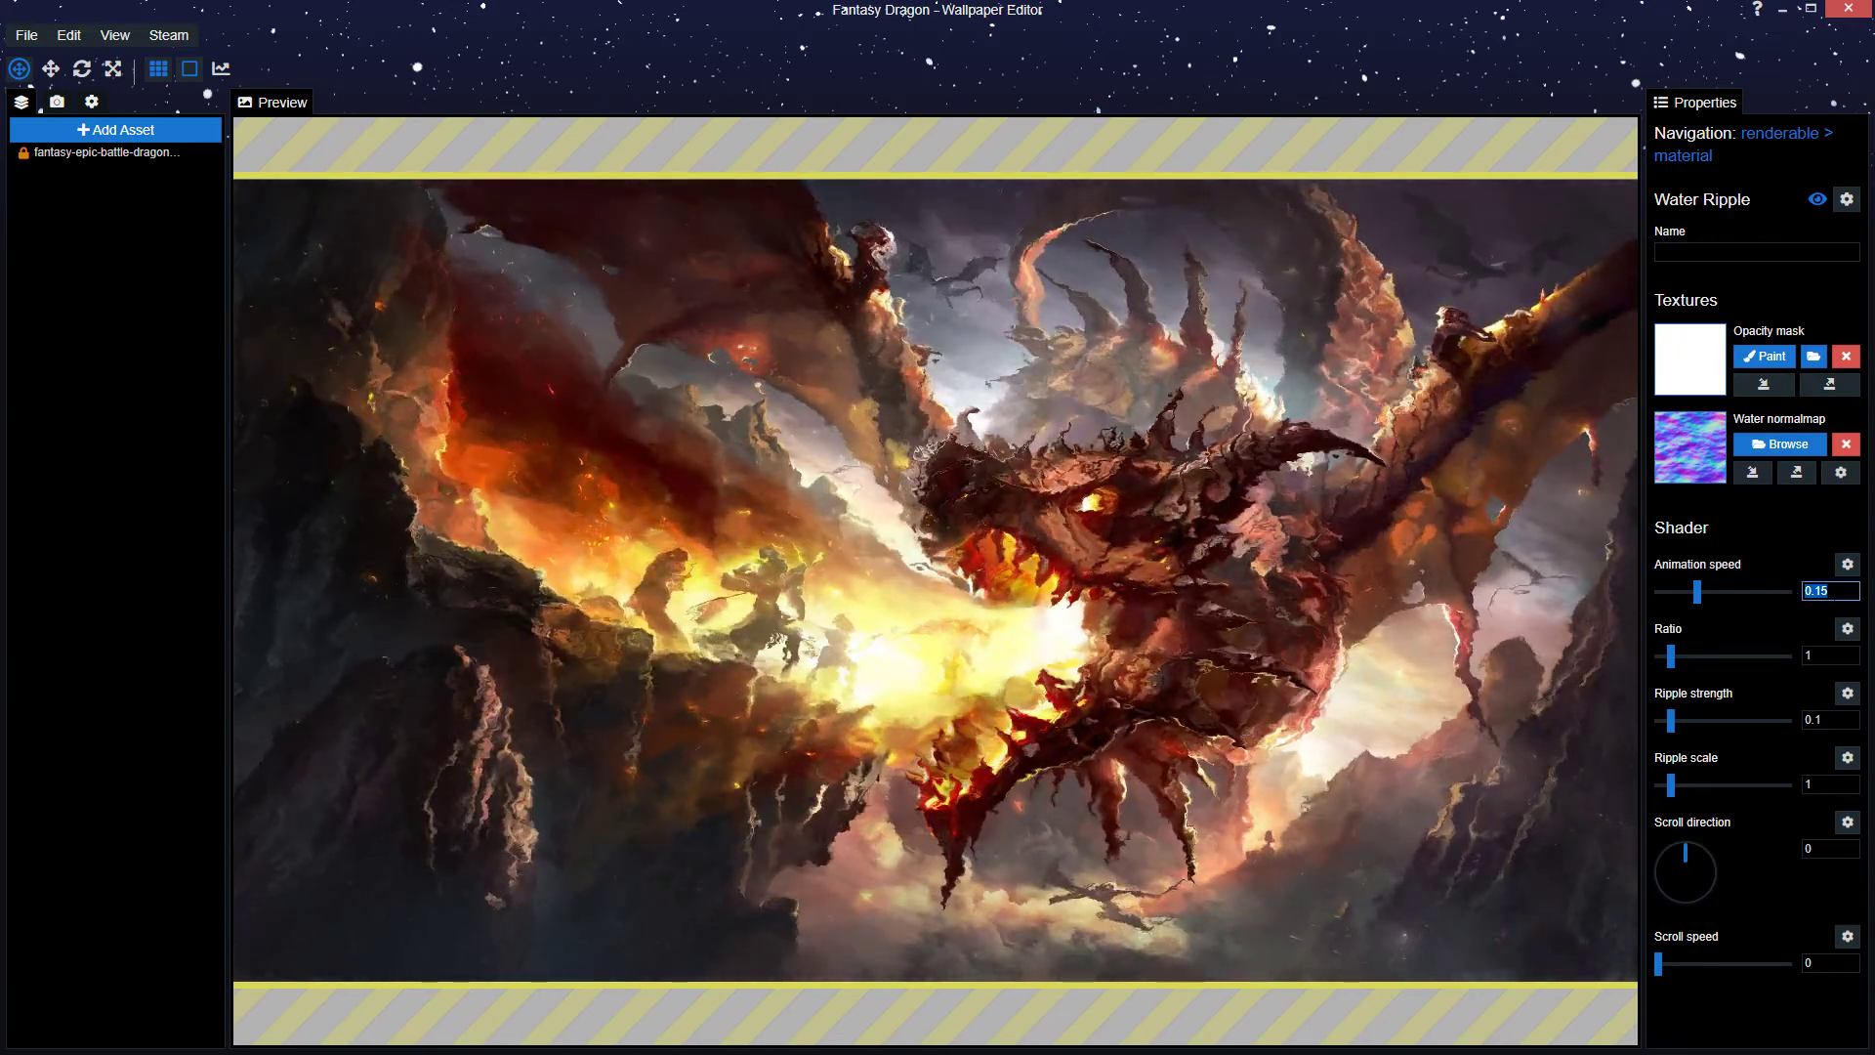
- Set the Water Ripple animation speed to 0.1
click(1821, 589)
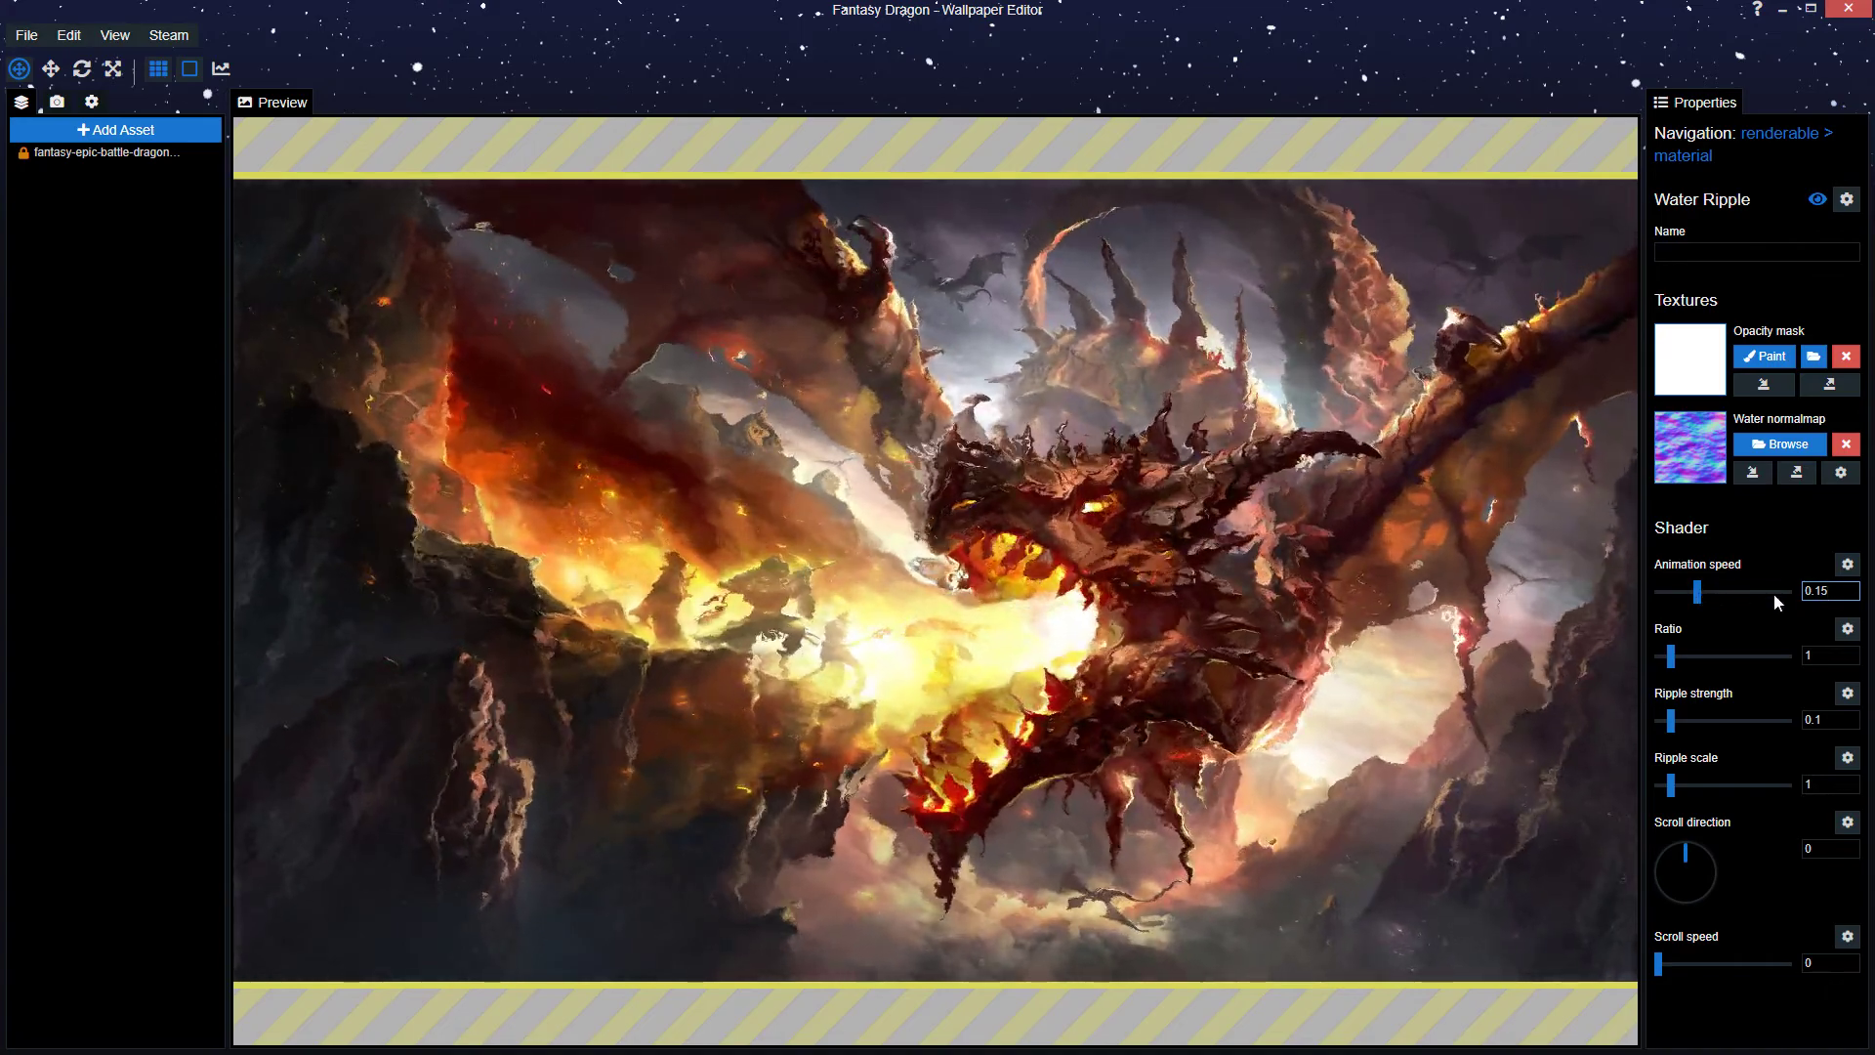
drag(1697, 590, 1754, 592)
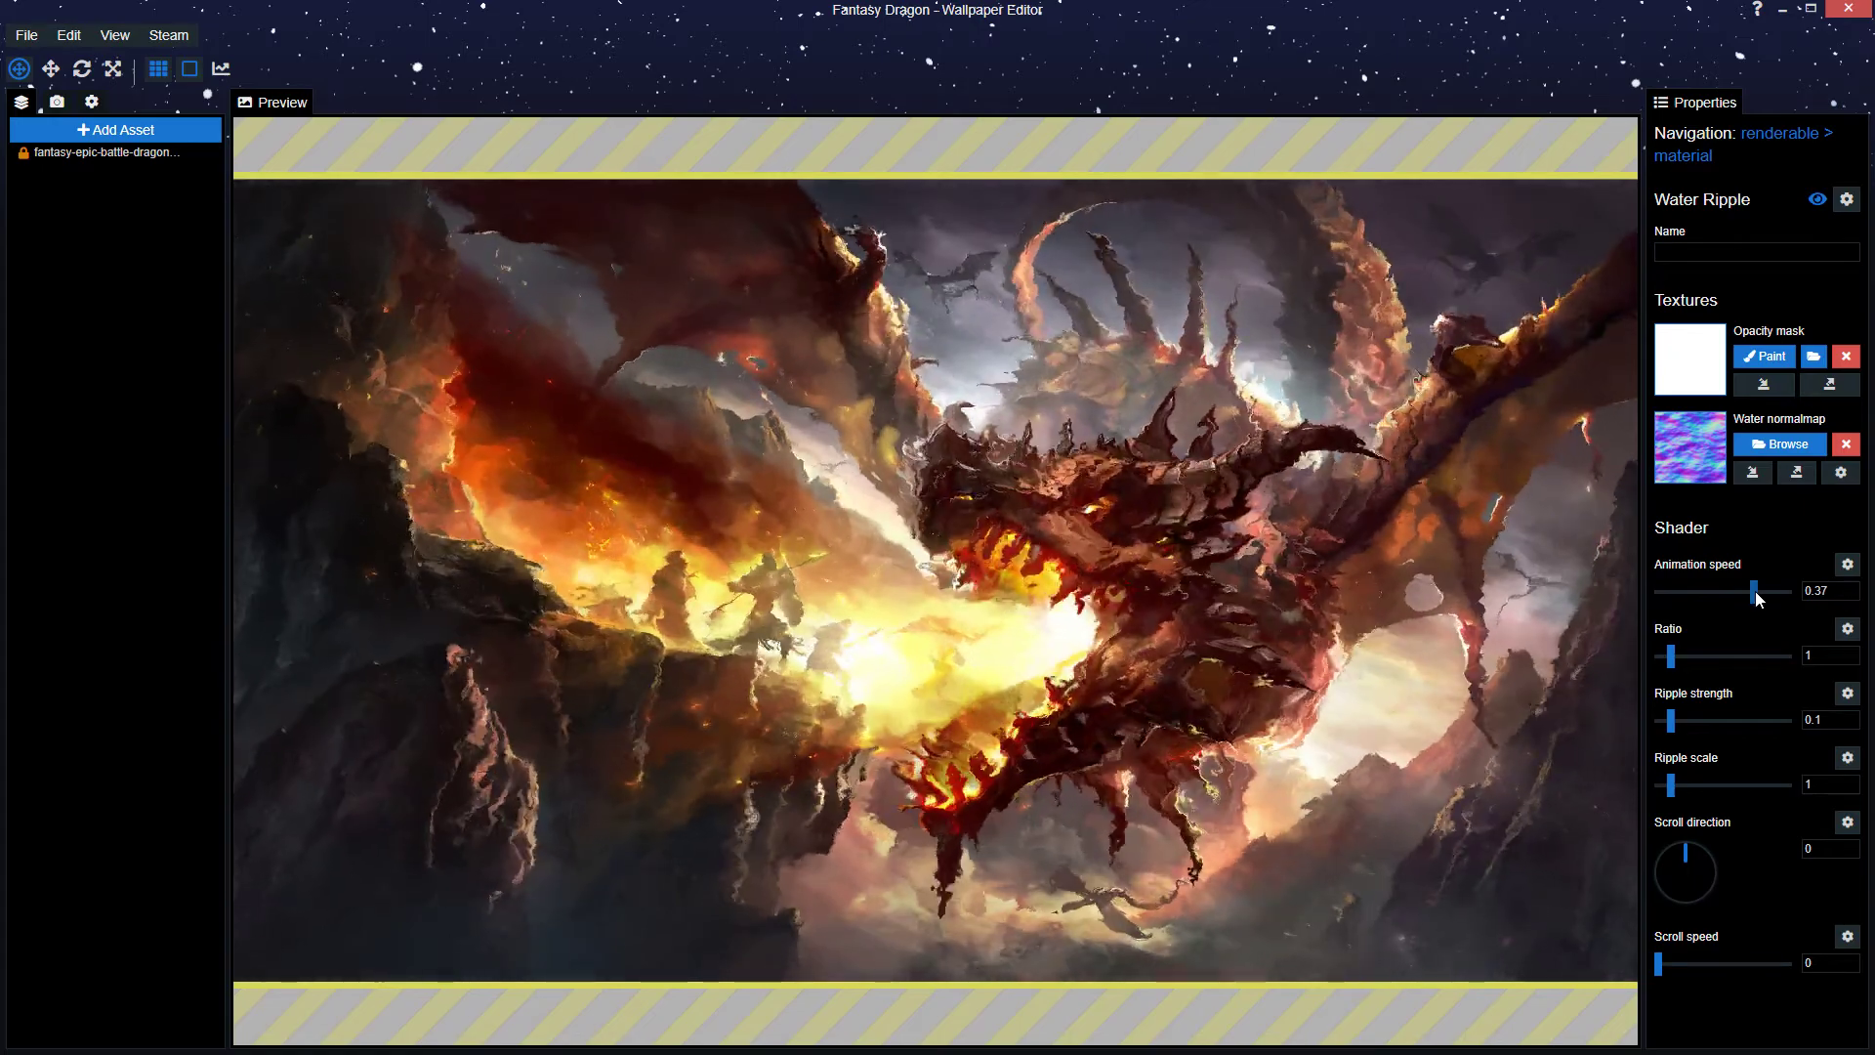
double_click(1835, 592)
text(0.1)
key(Return)
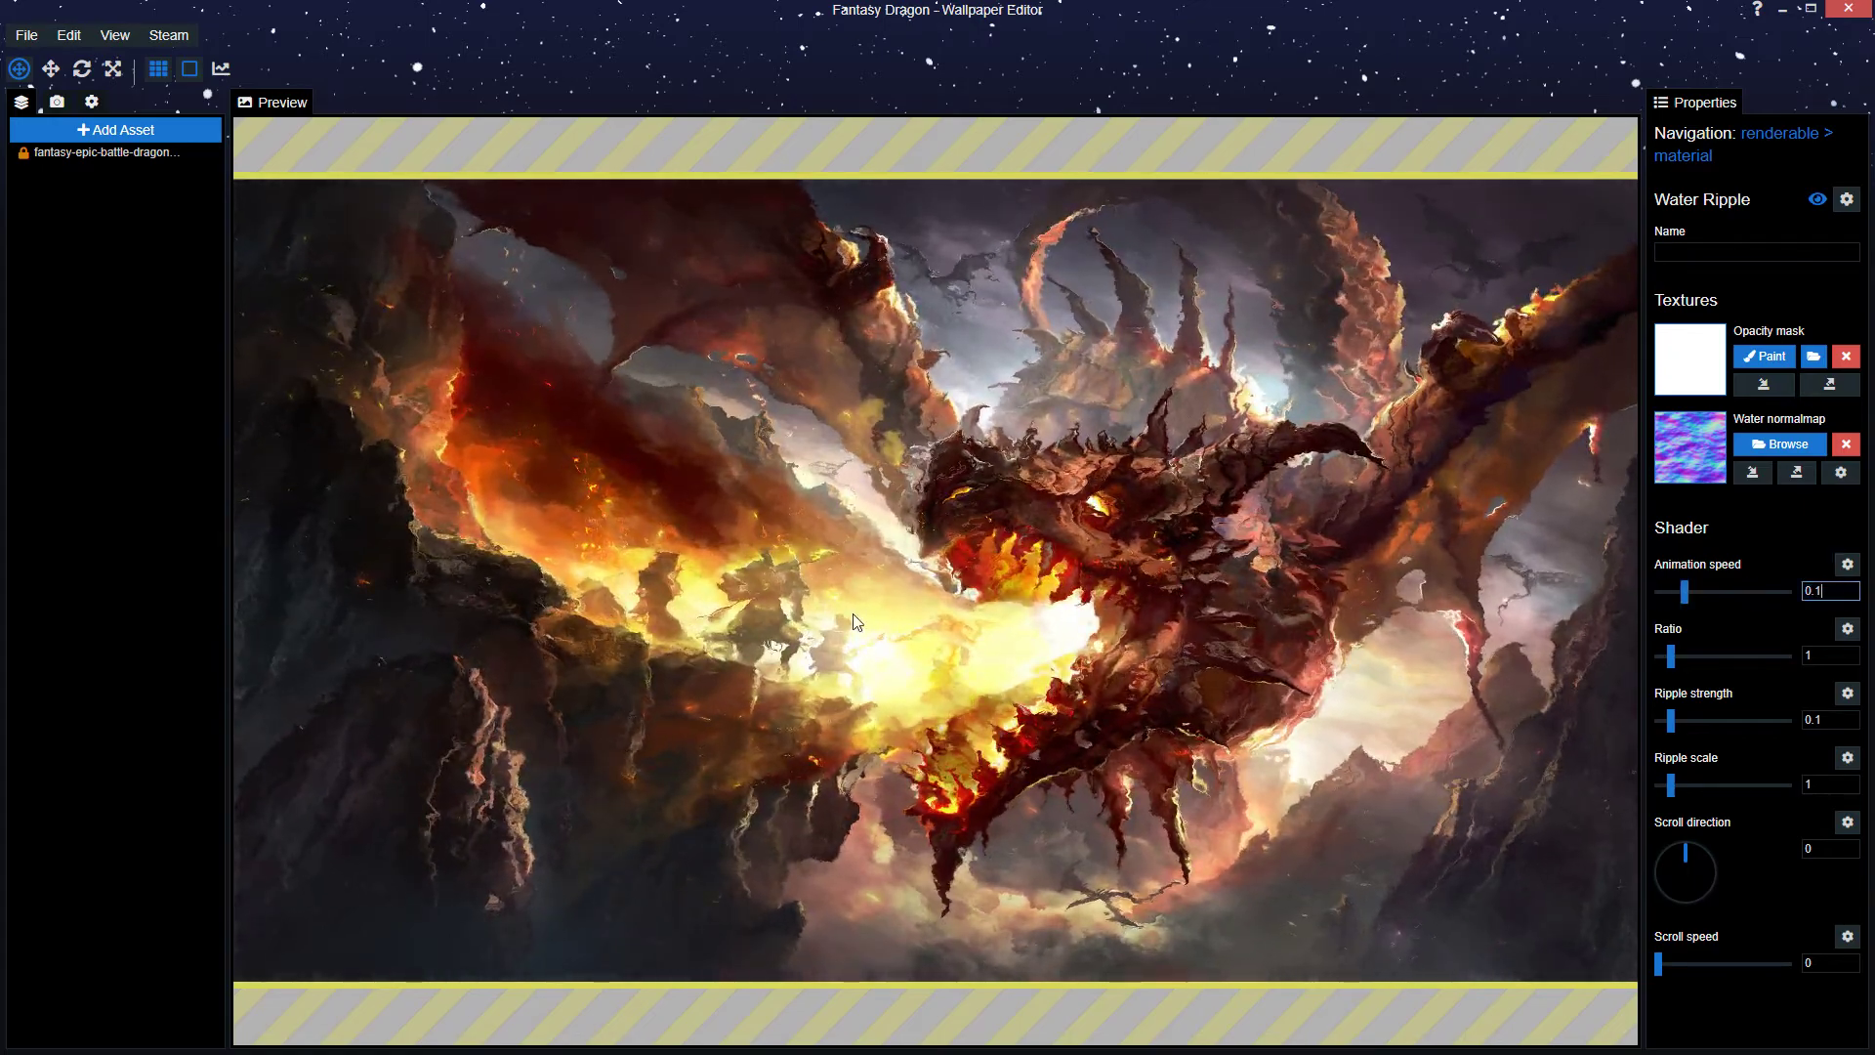
- Test a higher Ratio, return it to 1, and save the project
scroll(858, 637, up, 3)
scroll(859, 637, down, 2)
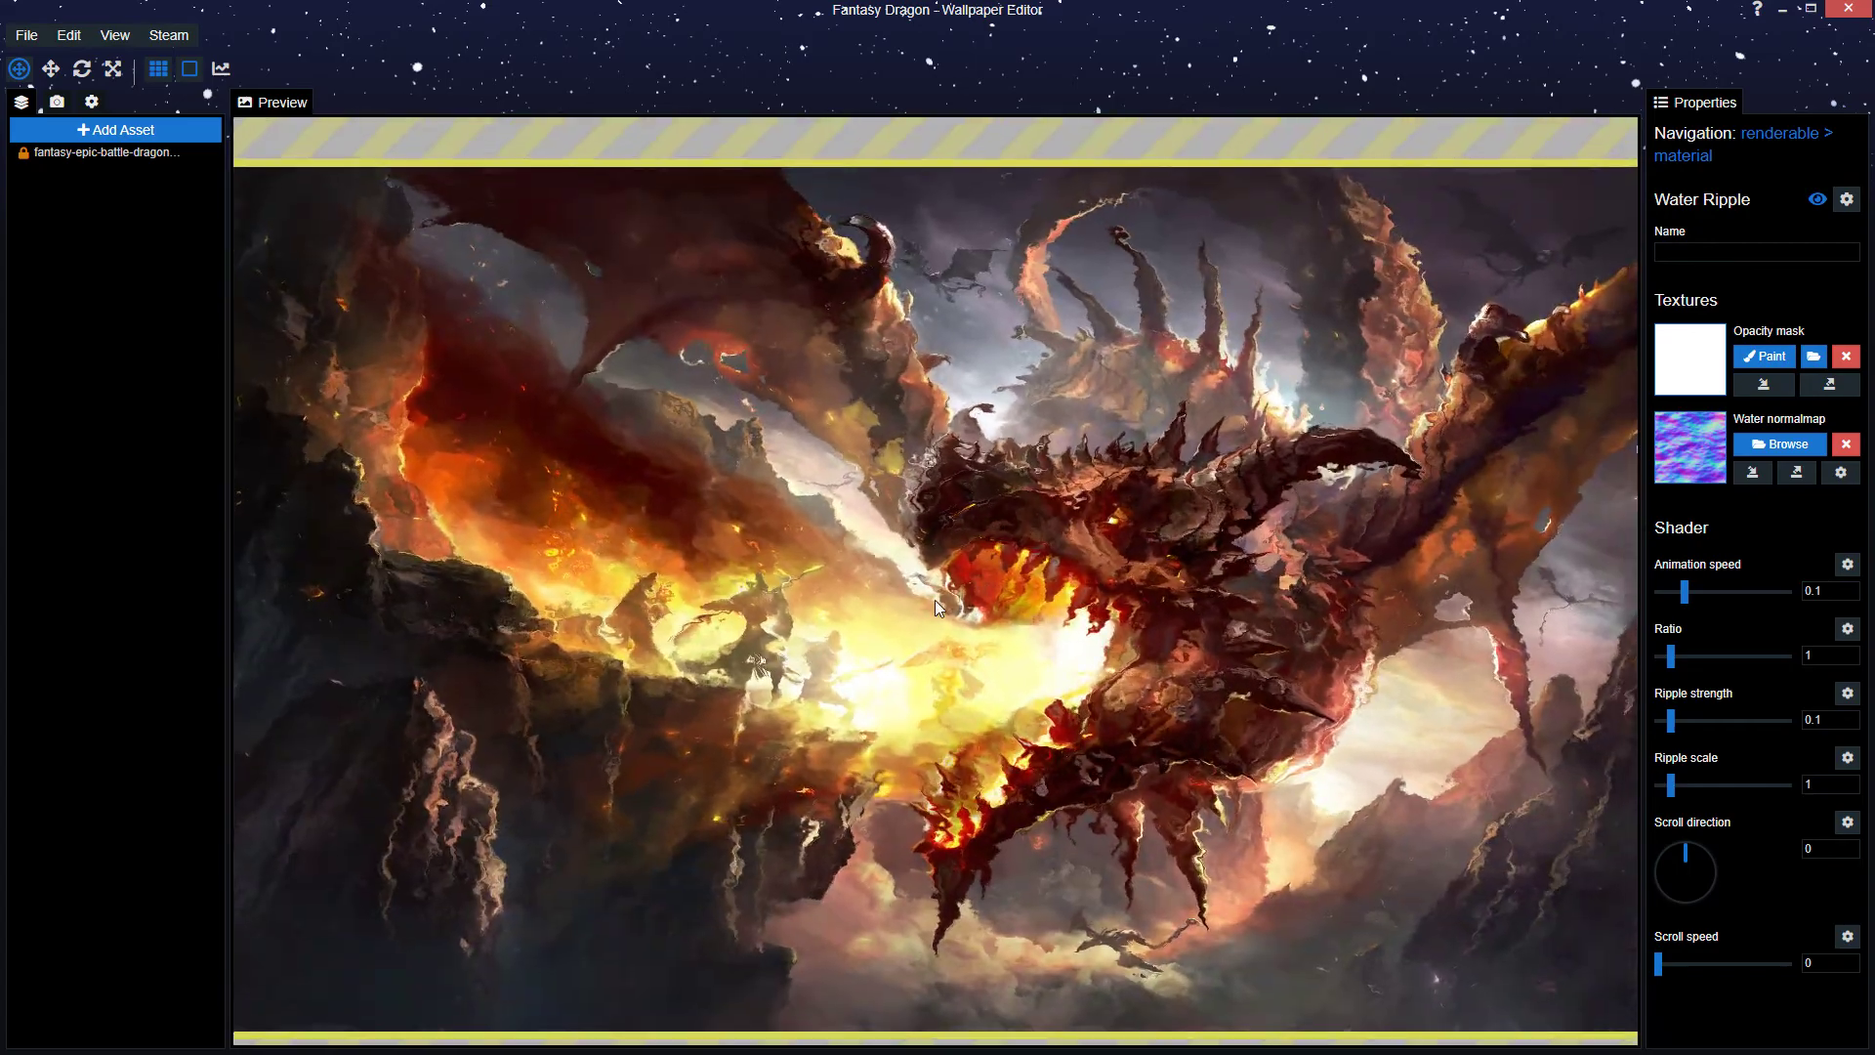
click(1816, 655)
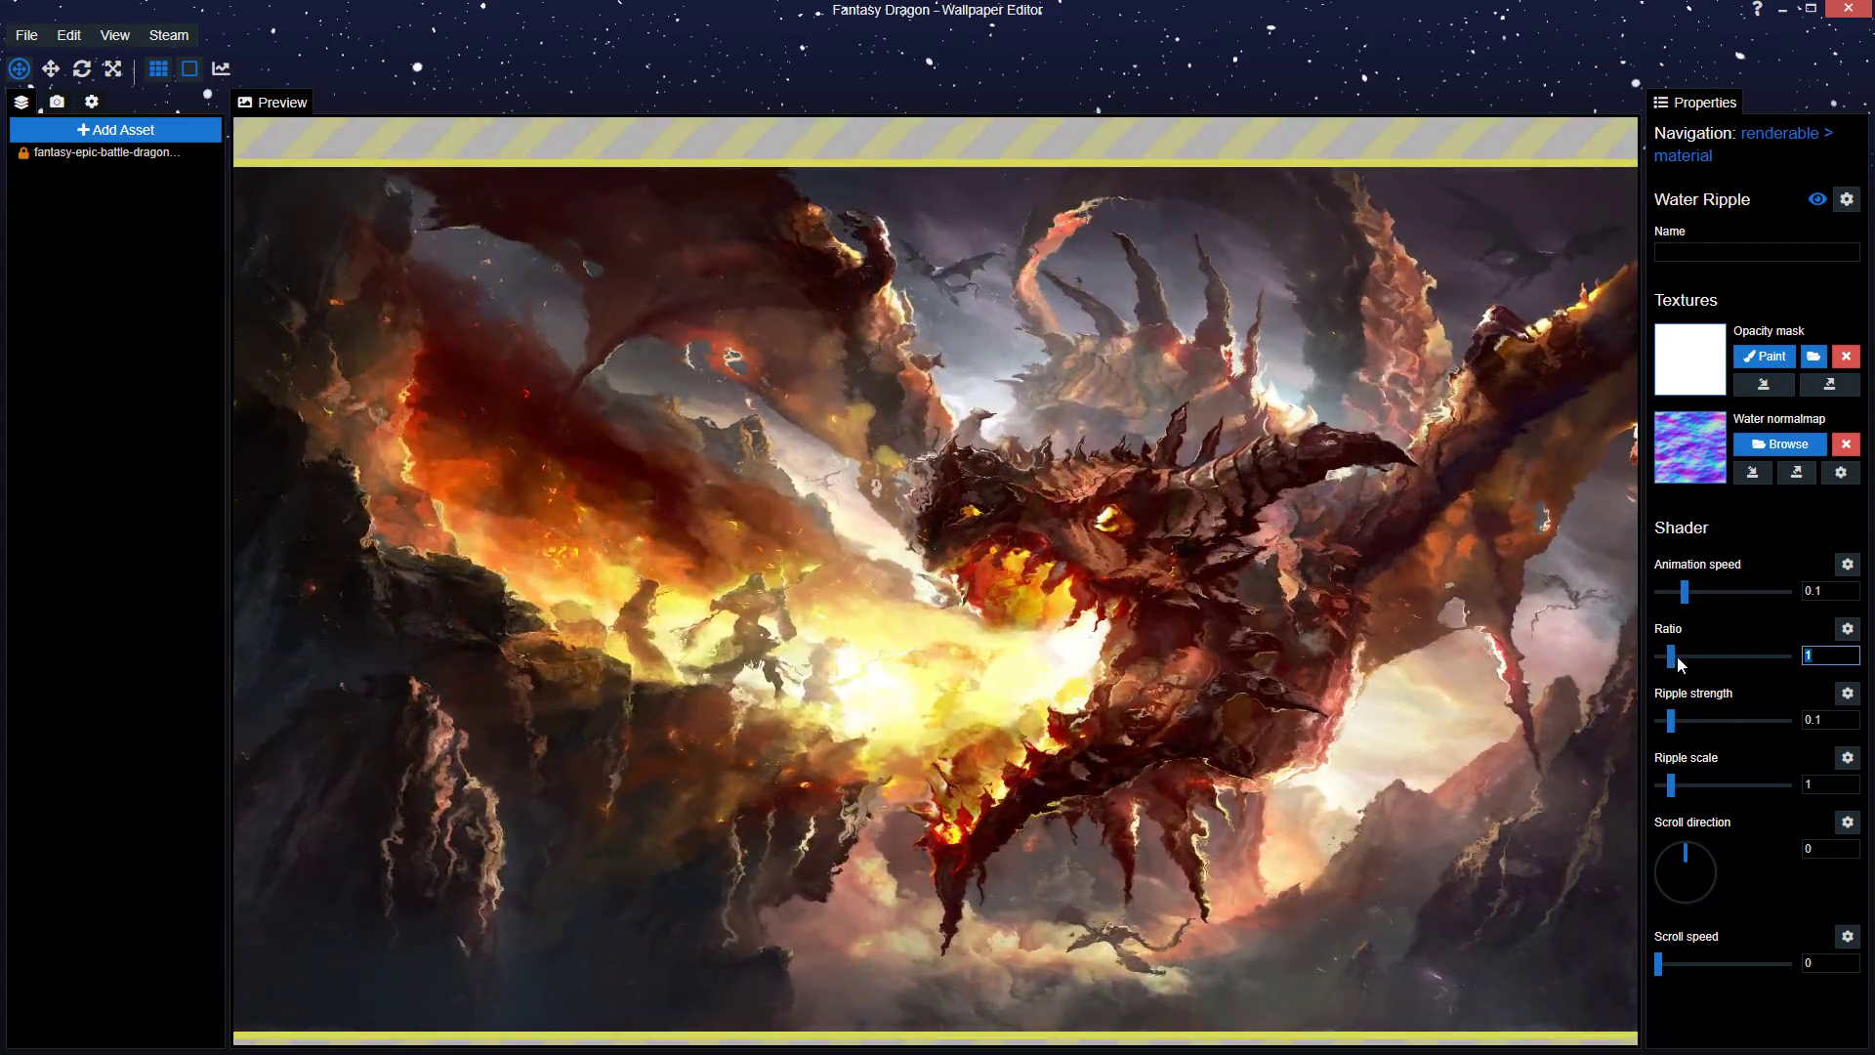
drag(1679, 663, 1788, 658)
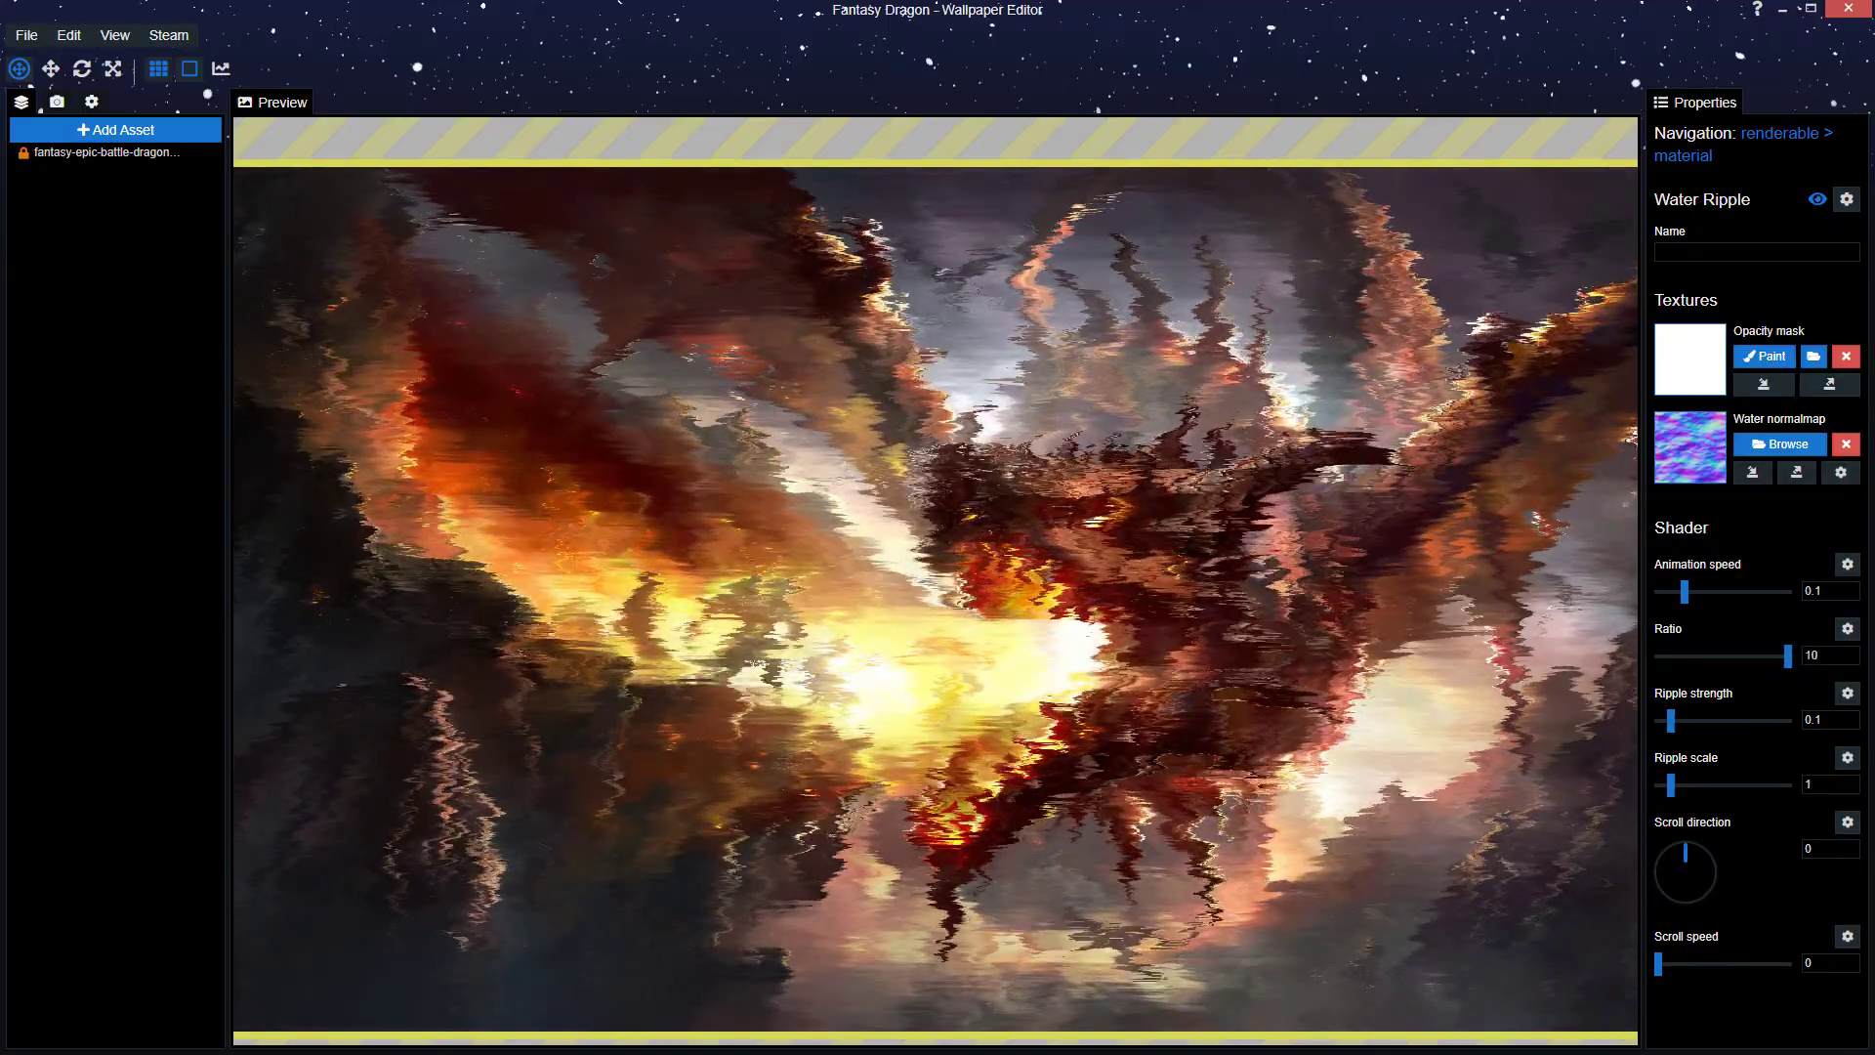
double_click(1824, 656)
text(1)
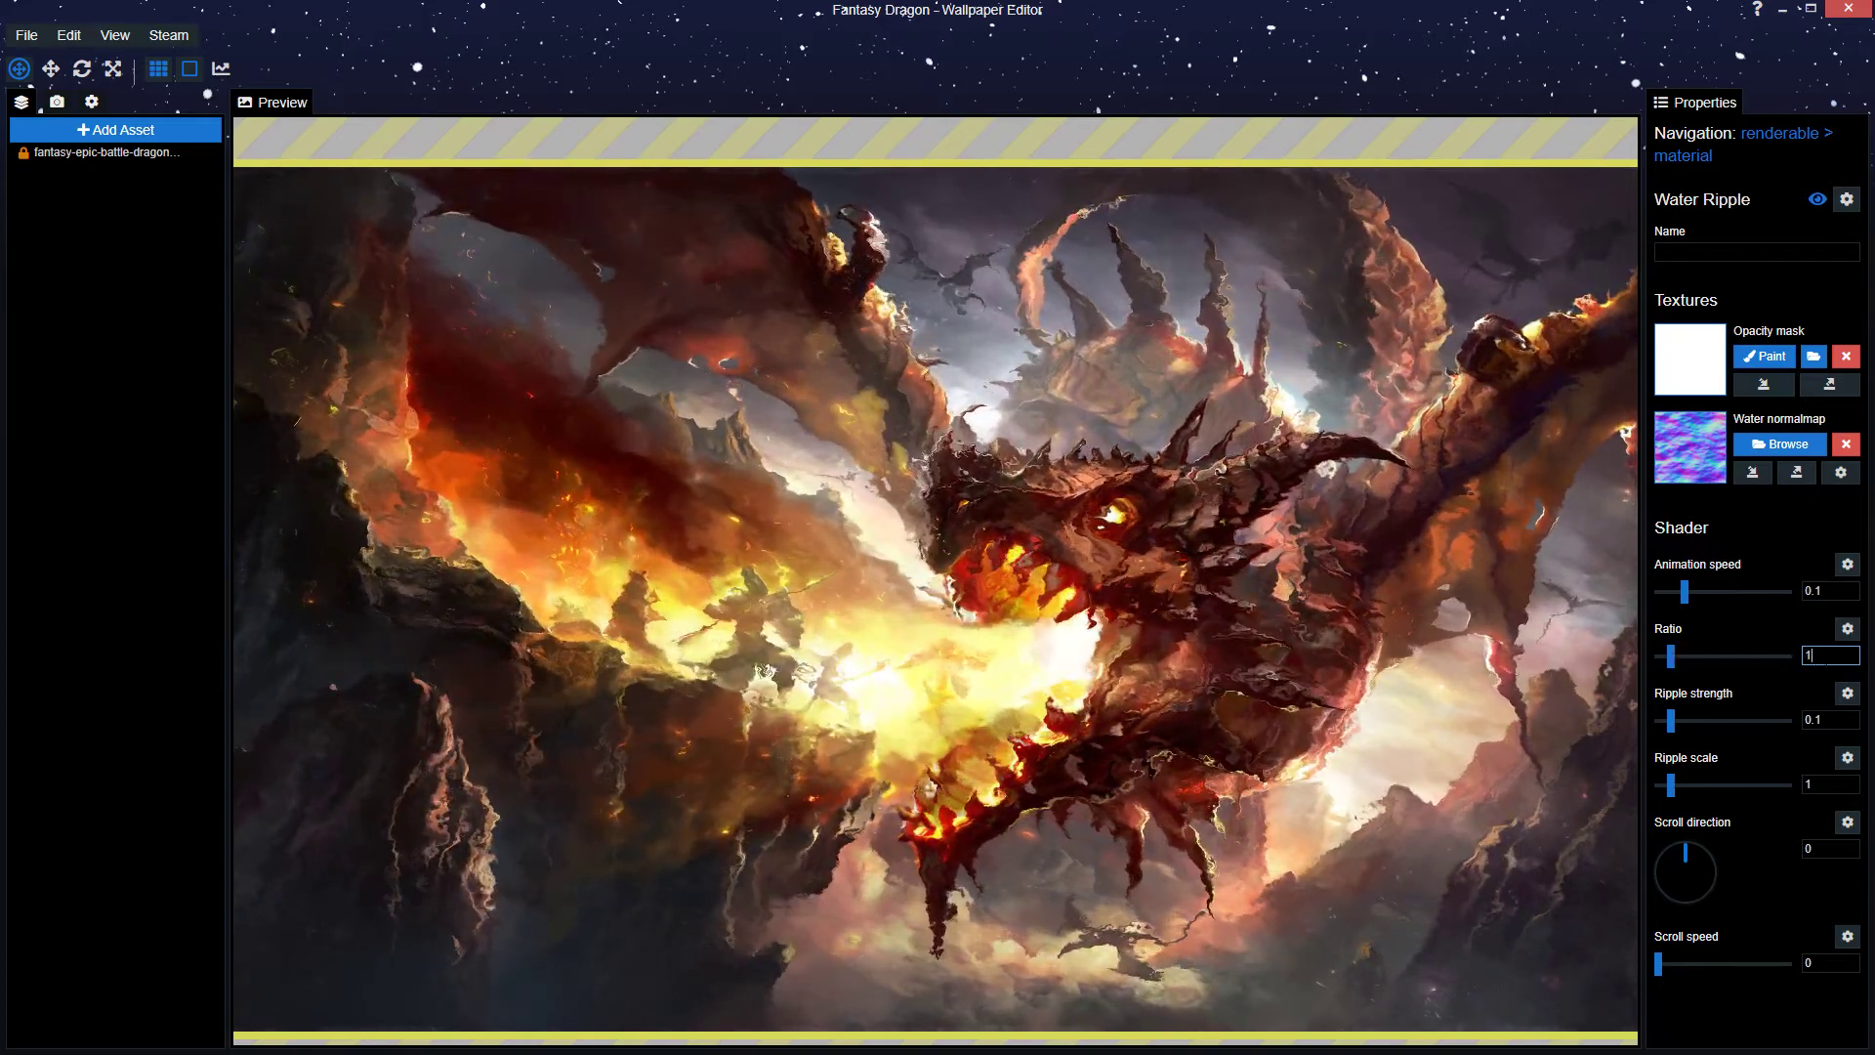
click(1772, 613)
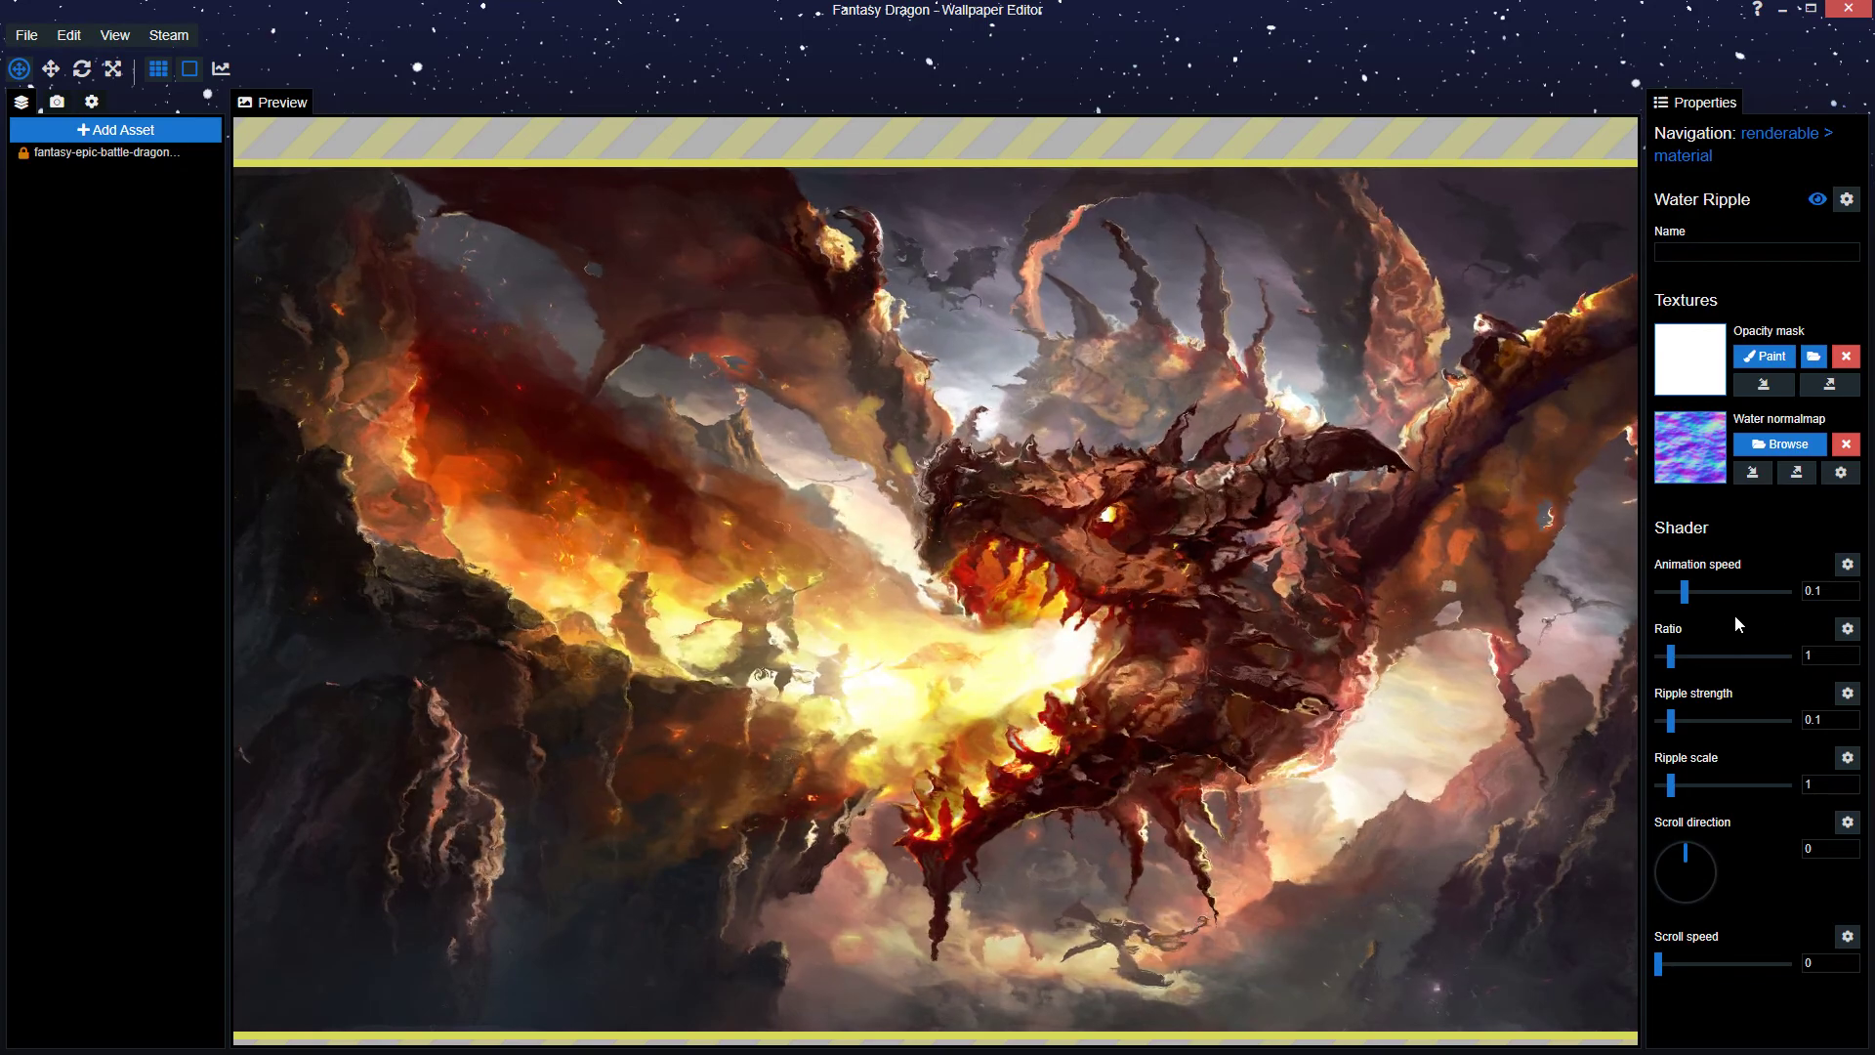
scroll(1551, 615, up, 1)
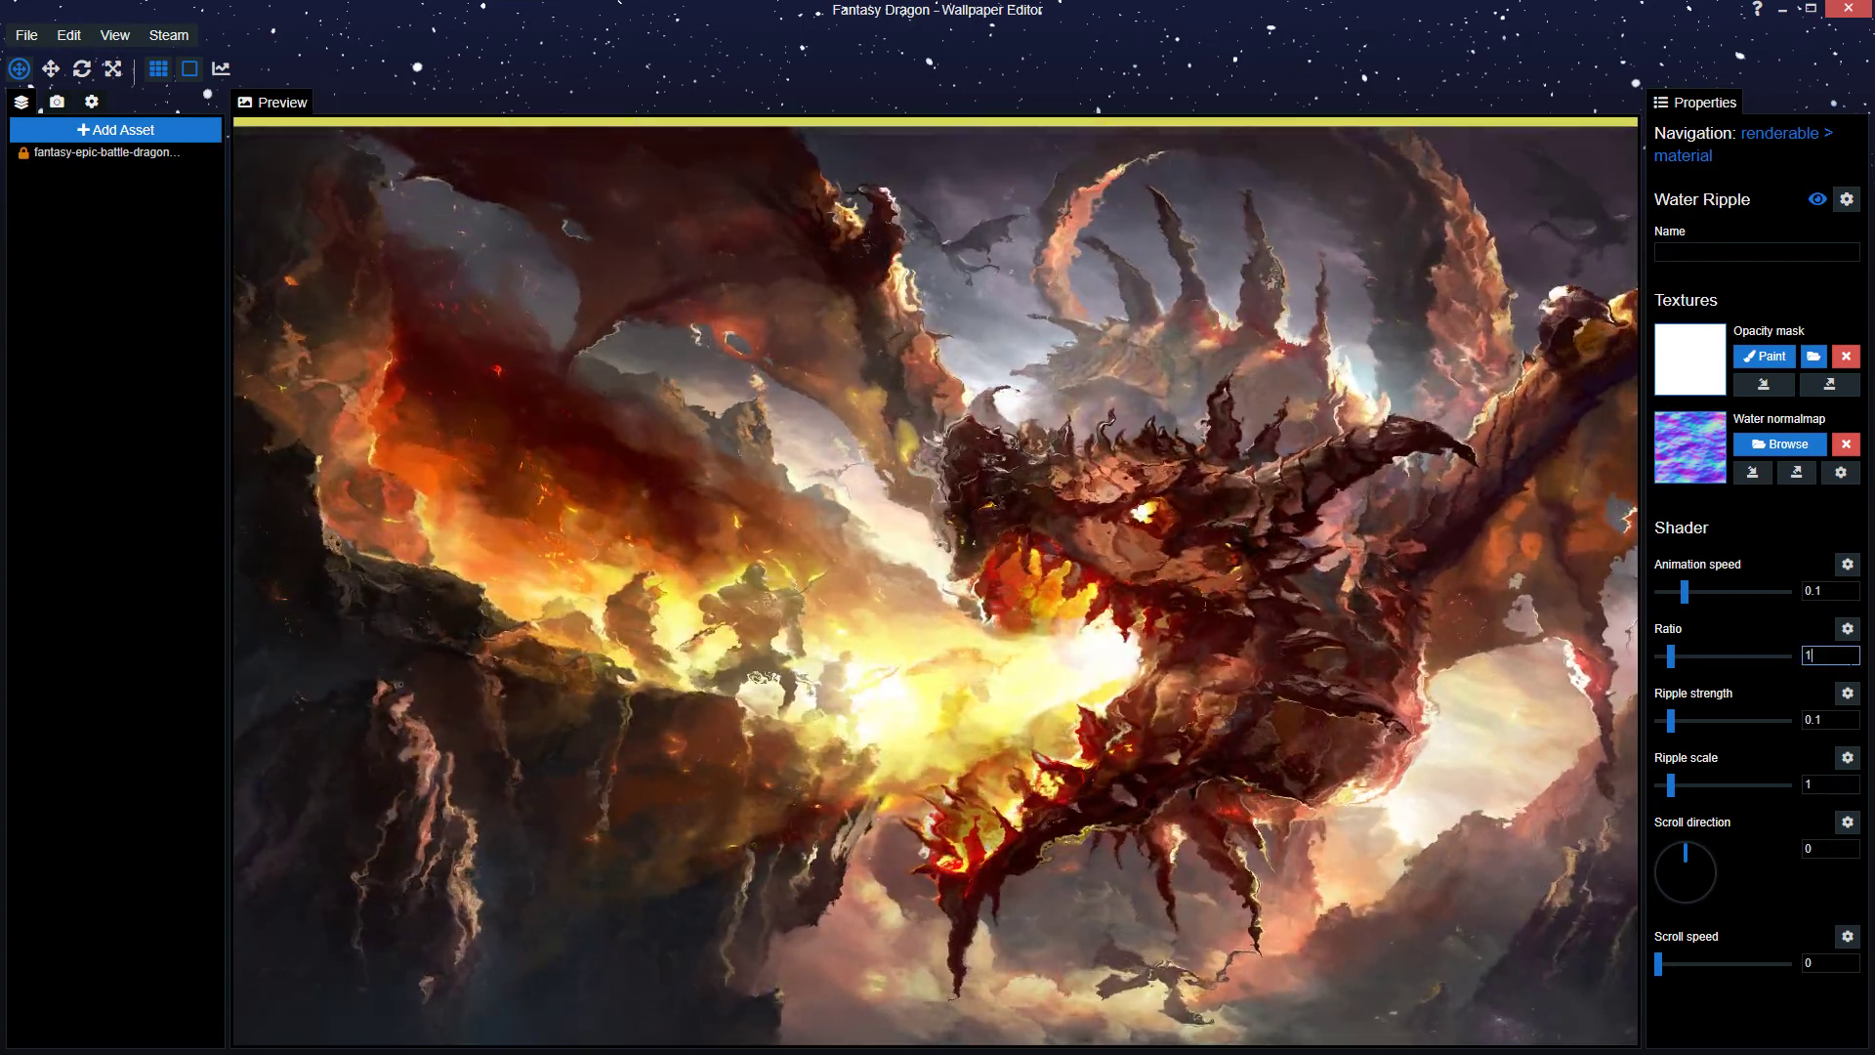
key(ctrl+s)
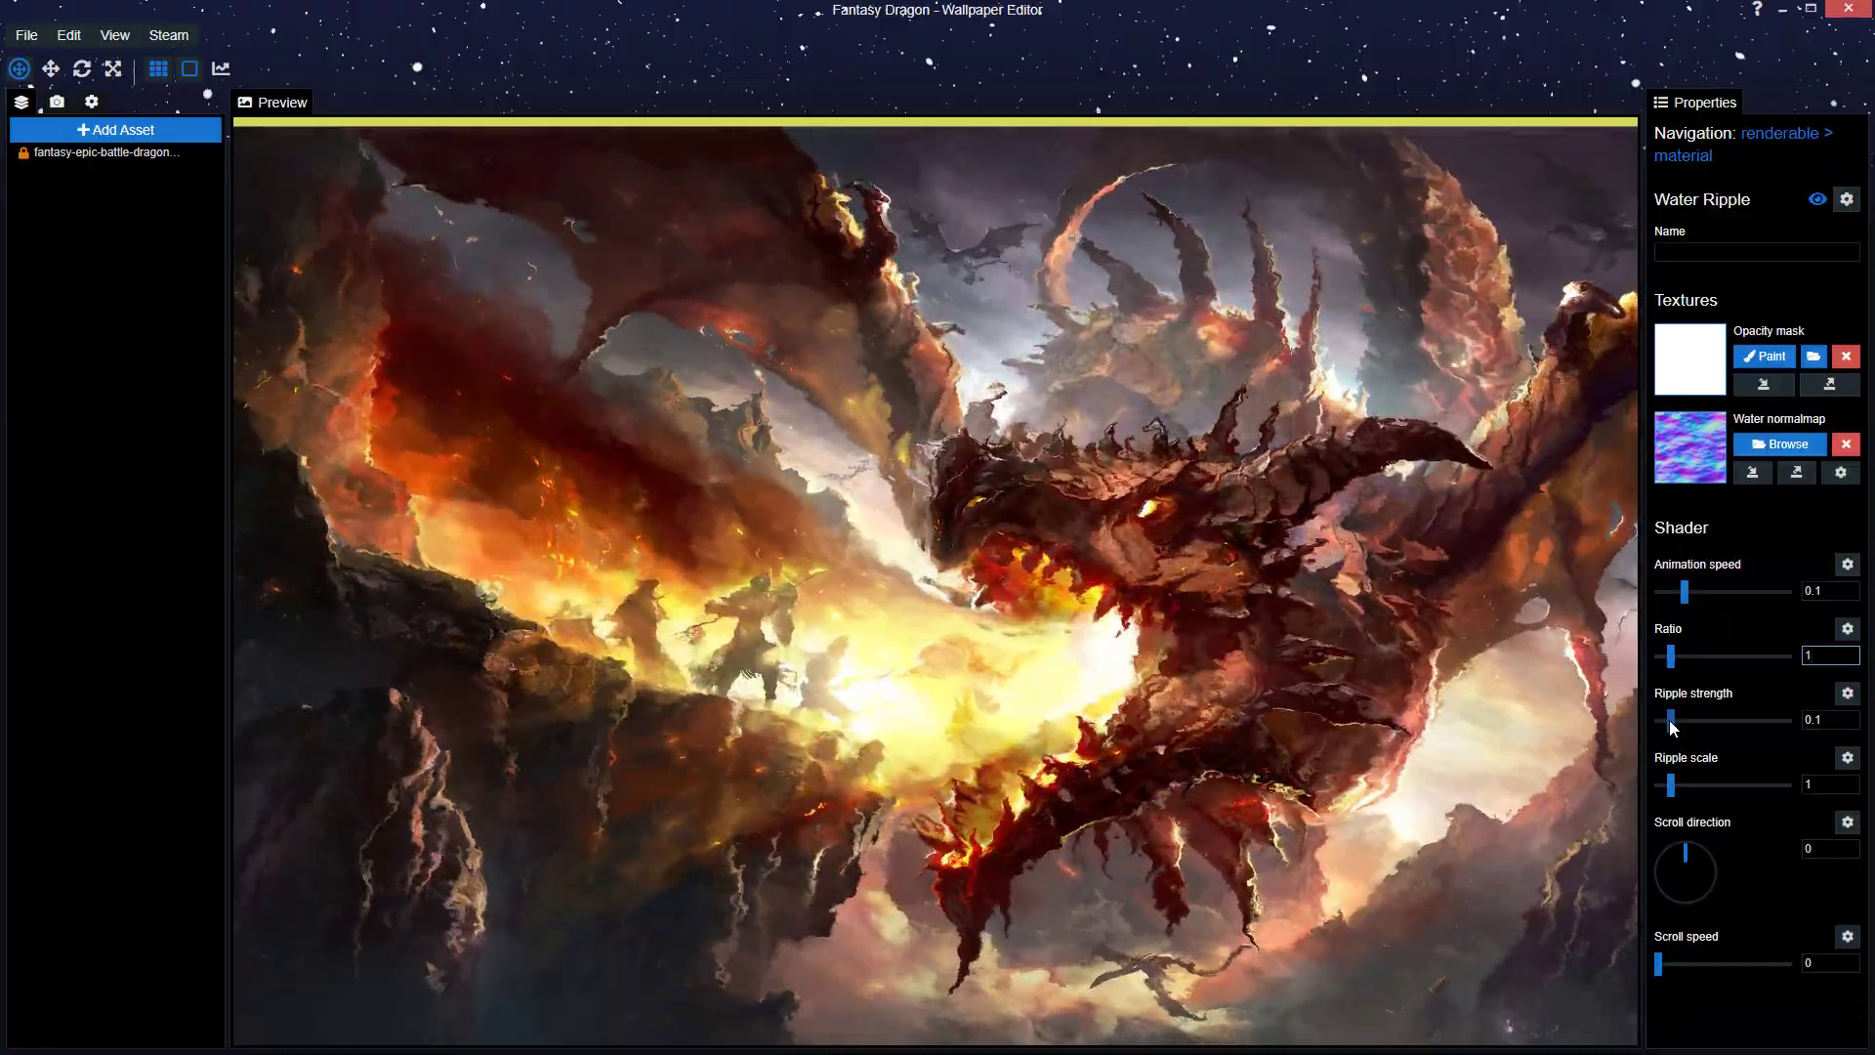
drag(1671, 723, 1738, 739)
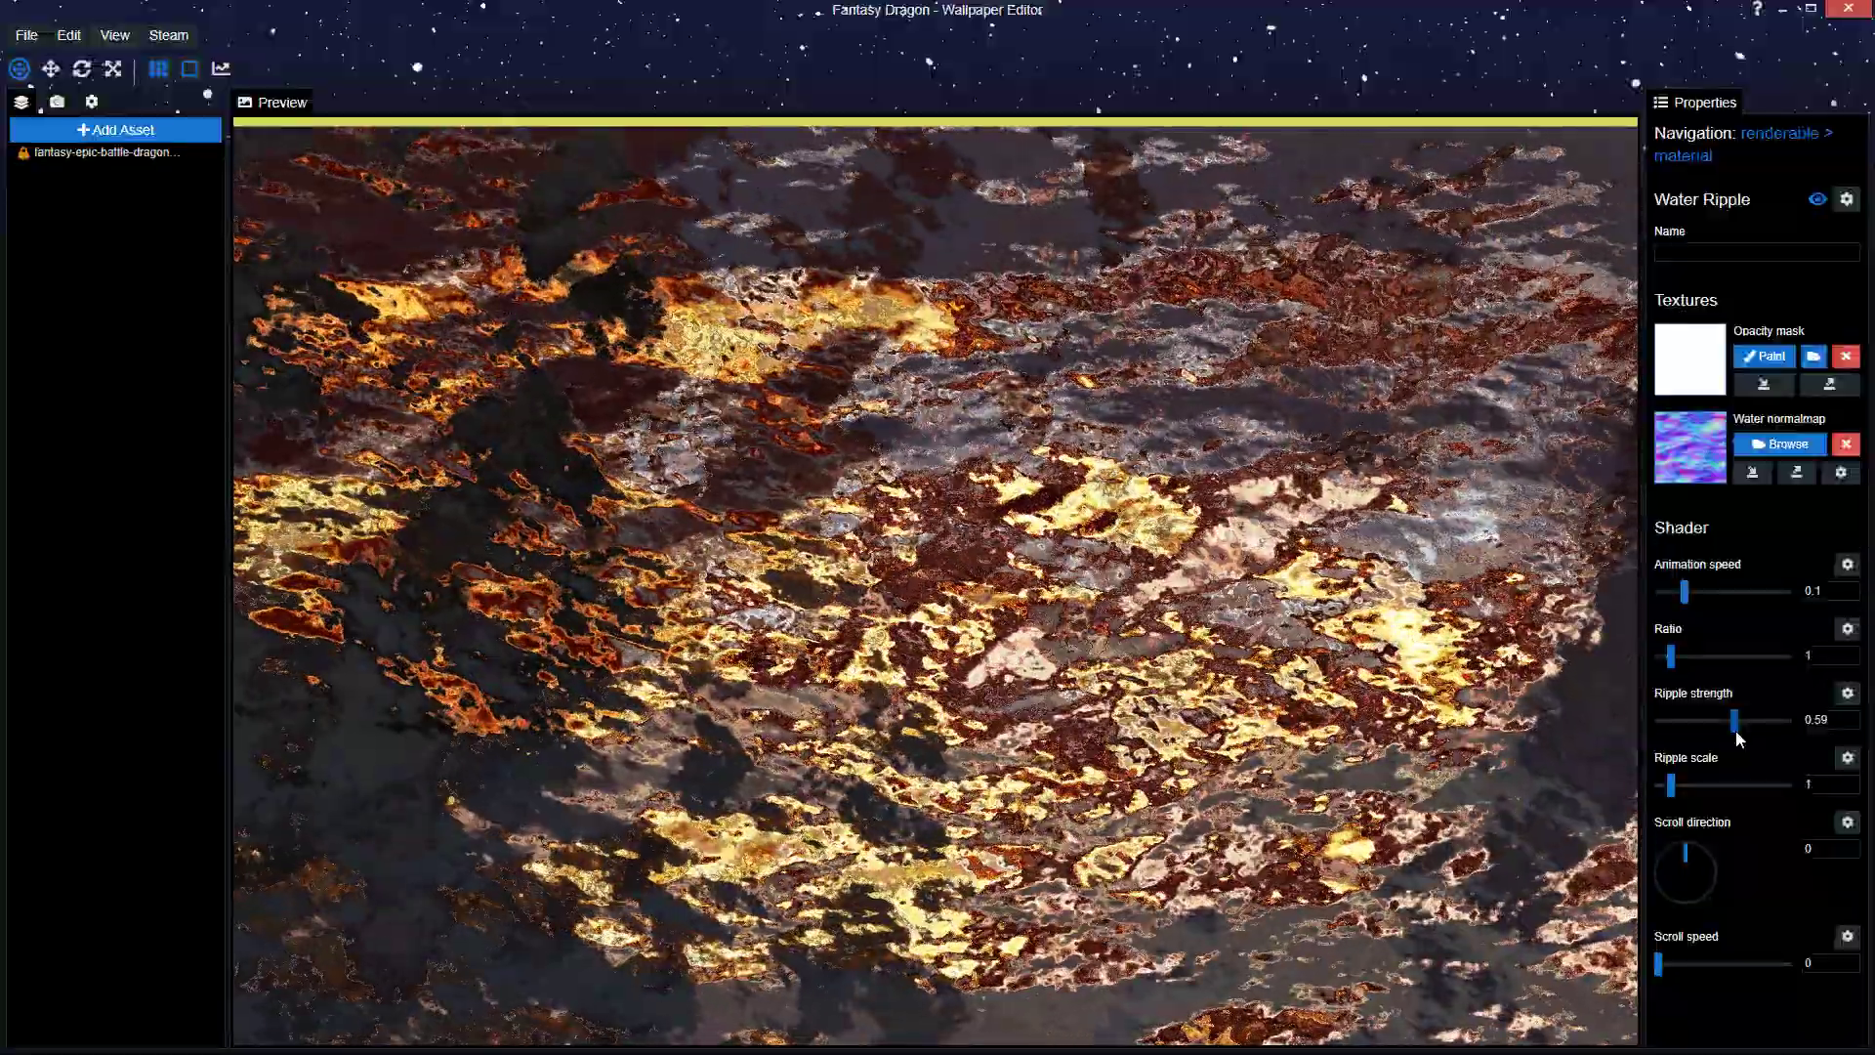
click(1828, 719)
double_click(1823, 720)
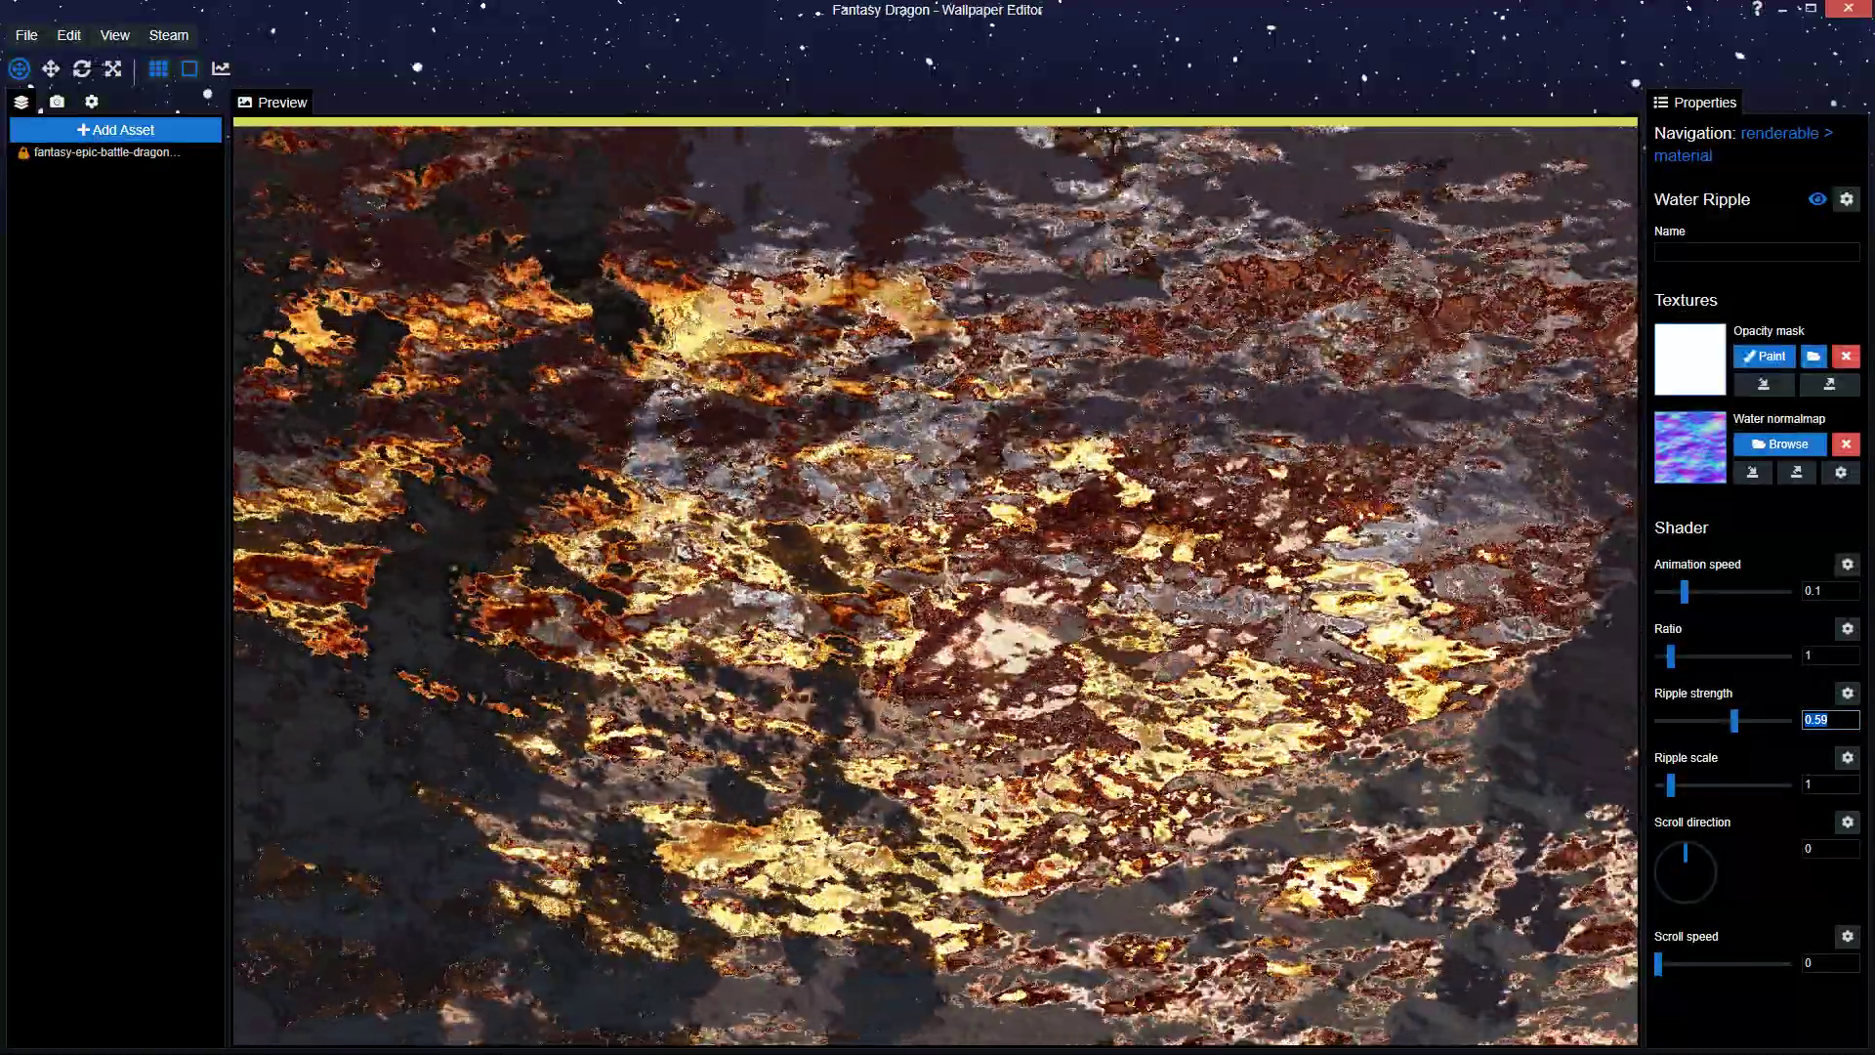
text(0.1)
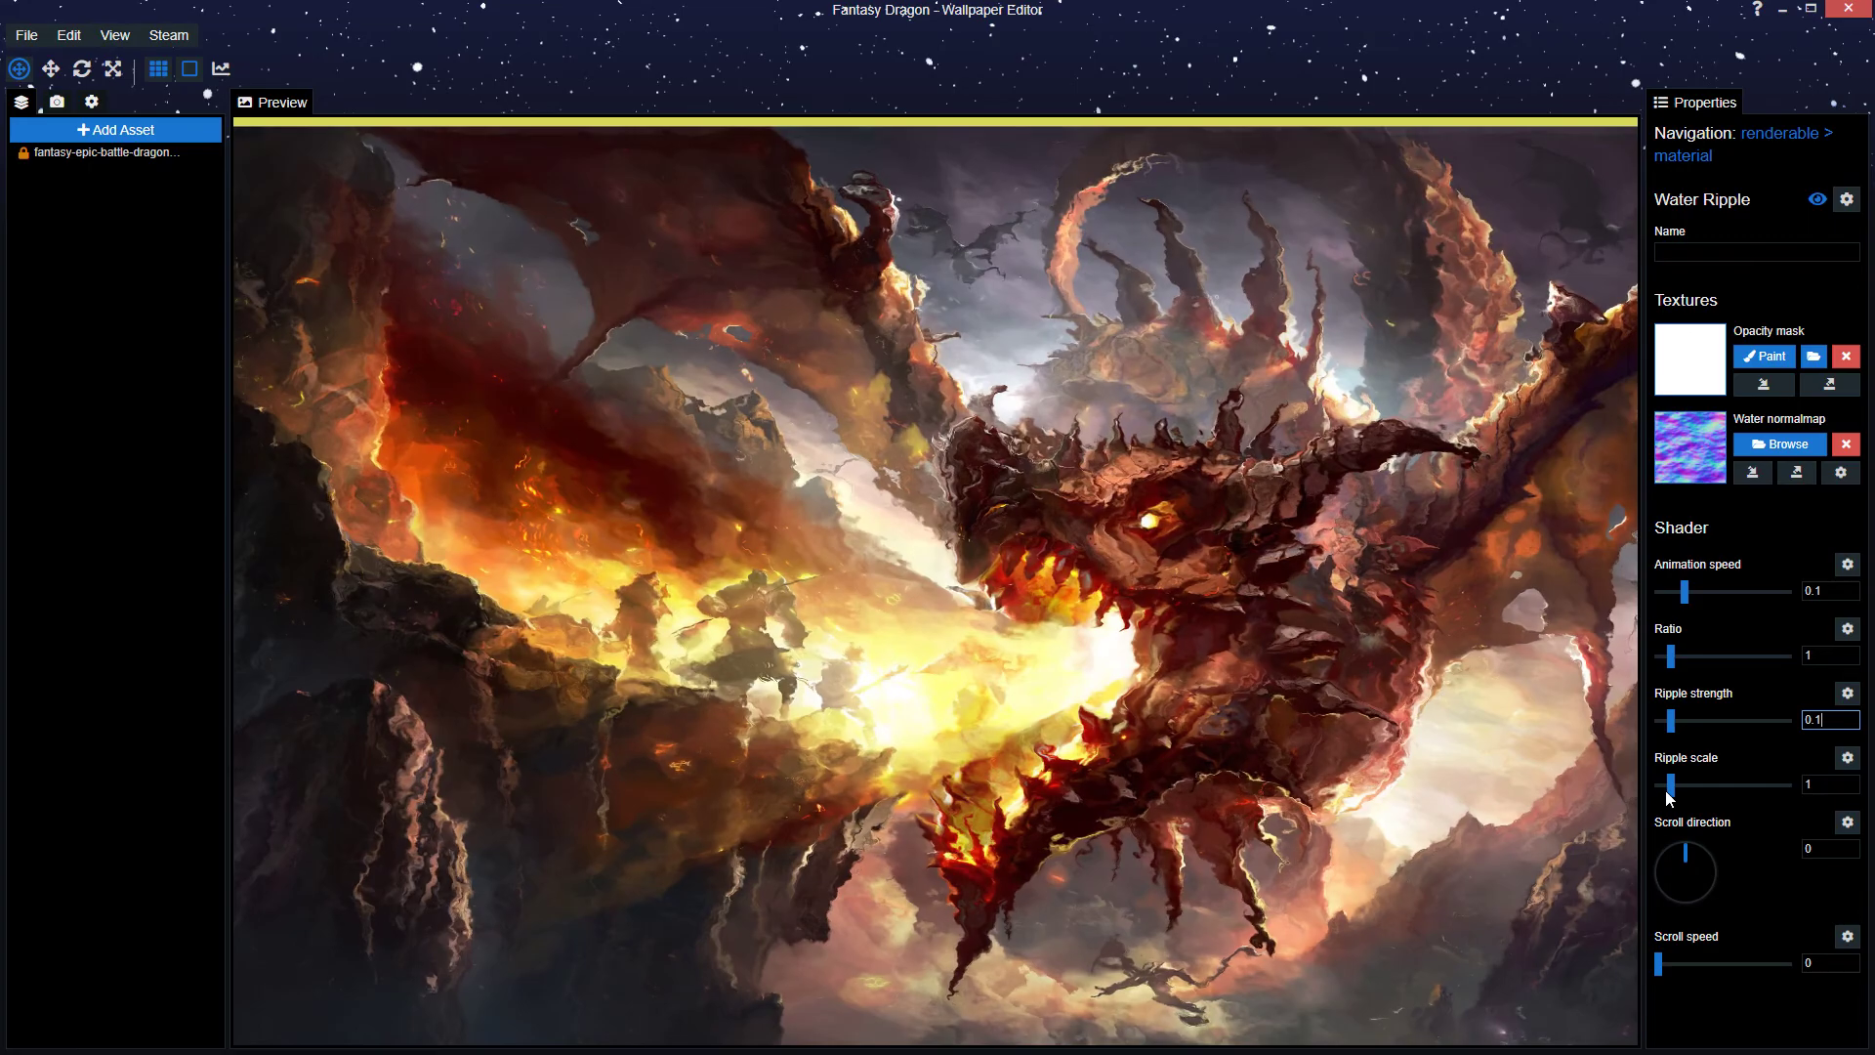
key(ctrl+s)
drag(1670, 789, 1686, 789)
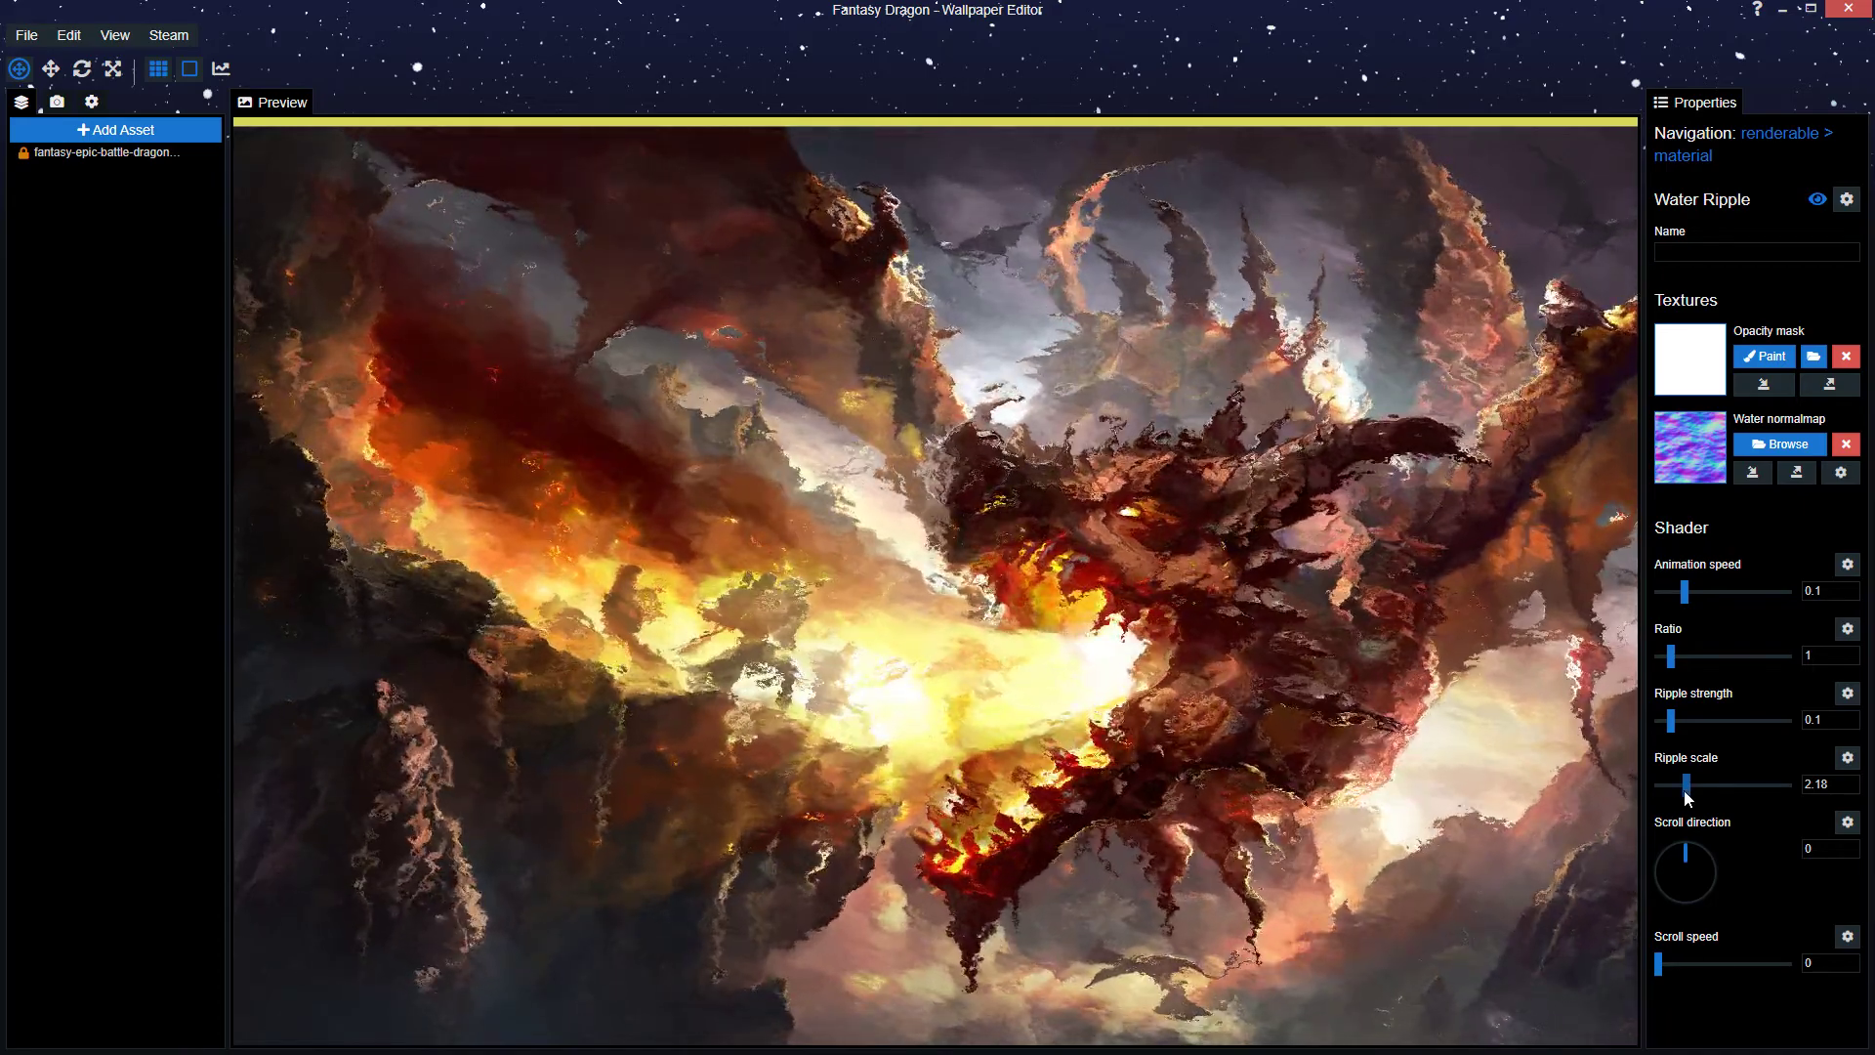
mouse_move(1683, 789)
mouse_down()
mouse_move(1738, 793)
mouse_move(1666, 789)
mouse_up()
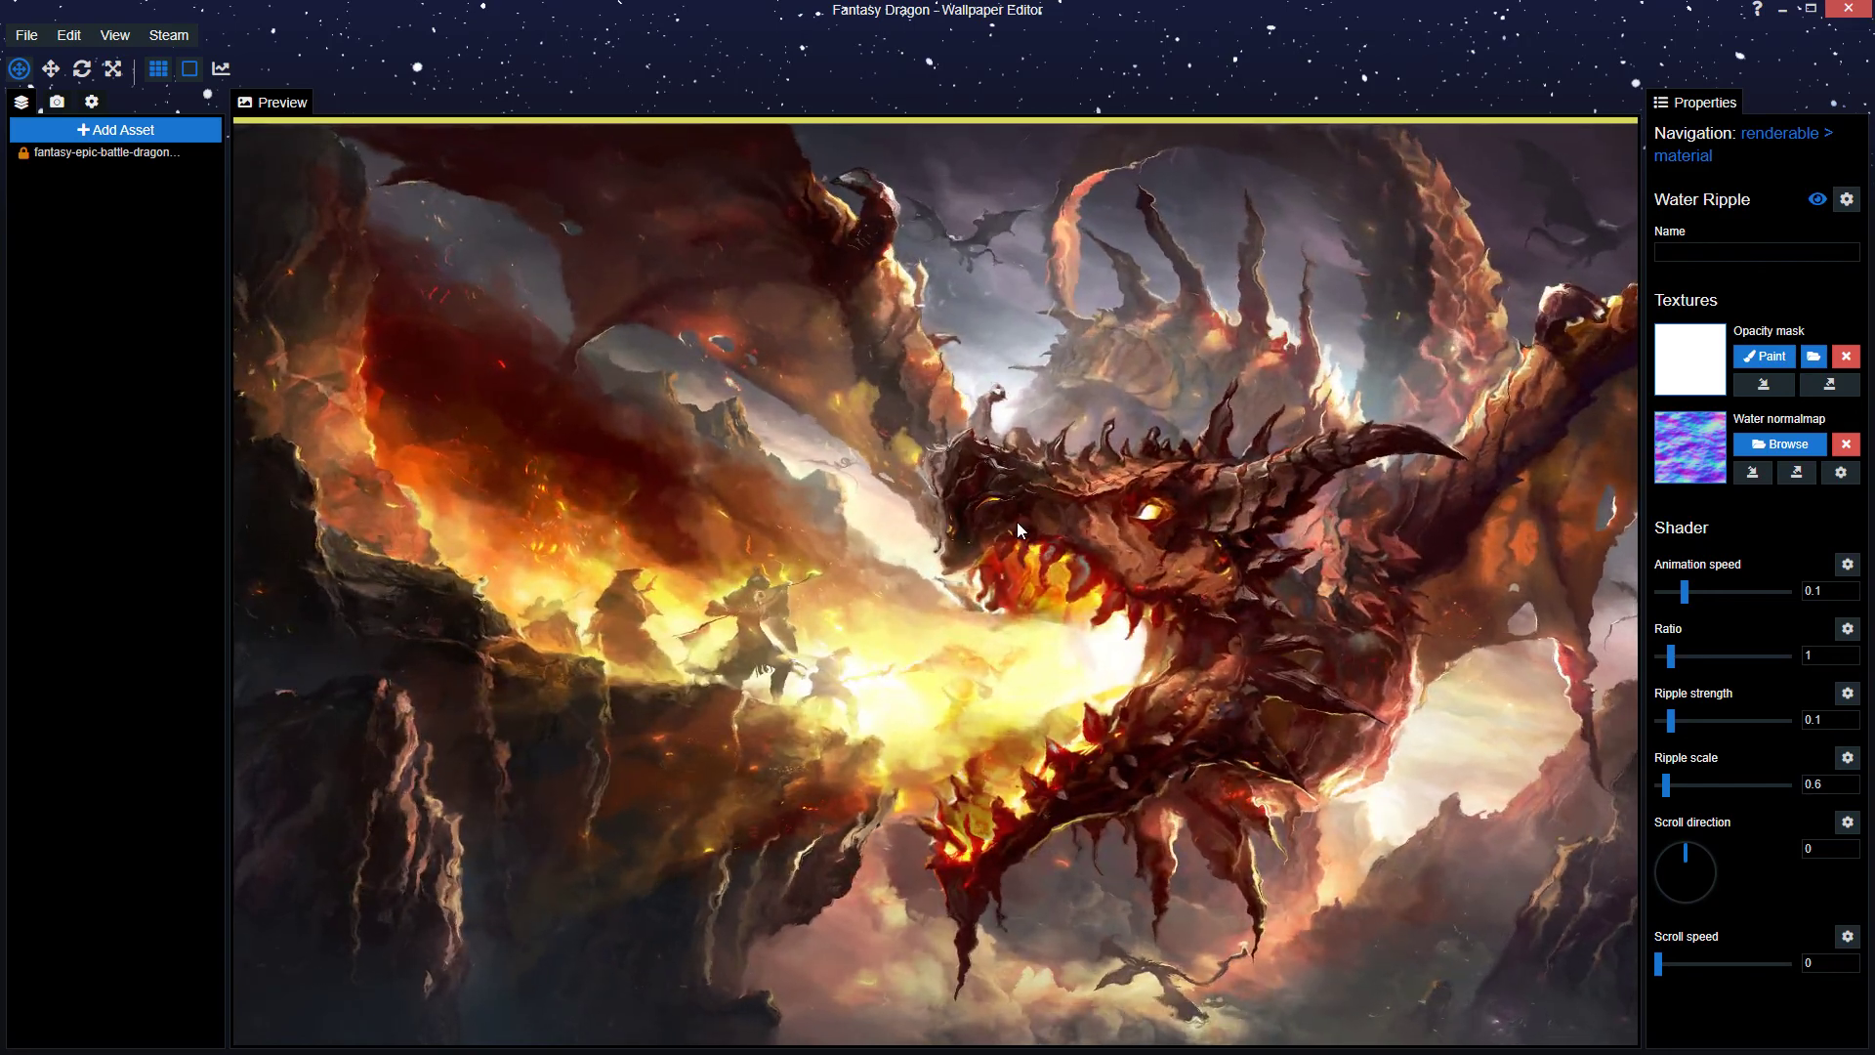
click(1826, 784)
text(0.1)
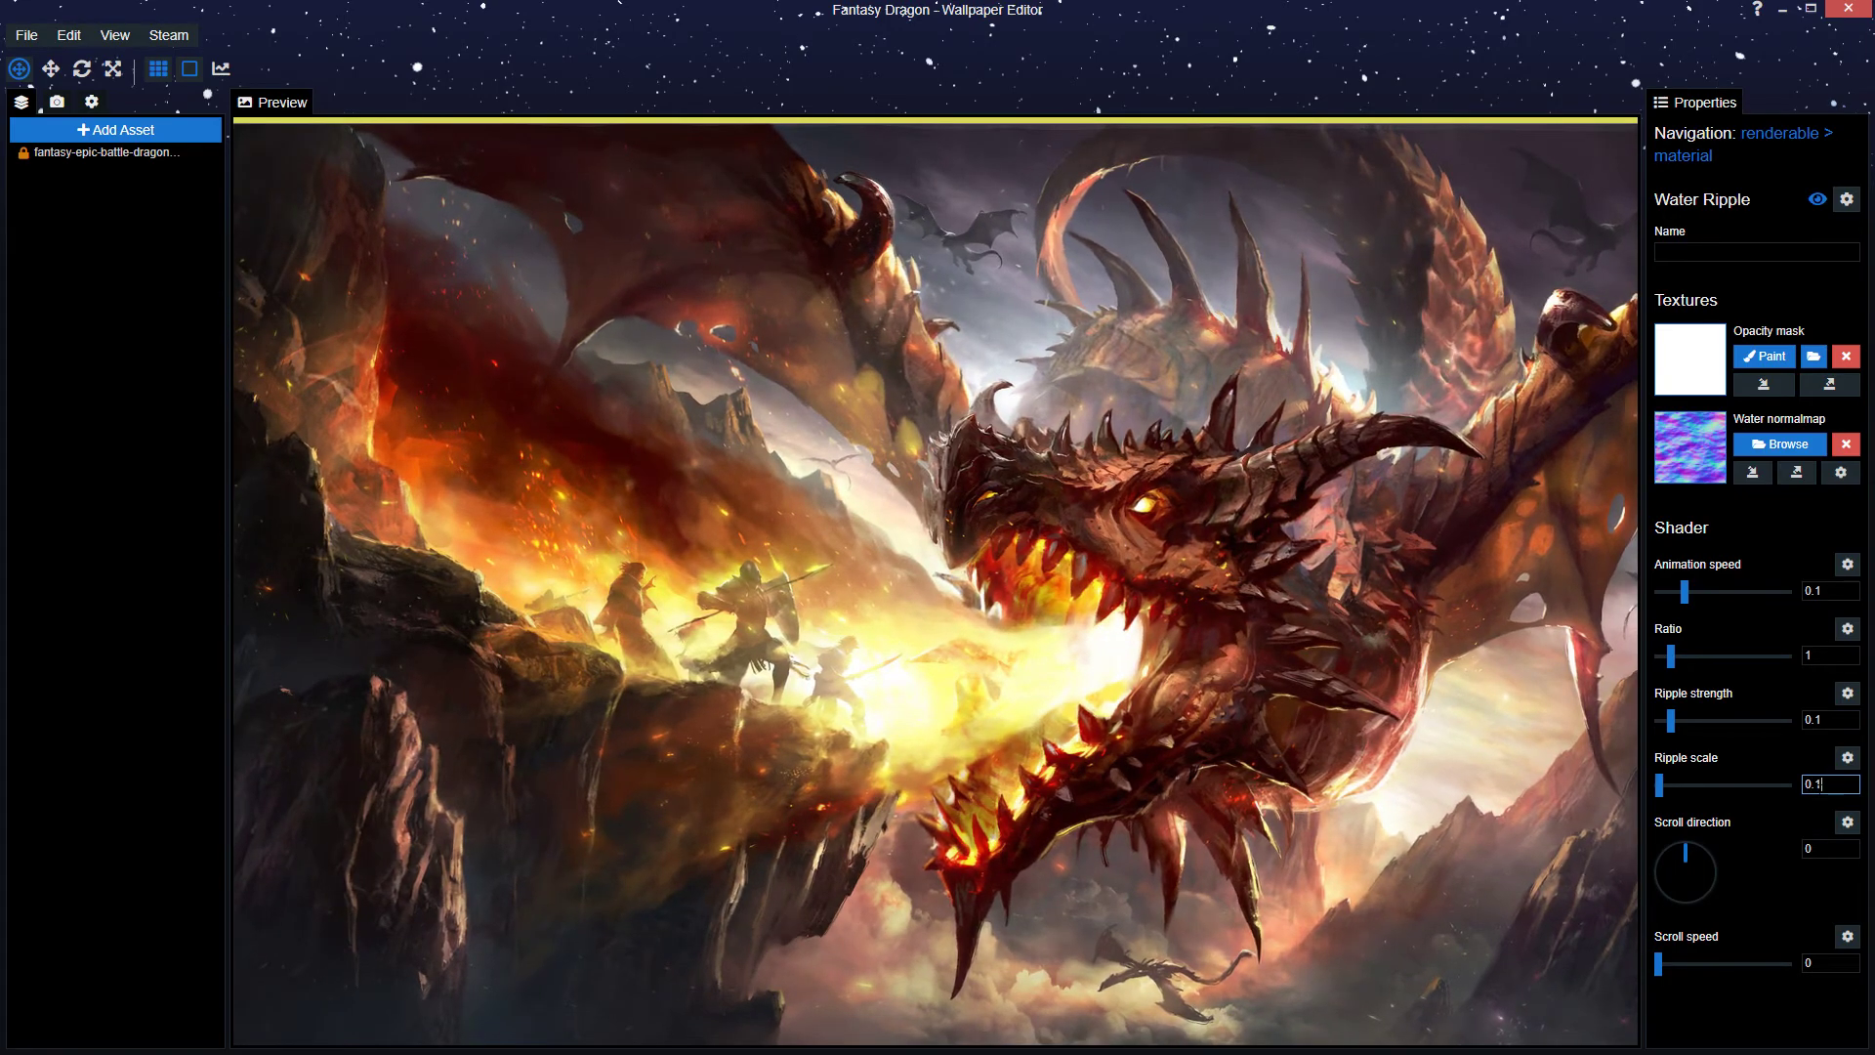
key(BackSpace)
key(BackSpace)
key(BackSpace)
text(1)
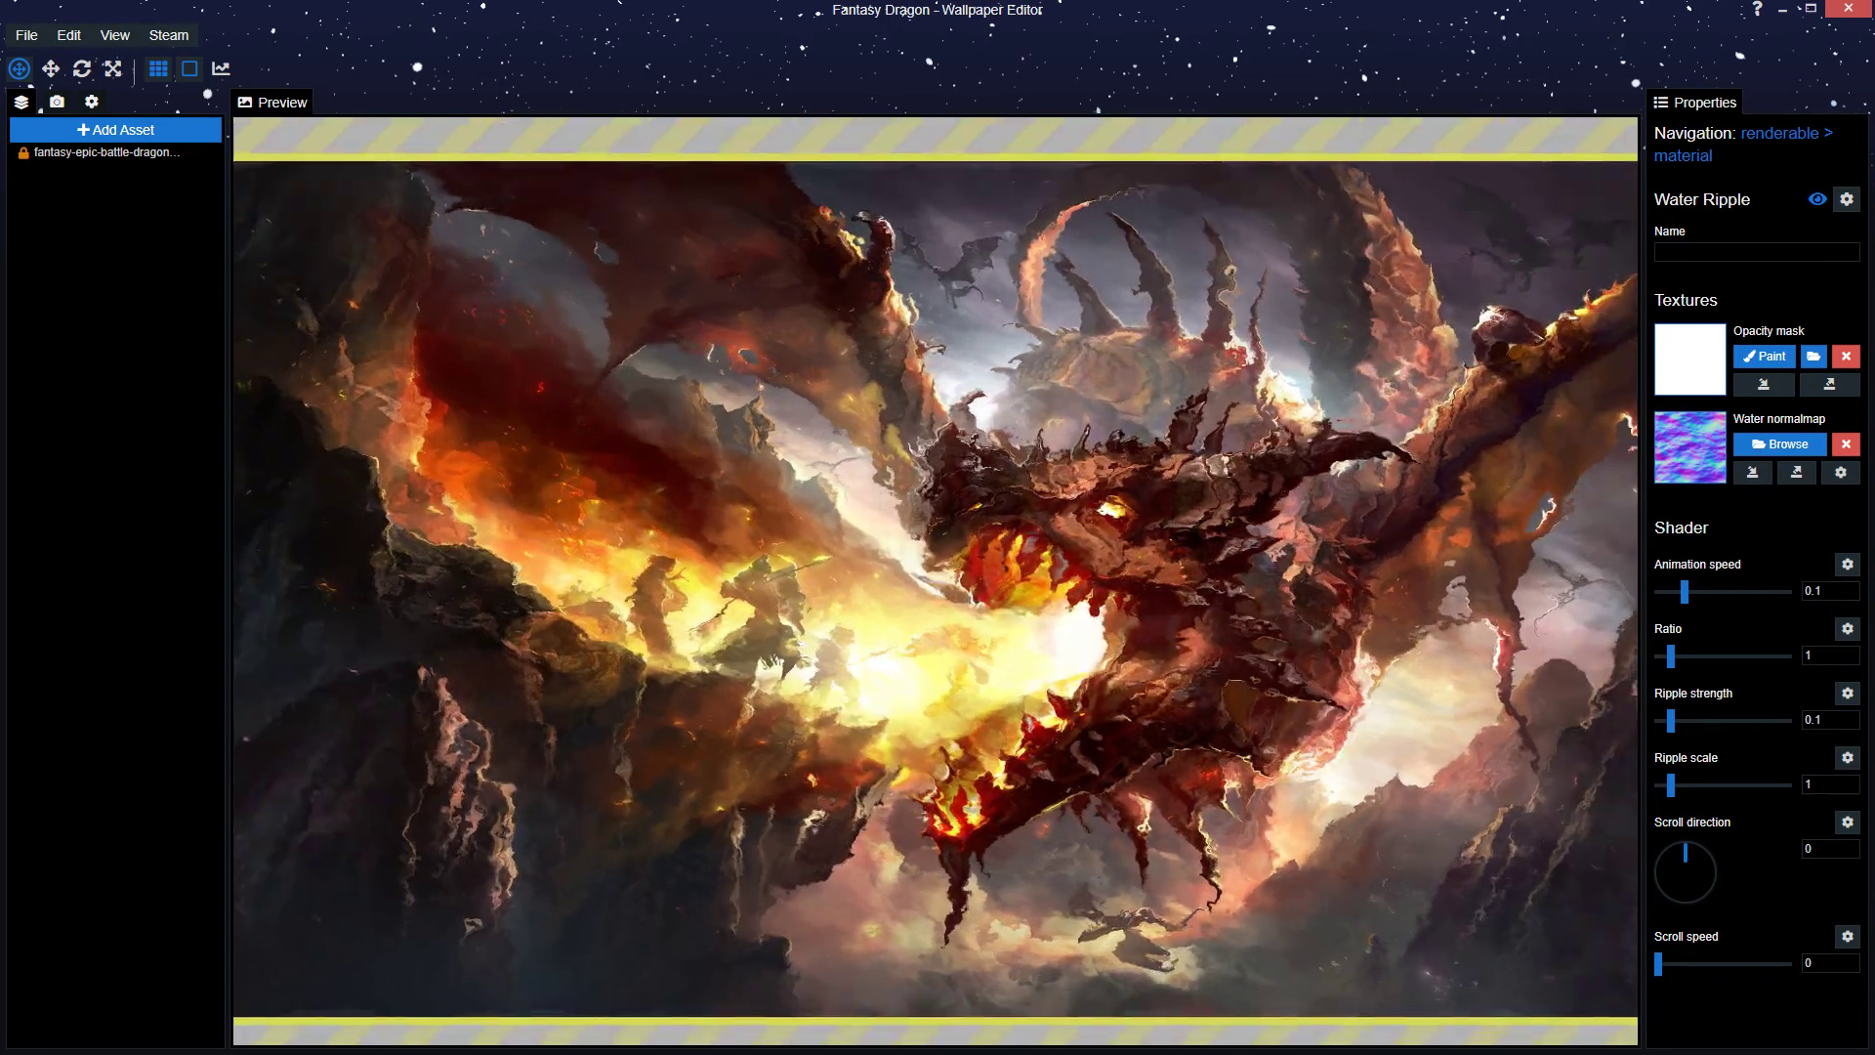
- Try a ripple scroll direction of about -49.76 and save the project
scroll(1366, 738, down, 2)
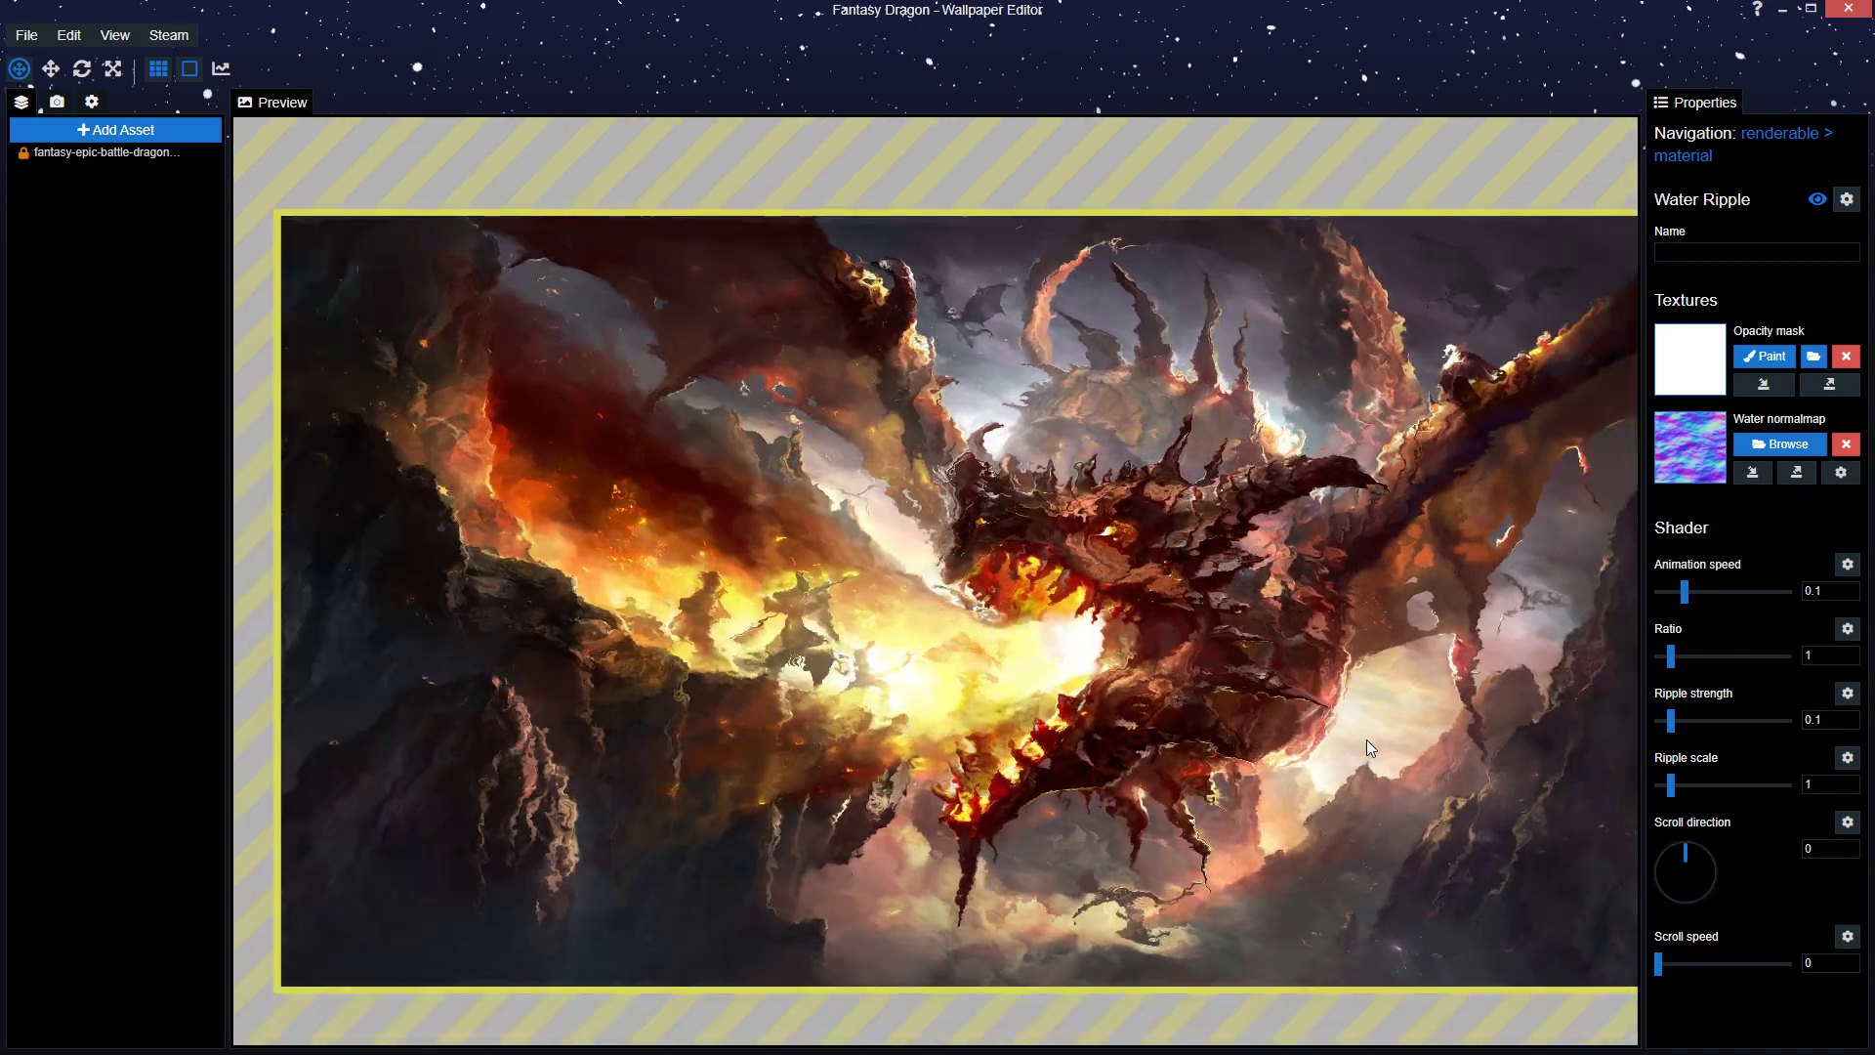
scroll(1367, 738, up, 2)
scroll(1367, 738, down, 3)
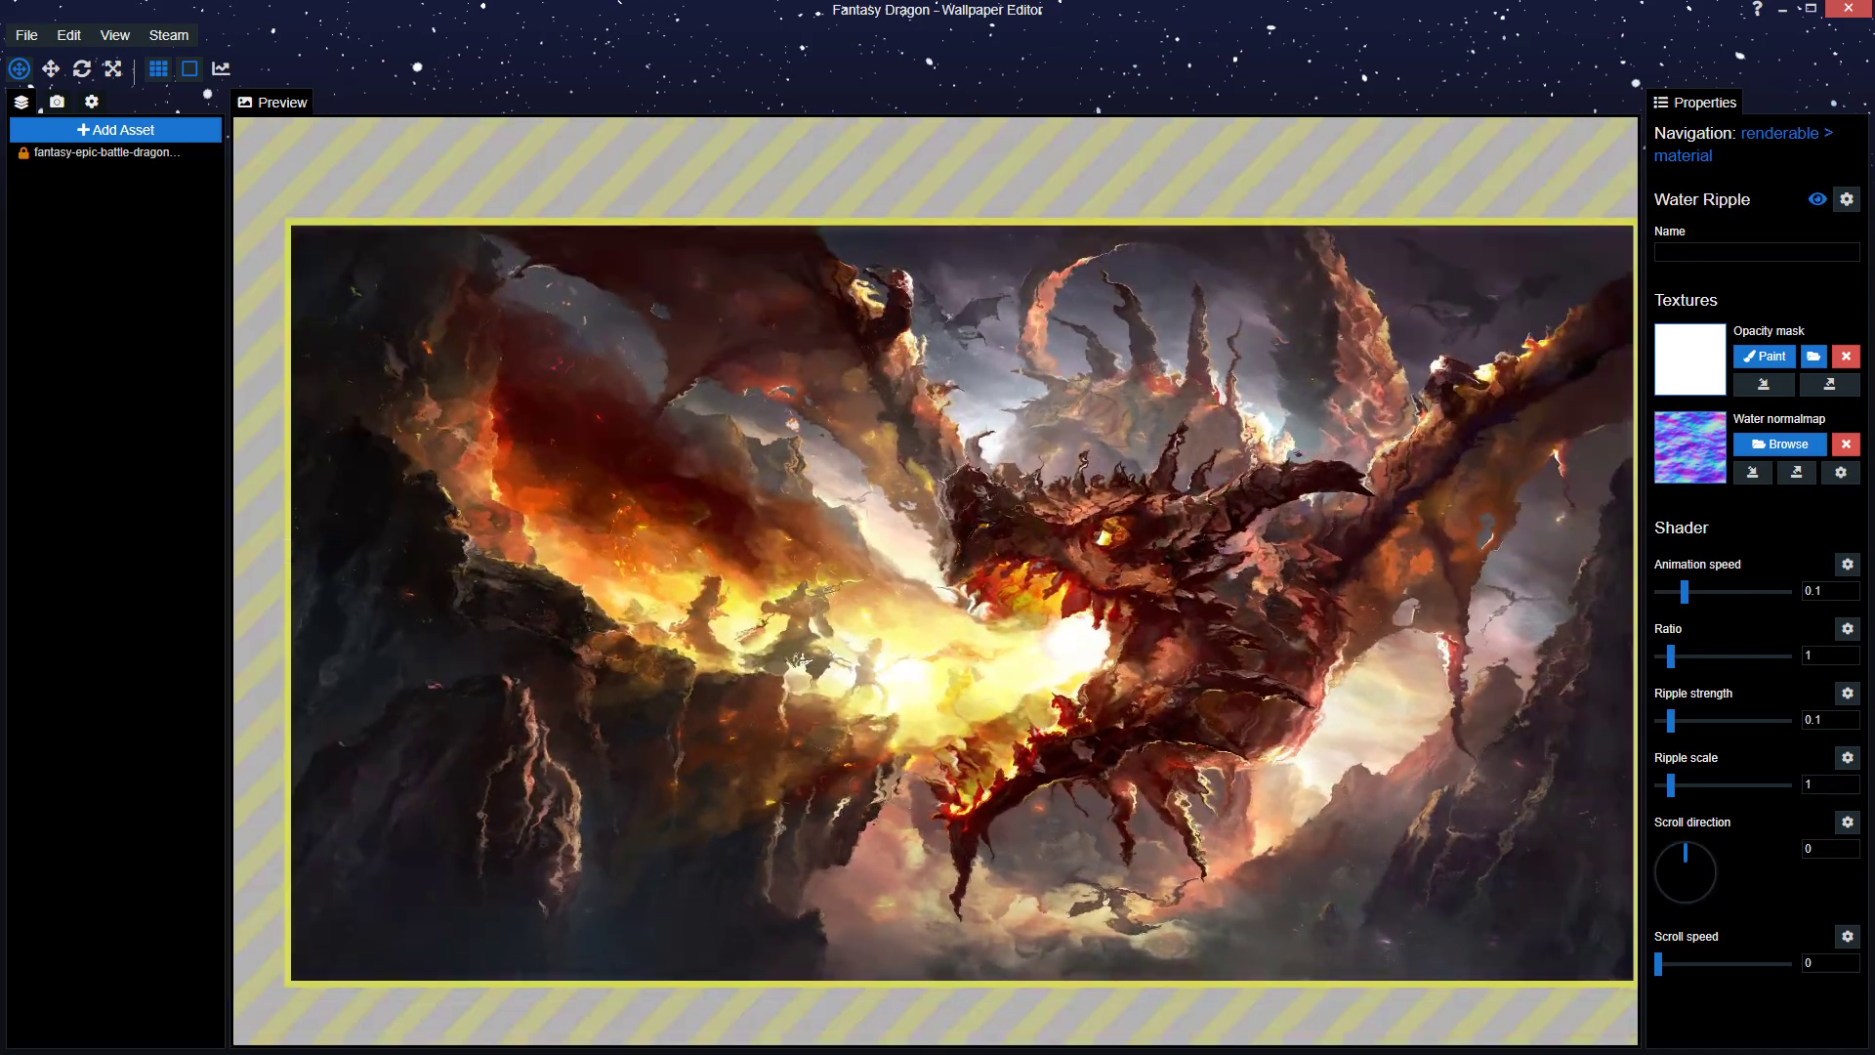
scroll(1367, 738, up, 2)
click(1683, 854)
drag(1683, 855, 1672, 850)
click(1661, 851)
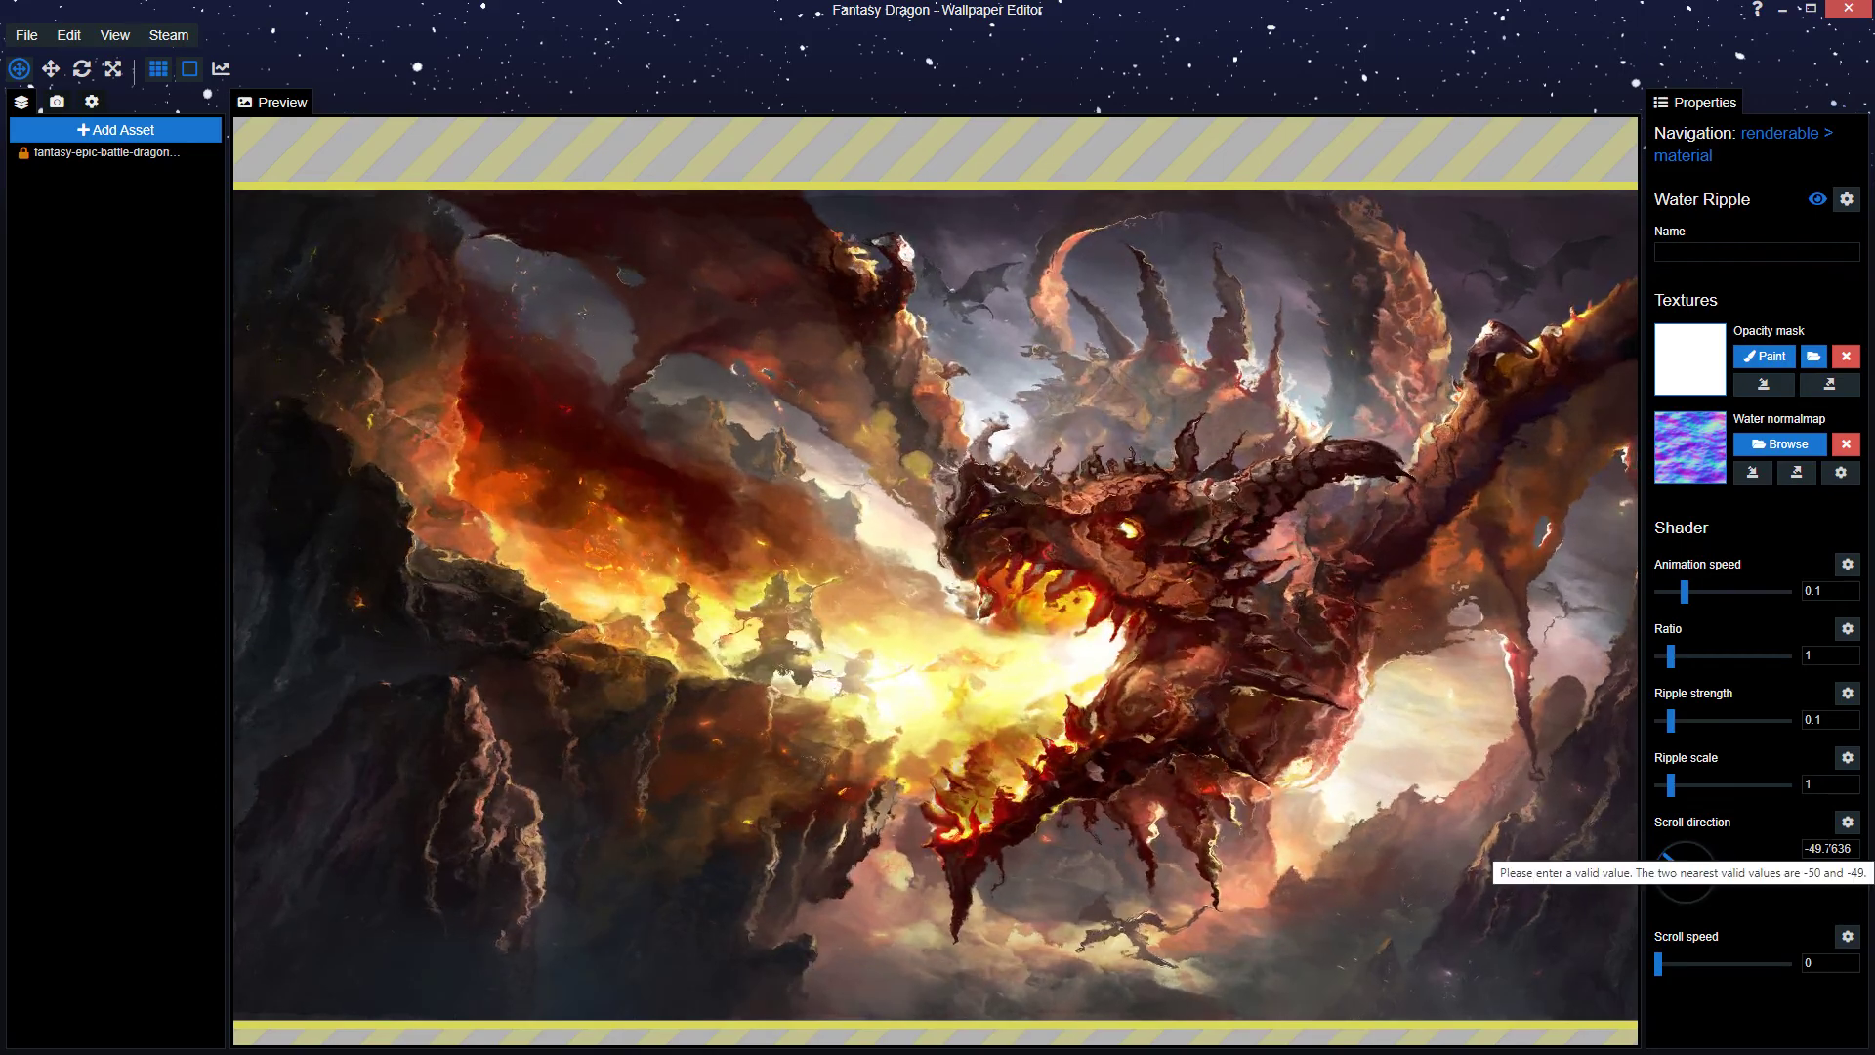
key(ctrl+s)
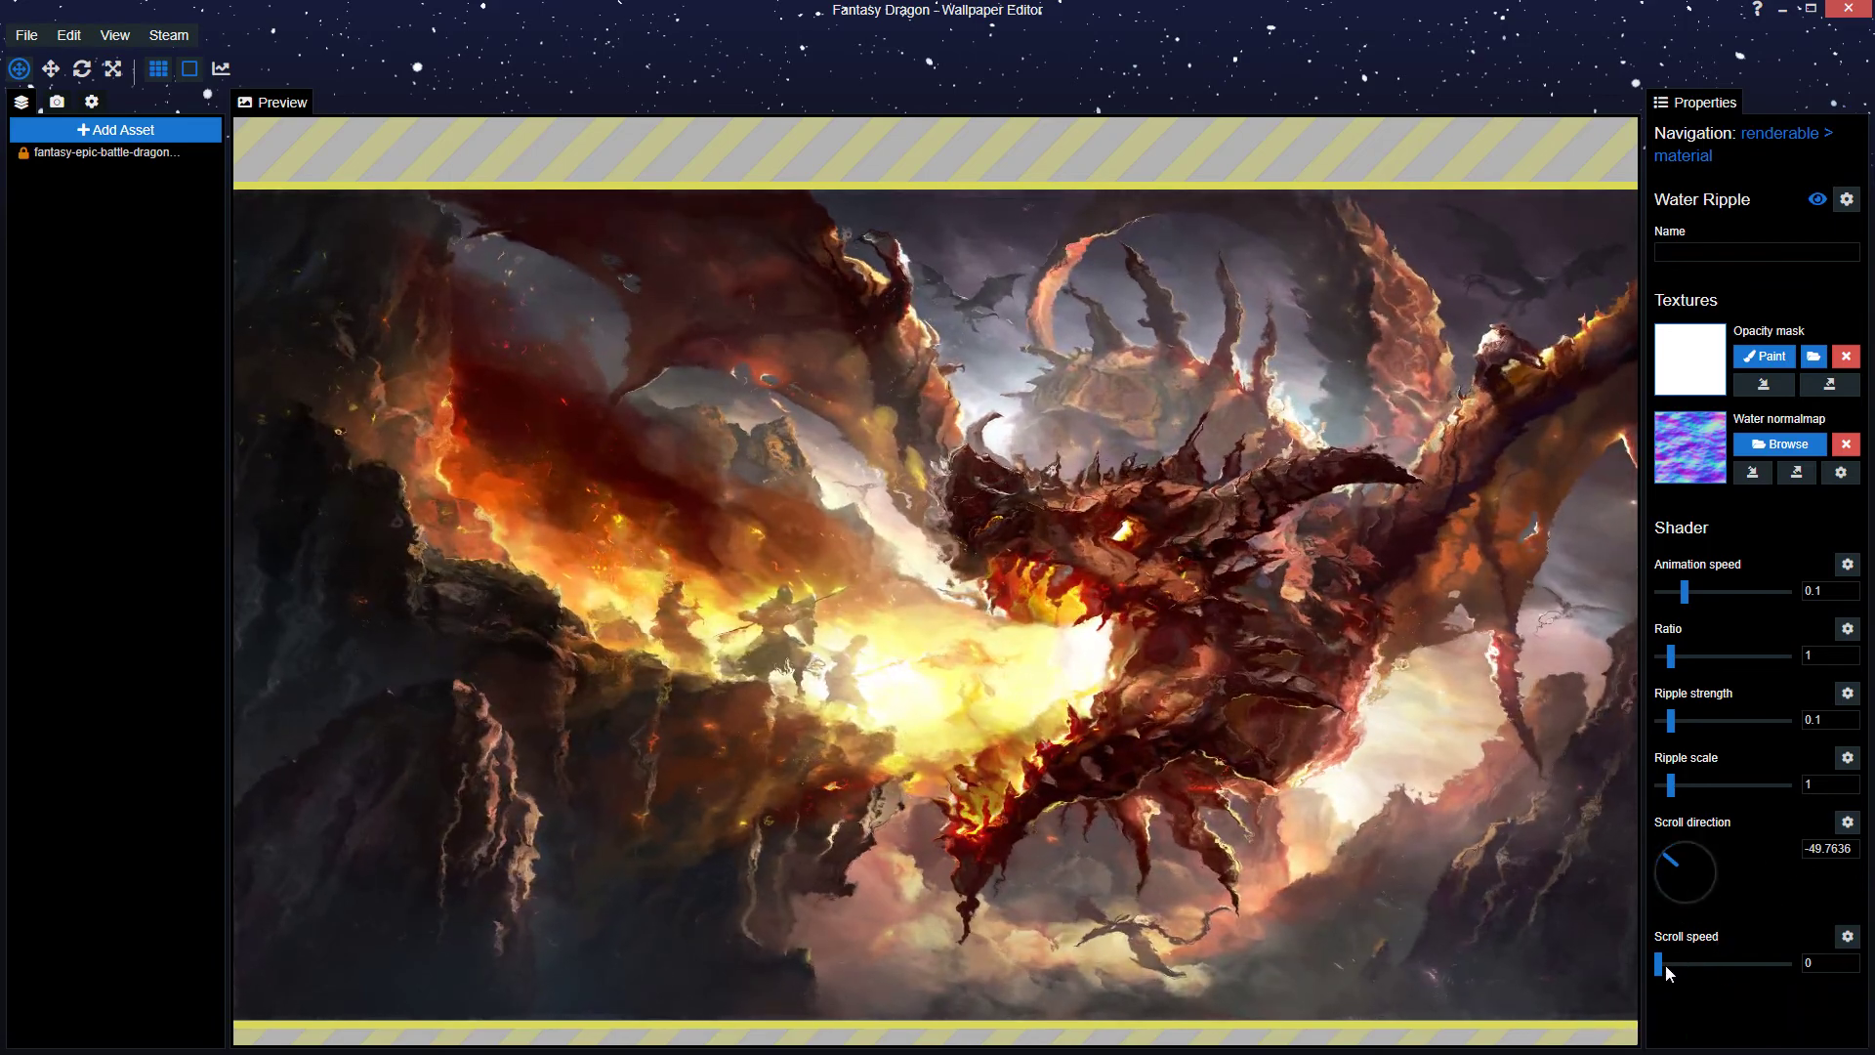
- Try a scroll speed of 0.3 and turn the scroll direction dial further
drag(1661, 965, 1733, 964)
click(1824, 963)
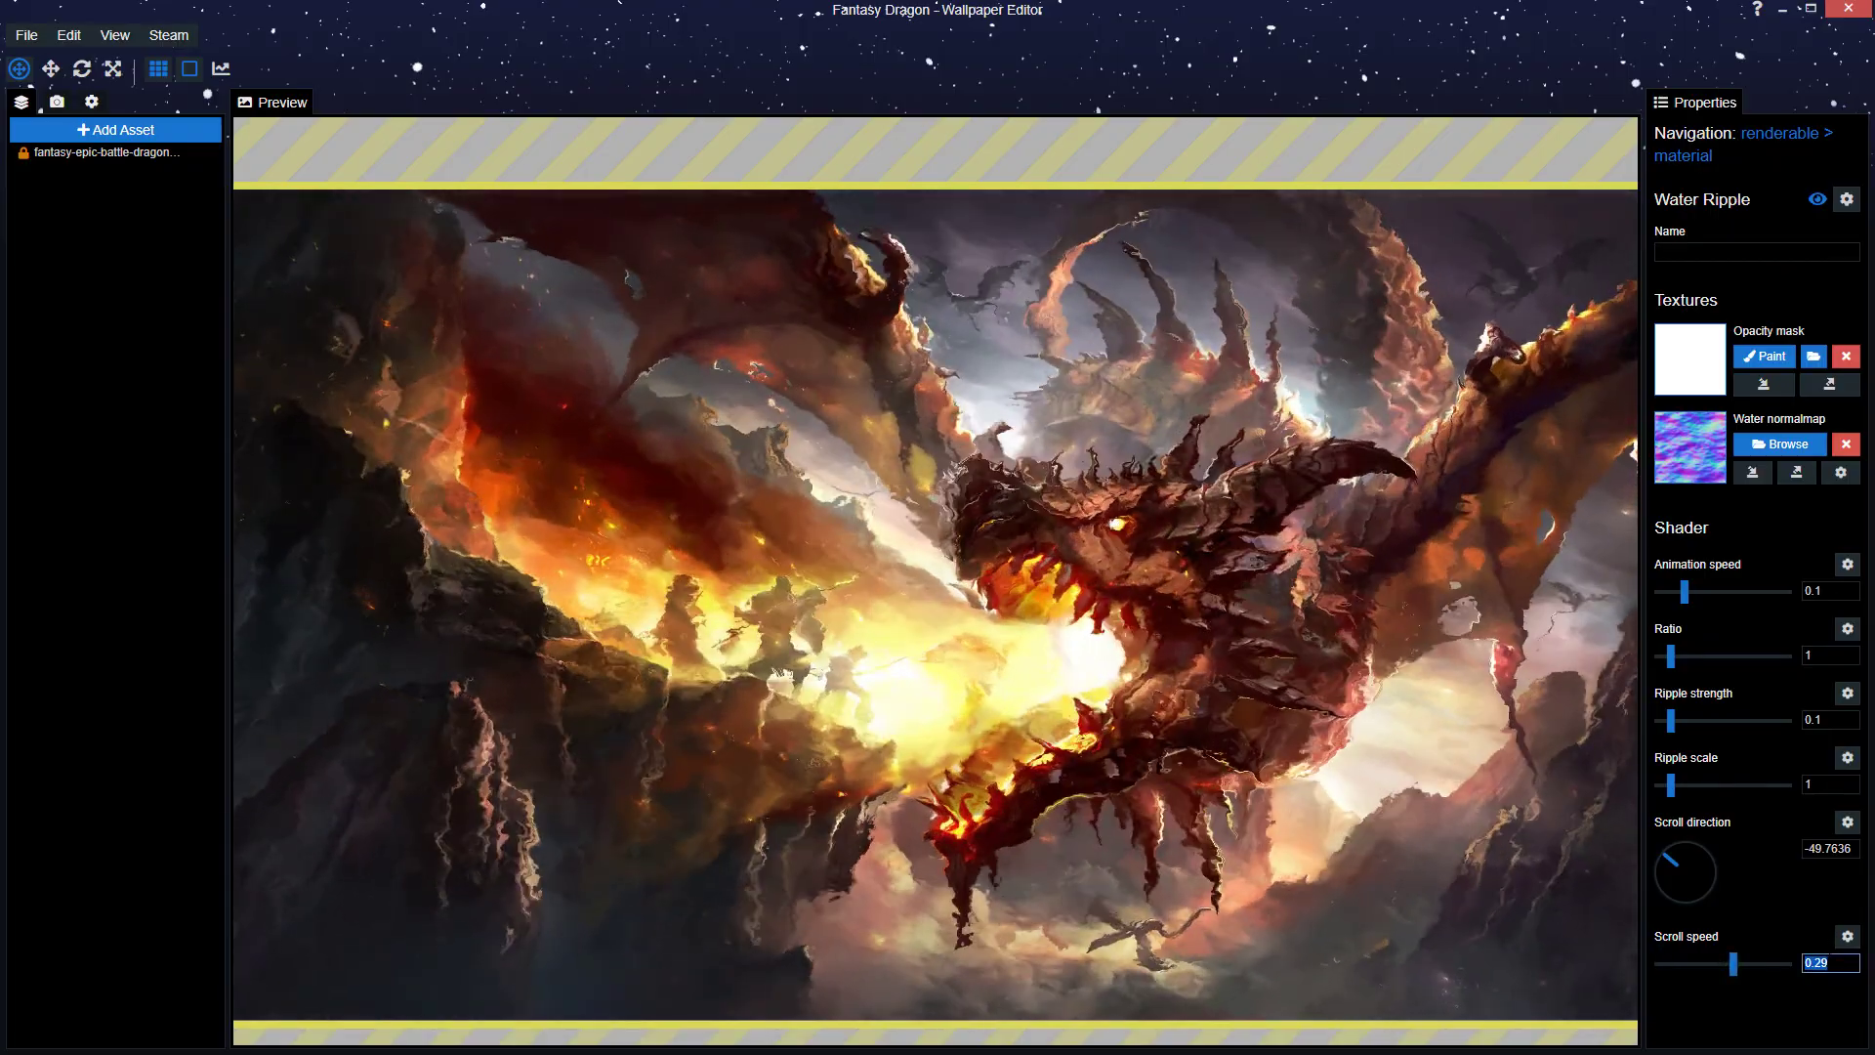
text(0.3)
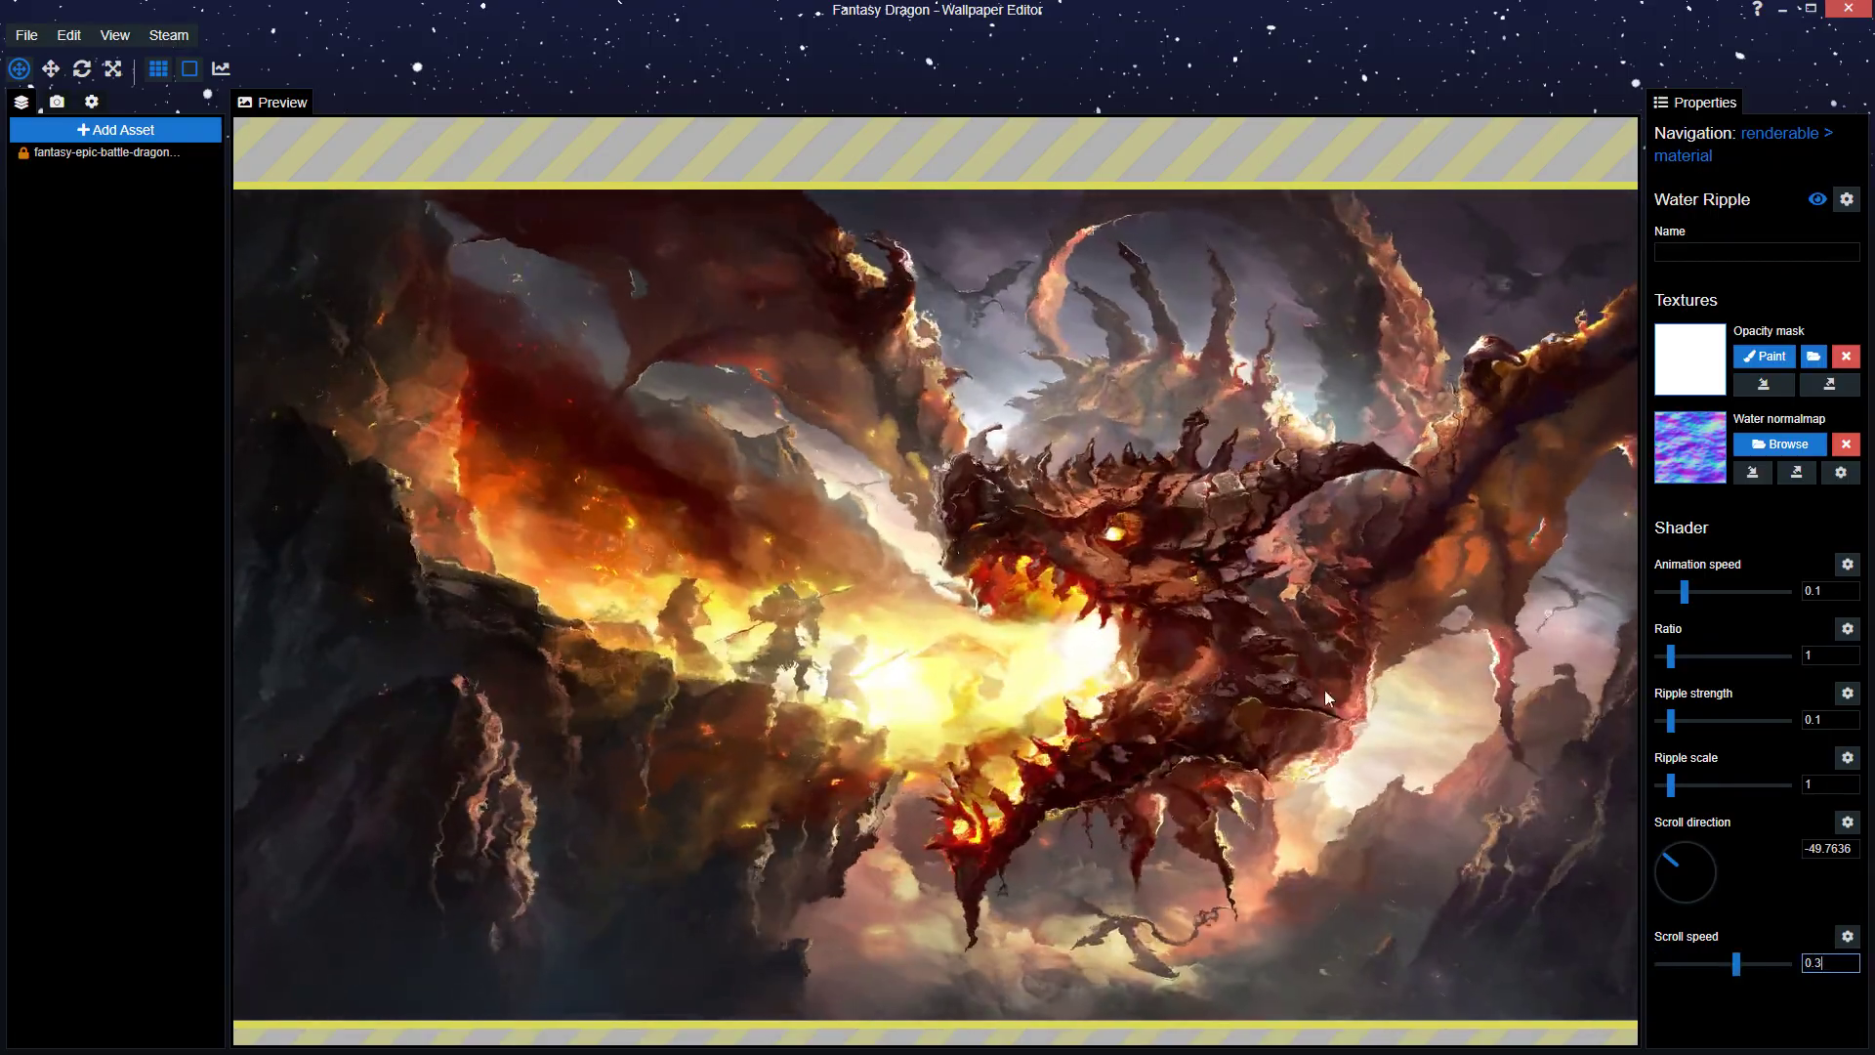
drag(1669, 859, 1693, 855)
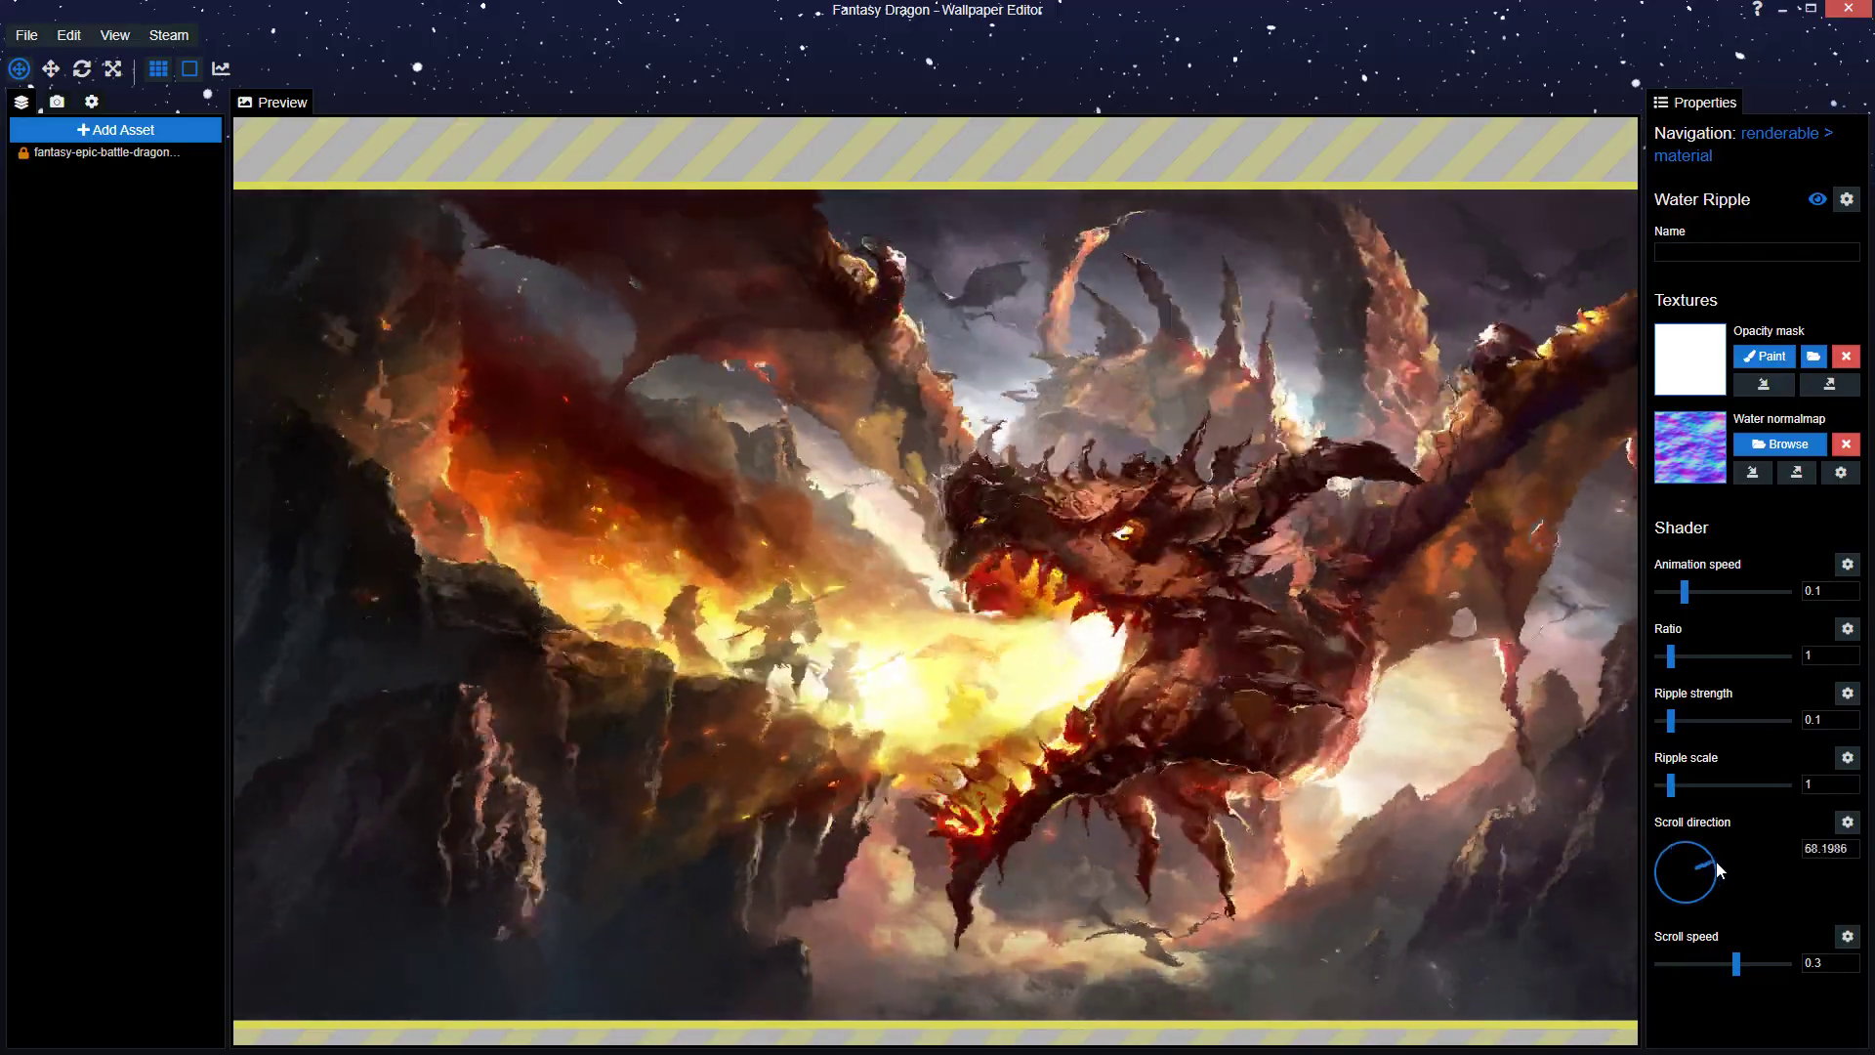
drag(1714, 861, 1663, 875)
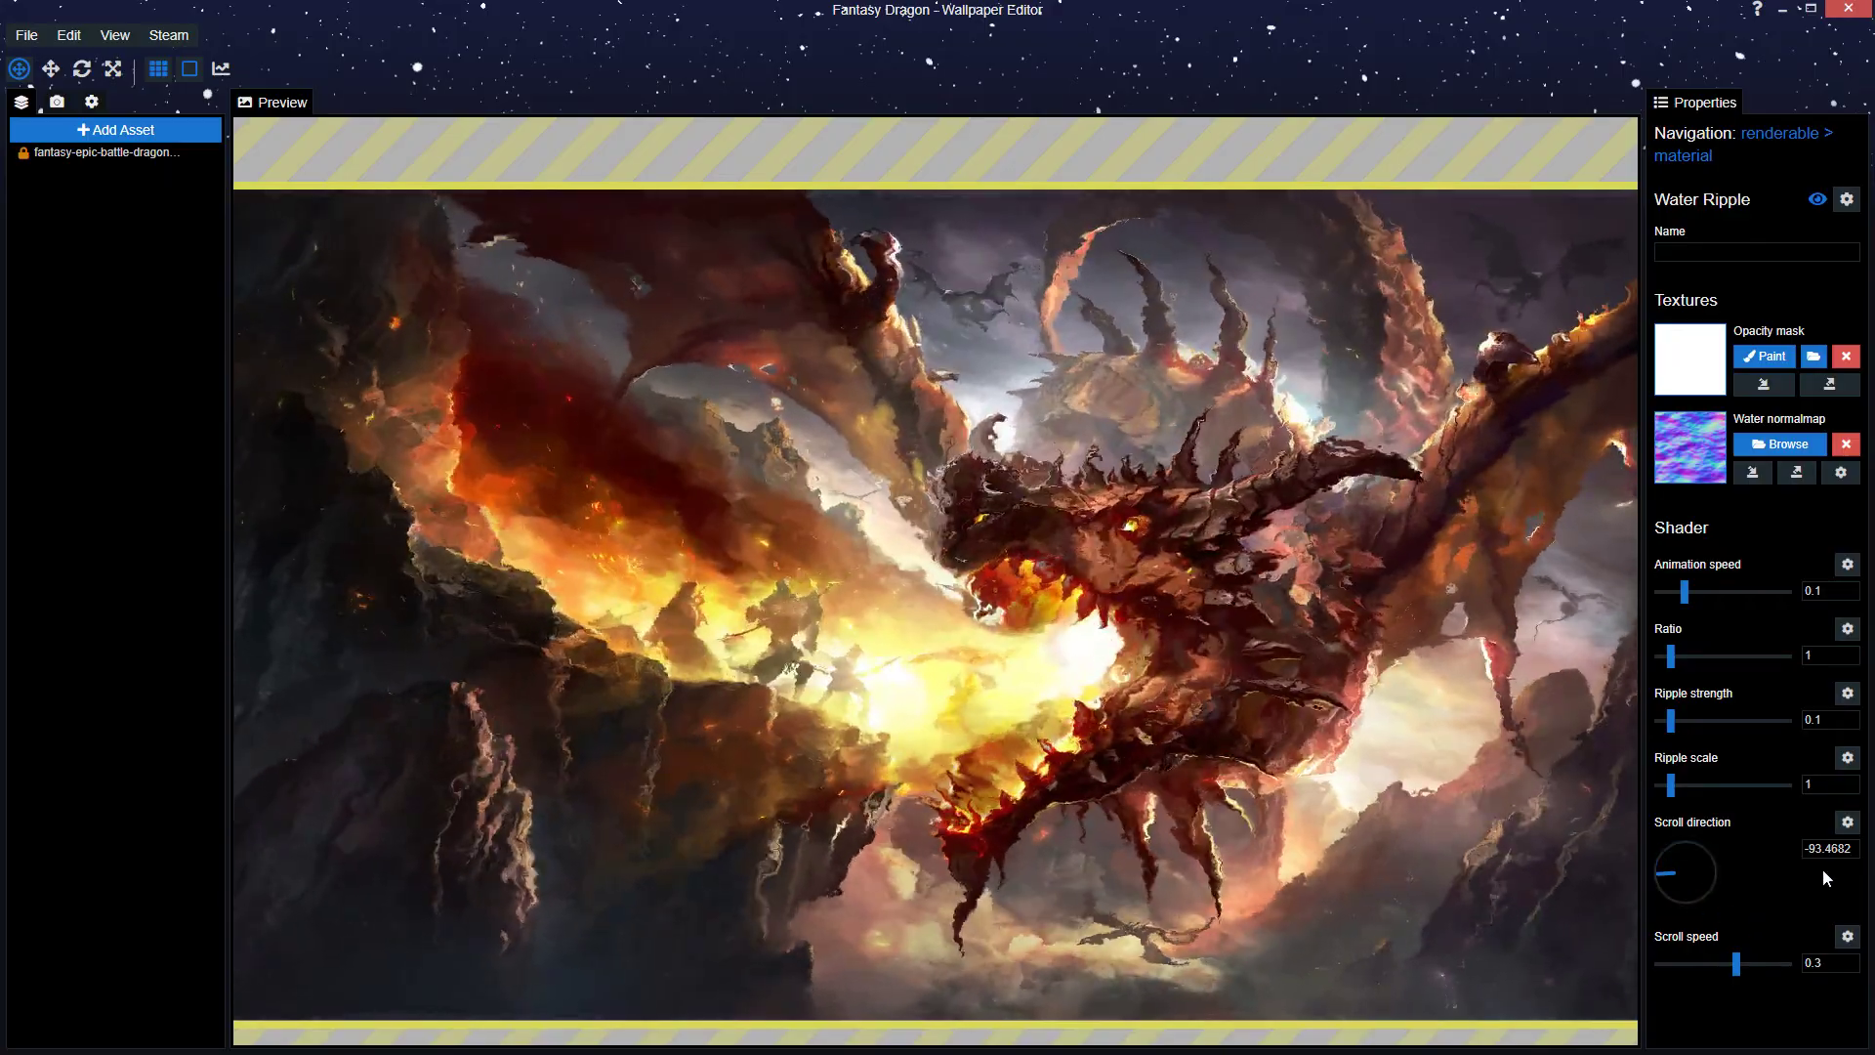
- Enter 0 for both the scroll direction and the scroll speed
click(1822, 849)
text(0)
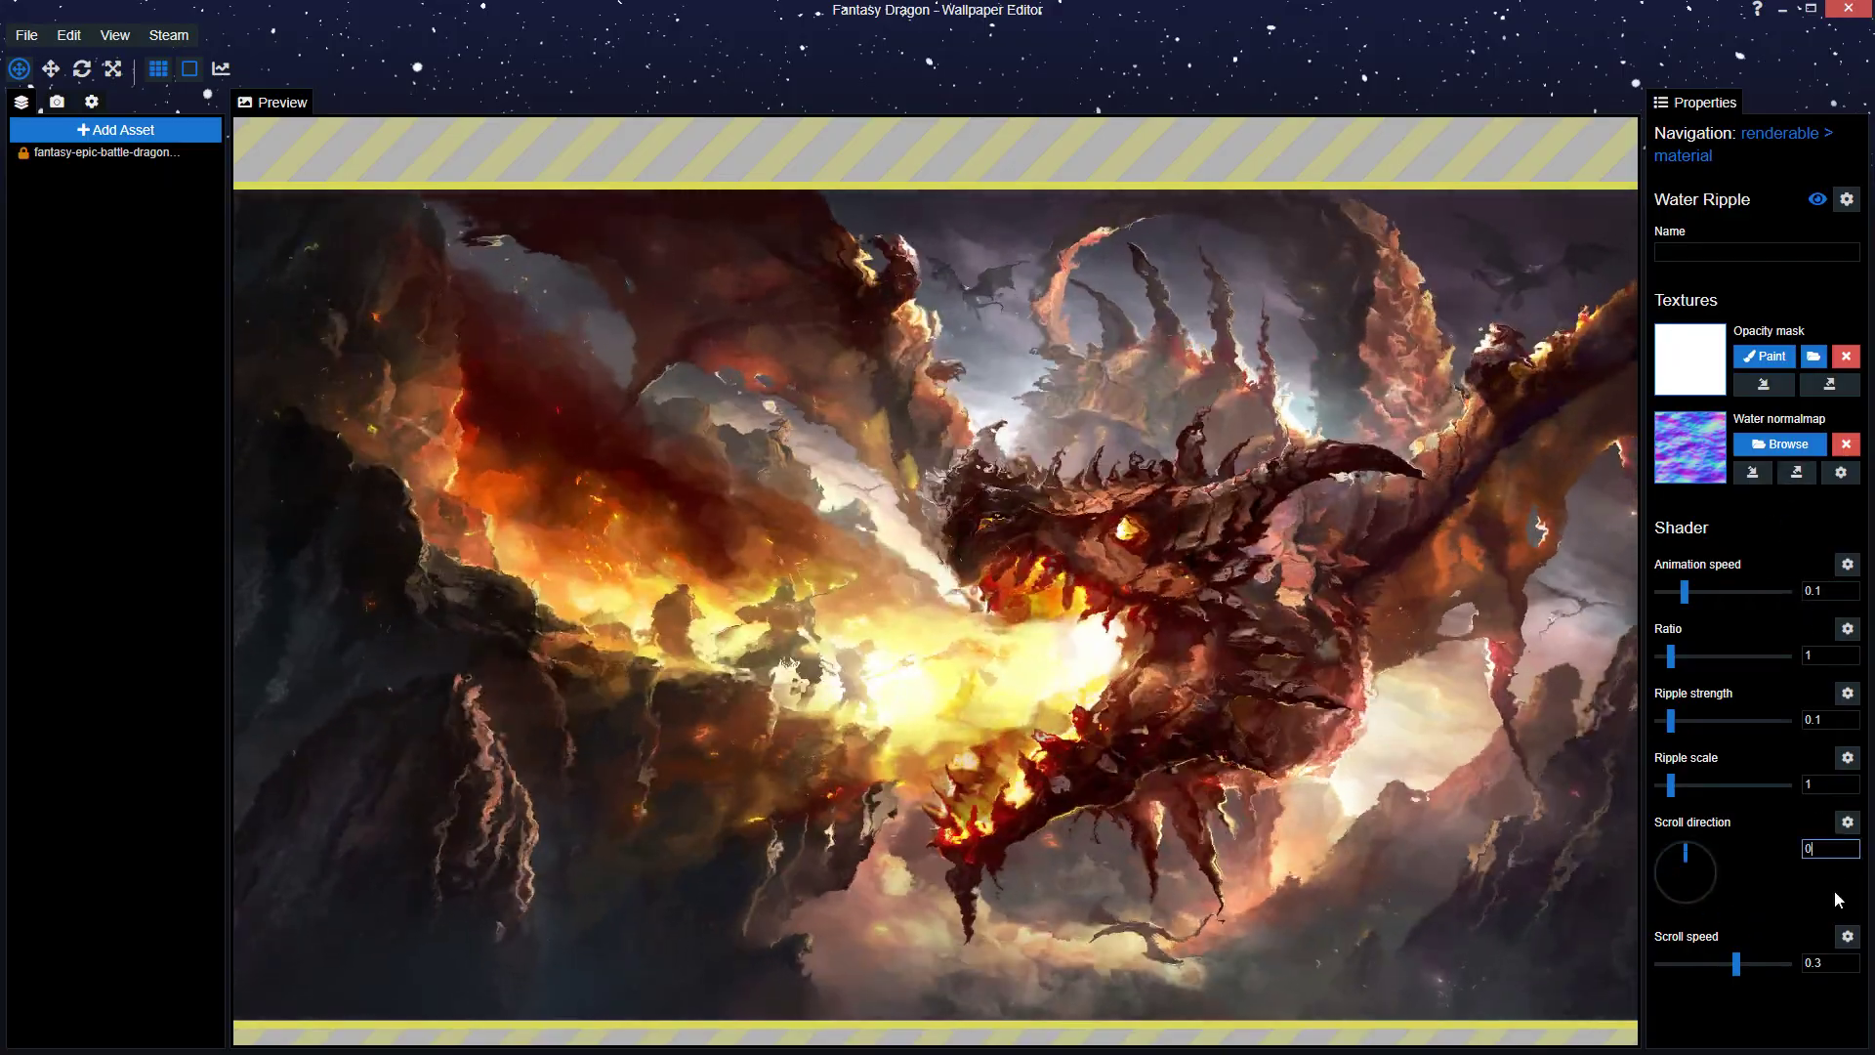
key(Tab)
text(0)
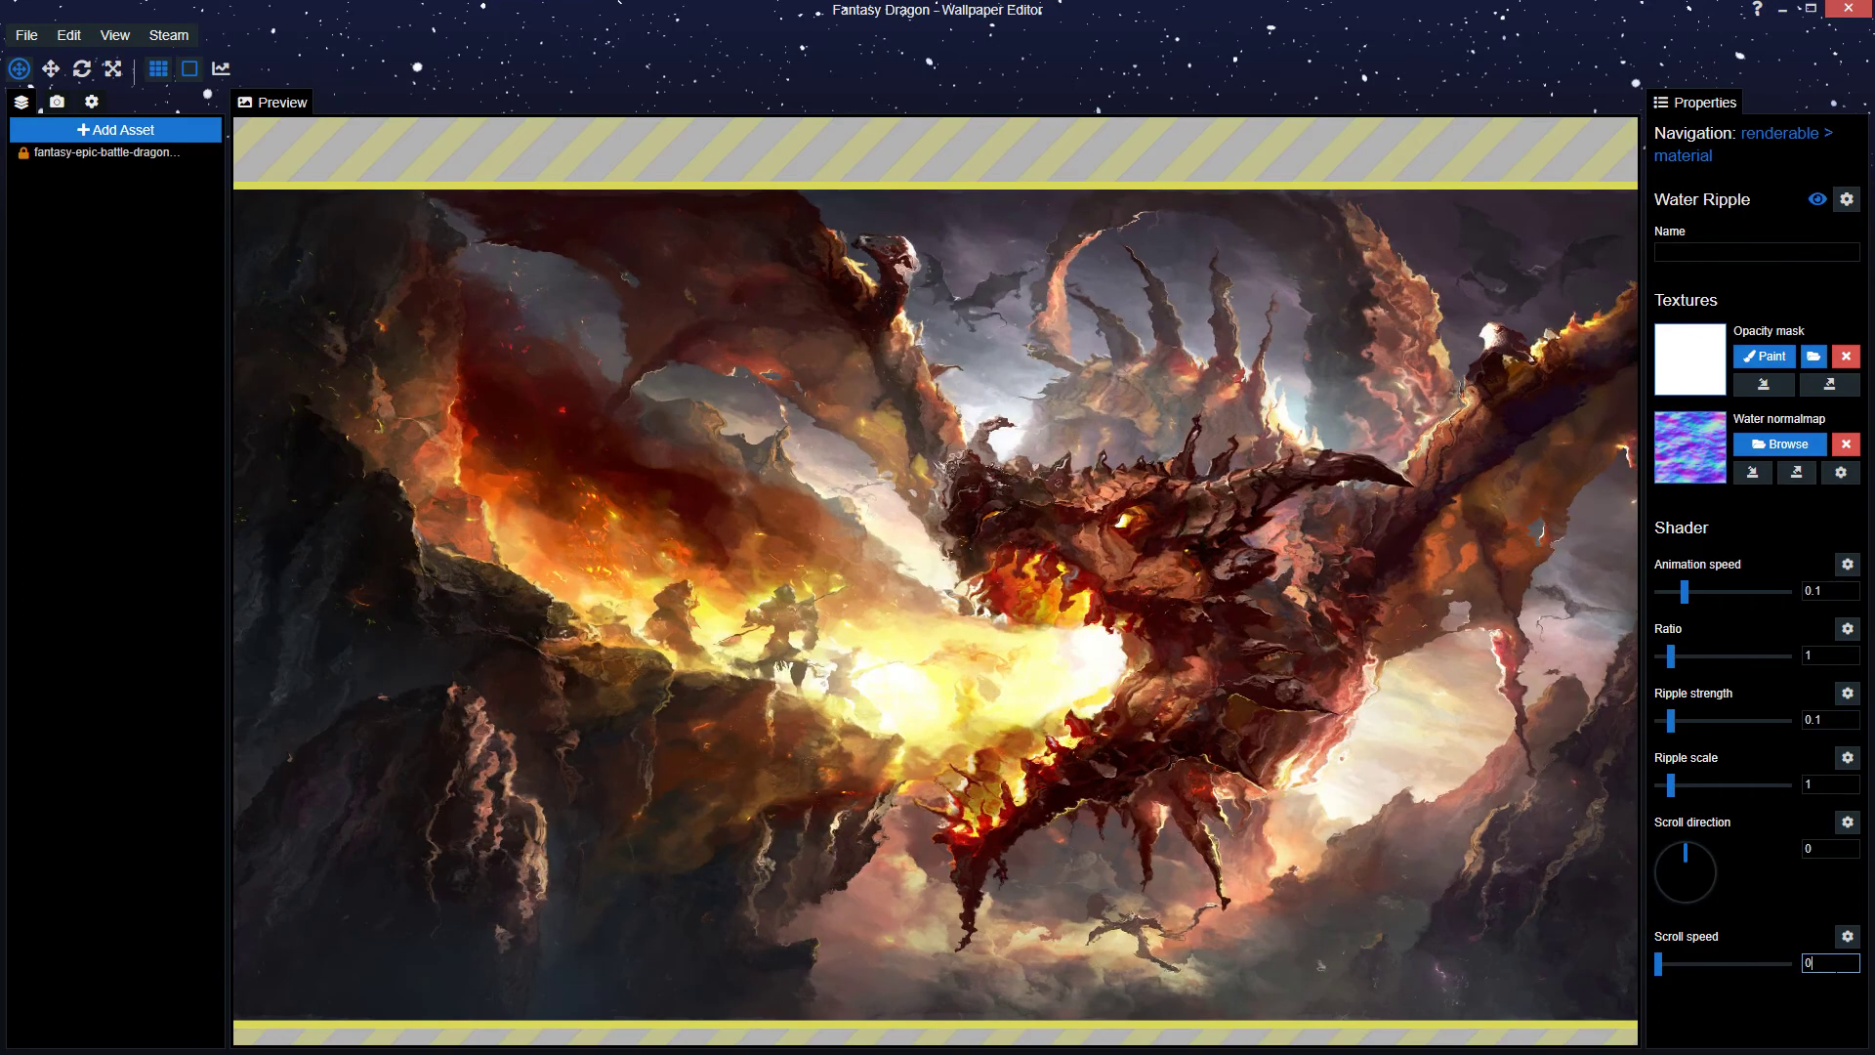
click(1777, 524)
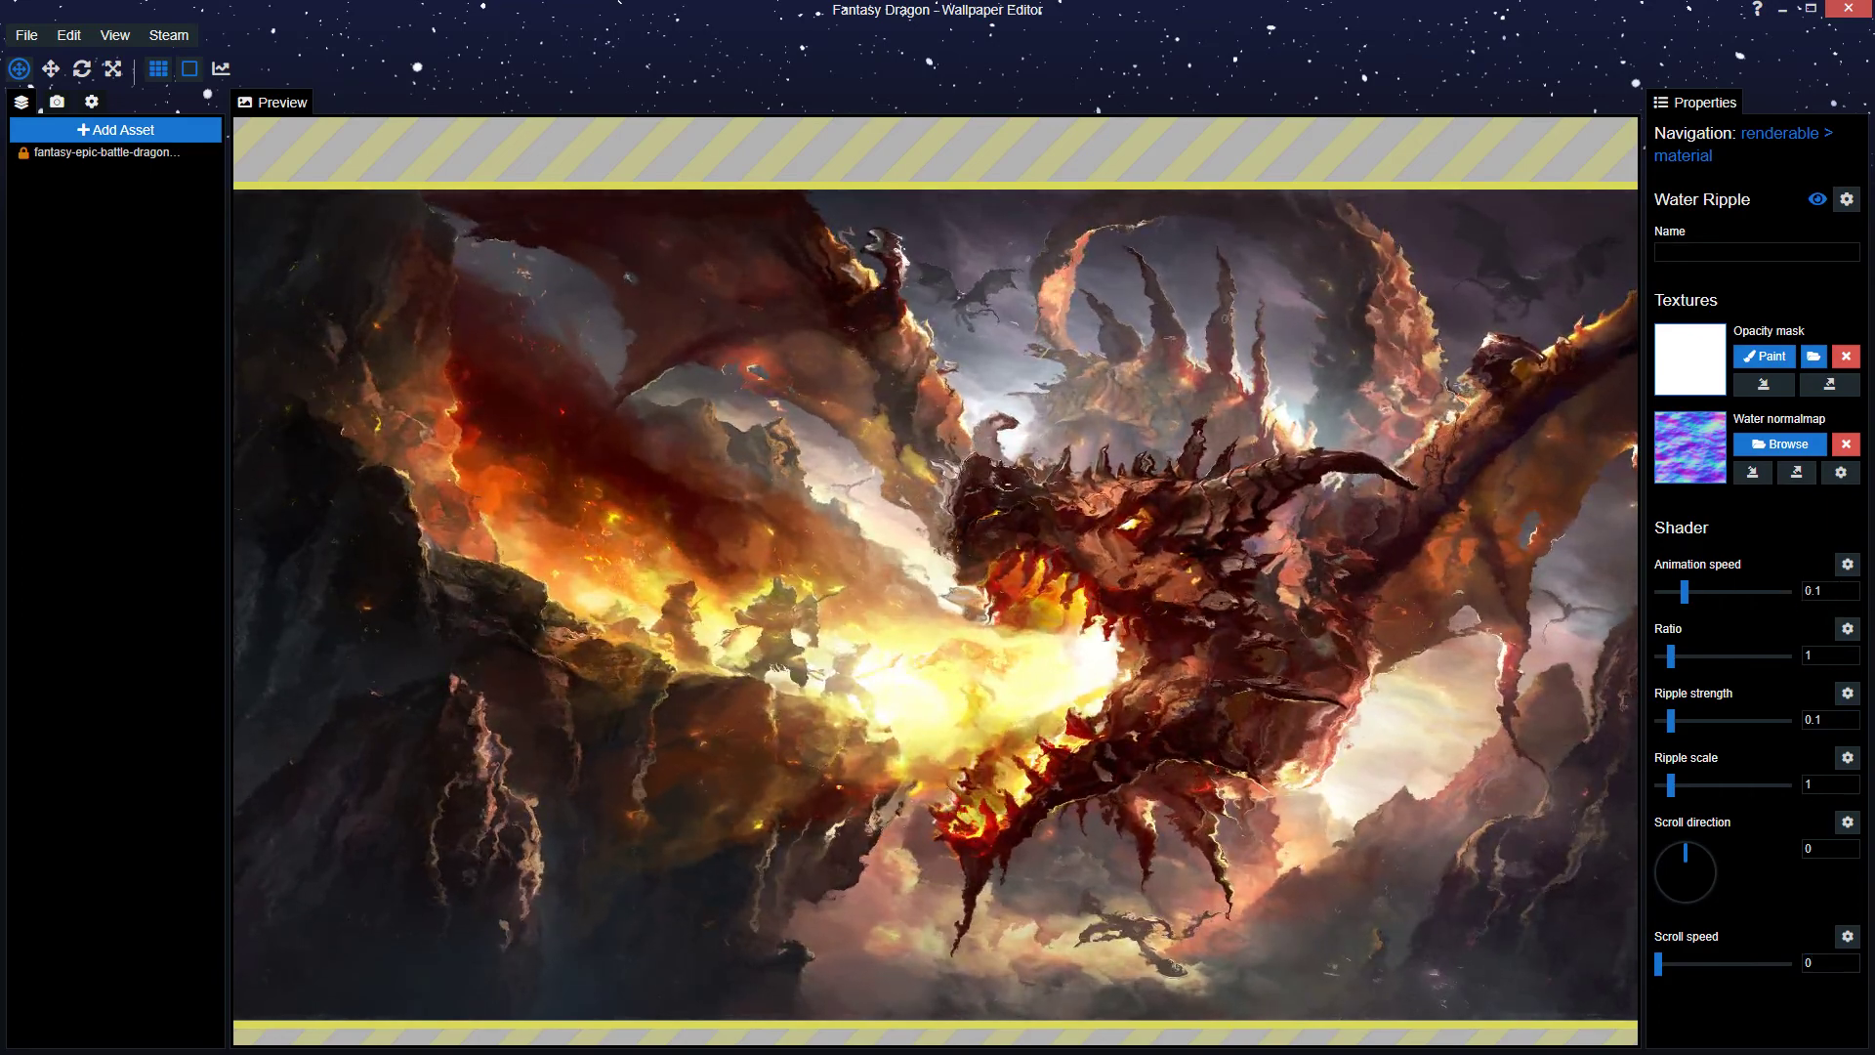
drag(610, 625, 639, 616)
- Name the Water Ripple effect 'Fire Ripple Effect'
scroll(639, 616, up, 4)
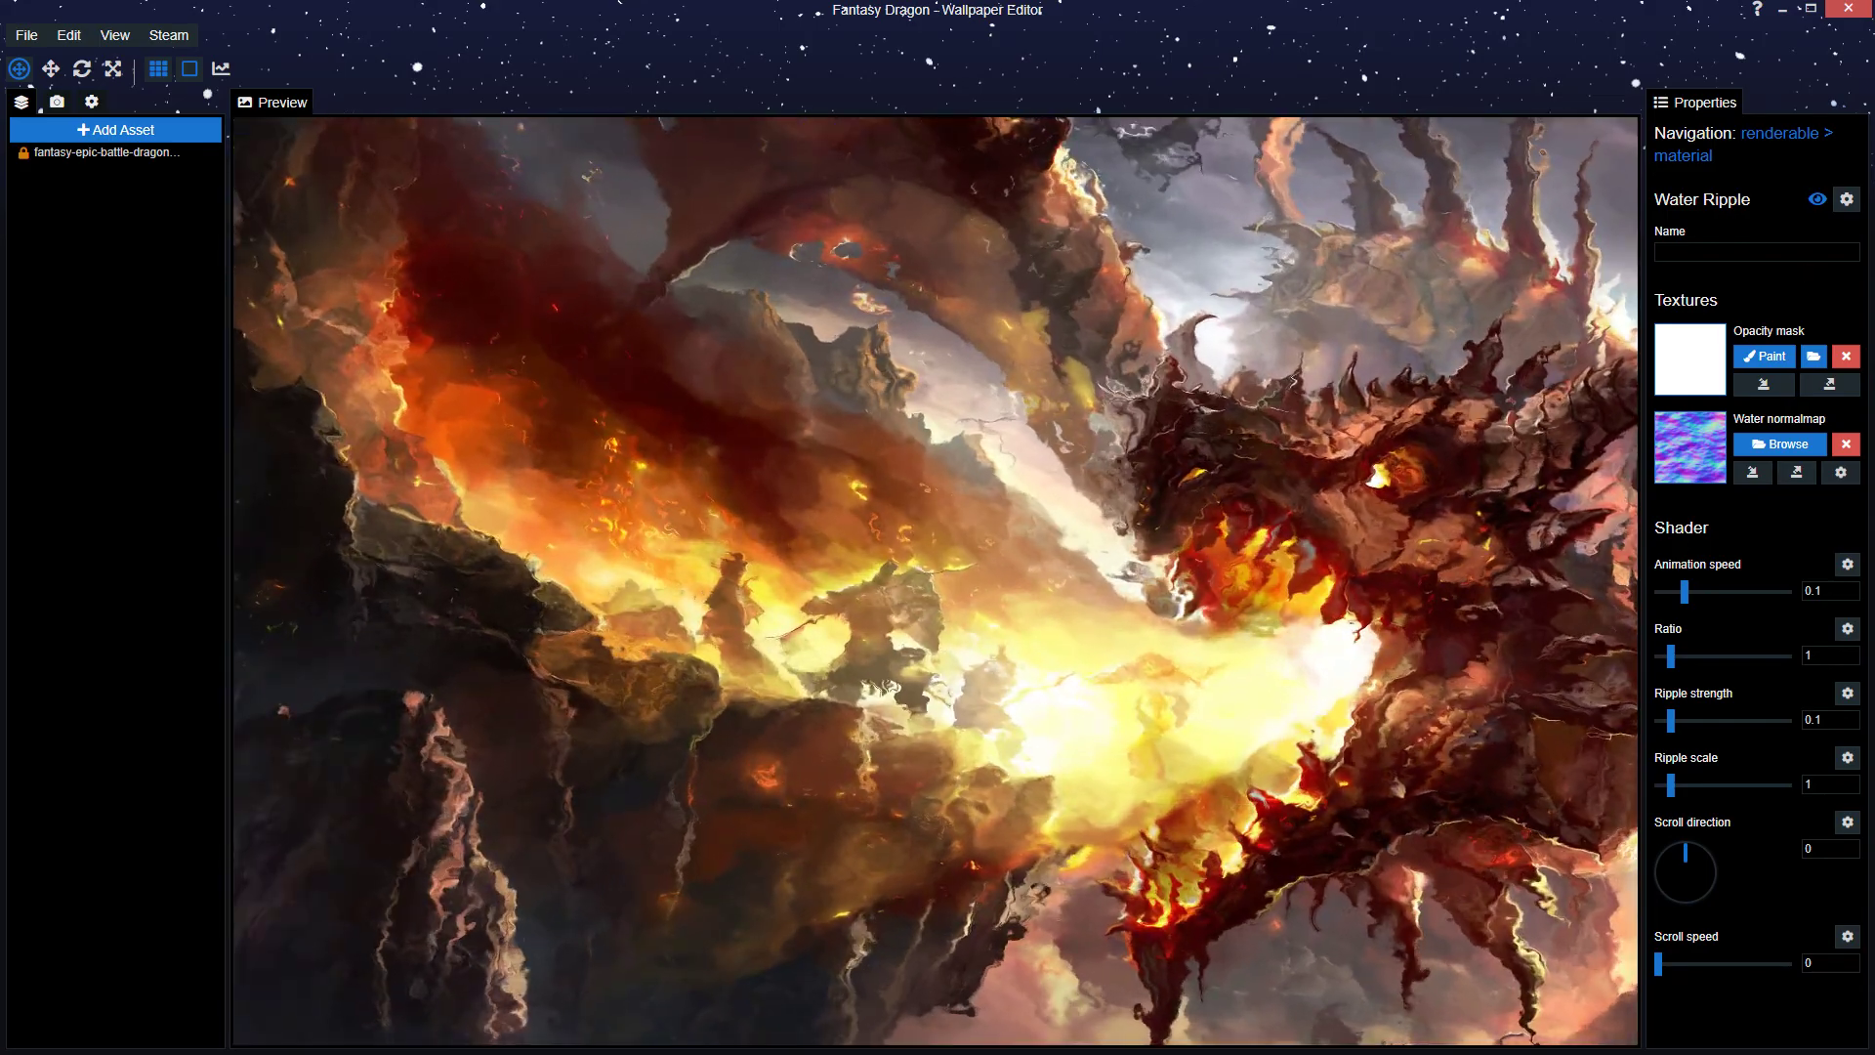
click(1798, 252)
text(Fire Ri)
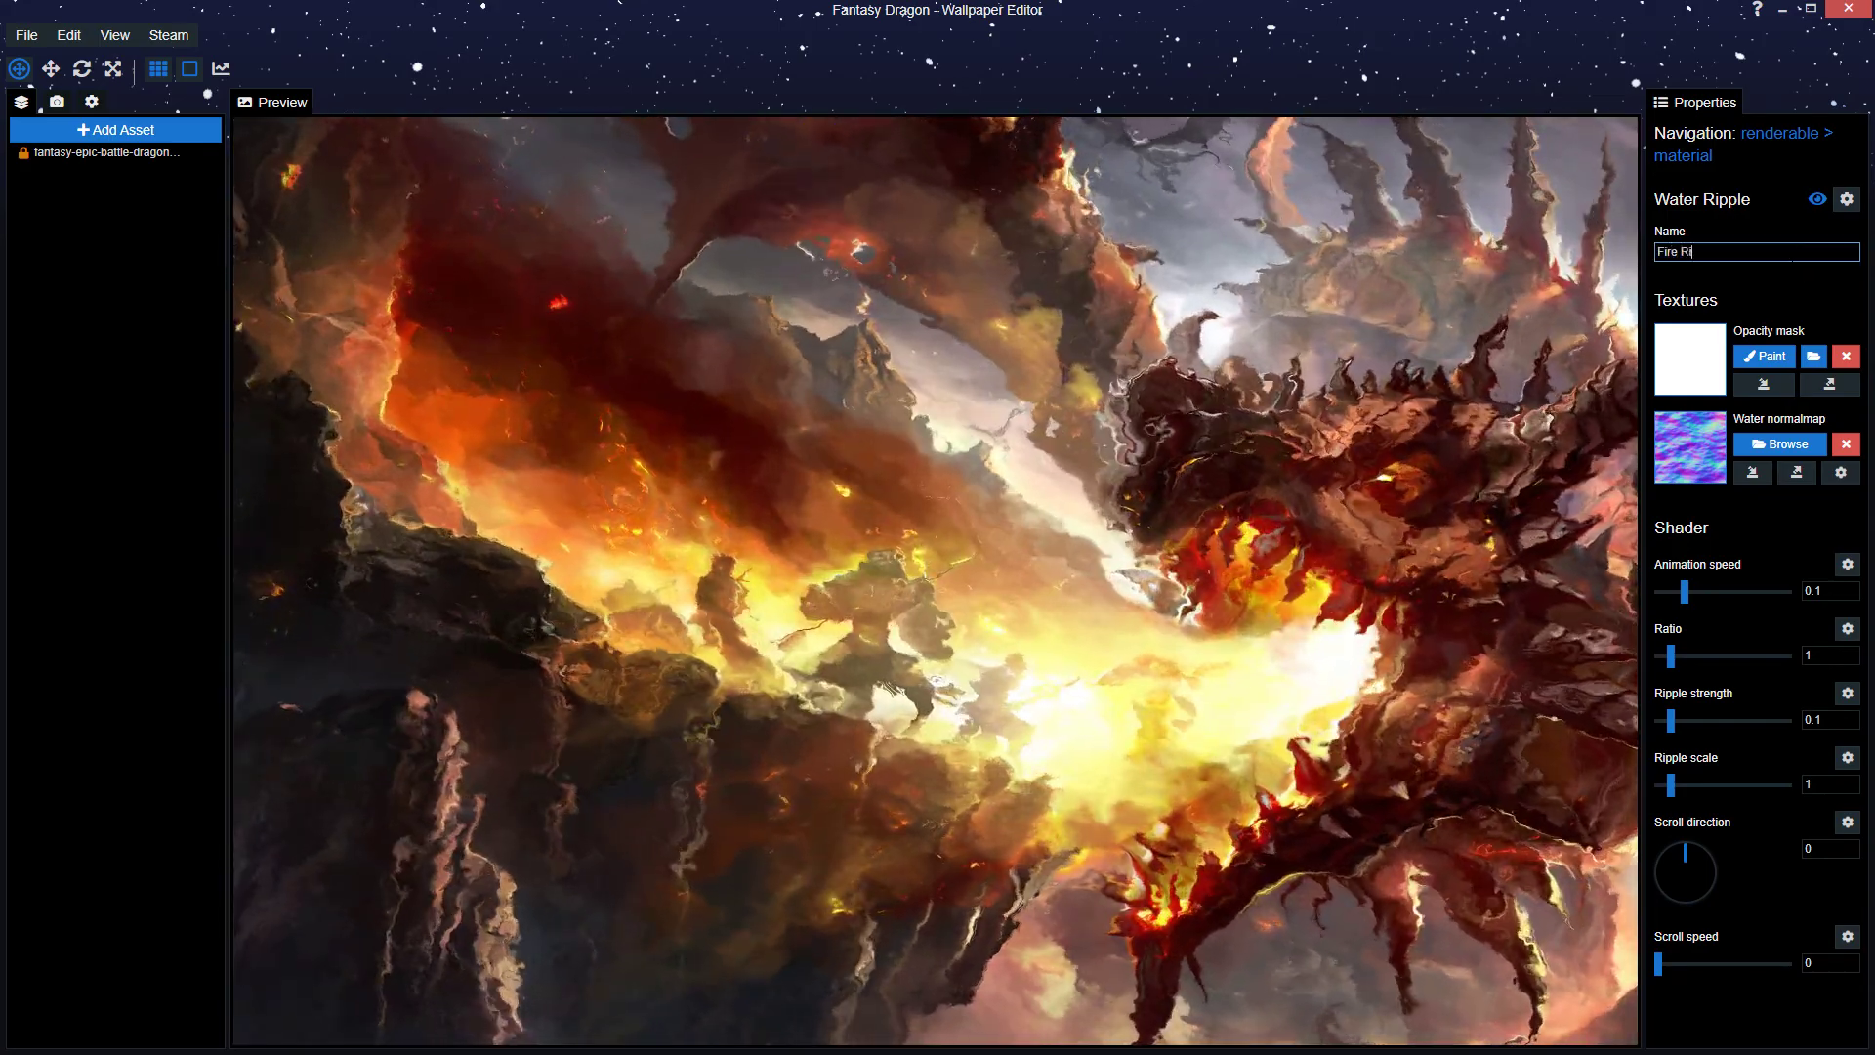
text(pple Effect)
click(1755, 295)
- Paint the opacity mask with a grey brush across the fire breath and smoke, mask shown
click(1763, 357)
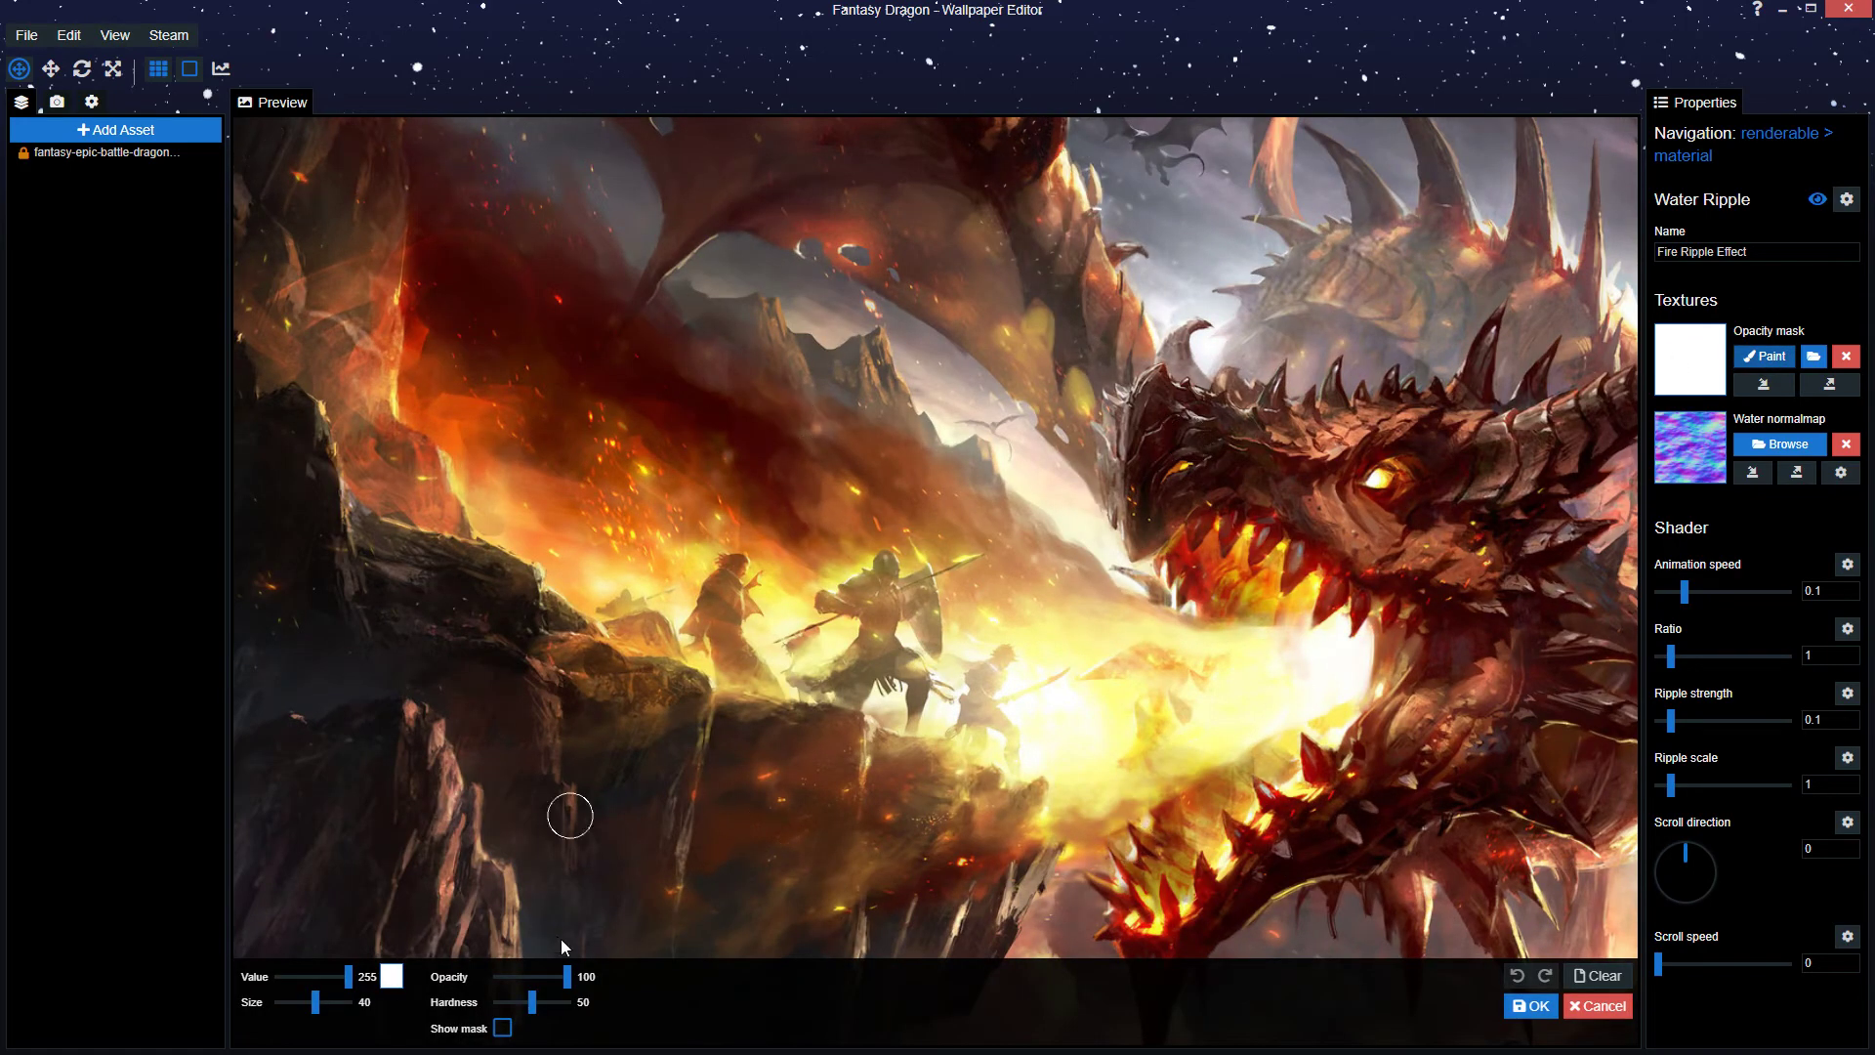
click(502, 1027)
scroll(913, 776, up, 5)
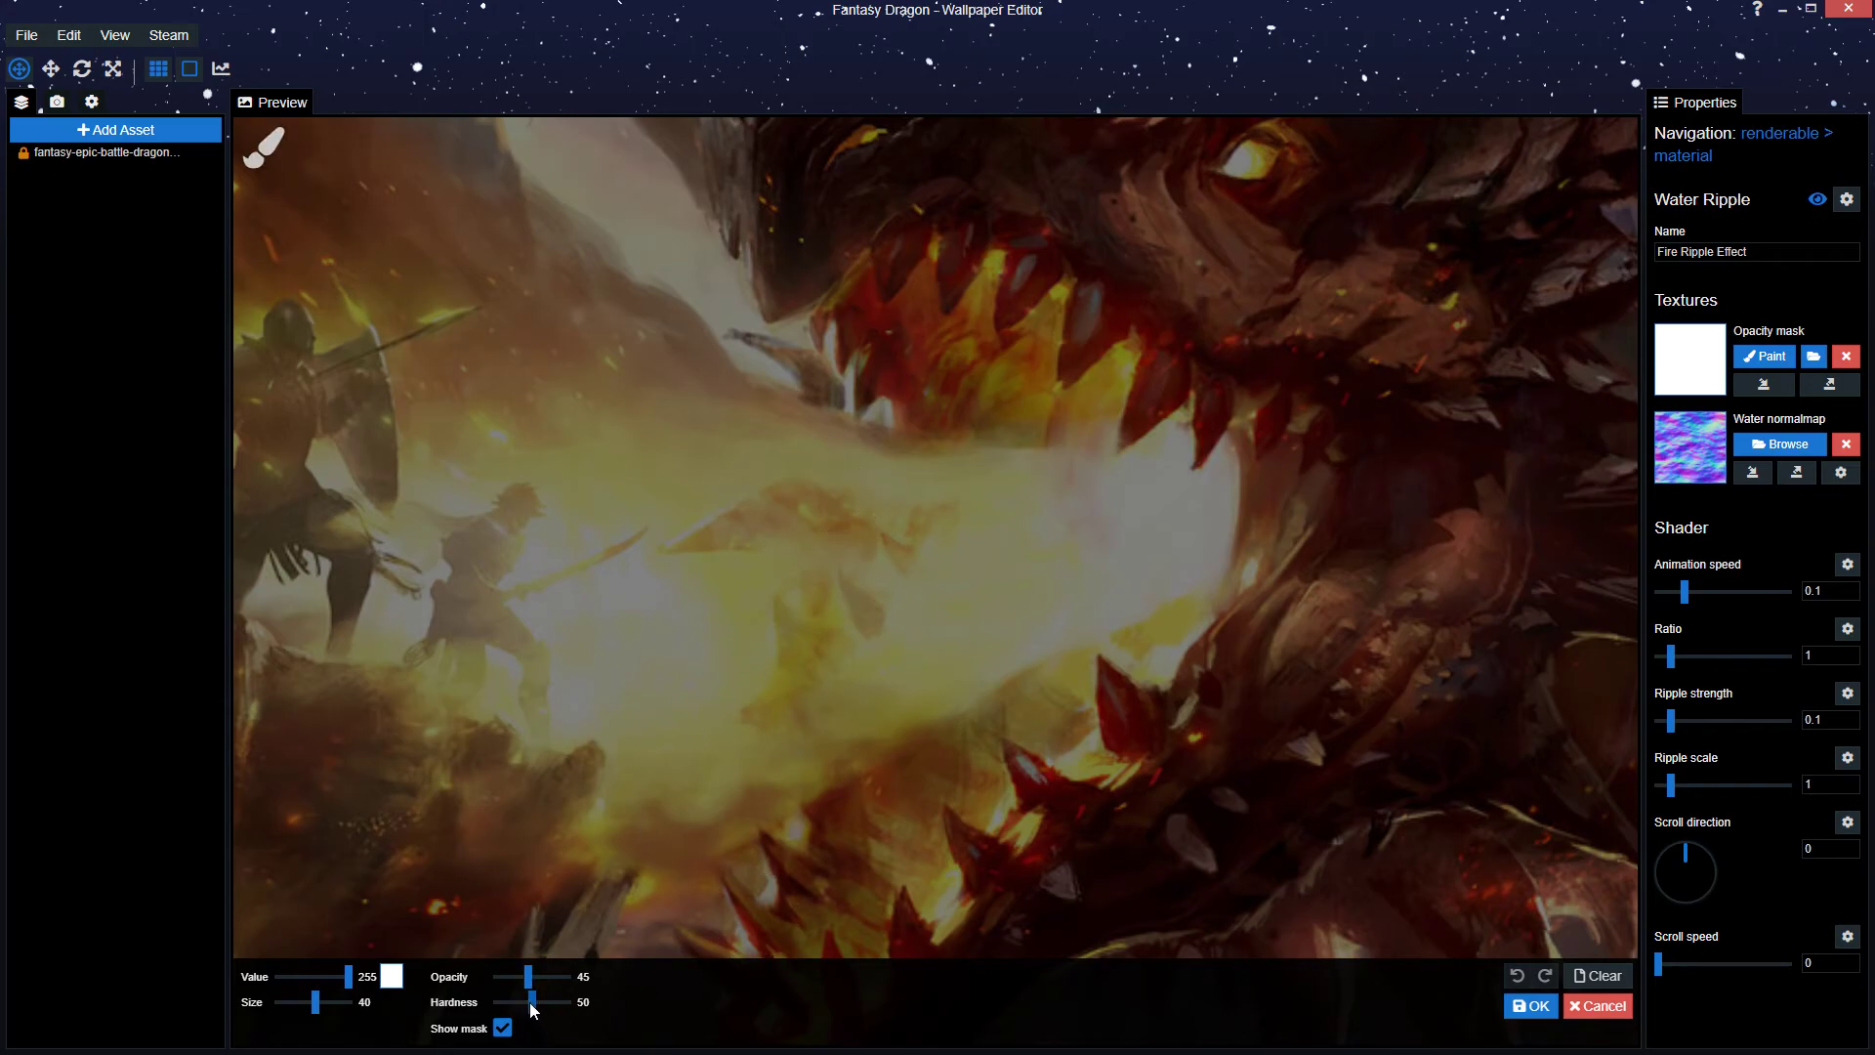
click(318, 976)
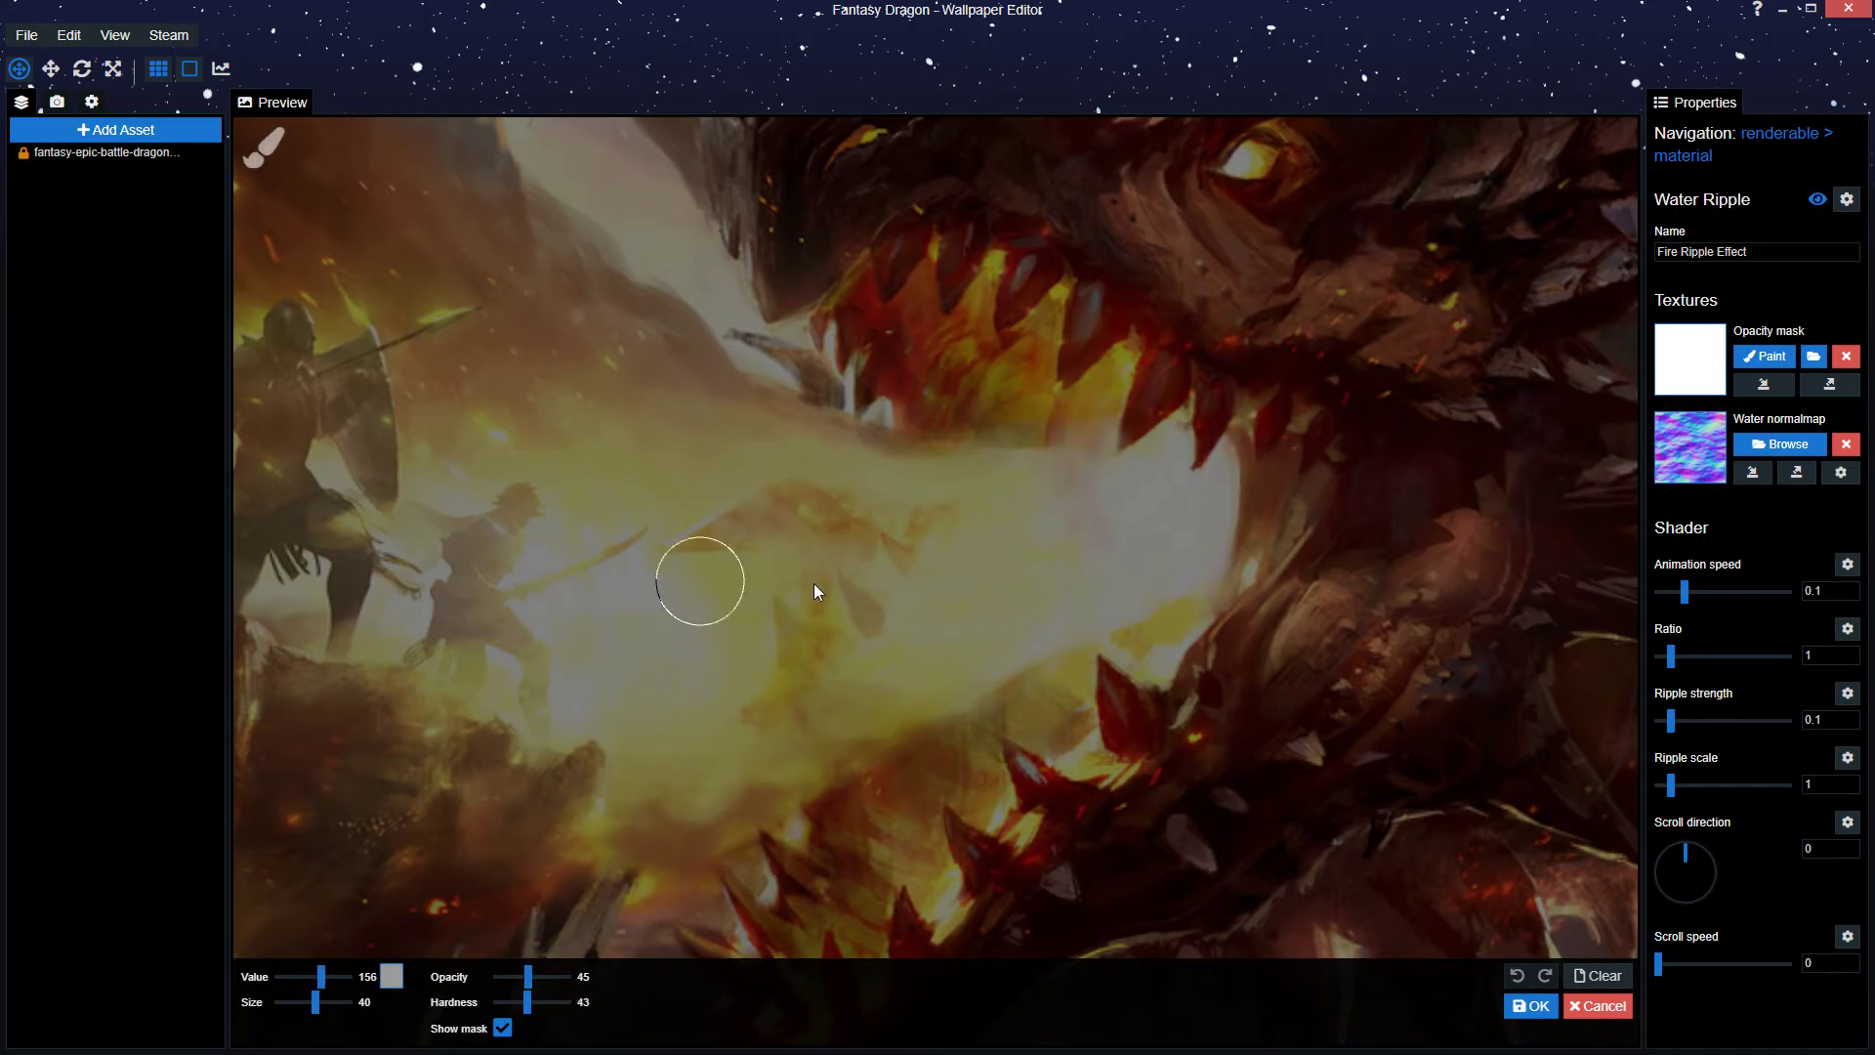
drag(864, 541, 929, 570)
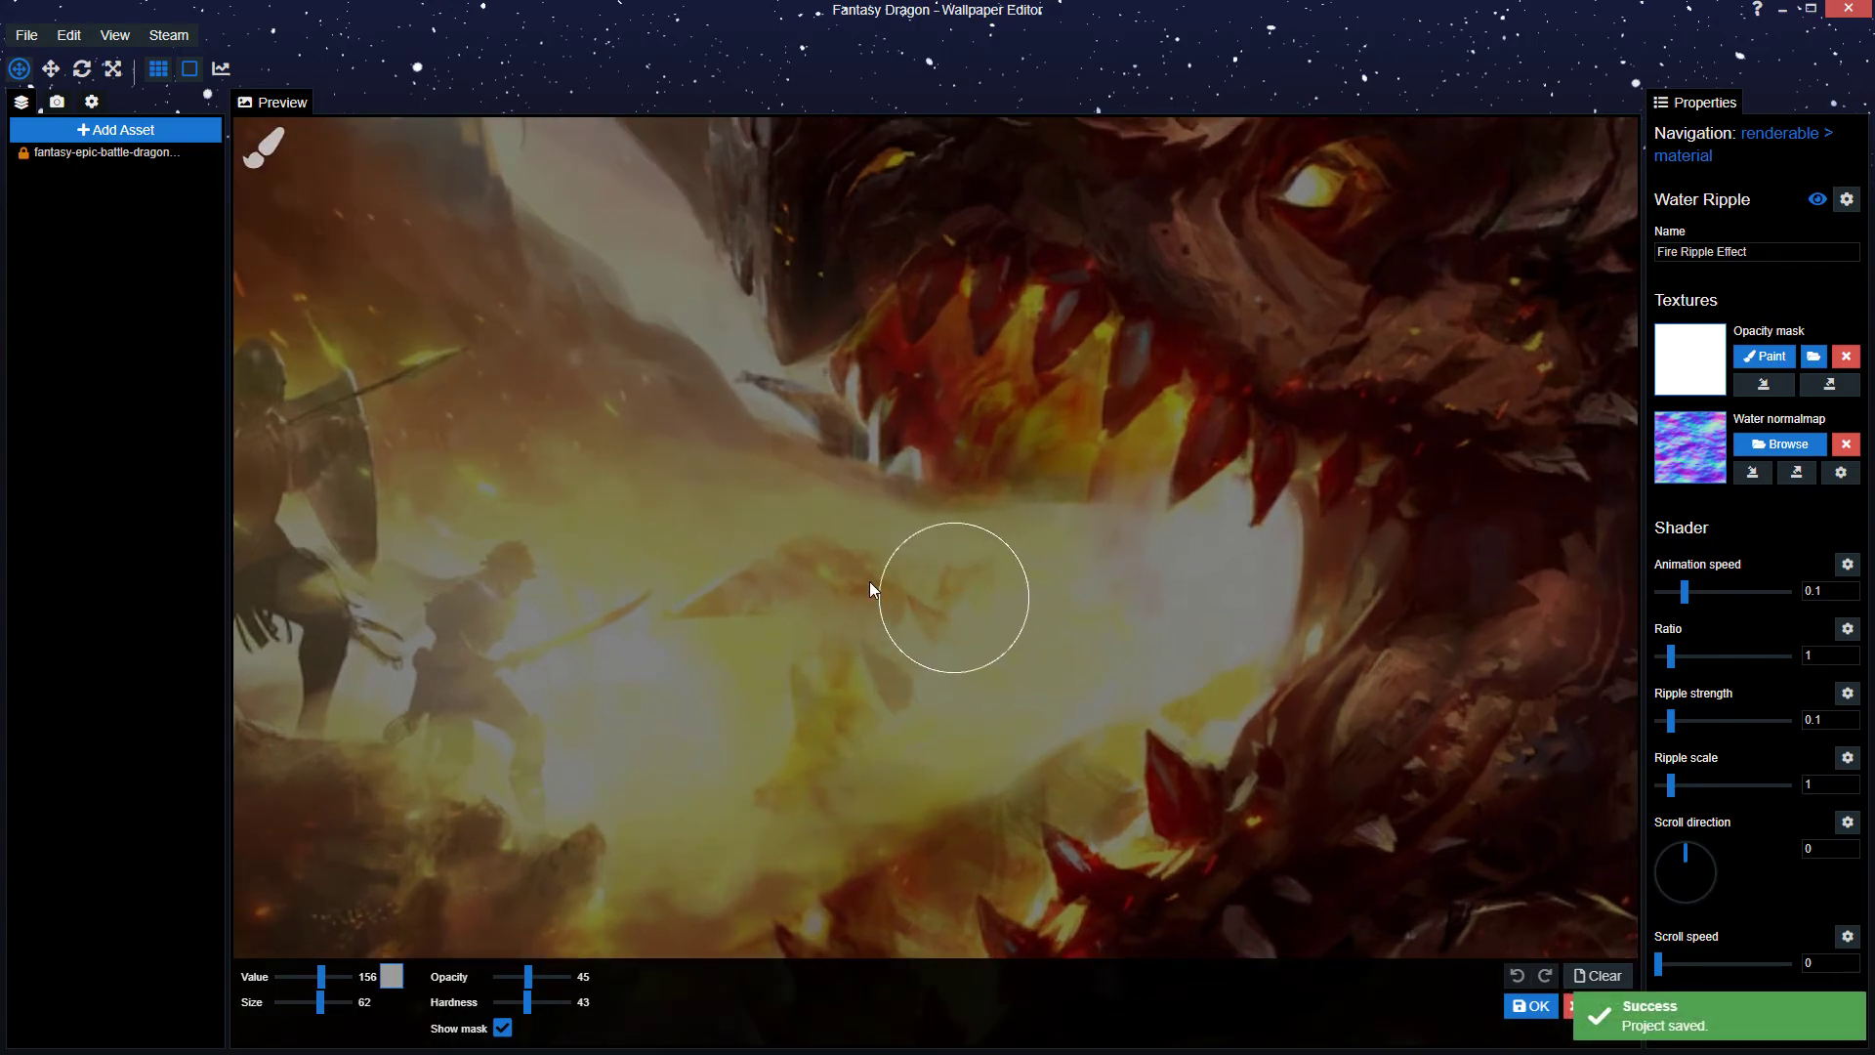
mouse_move(869, 582)
mouse_down()
mouse_move(970, 553)
mouse_move(1080, 589)
mouse_move(1185, 573)
mouse_move(1113, 649)
mouse_move(929, 753)
mouse_move(584, 887)
mouse_up()
mouse_move(606, 781)
mouse_down()
mouse_move(766, 659)
mouse_move(816, 577)
mouse_up()
drag(959, 532, 1084, 736)
scroll(1084, 736, up, 1)
mouse_move(1030, 664)
mouse_down()
mouse_move(1091, 678)
mouse_move(866, 431)
mouse_move(632, 527)
mouse_move(635, 720)
mouse_move(874, 630)
mouse_move(1067, 723)
mouse_move(644, 595)
mouse_move(843, 527)
mouse_move(891, 858)
mouse_up()
scroll(1009, 631, down, 1)
scroll(914, 488, up, 1)
mouse_move(849, 707)
mouse_down()
mouse_move(745, 570)
mouse_move(500, 679)
mouse_move(590, 636)
mouse_move(803, 737)
mouse_move(1234, 611)
mouse_move(854, 485)
mouse_move(1097, 703)
mouse_move(1113, 762)
mouse_move(853, 657)
mouse_move(654, 489)
mouse_move(818, 567)
mouse_up()
mouse_move(850, 490)
mouse_down()
mouse_move(787, 419)
mouse_move(640, 502)
mouse_move(597, 366)
mouse_move(924, 481)
mouse_move(920, 423)
mouse_move(741, 485)
mouse_move(743, 555)
mouse_up()
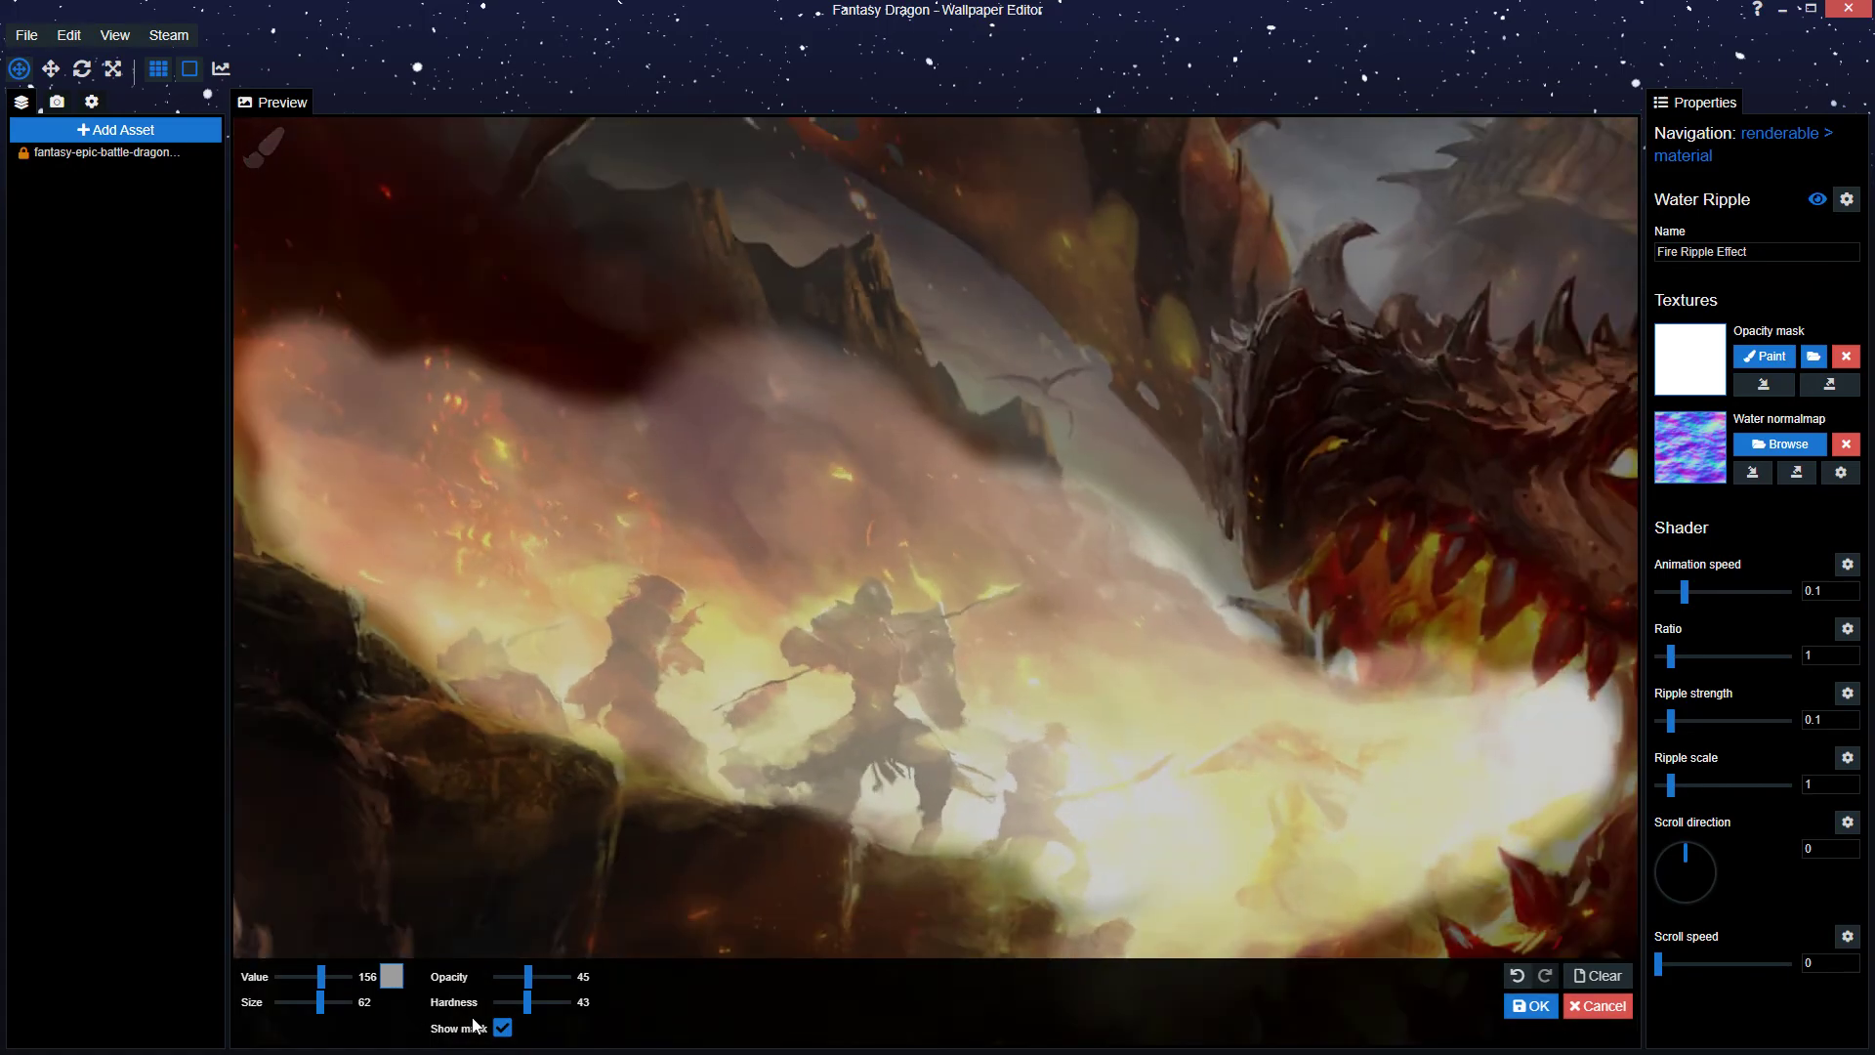
- Set brush value to 117 and paint the mask over the dragon's teeth and smoke
click(501, 1027)
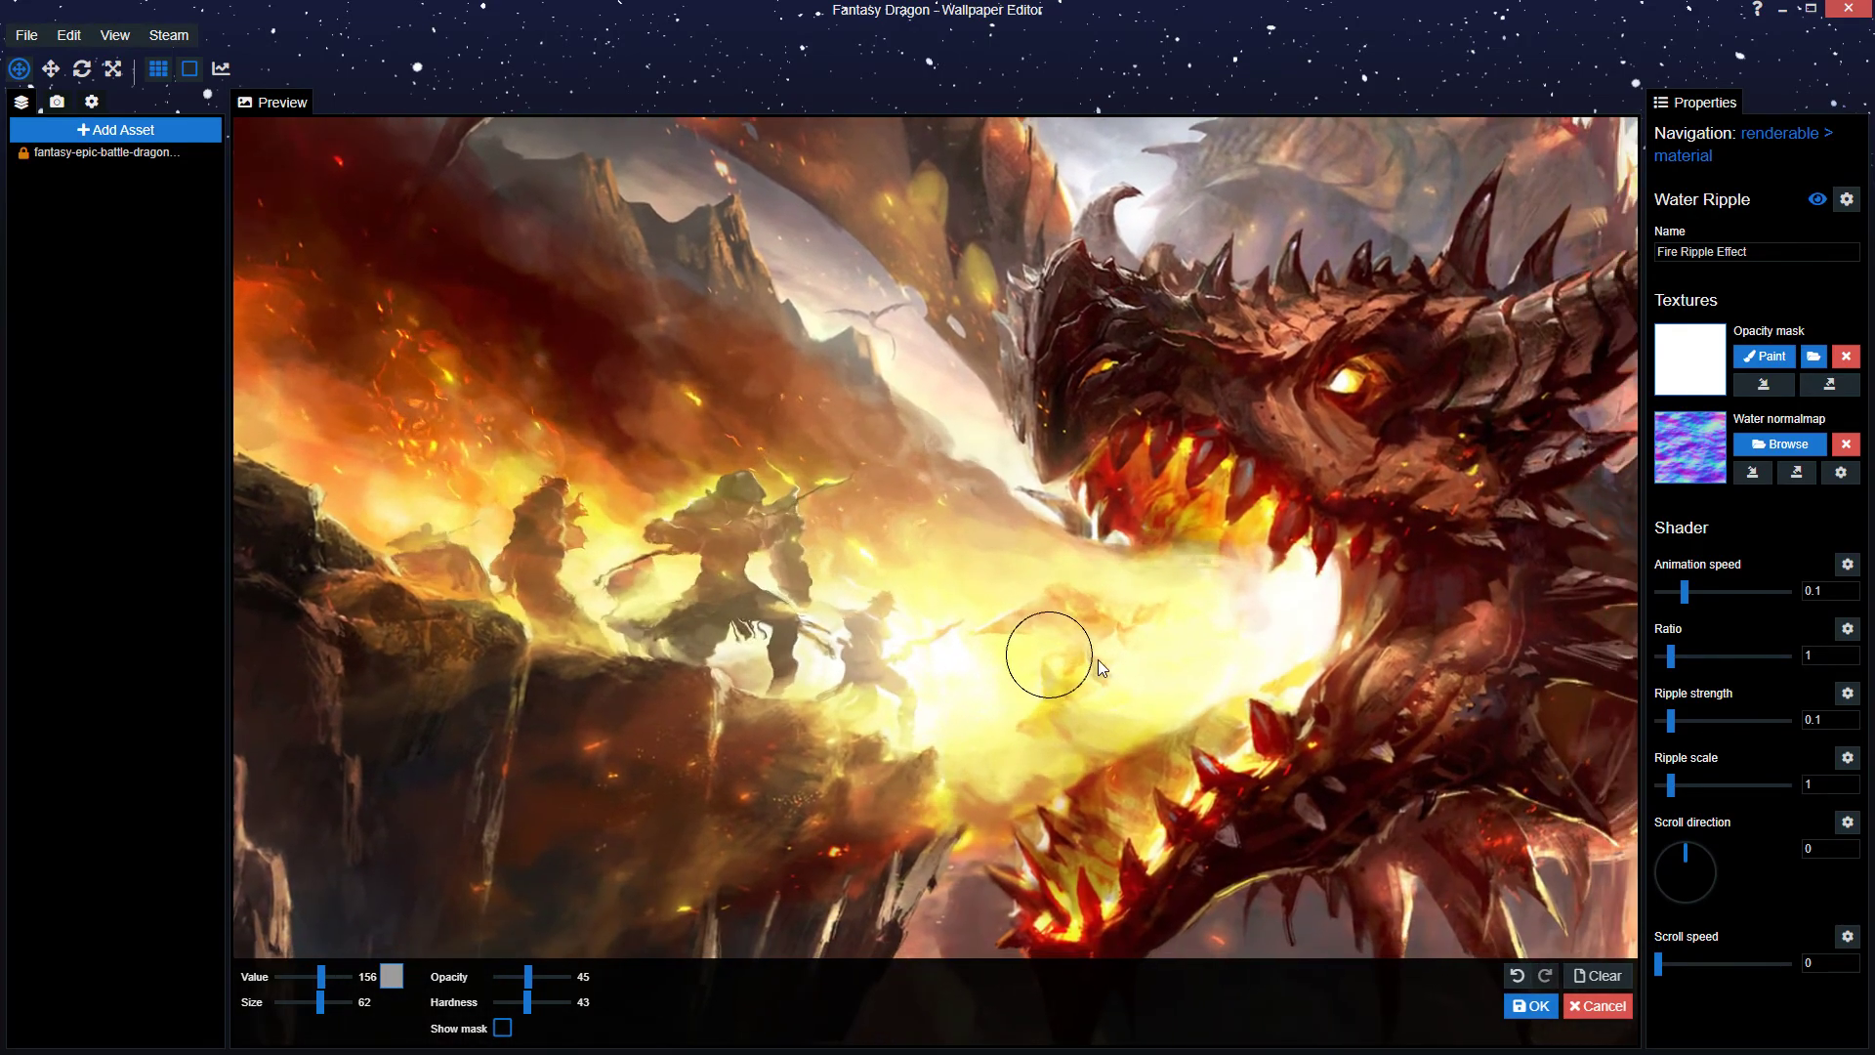
drag(1199, 666, 1164, 660)
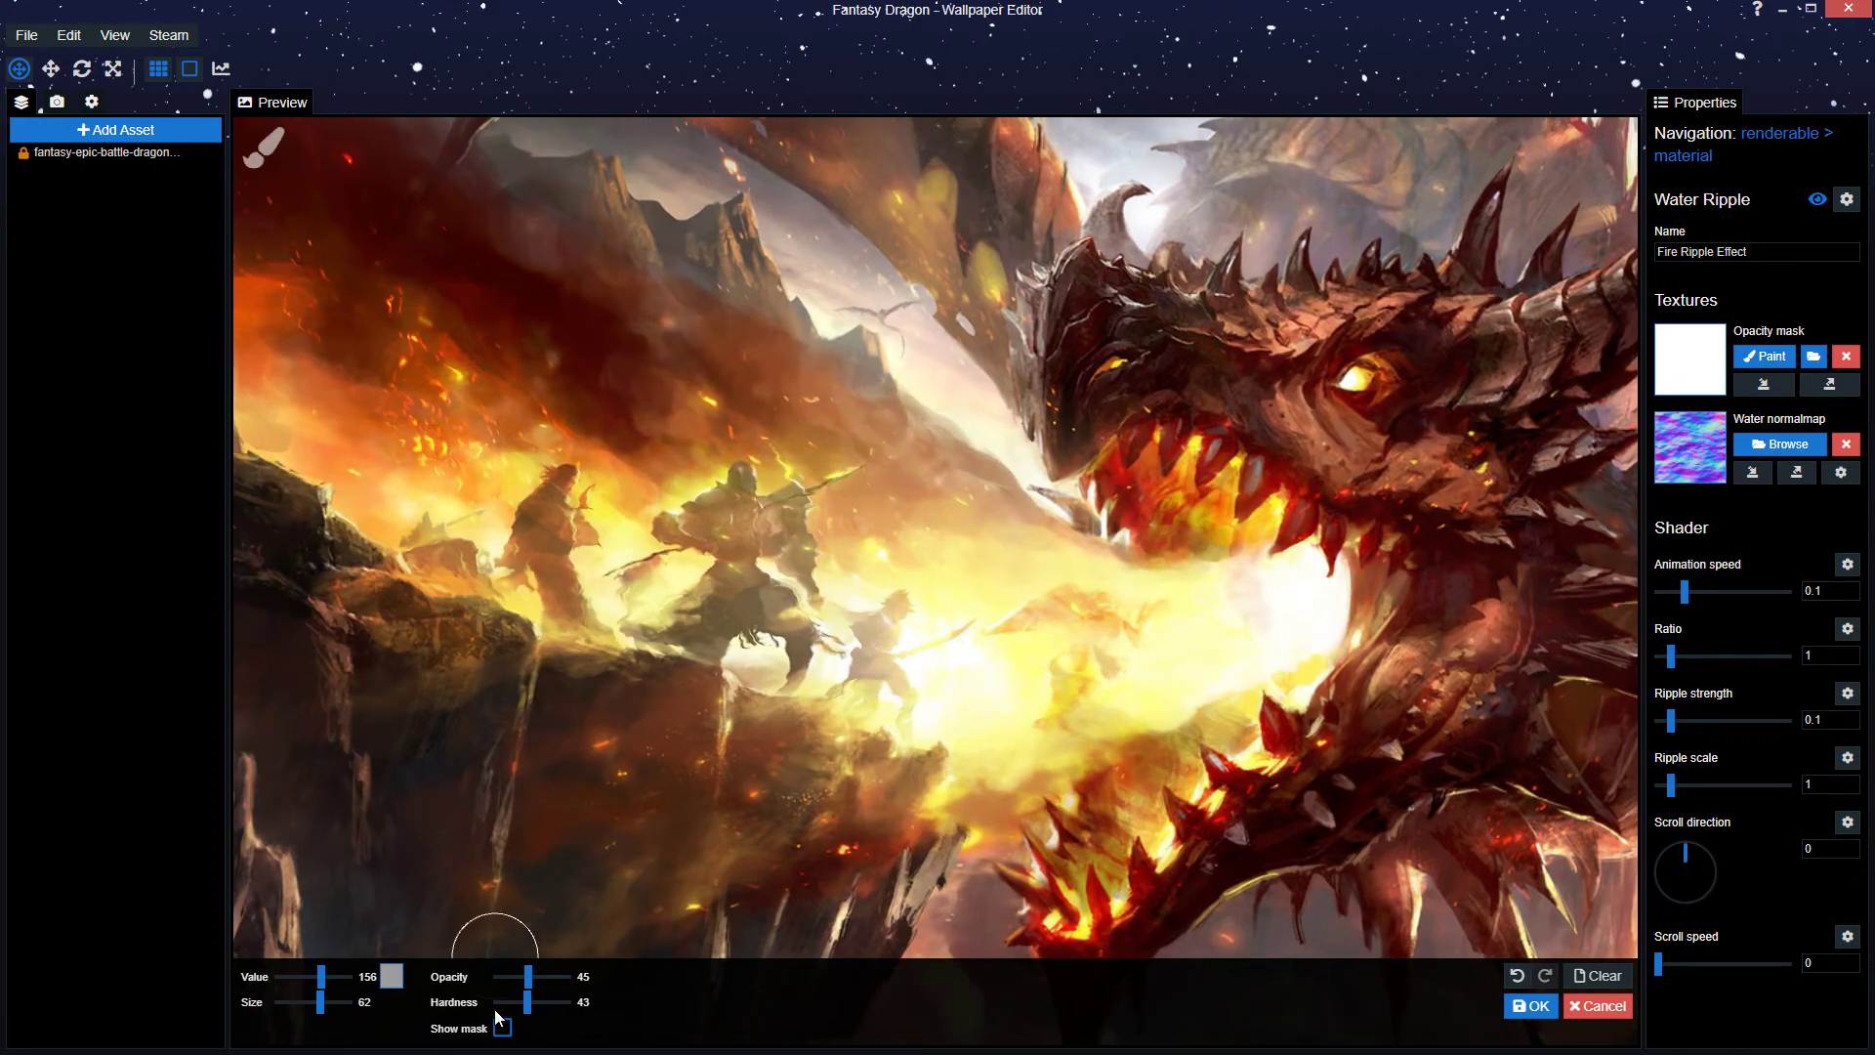
click(502, 1027)
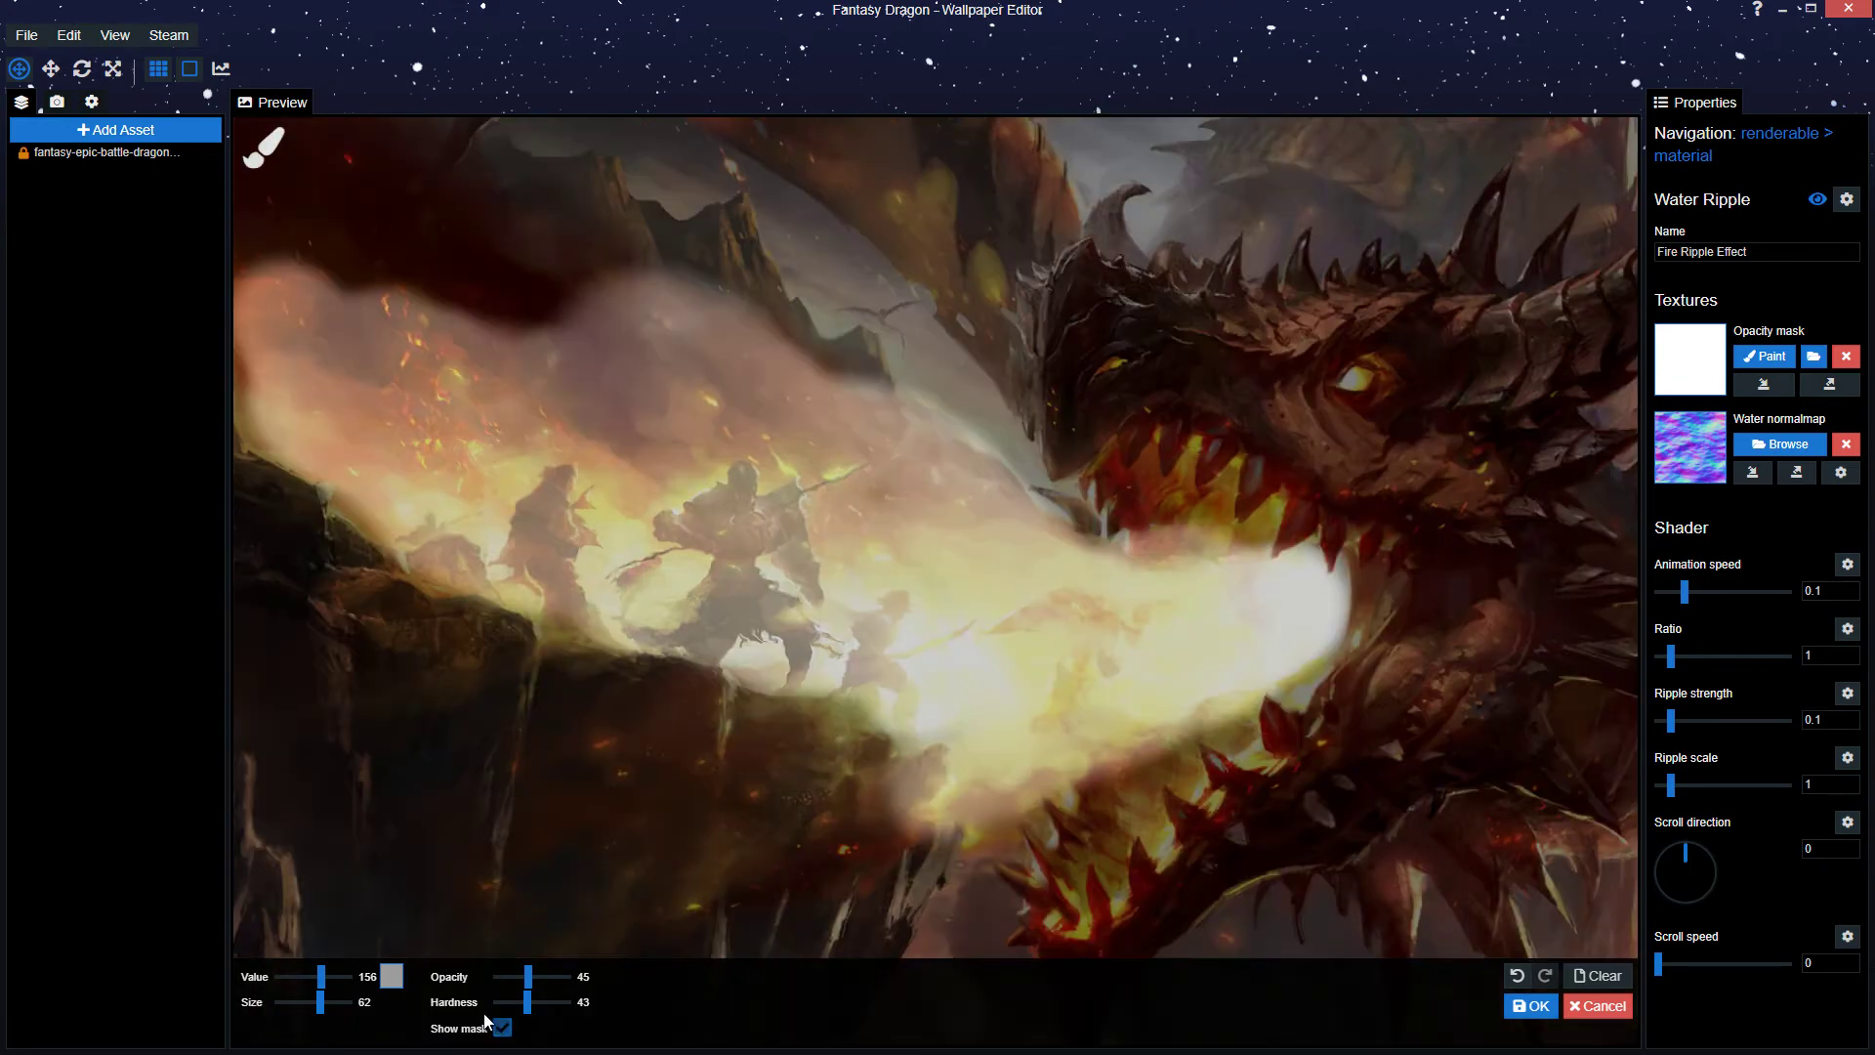
drag(314, 979, 311, 981)
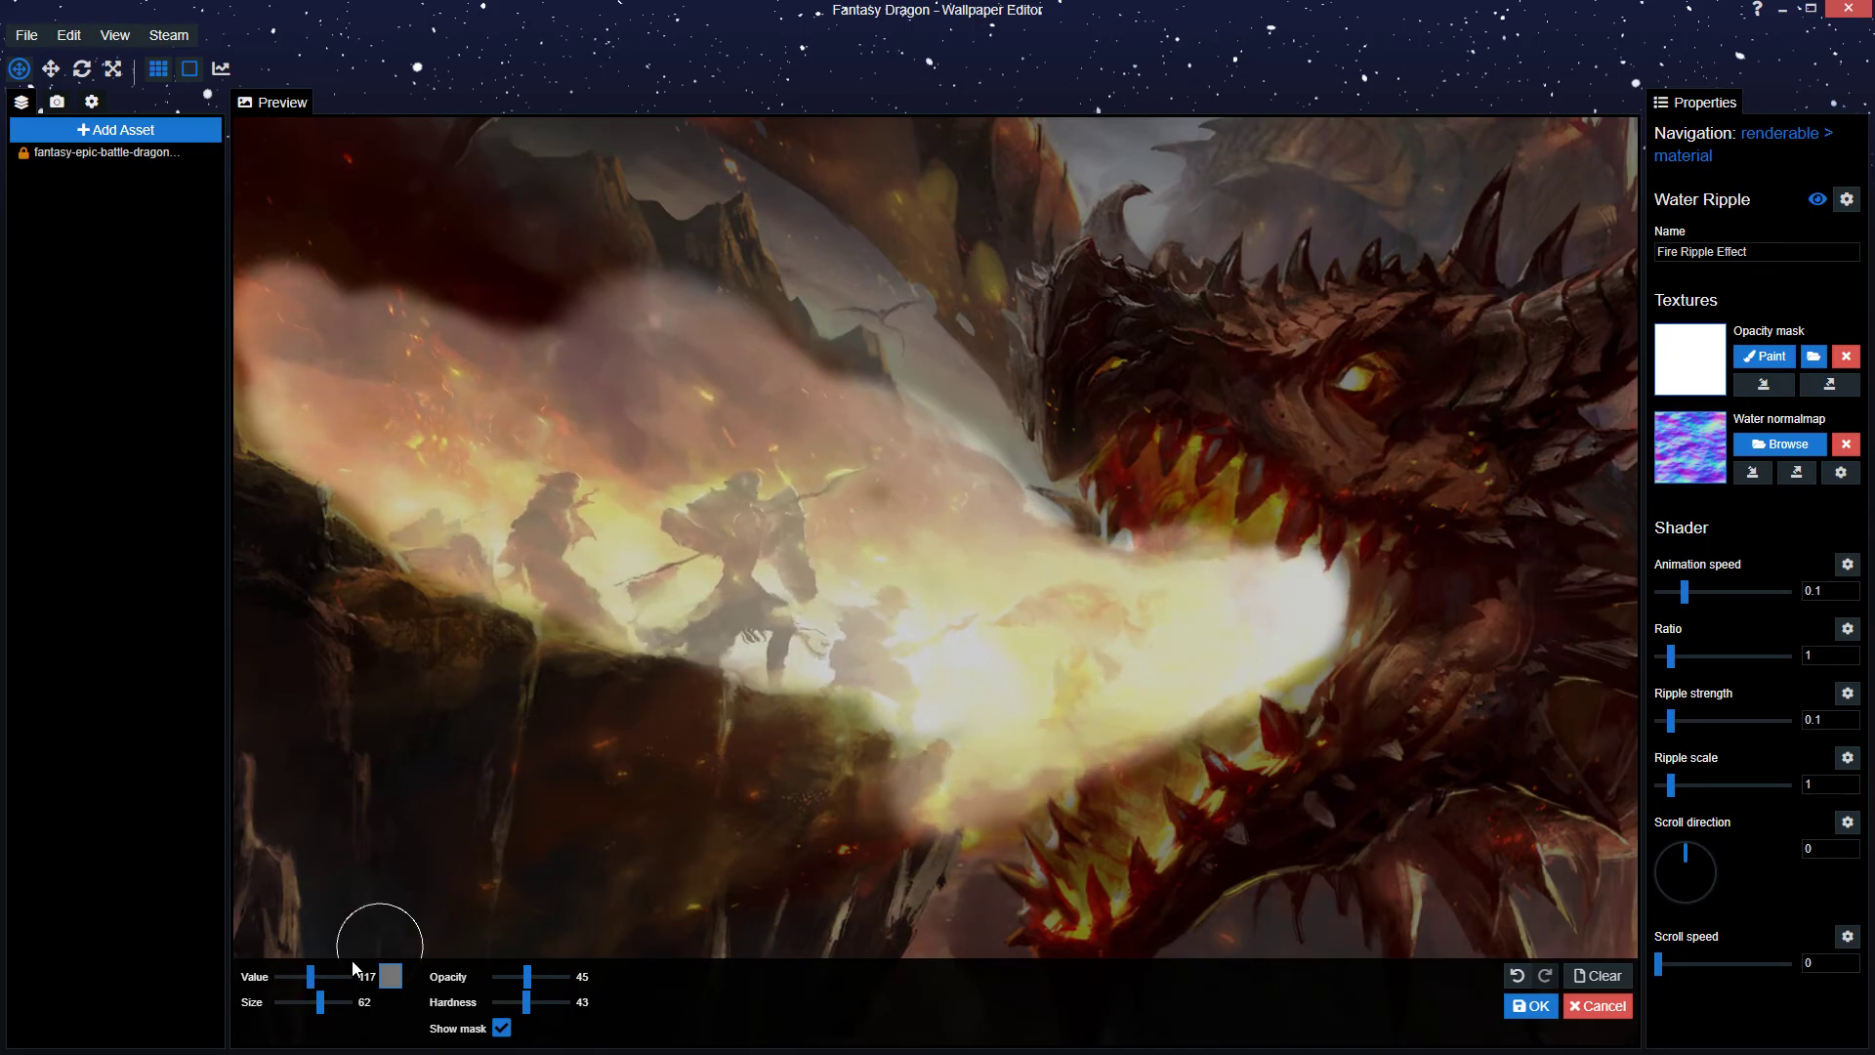
scroll(1061, 536, up, 5)
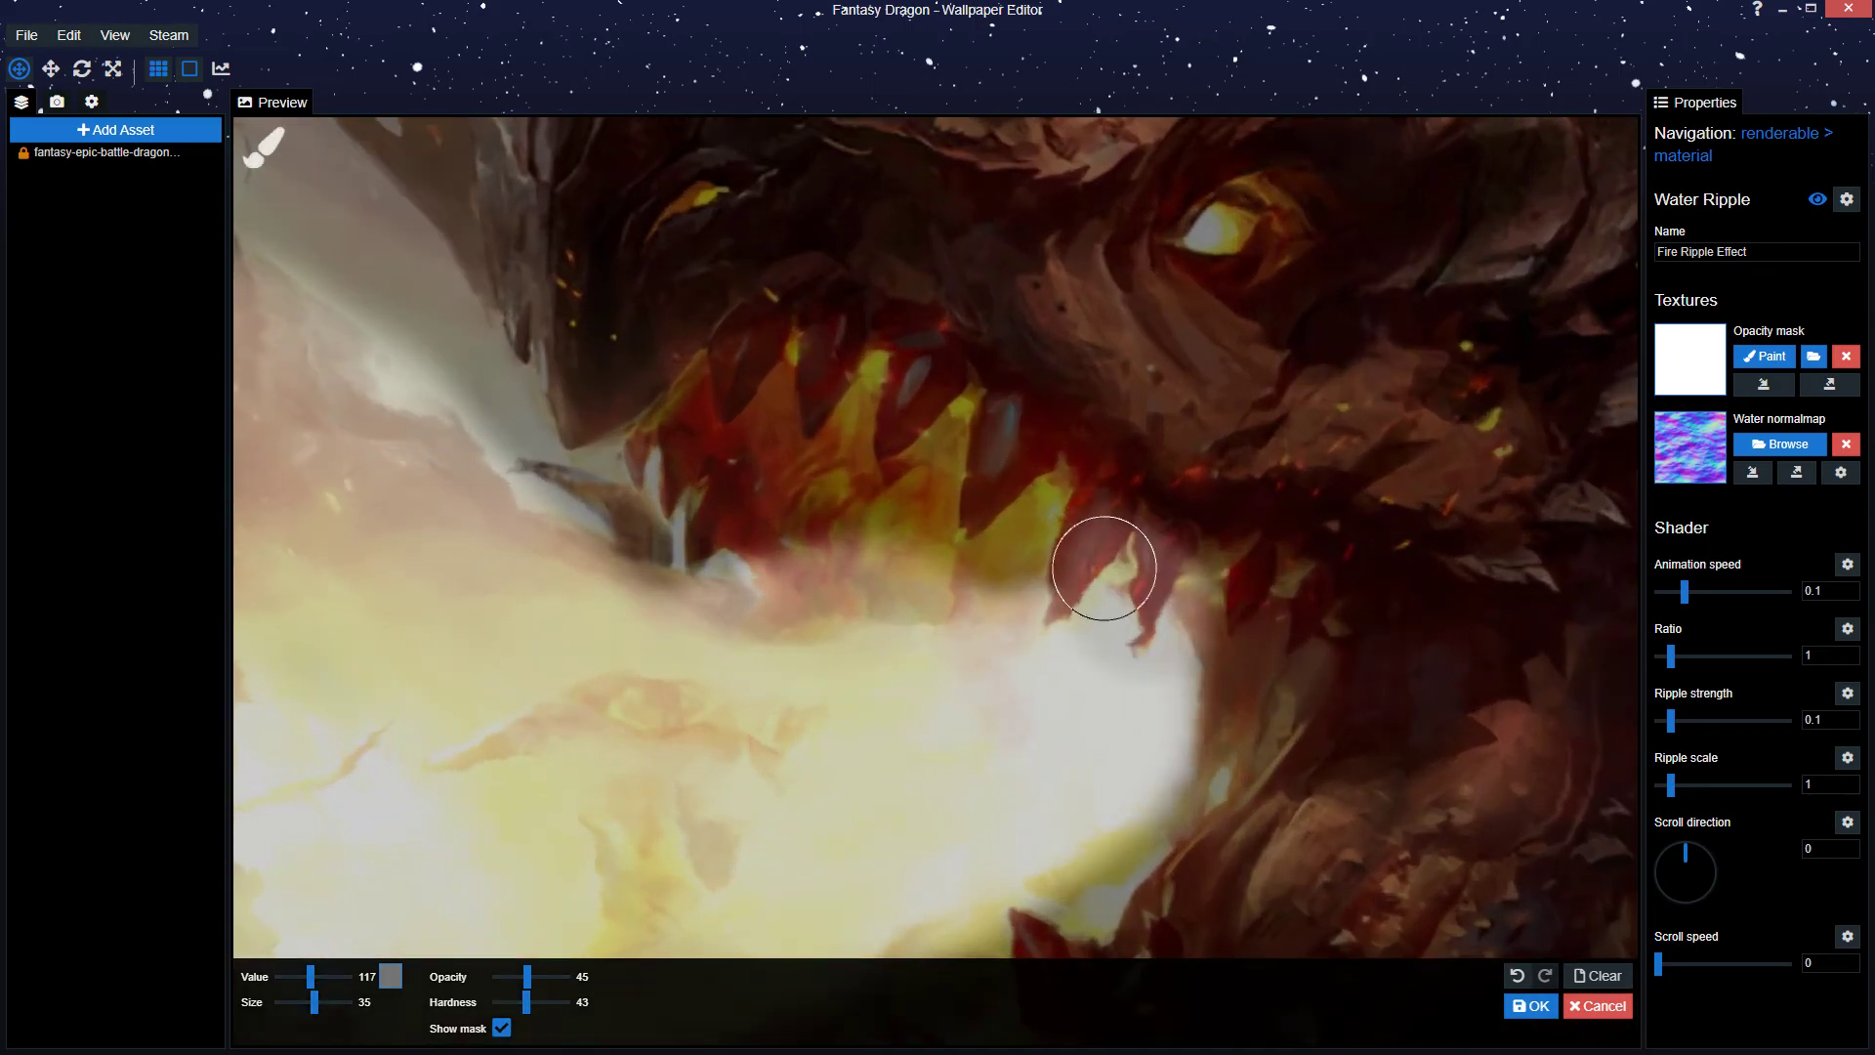
mouse_move(1104, 568)
mouse_down()
mouse_move(963, 506)
mouse_move(1005, 555)
mouse_move(753, 468)
mouse_move(905, 443)
mouse_move(912, 406)
mouse_move(699, 423)
mouse_move(607, 501)
mouse_up()
scroll(963, 562, down, 5)
mouse_move(1113, 717)
mouse_down()
mouse_move(883, 552)
mouse_move(486, 398)
mouse_move(474, 430)
mouse_up()
scroll(474, 434, down, 1)
drag(724, 521, 929, 620)
mouse_move(764, 454)
mouse_down()
mouse_move(485, 430)
mouse_move(574, 509)
mouse_up()
drag(439, 519, 771, 540)
drag(650, 519, 909, 554)
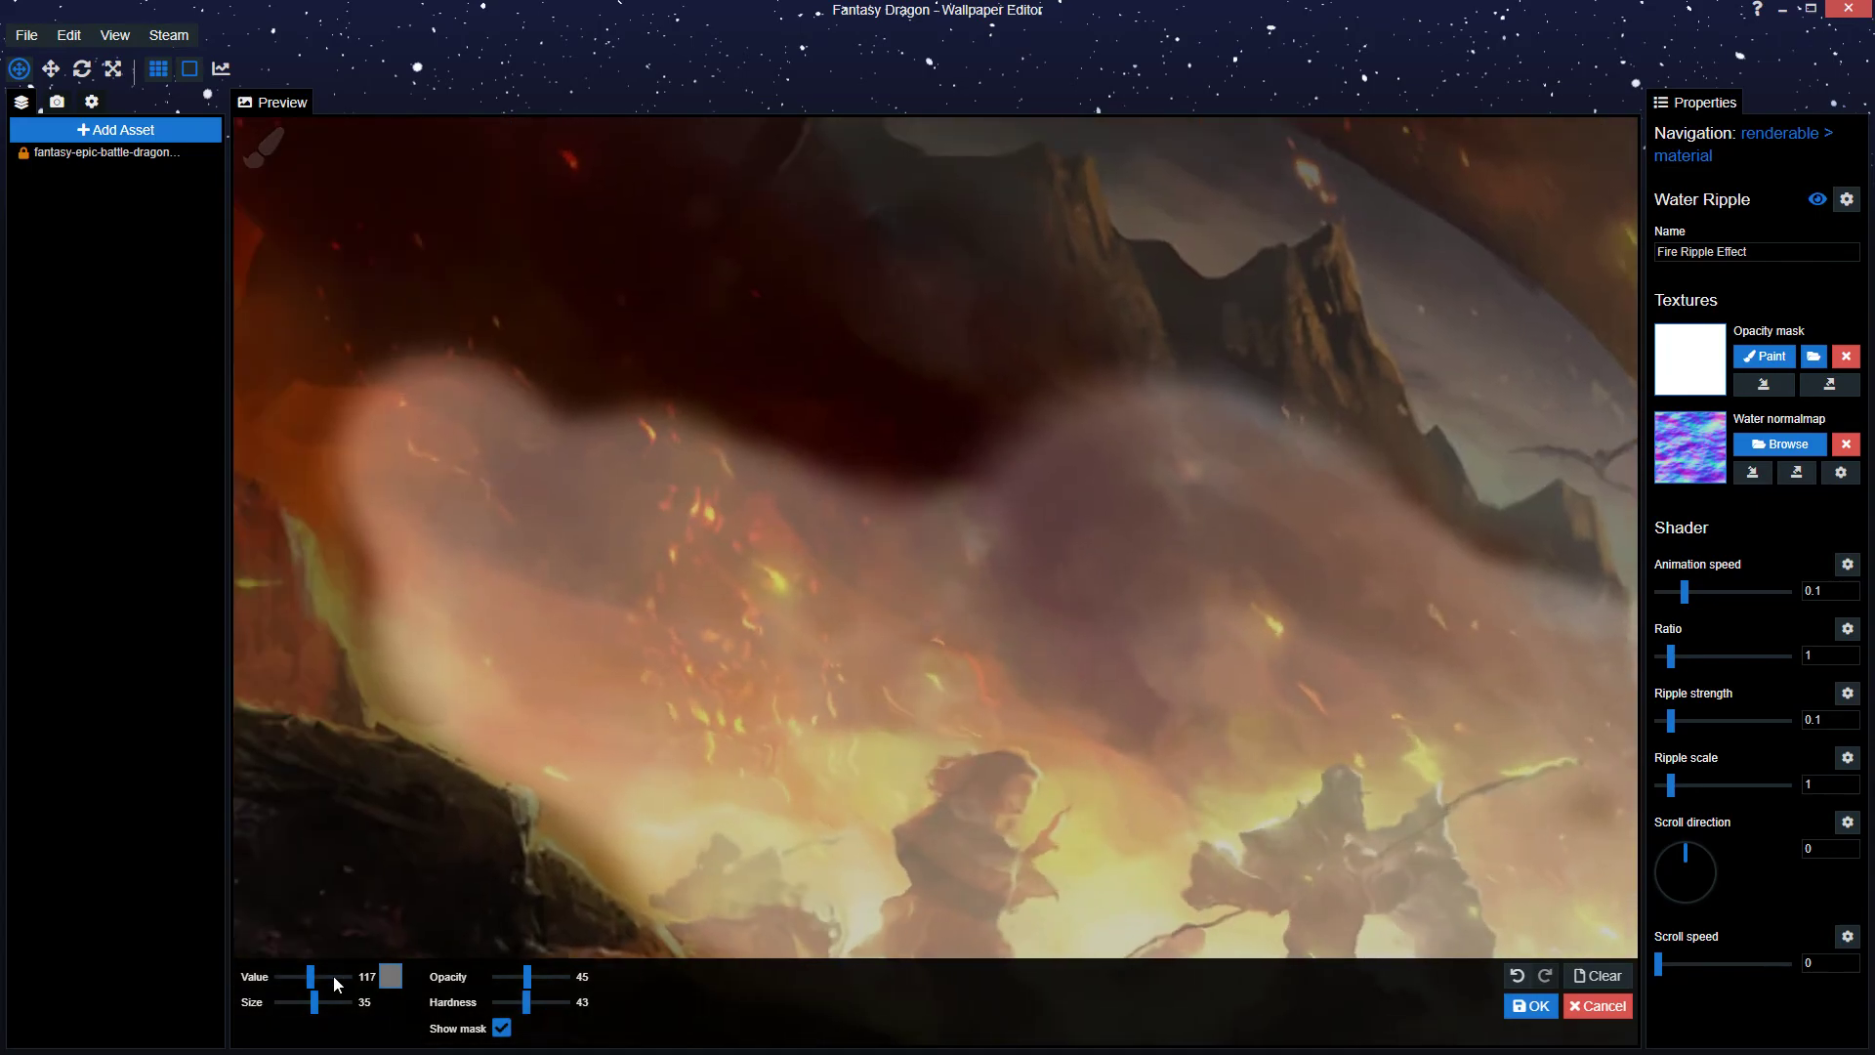
mouse_move(955, 618)
mouse_down()
mouse_move(670, 543)
mouse_move(510, 542)
mouse_move(515, 640)
mouse_up()
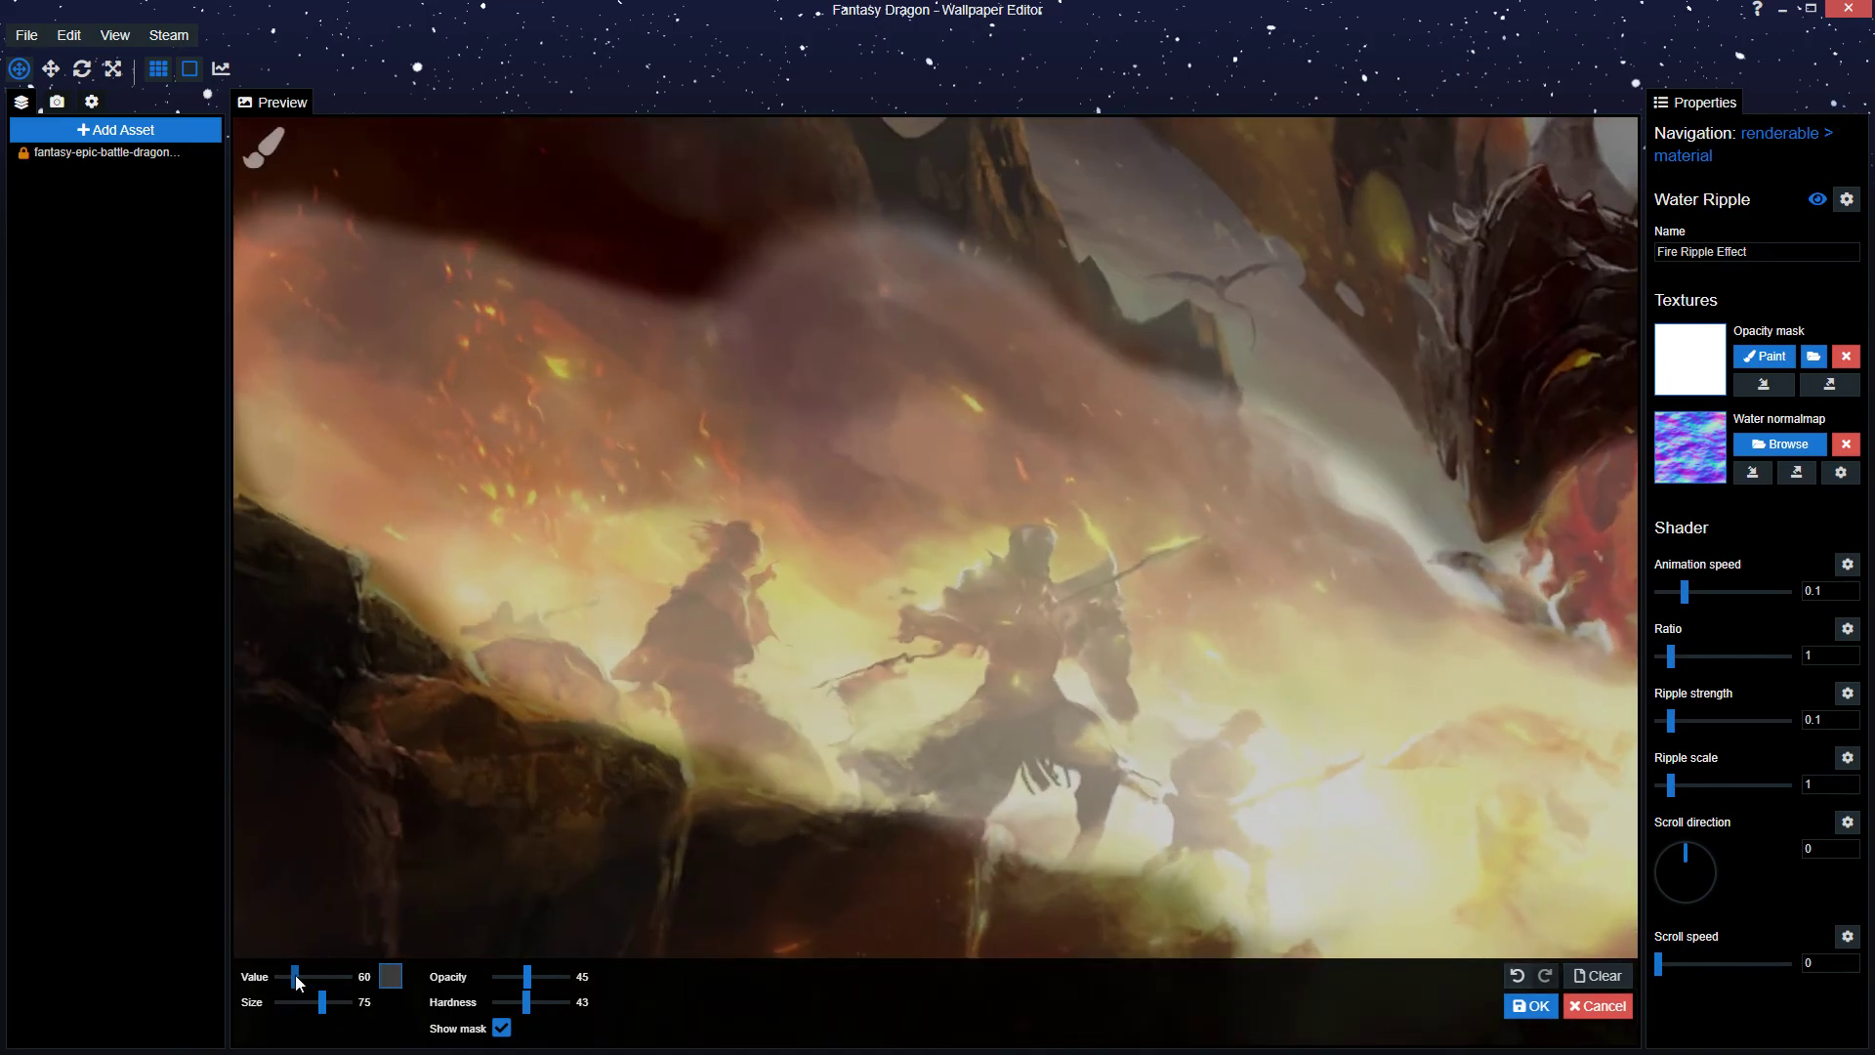
- Darken the mask over the knight figure's body and left leg
click(501, 1029)
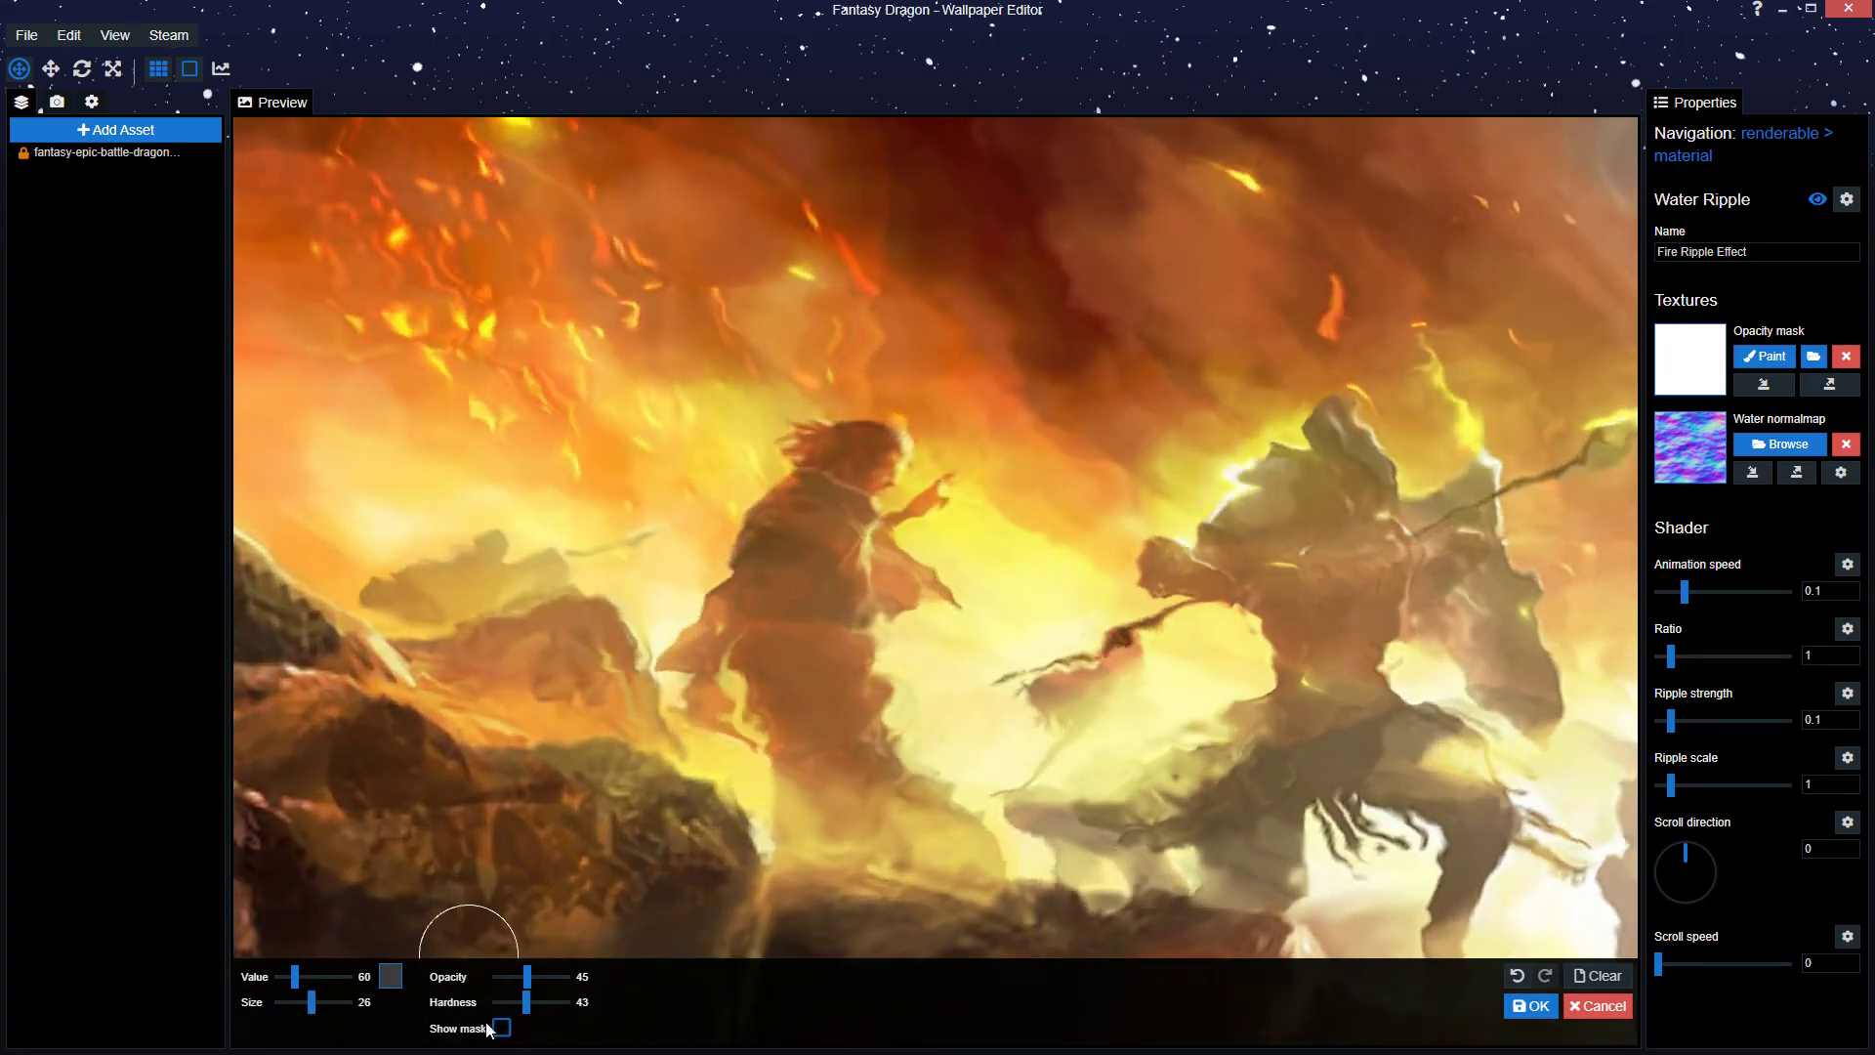
click(501, 1028)
mouse_move(837, 481)
mouse_down()
mouse_move(816, 473)
mouse_move(736, 633)
mouse_move(836, 712)
mouse_move(908, 737)
mouse_move(888, 577)
mouse_move(903, 482)
mouse_move(821, 436)
mouse_move(745, 608)
mouse_move(770, 733)
mouse_move(504, 652)
mouse_up()
mouse_move(730, 686)
mouse_down()
mouse_move(870, 427)
mouse_move(925, 482)
mouse_move(1016, 368)
mouse_move(1161, 429)
mouse_up()
mouse_move(1194, 639)
mouse_down()
mouse_move(1042, 414)
mouse_move(1018, 617)
mouse_up()
mouse_move(1018, 618)
mouse_down()
mouse_move(908, 552)
mouse_move(644, 714)
mouse_move(833, 745)
mouse_move(975, 586)
mouse_move(1055, 661)
mouse_move(1064, 703)
mouse_move(824, 536)
mouse_move(887, 583)
mouse_move(916, 564)
mouse_move(999, 646)
mouse_up()
scroll(908, 553, up, 3)
scroll(979, 481, up, 1)
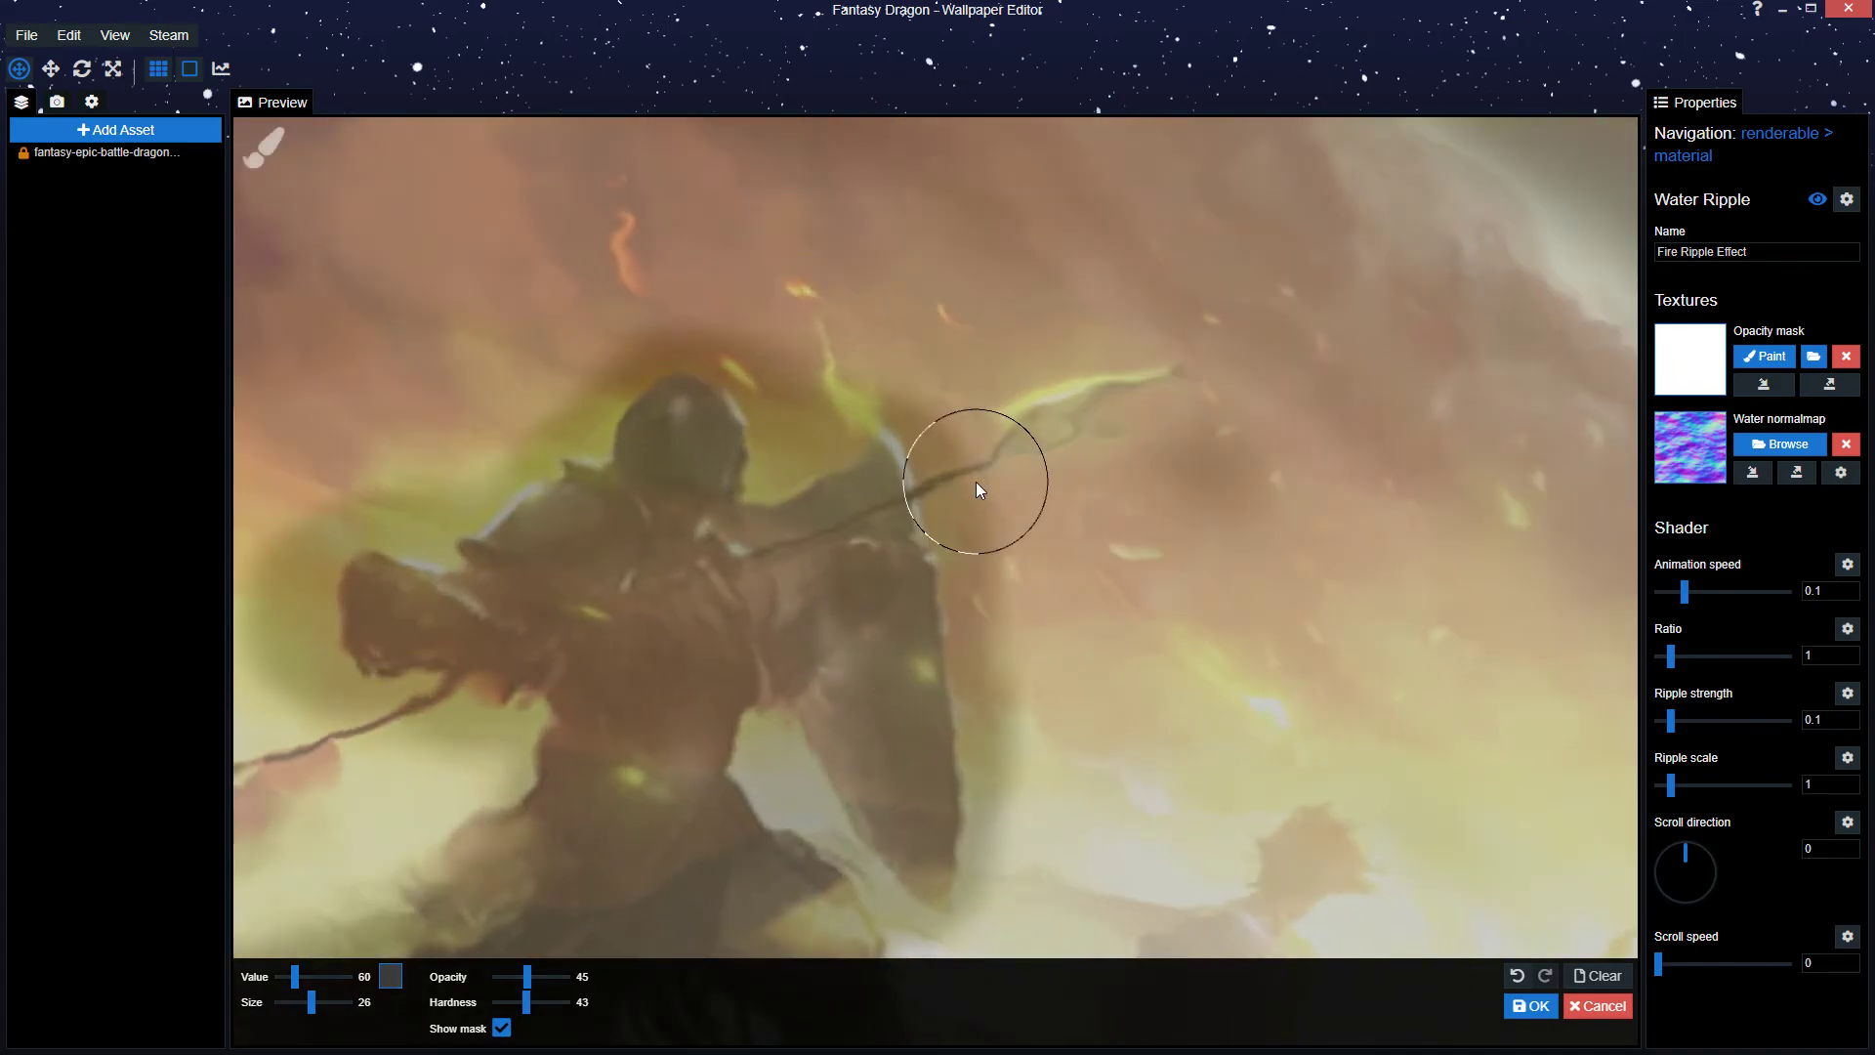
- Use a size 15 brush to mask out the spear, the knight and his sword
drag(311, 1003, 305, 1002)
mouse_move(1014, 469)
mouse_down()
mouse_move(1117, 423)
mouse_move(999, 419)
mouse_up()
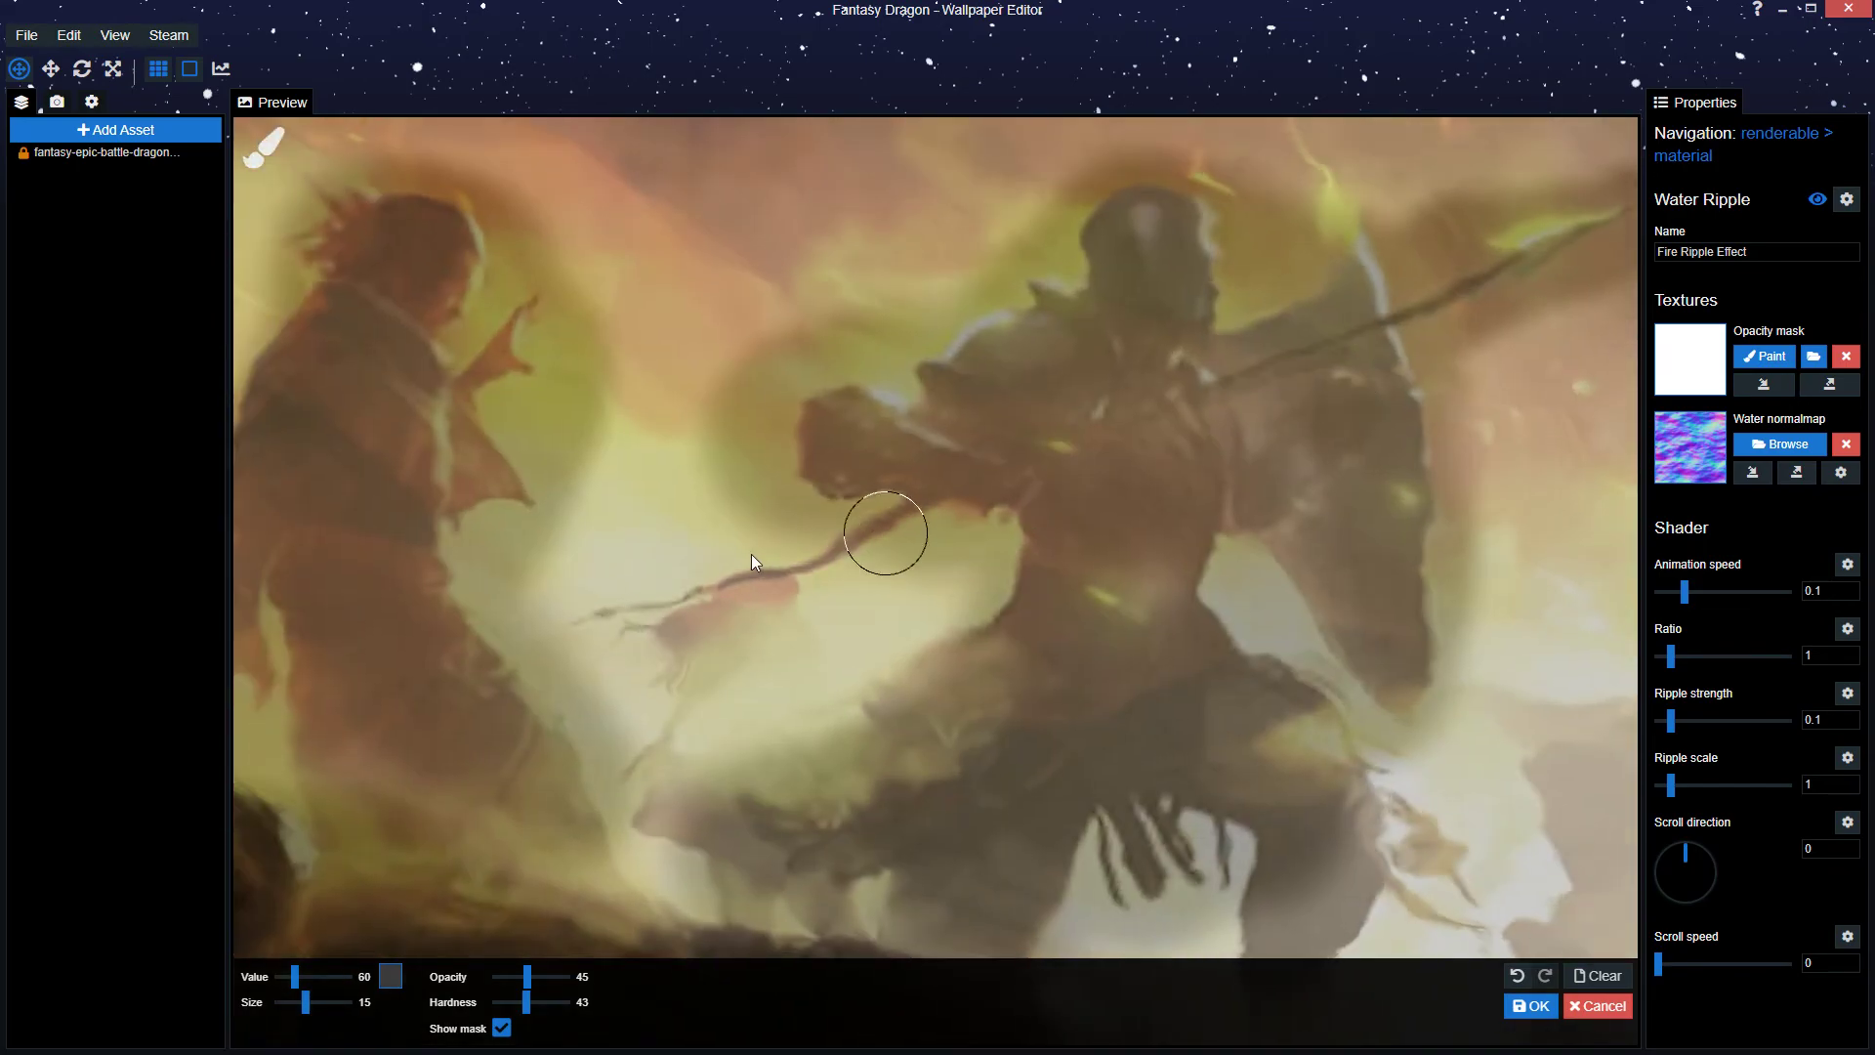
mouse_move(882, 536)
mouse_down()
mouse_move(619, 615)
mouse_move(842, 547)
mouse_up()
drag(841, 547, 527, 314)
drag(1108, 603, 762, 529)
mouse_move(756, 525)
mouse_down()
mouse_move(742, 515)
mouse_move(795, 547)
mouse_move(640, 608)
mouse_up()
mouse_move(591, 709)
mouse_down()
mouse_move(648, 745)
mouse_move(736, 489)
mouse_move(839, 670)
mouse_move(975, 514)
mouse_move(954, 628)
mouse_move(836, 723)
mouse_move(784, 846)
mouse_move(866, 870)
mouse_move(925, 795)
mouse_move(887, 690)
mouse_move(910, 828)
mouse_up()
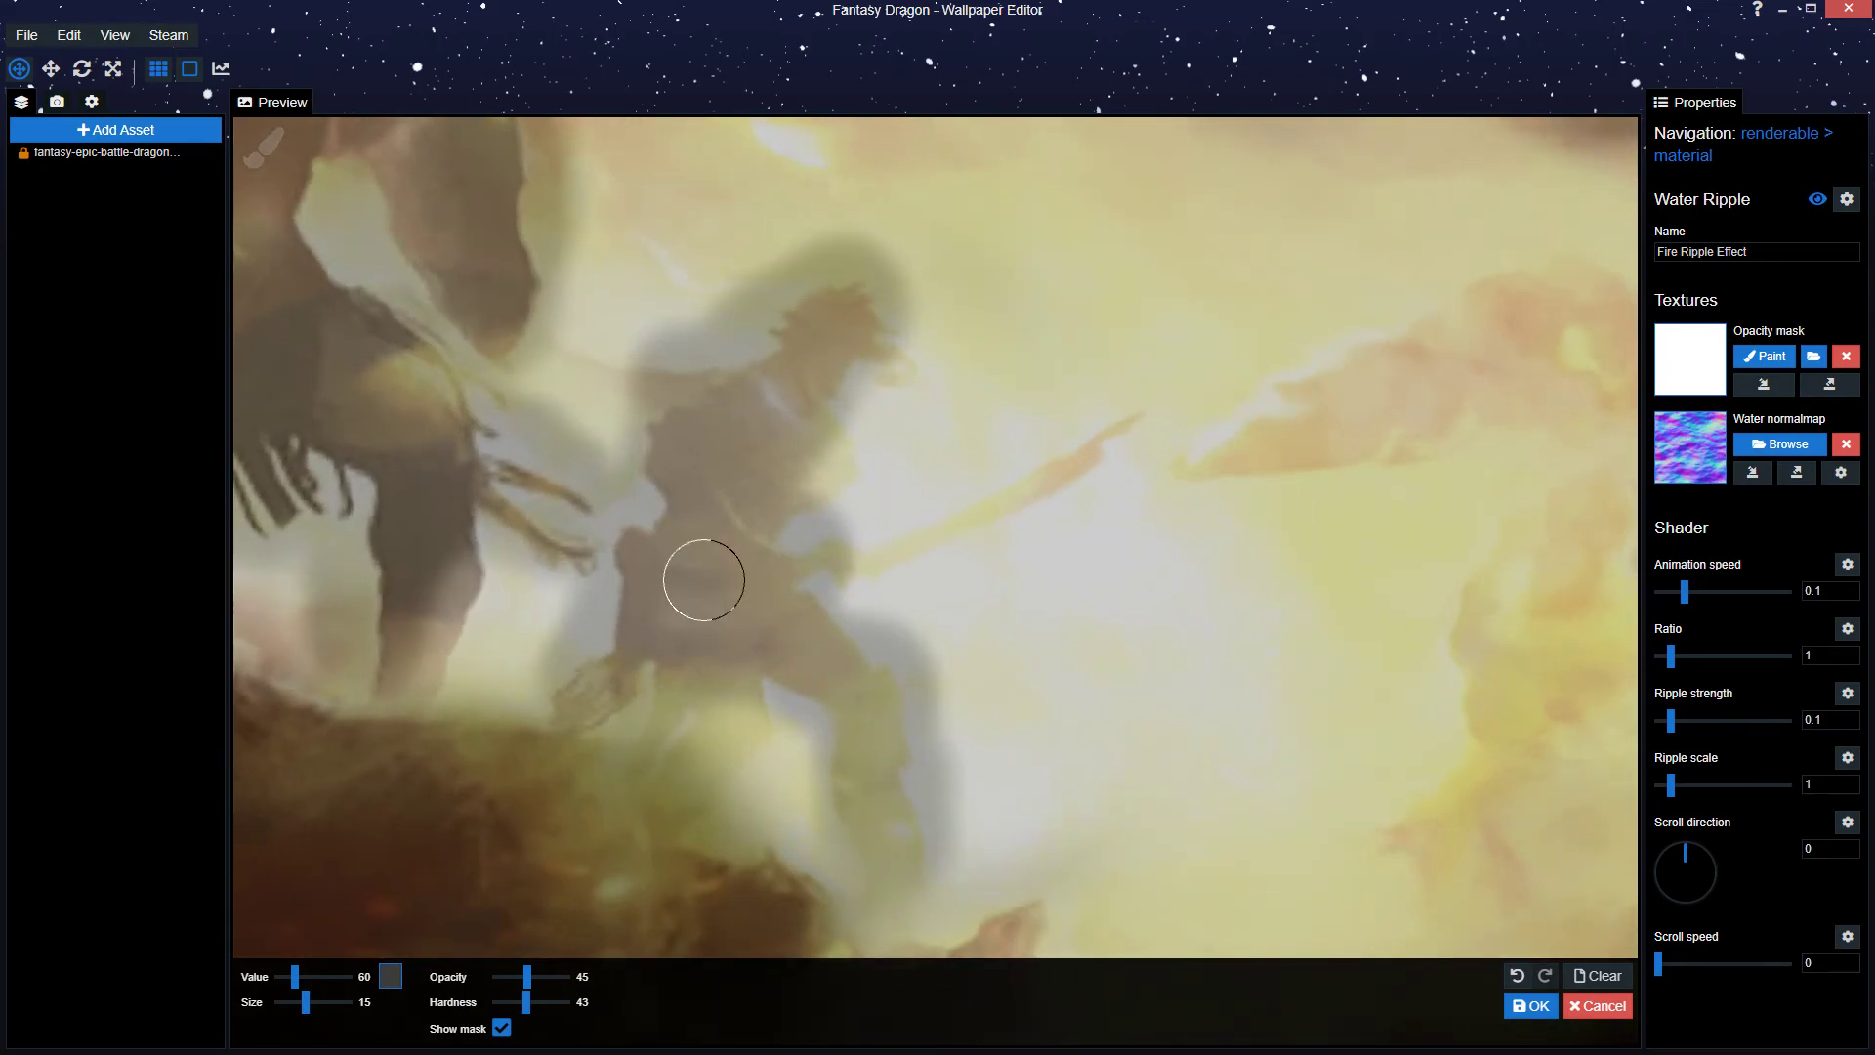
mouse_move(703, 580)
mouse_down()
mouse_move(941, 518)
mouse_move(1136, 427)
mouse_up()
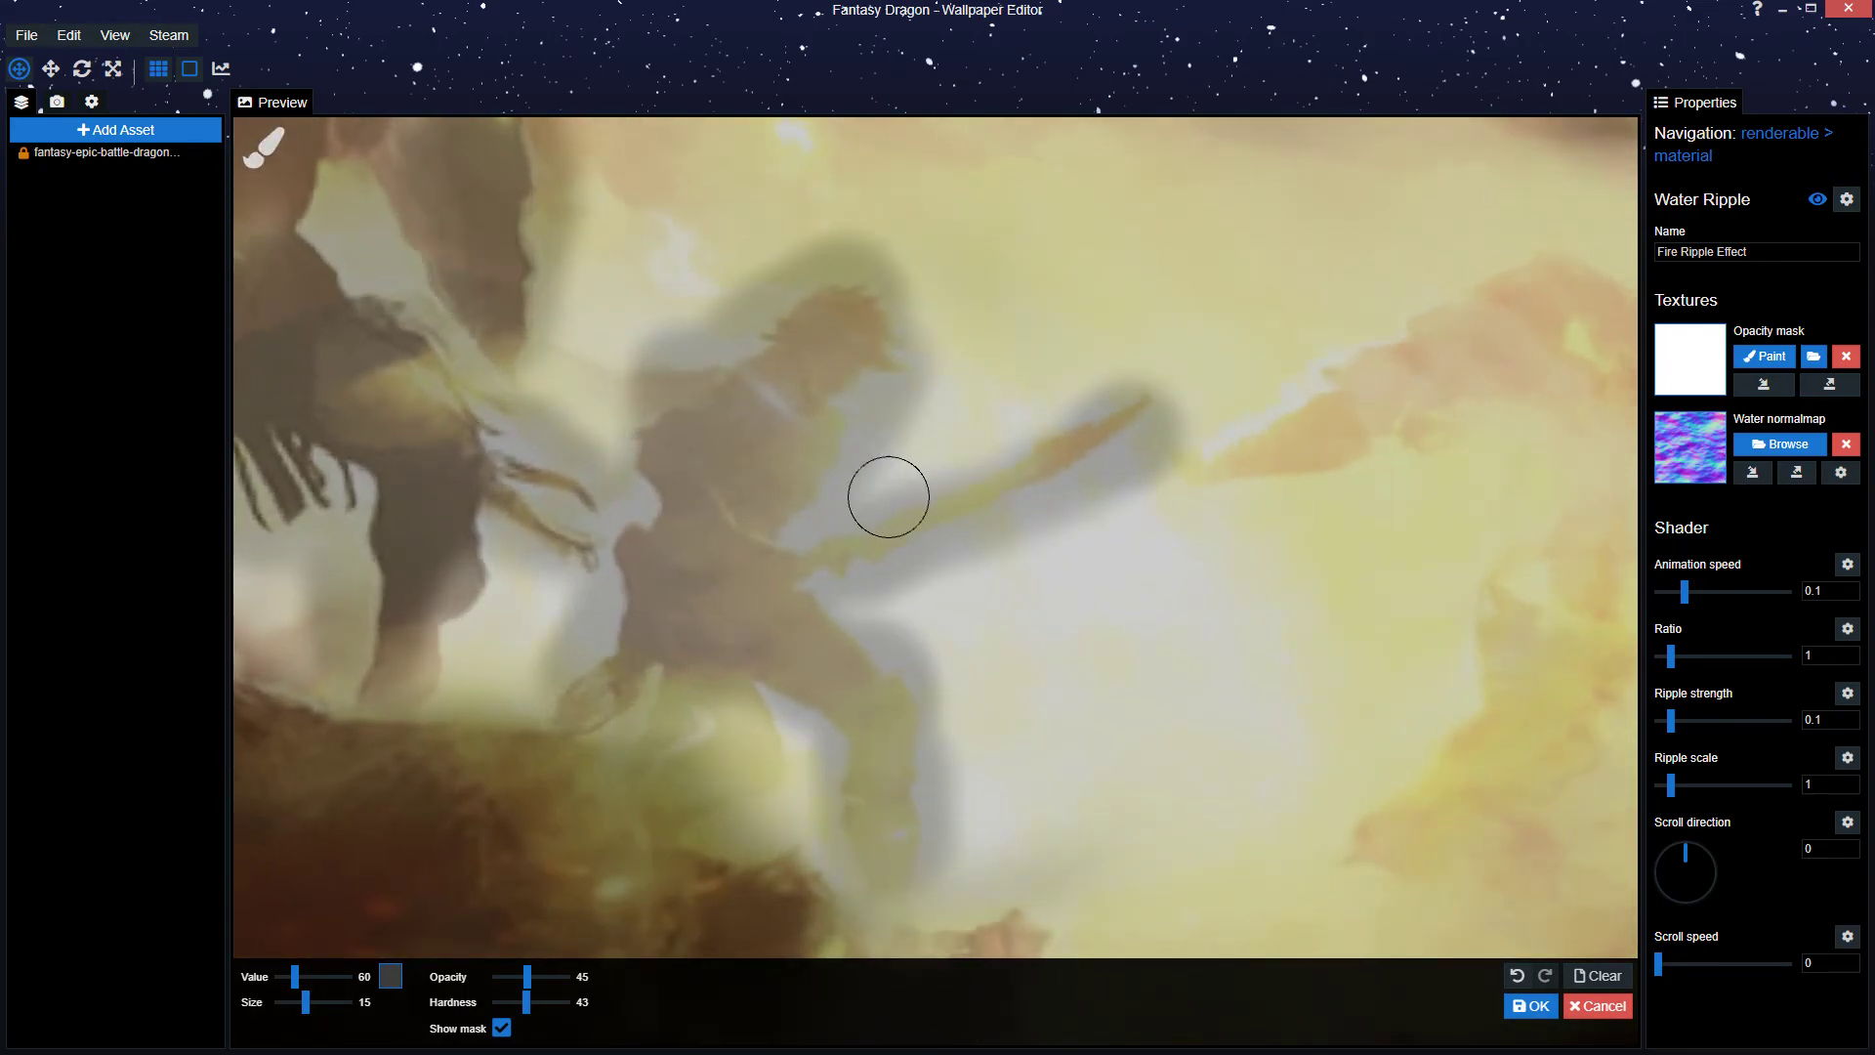
scroll(888, 497, down, 5)
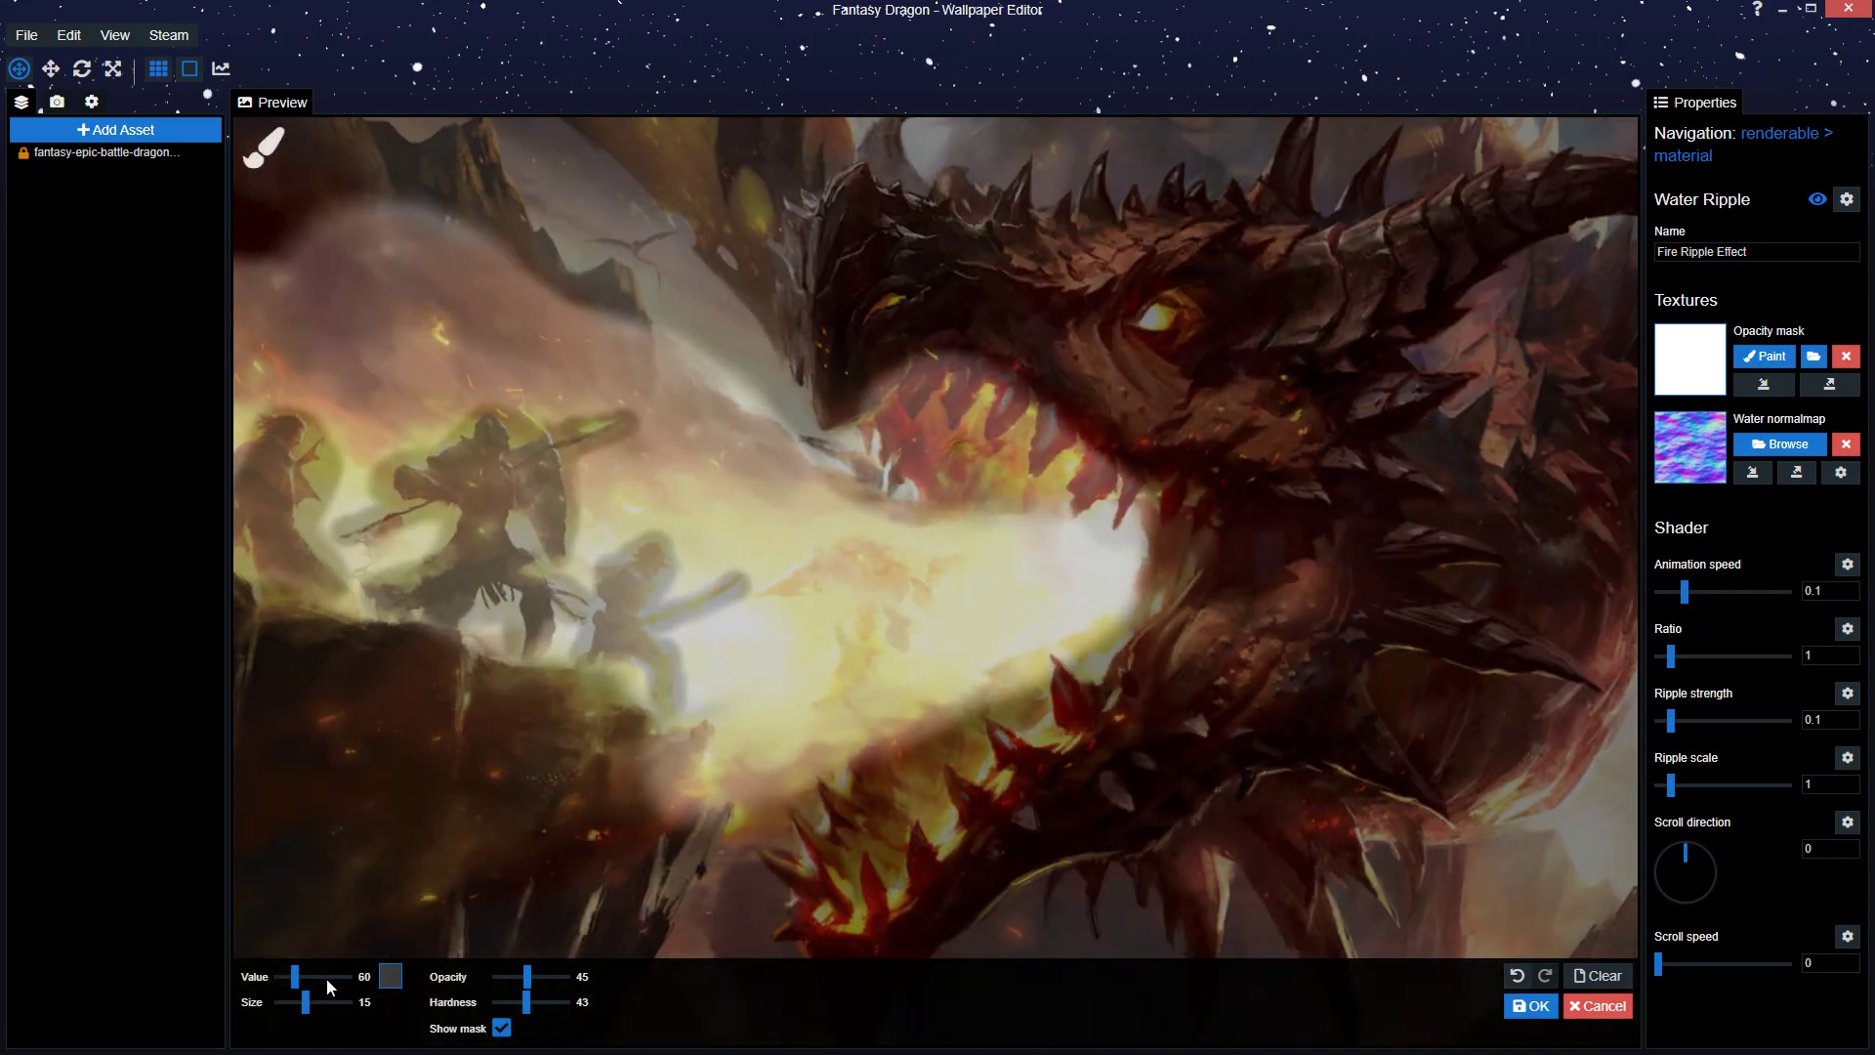
- Lighten the mask over the dragon's jaw spikes with a larger brush, then apply the mask
drag(306, 1002, 314, 976)
scroll(970, 717, up, 2)
scroll(820, 670, up, 2)
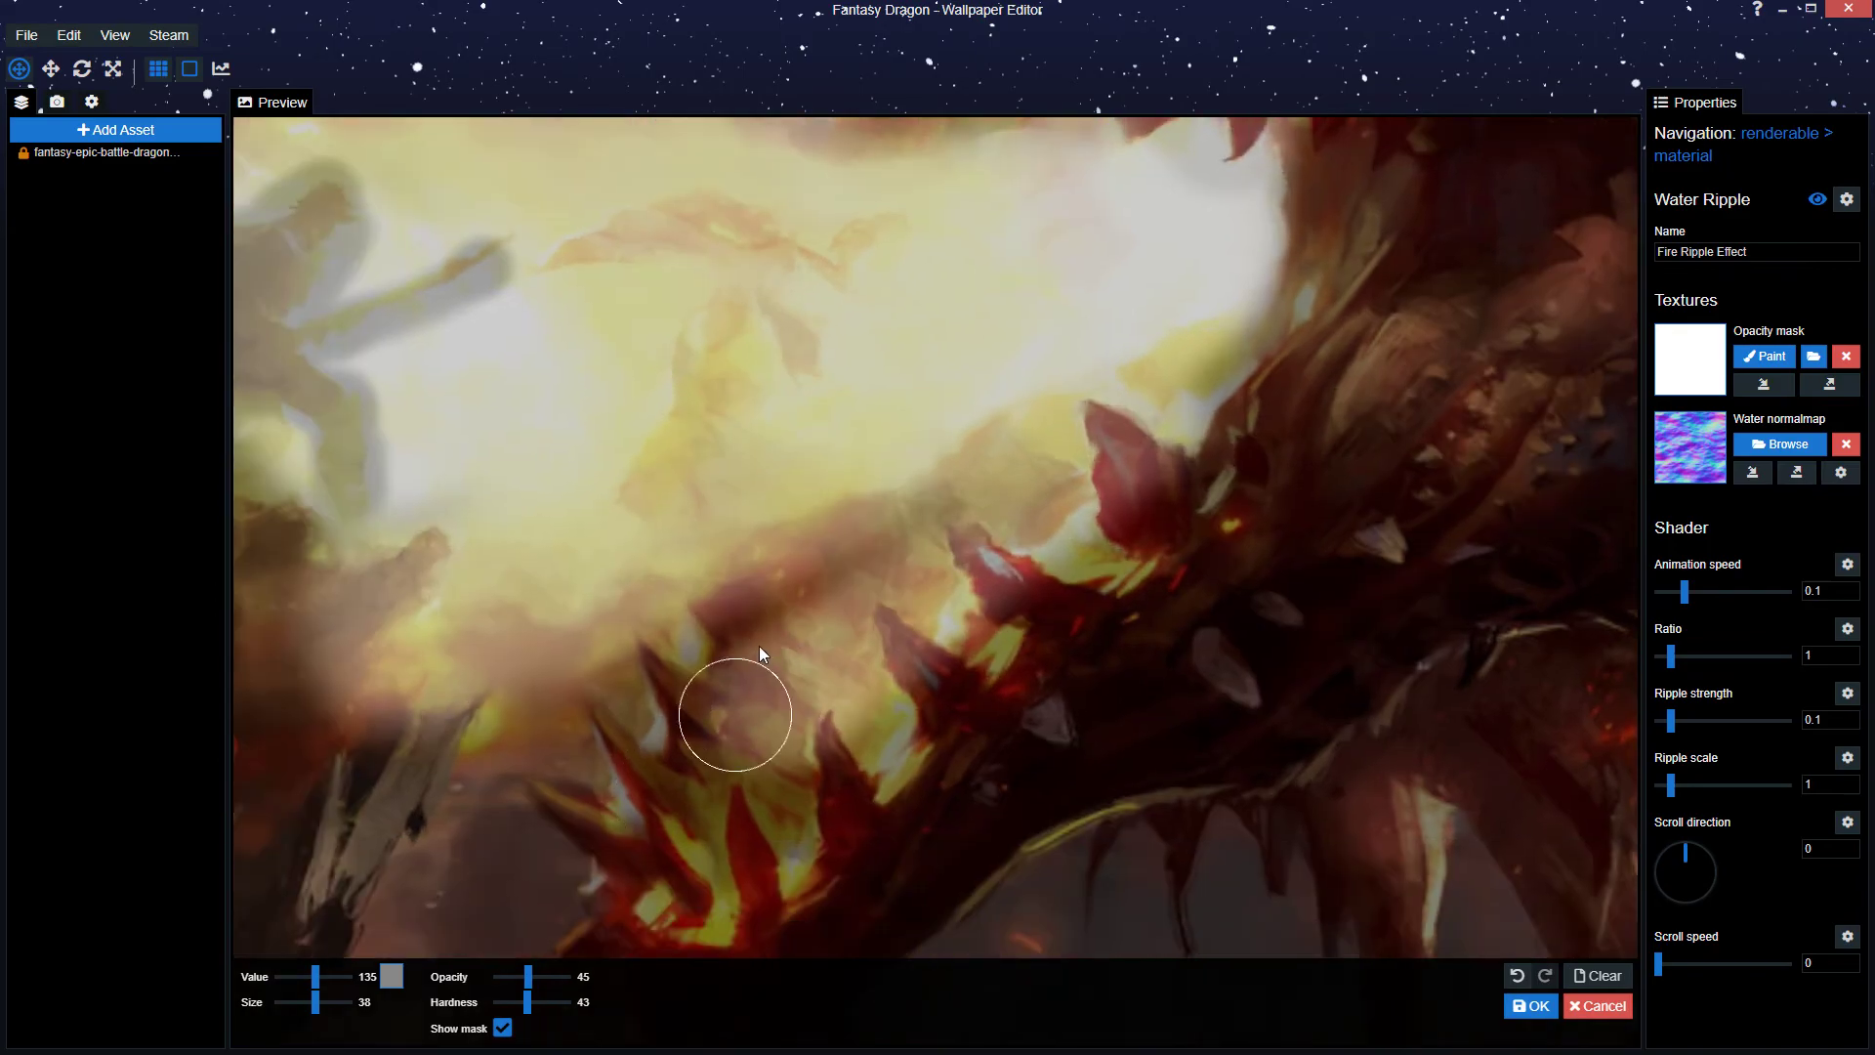
mouse_move(799, 628)
mouse_down()
mouse_move(633, 795)
mouse_move(916, 657)
mouse_move(996, 488)
mouse_move(639, 681)
mouse_up()
scroll(799, 648, down, 4)
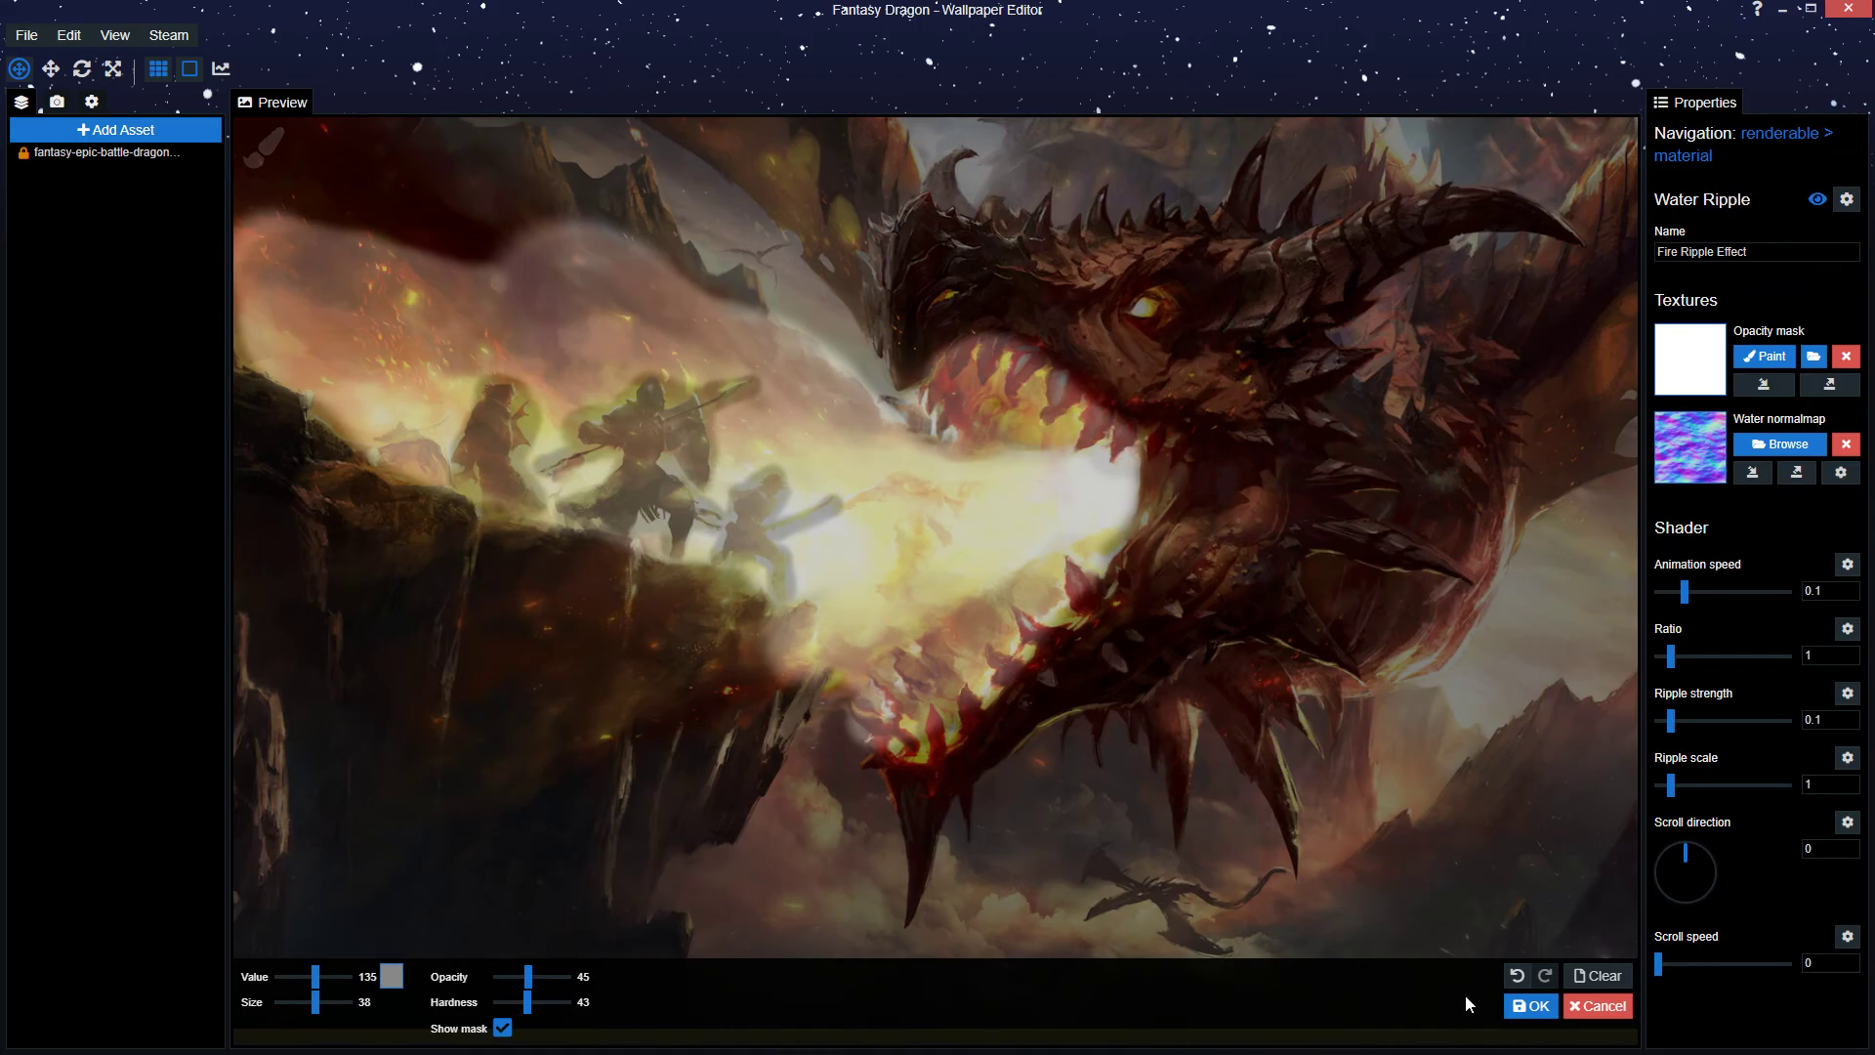
click(1531, 1005)
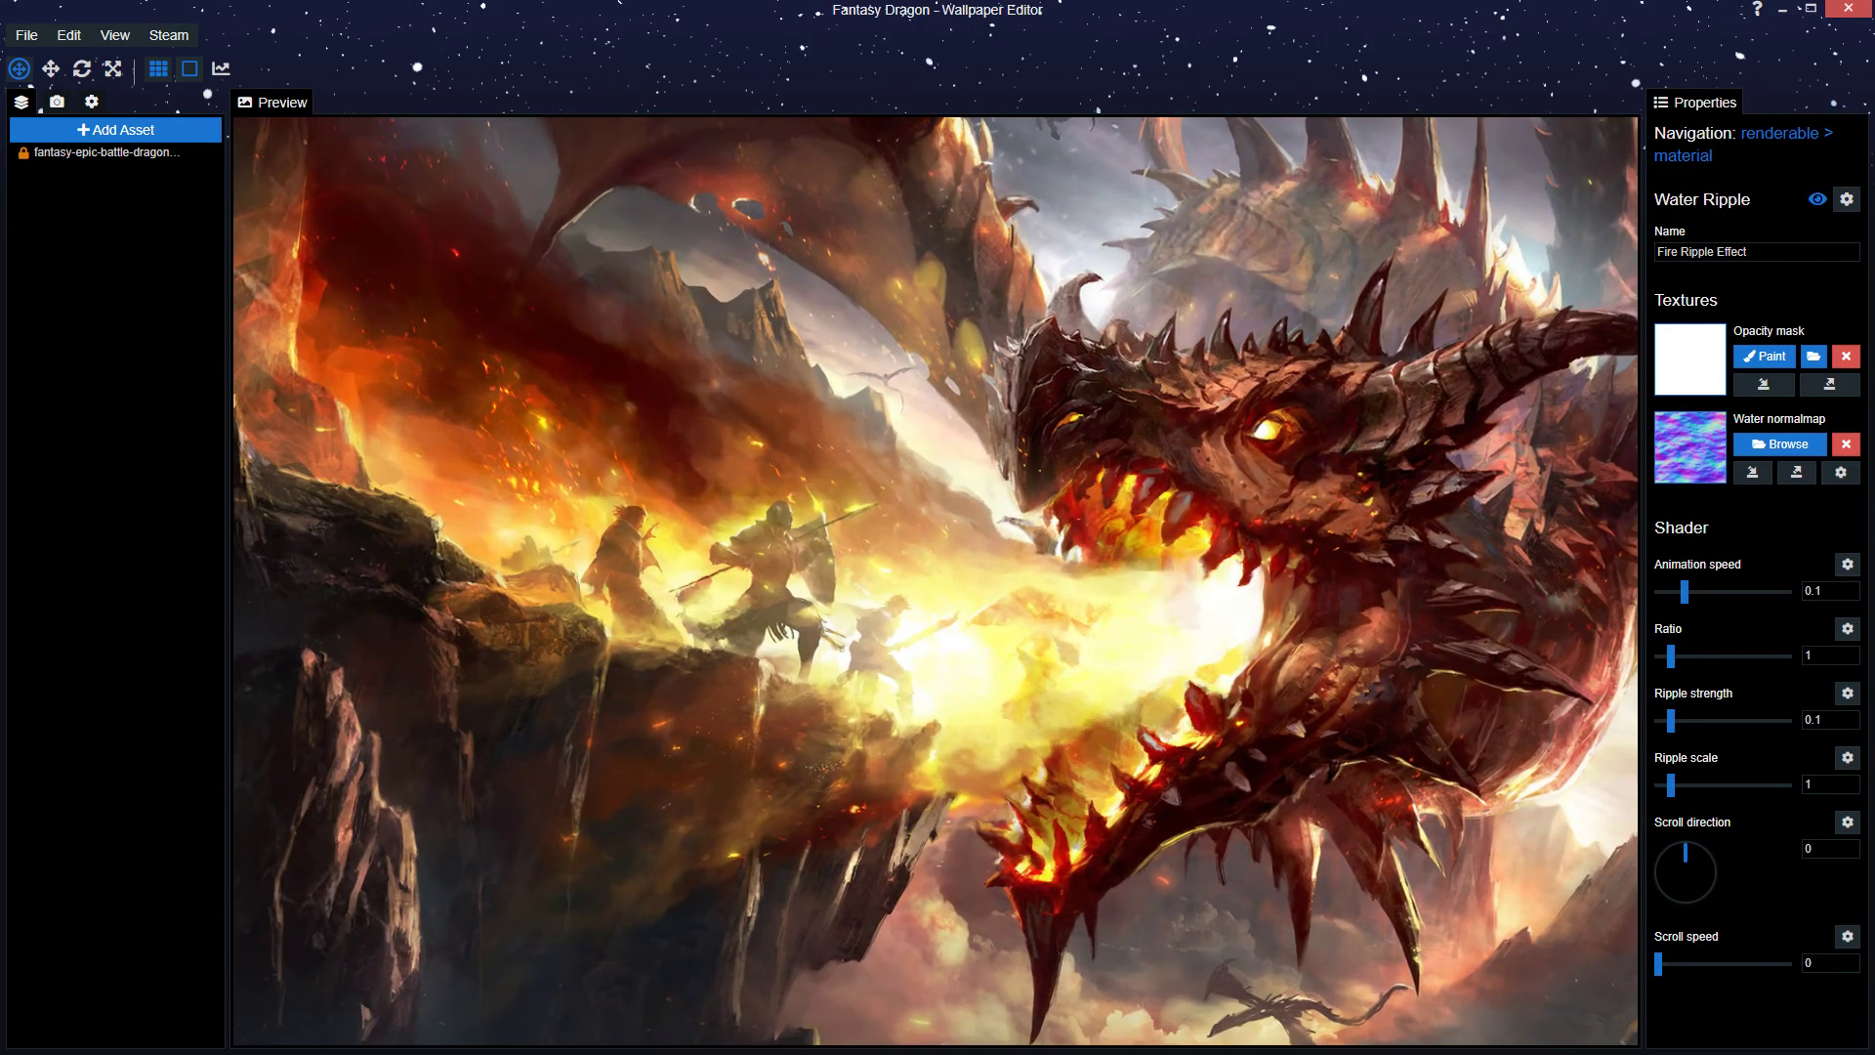
- Try a ripple strength of 0.15 while watching the fire in the preview
scroll(1000, 713, up, 2)
drag(986, 720, 1050, 728)
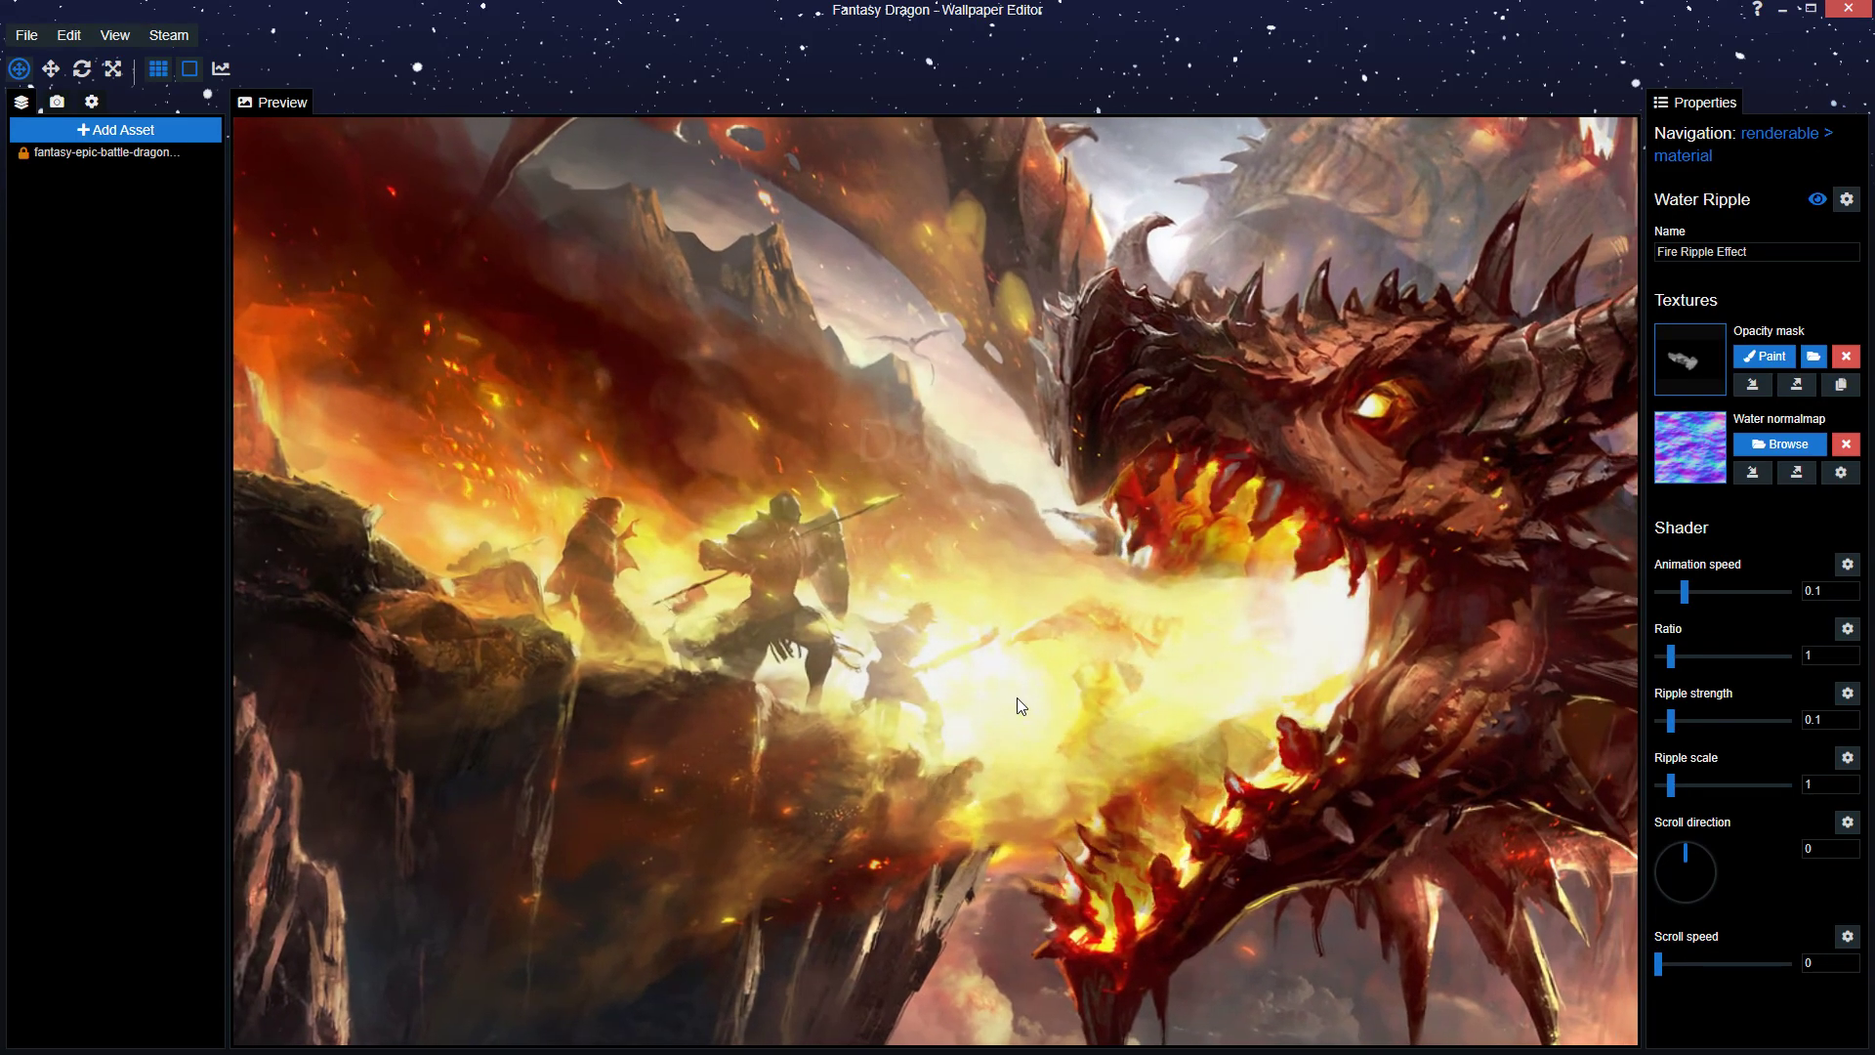
drag(1358, 656, 1326, 653)
scroll(1326, 652, down, 1)
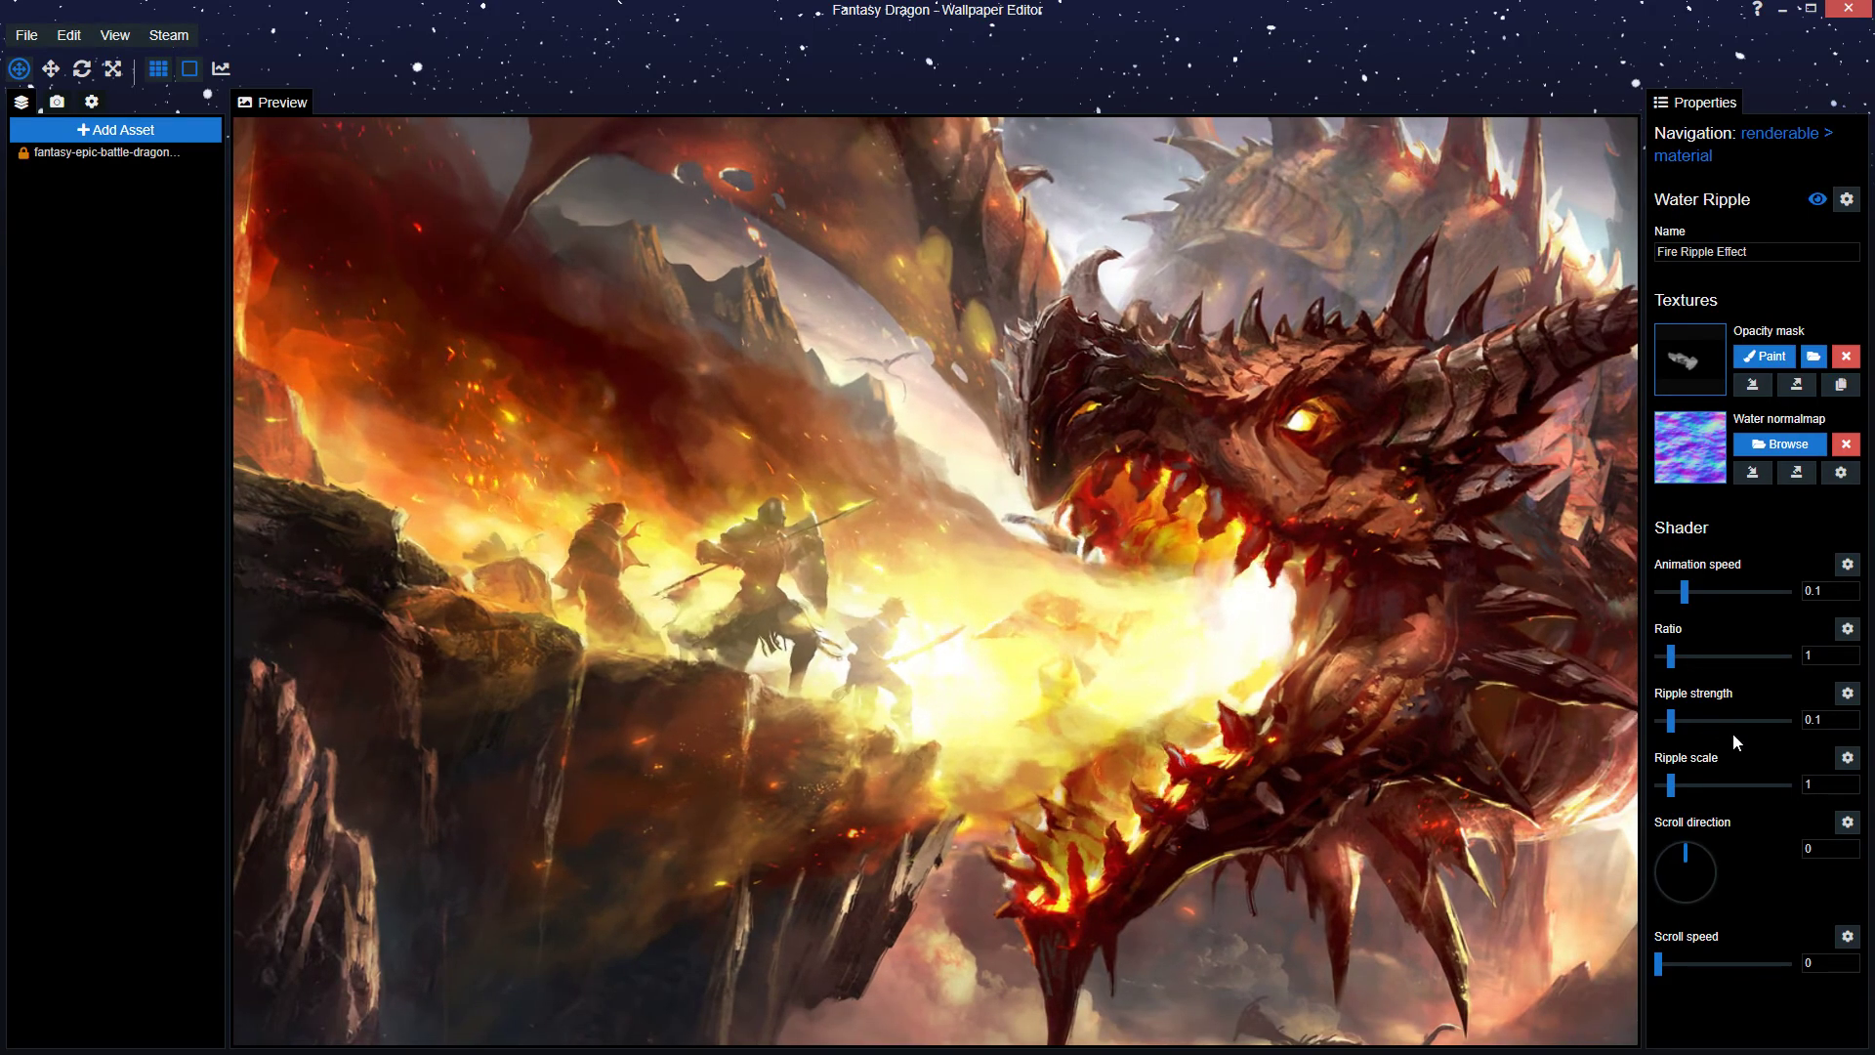
click(1827, 720)
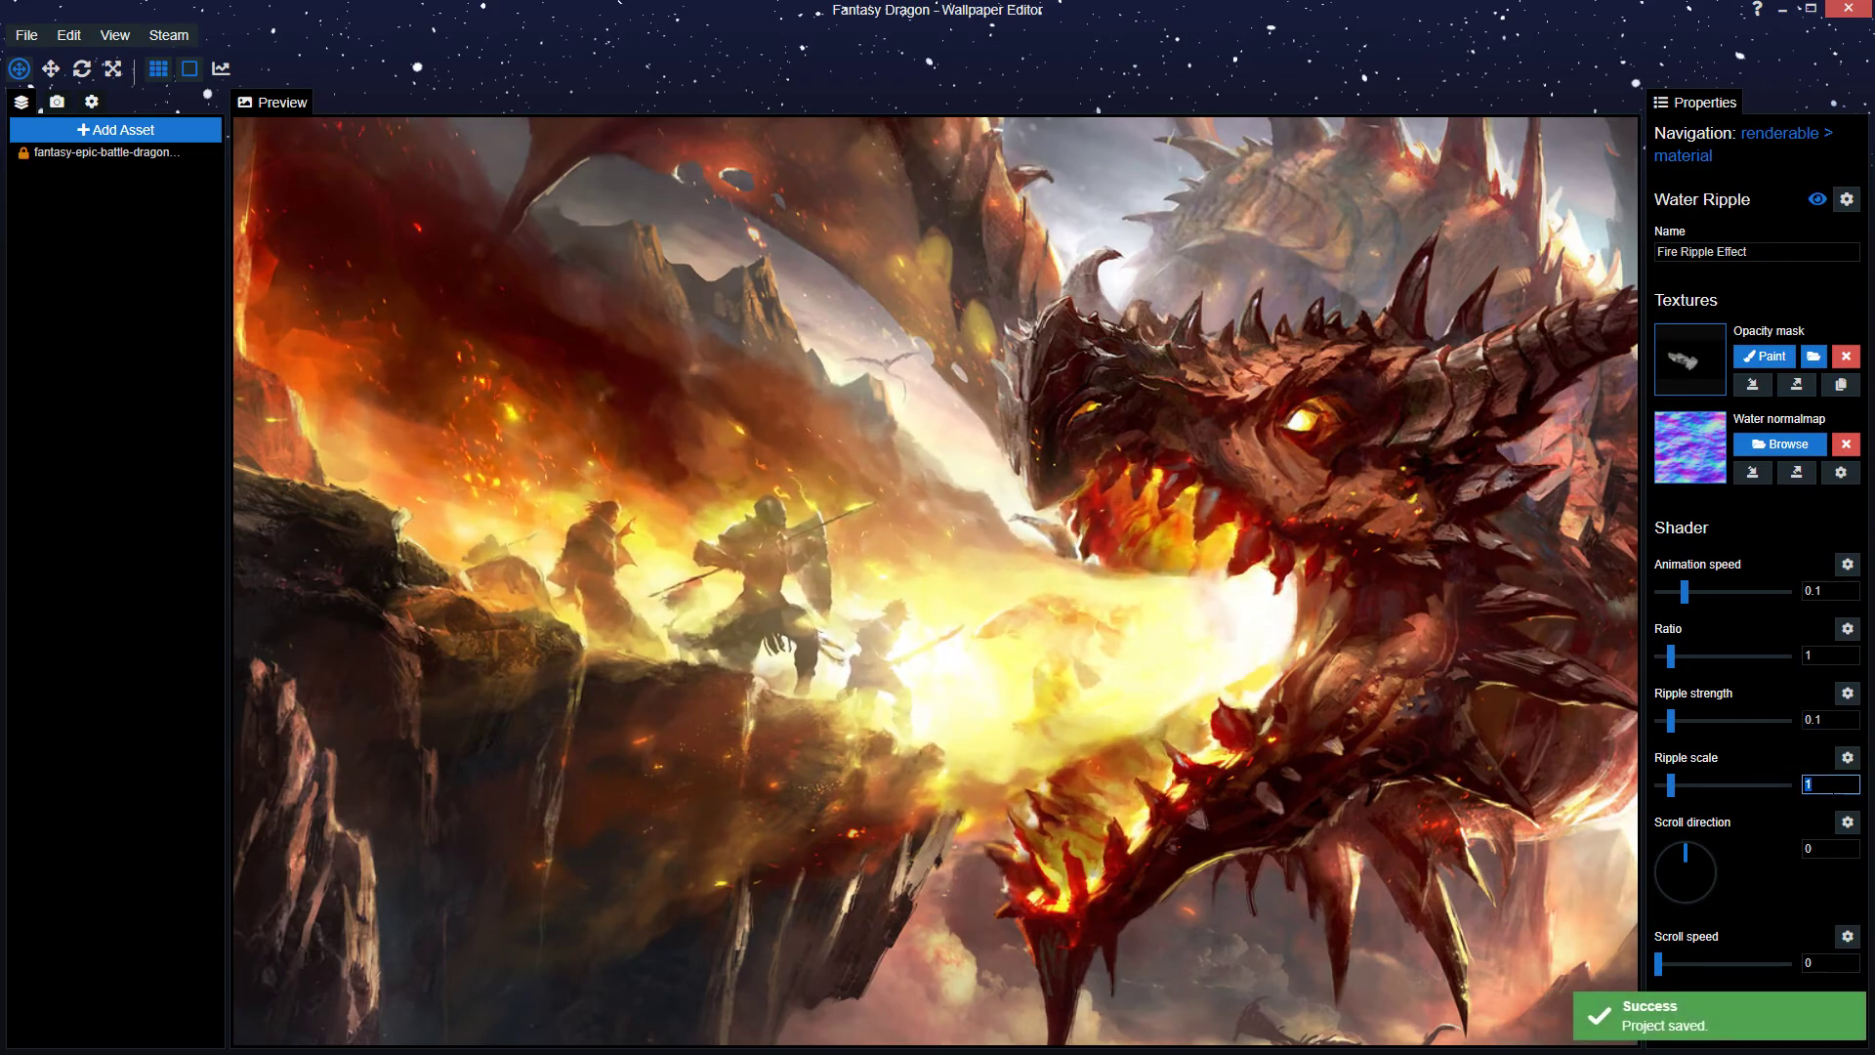
text(0.5)
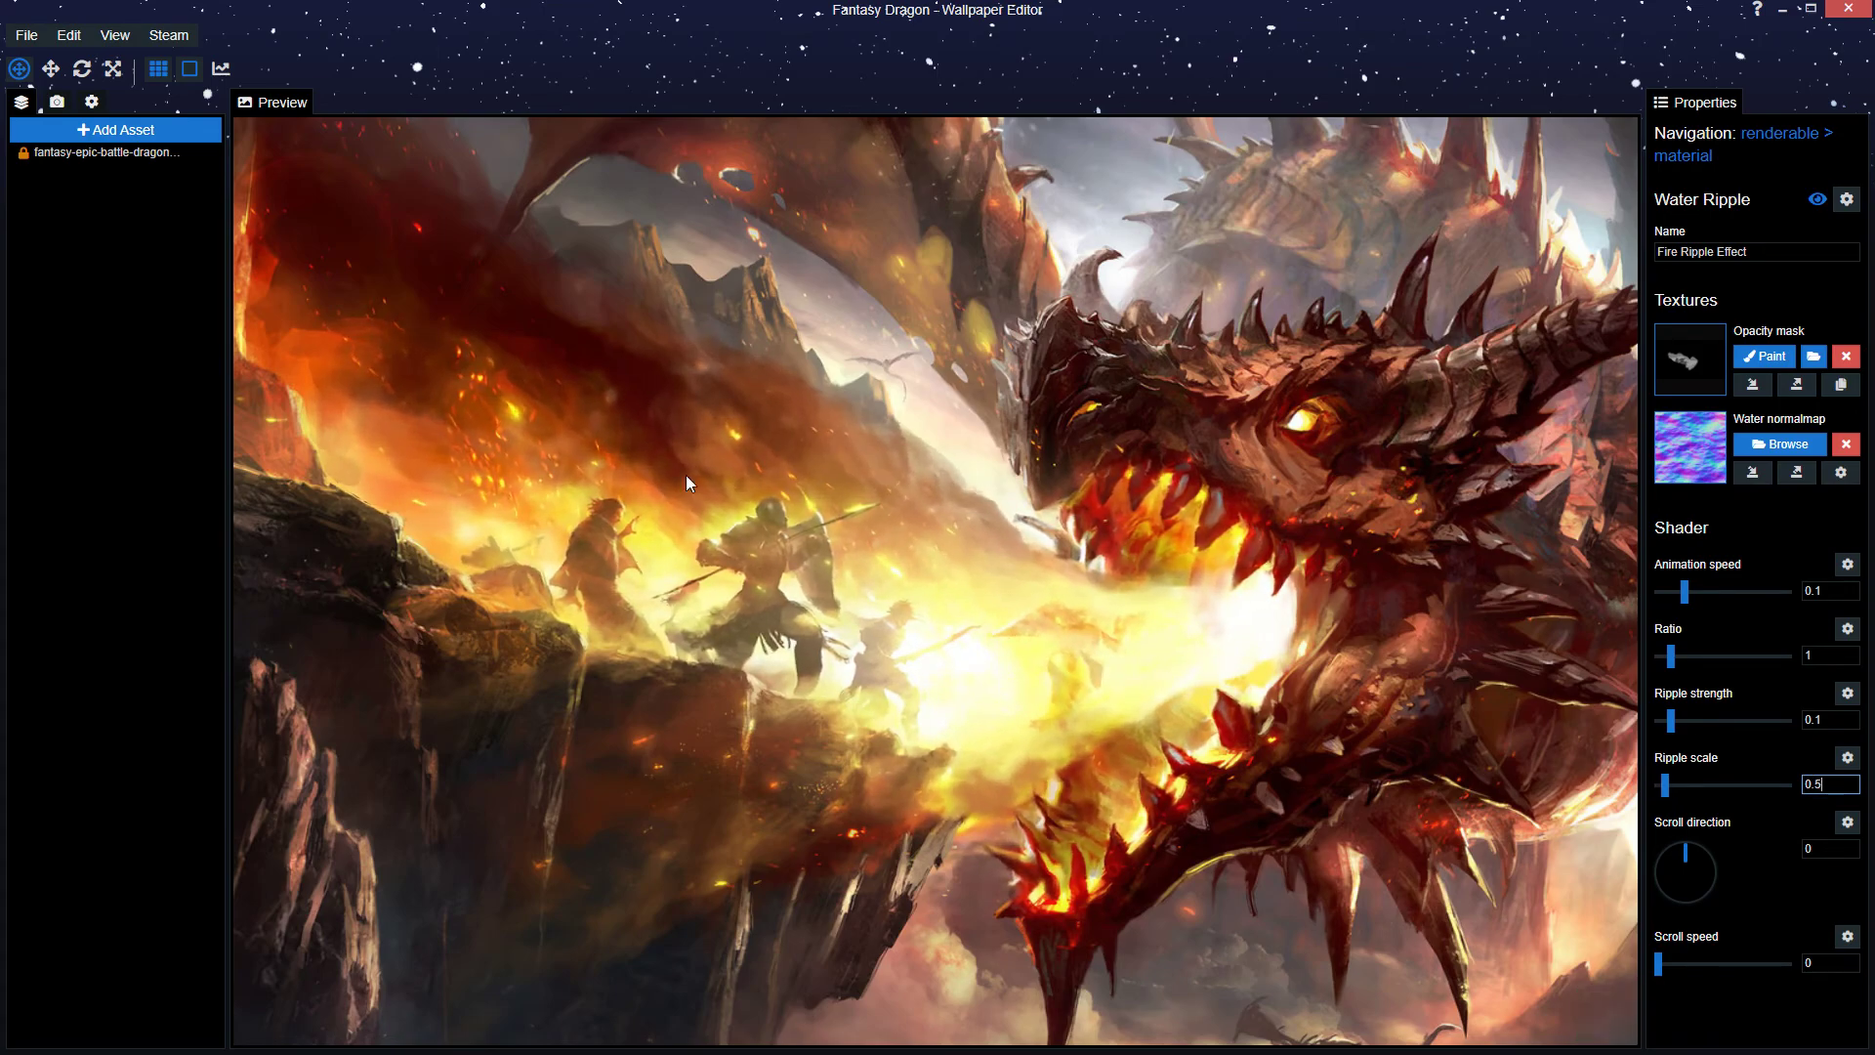
scroll(937, 612, up, 3)
drag(837, 605, 935, 618)
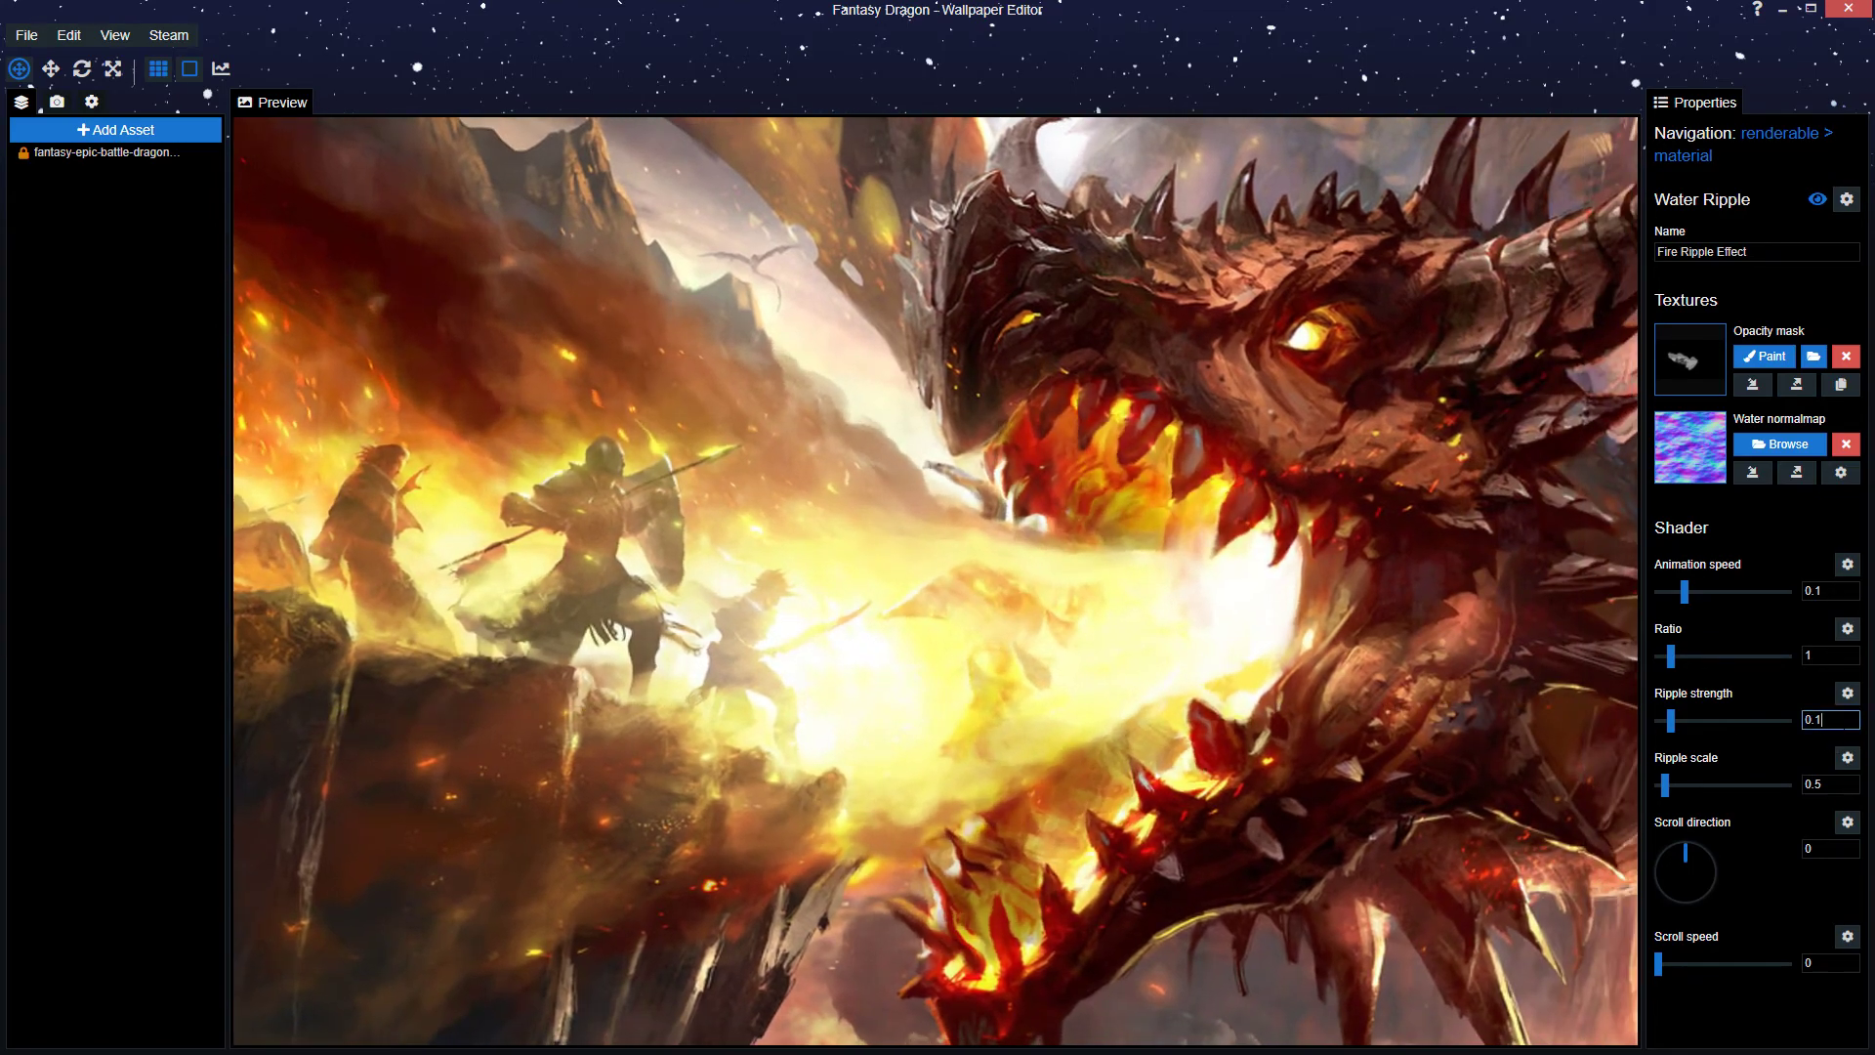
text(5)
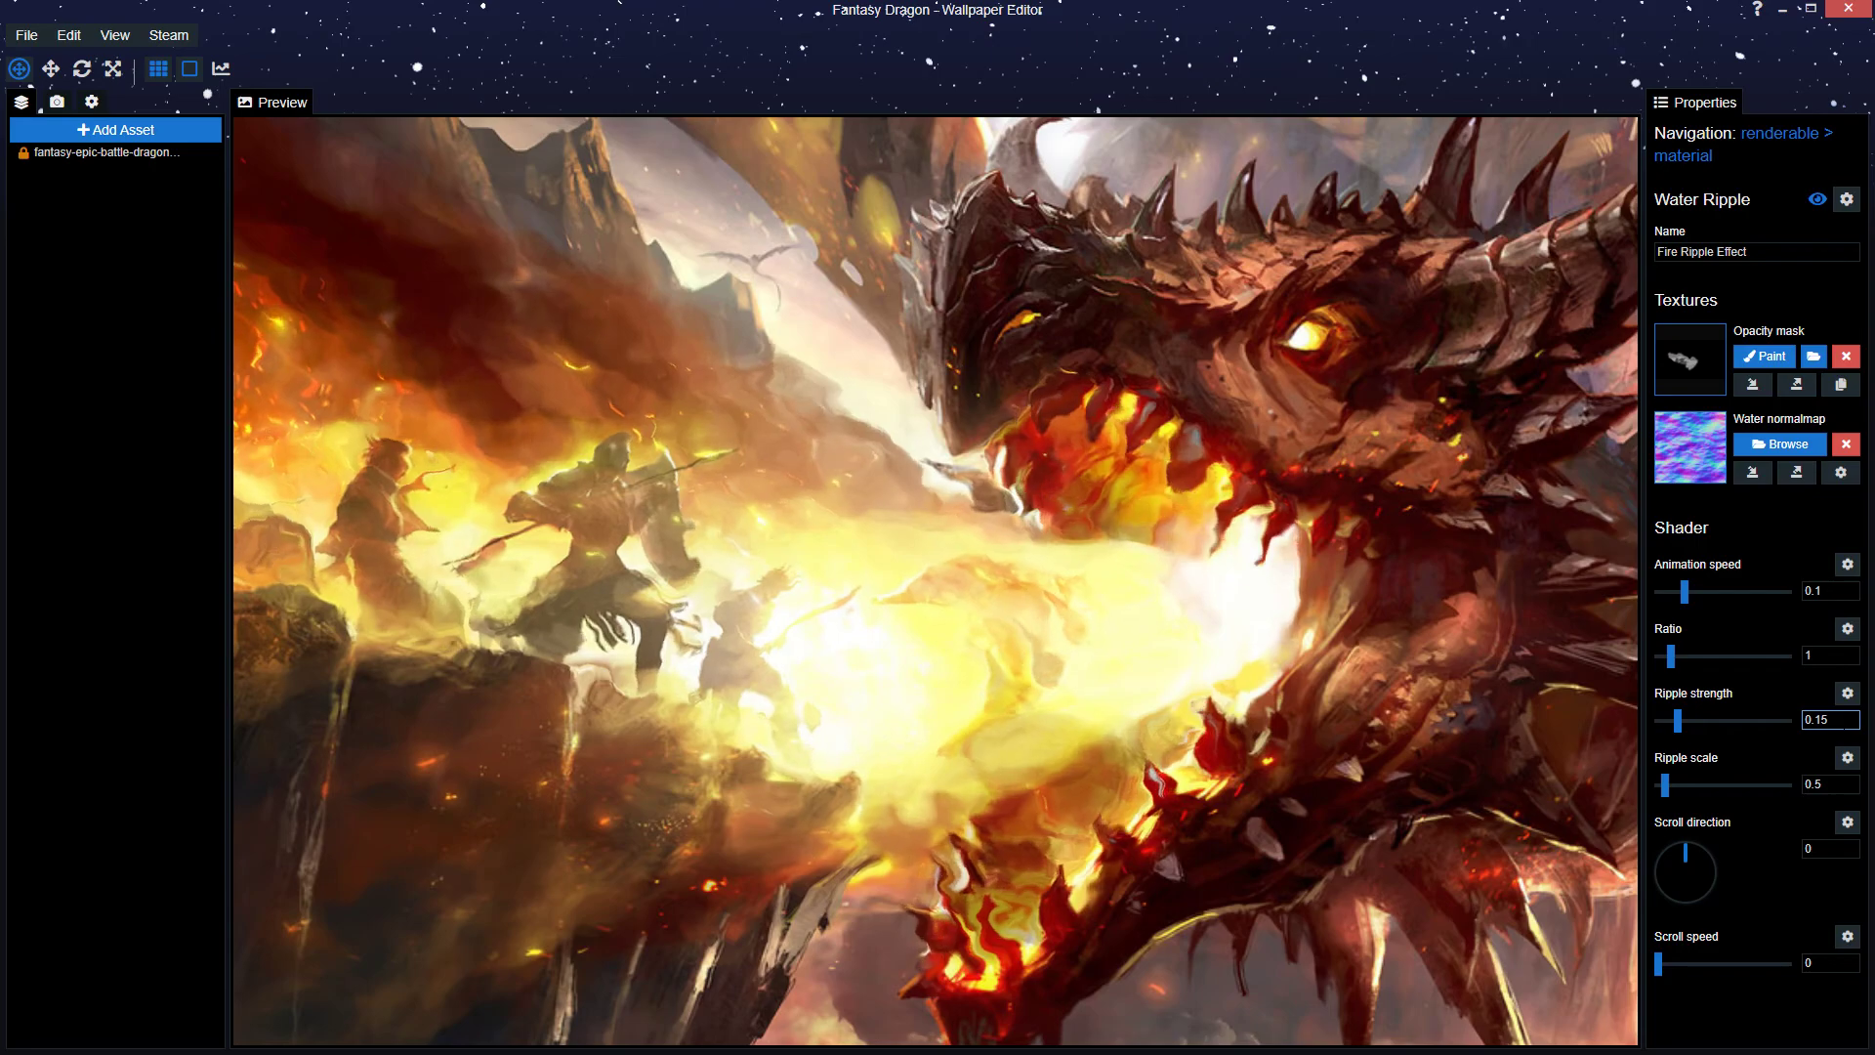
key(Return)
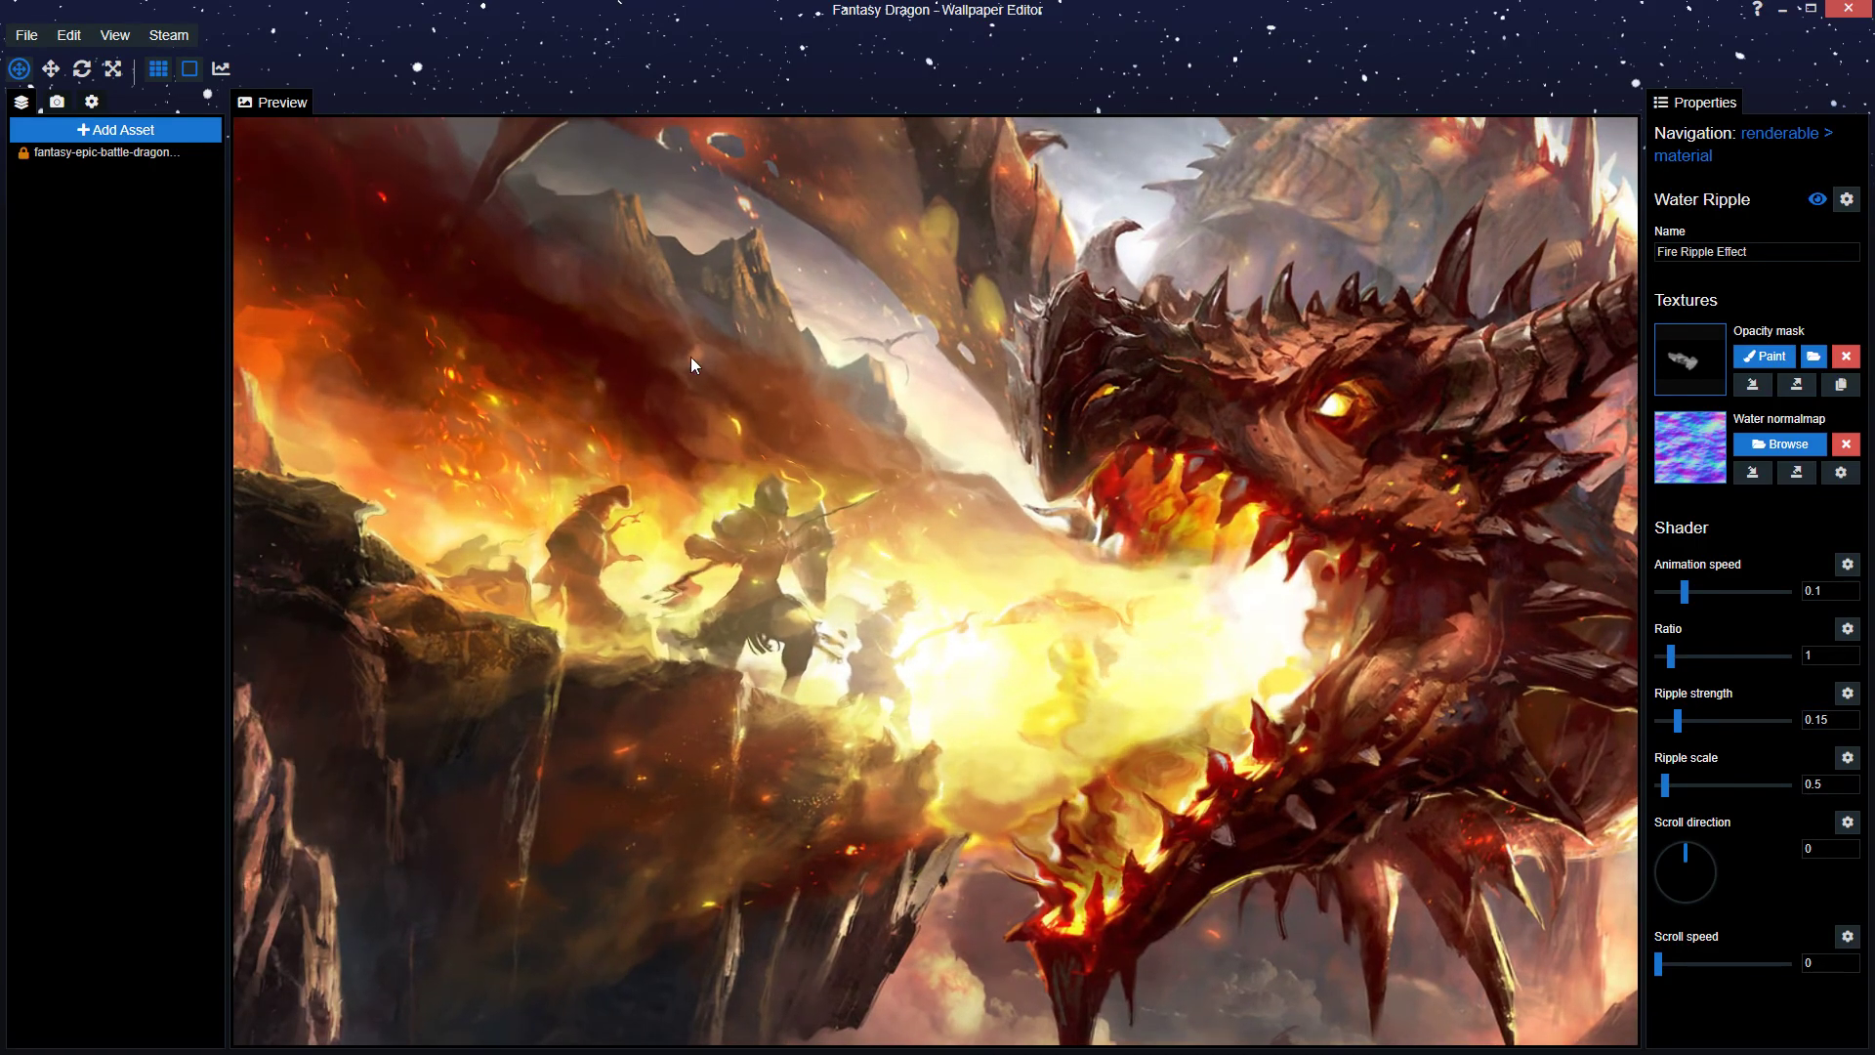
- Lower ripple strength to 0.09 and ripple scale to 0.6, then save
click(1839, 720)
key(BackSpace)
key(BackSpace)
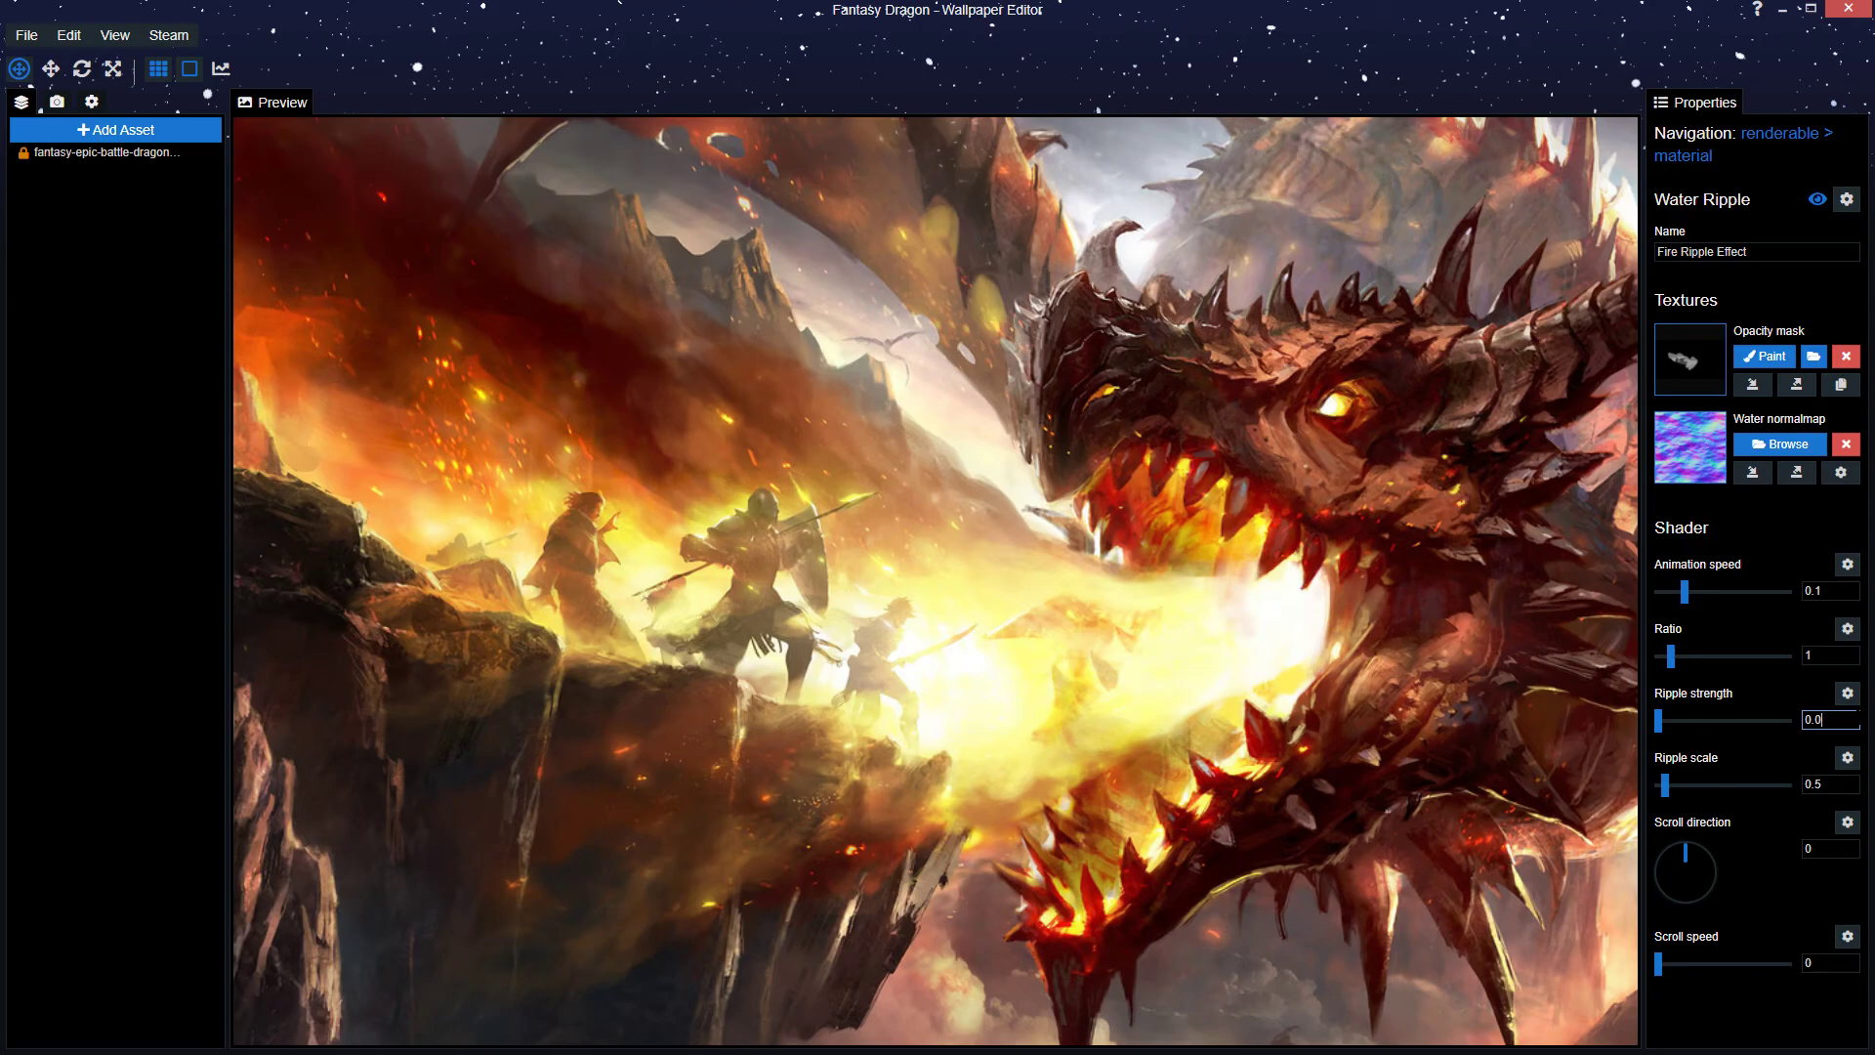
text(07)
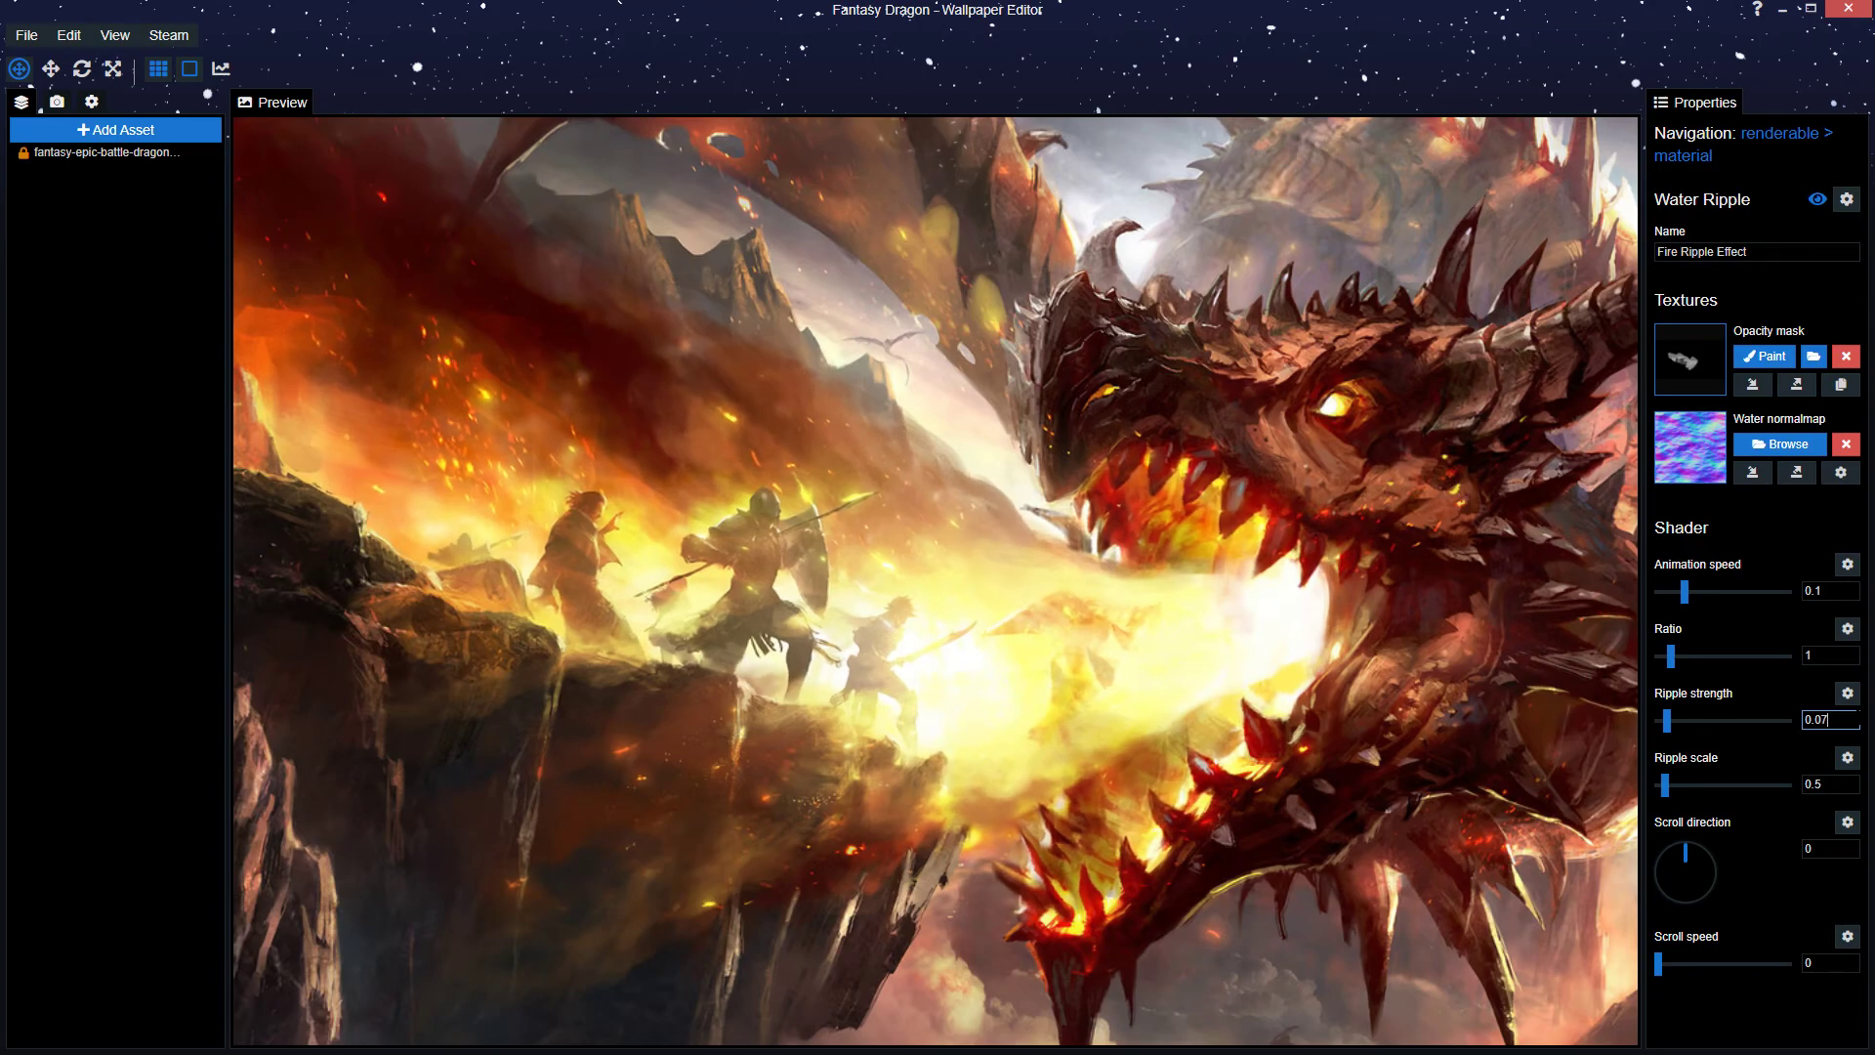
key(BackSpace)
text(9)
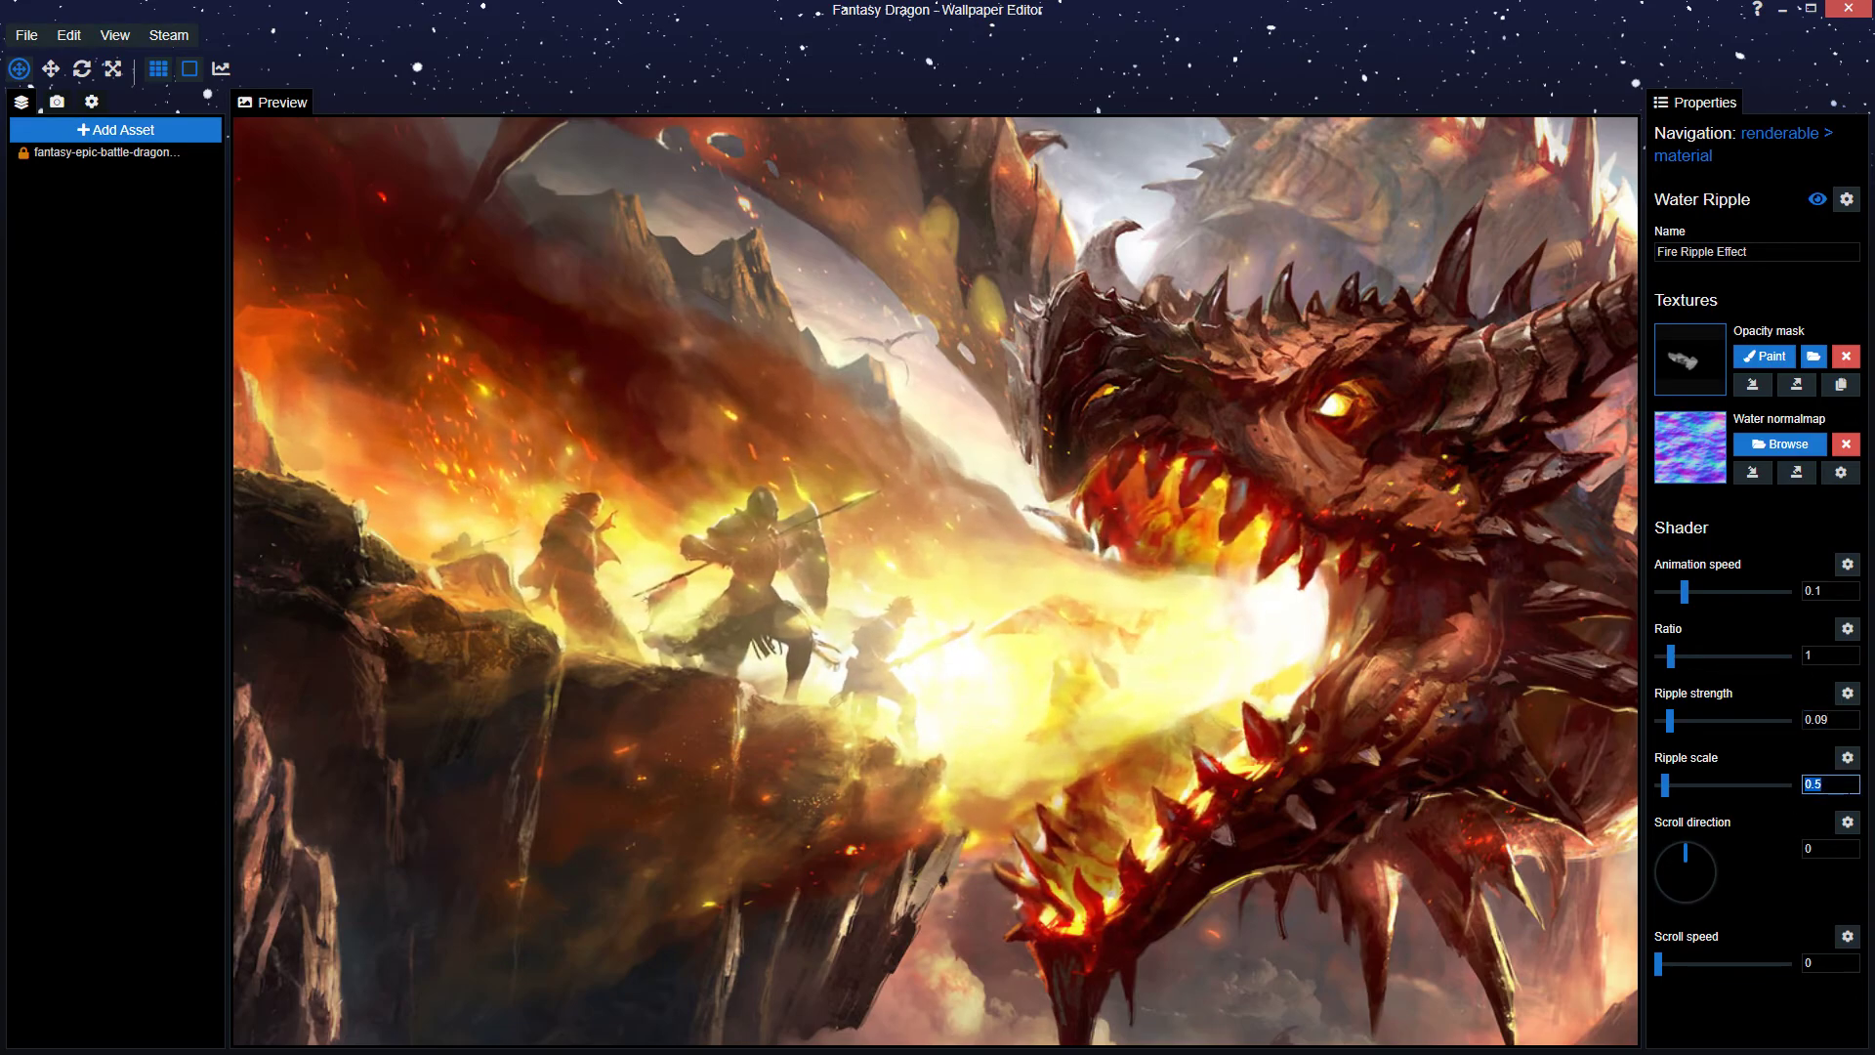
drag(1283, 661, 1216, 664)
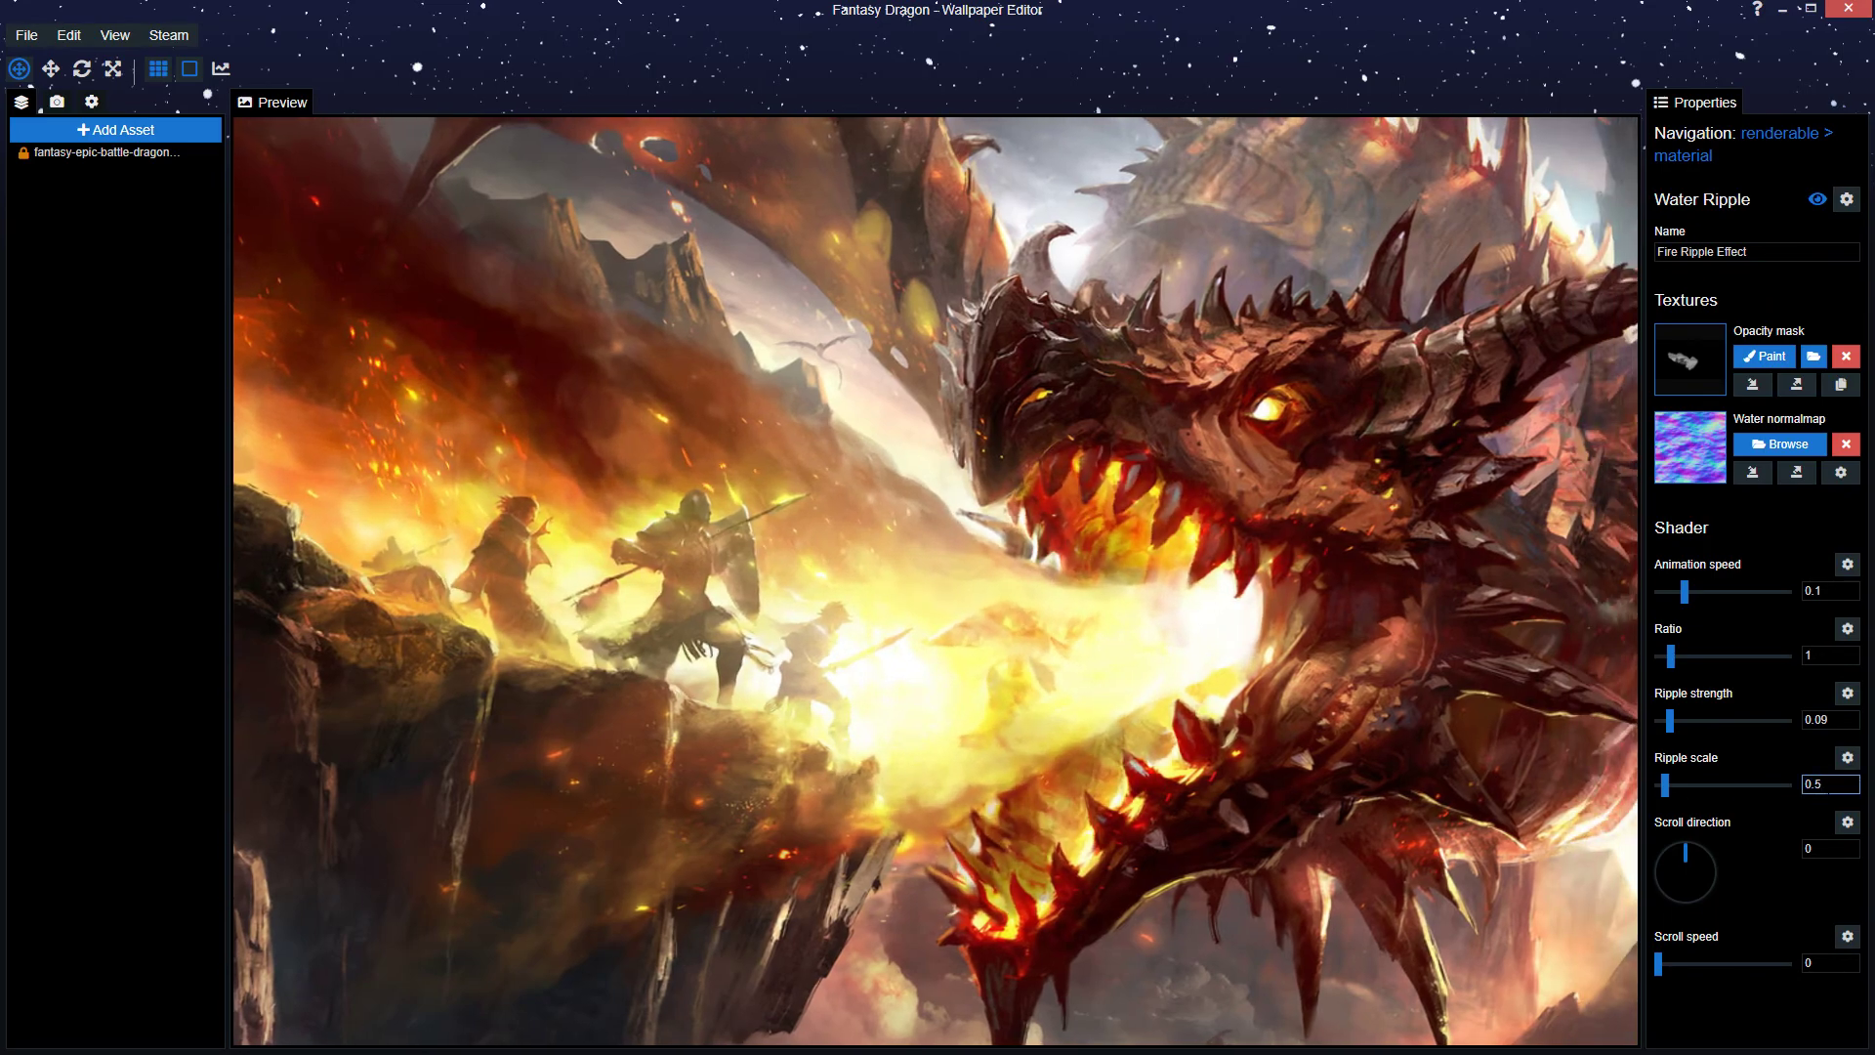
key(BackSpace)
text(6)
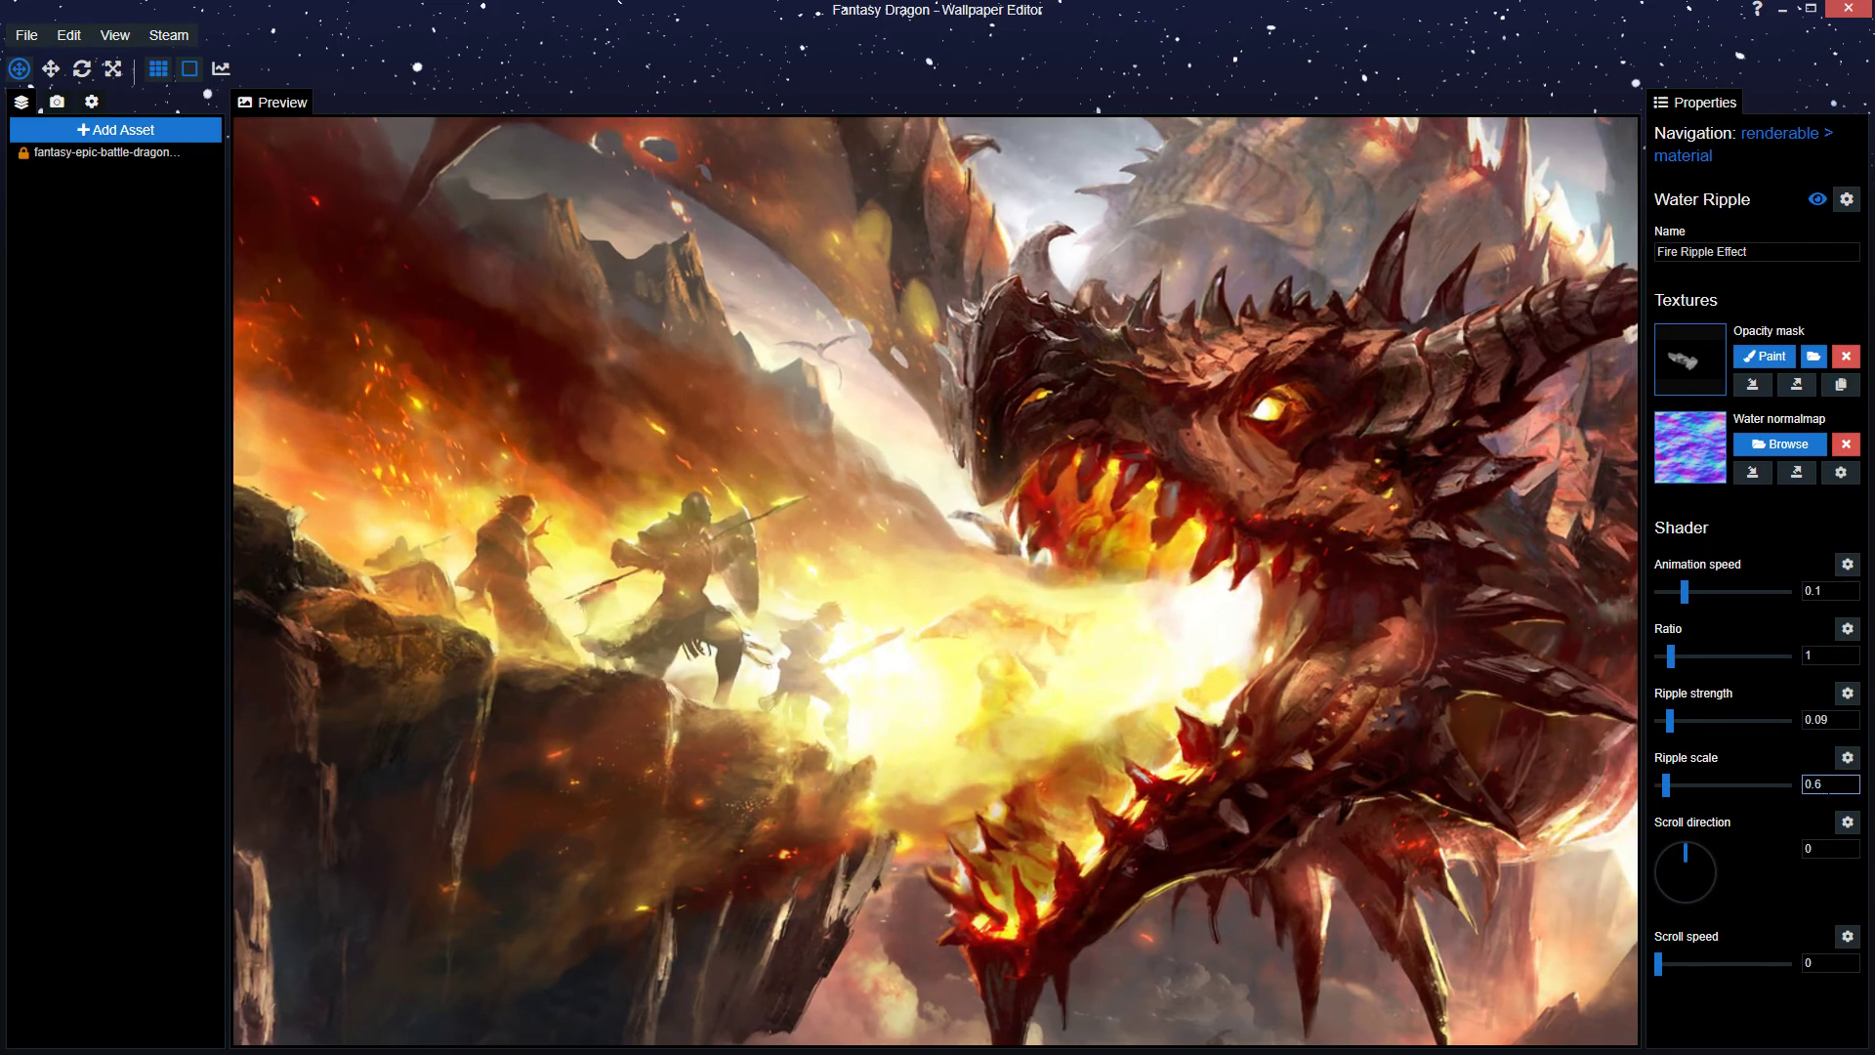
click(1099, 640)
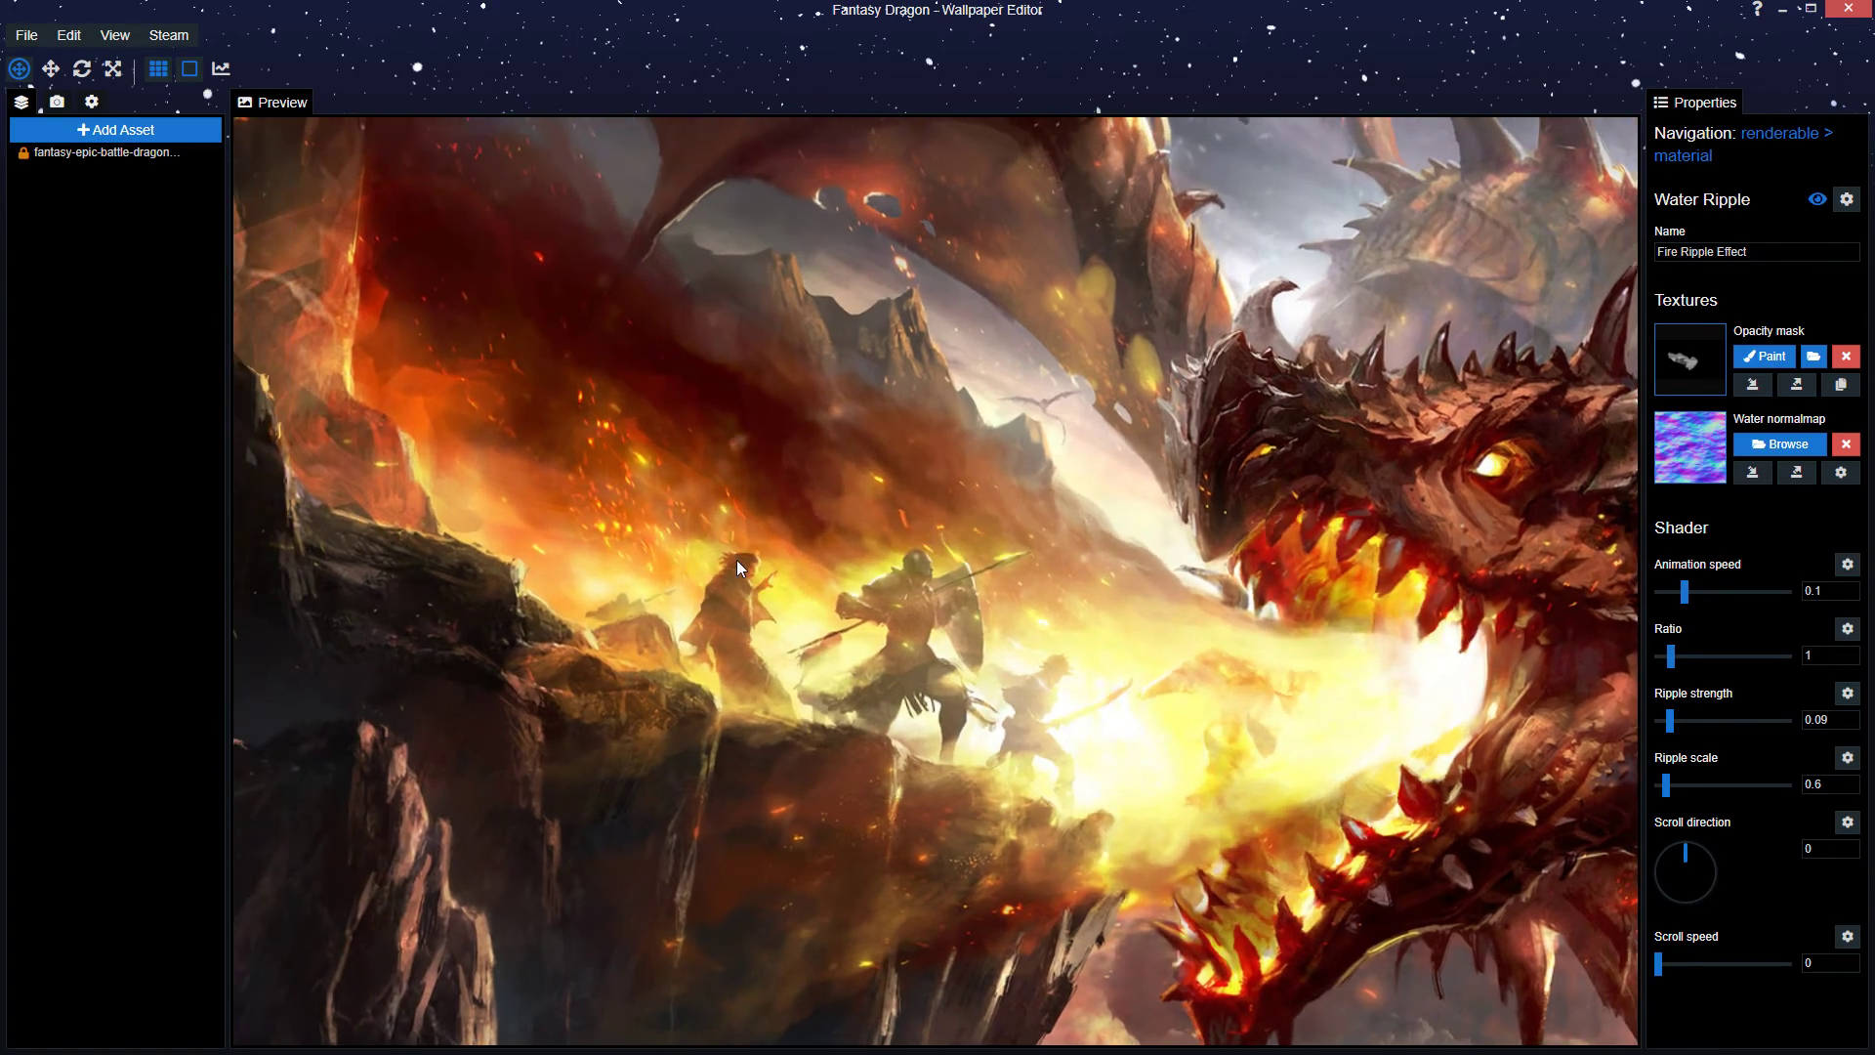
key(ctrl+s)
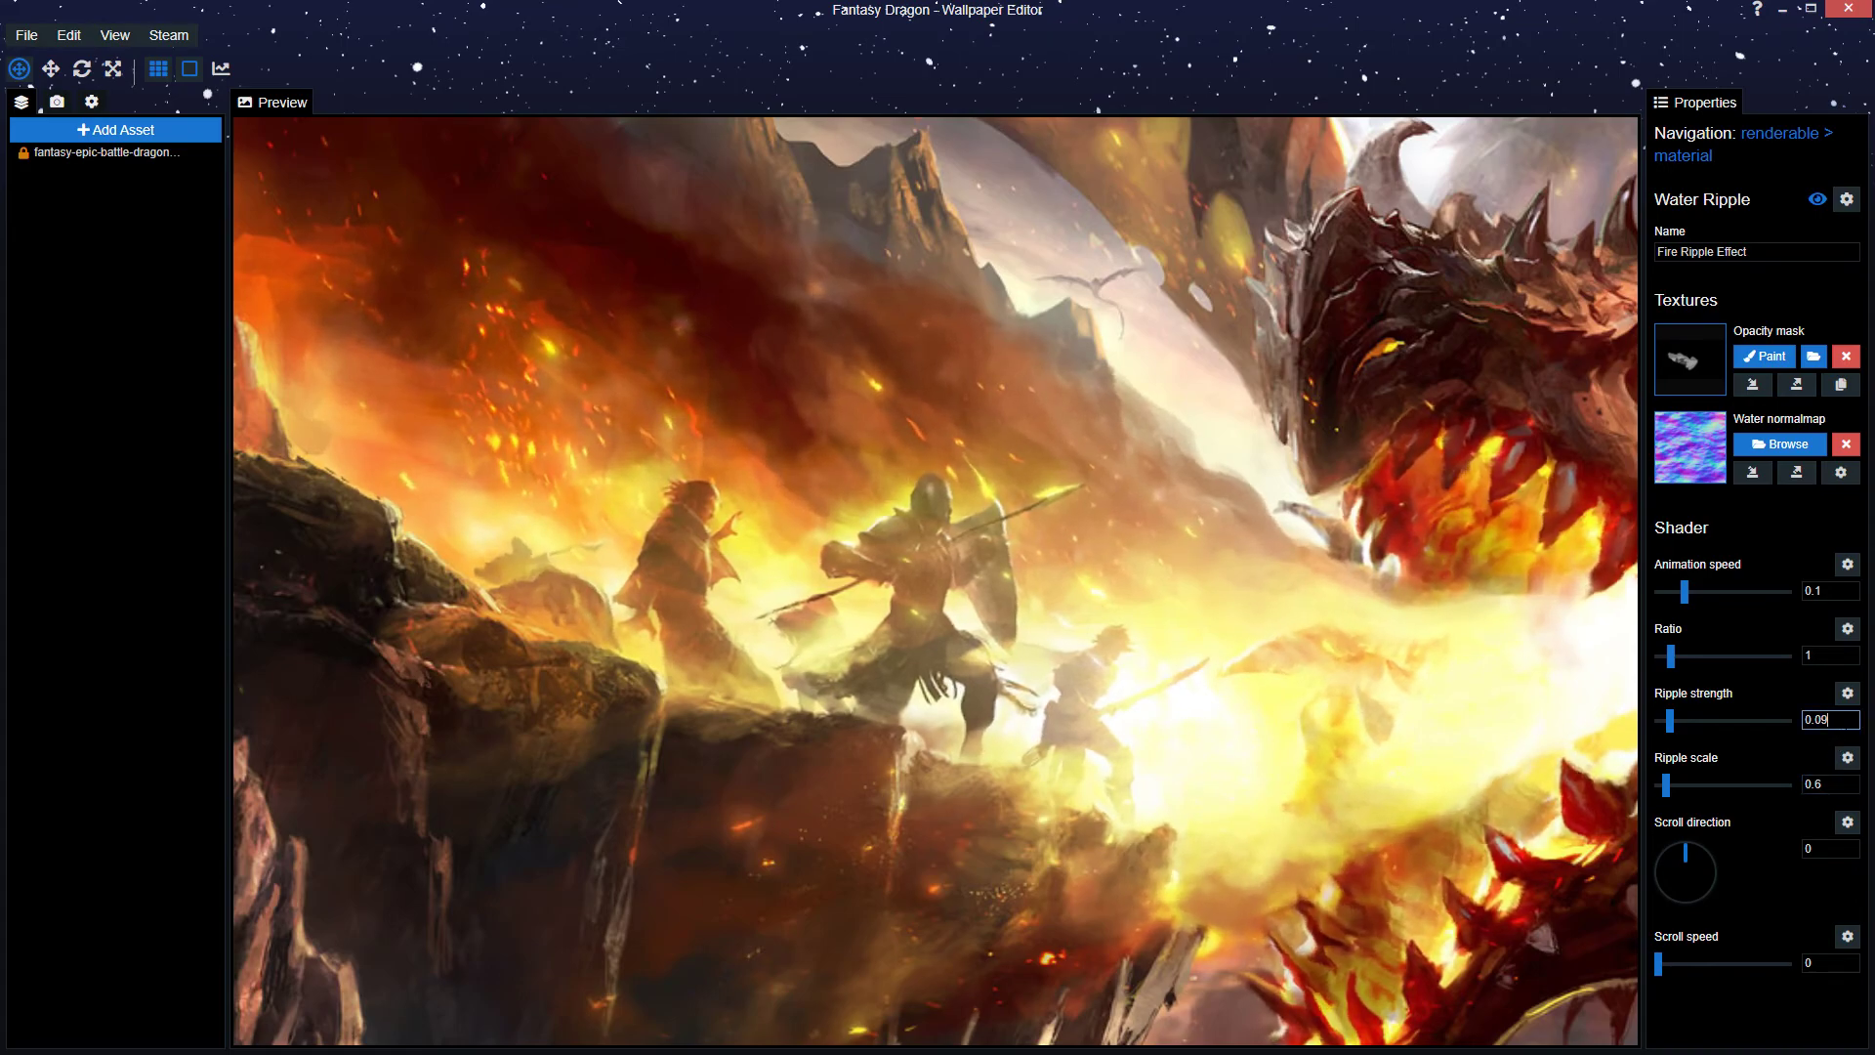
- Experiment with other strength and scale values, settling back on strength 0.09 and scale 0.6
key(BackSpace)
key(BackSpace)
text(1)
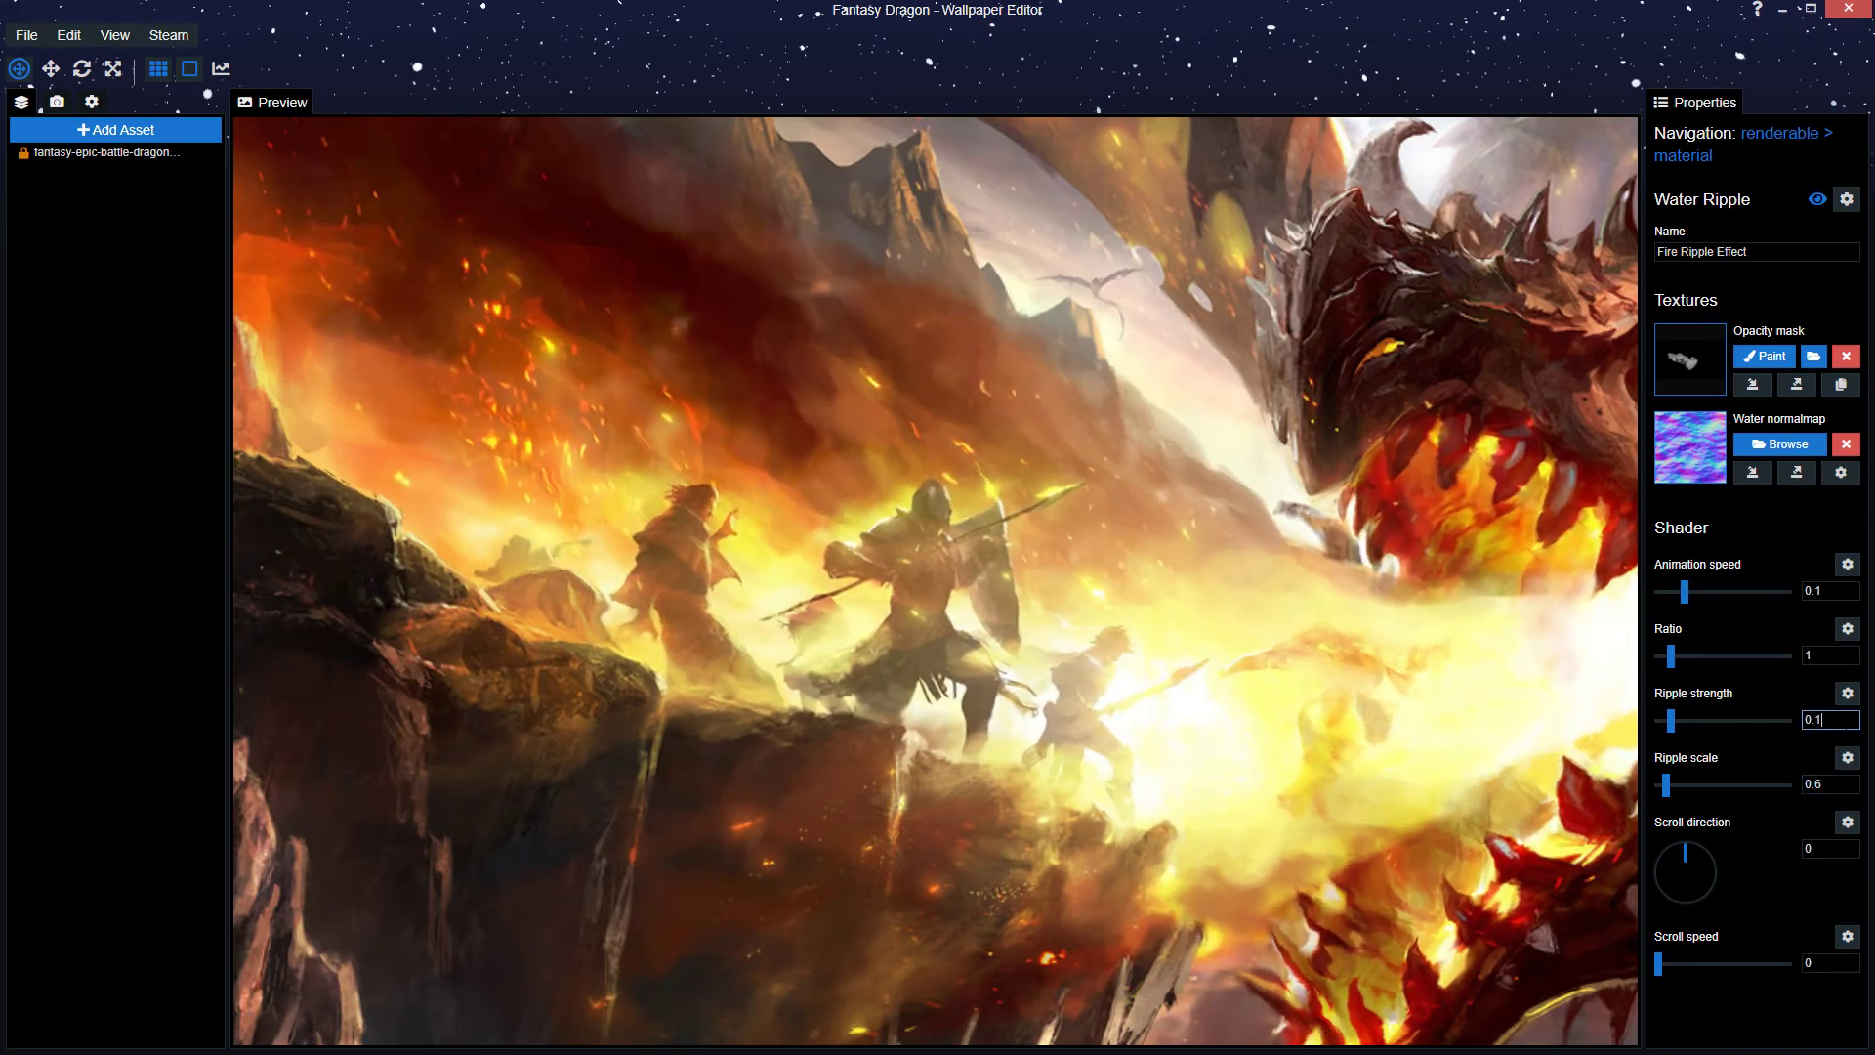
click(1813, 781)
click(1828, 785)
key(BackSpace)
text(7)
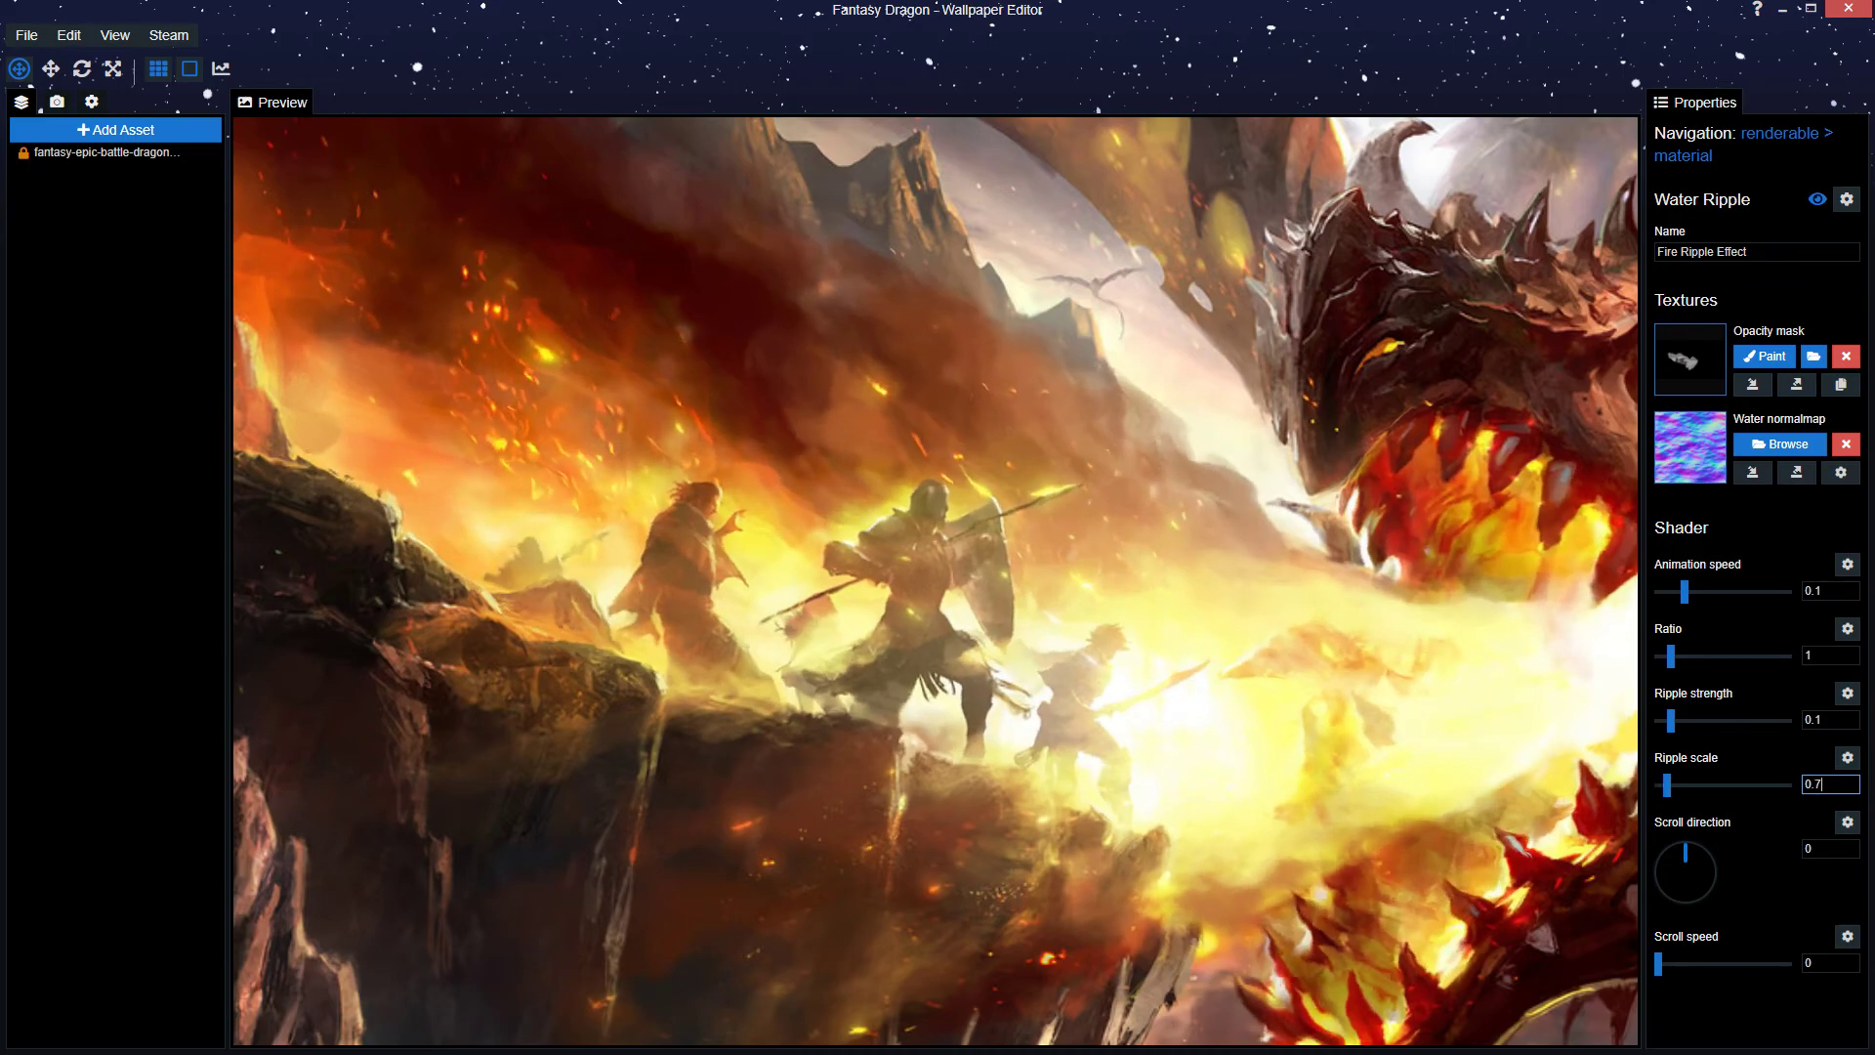
drag(955, 433, 838, 429)
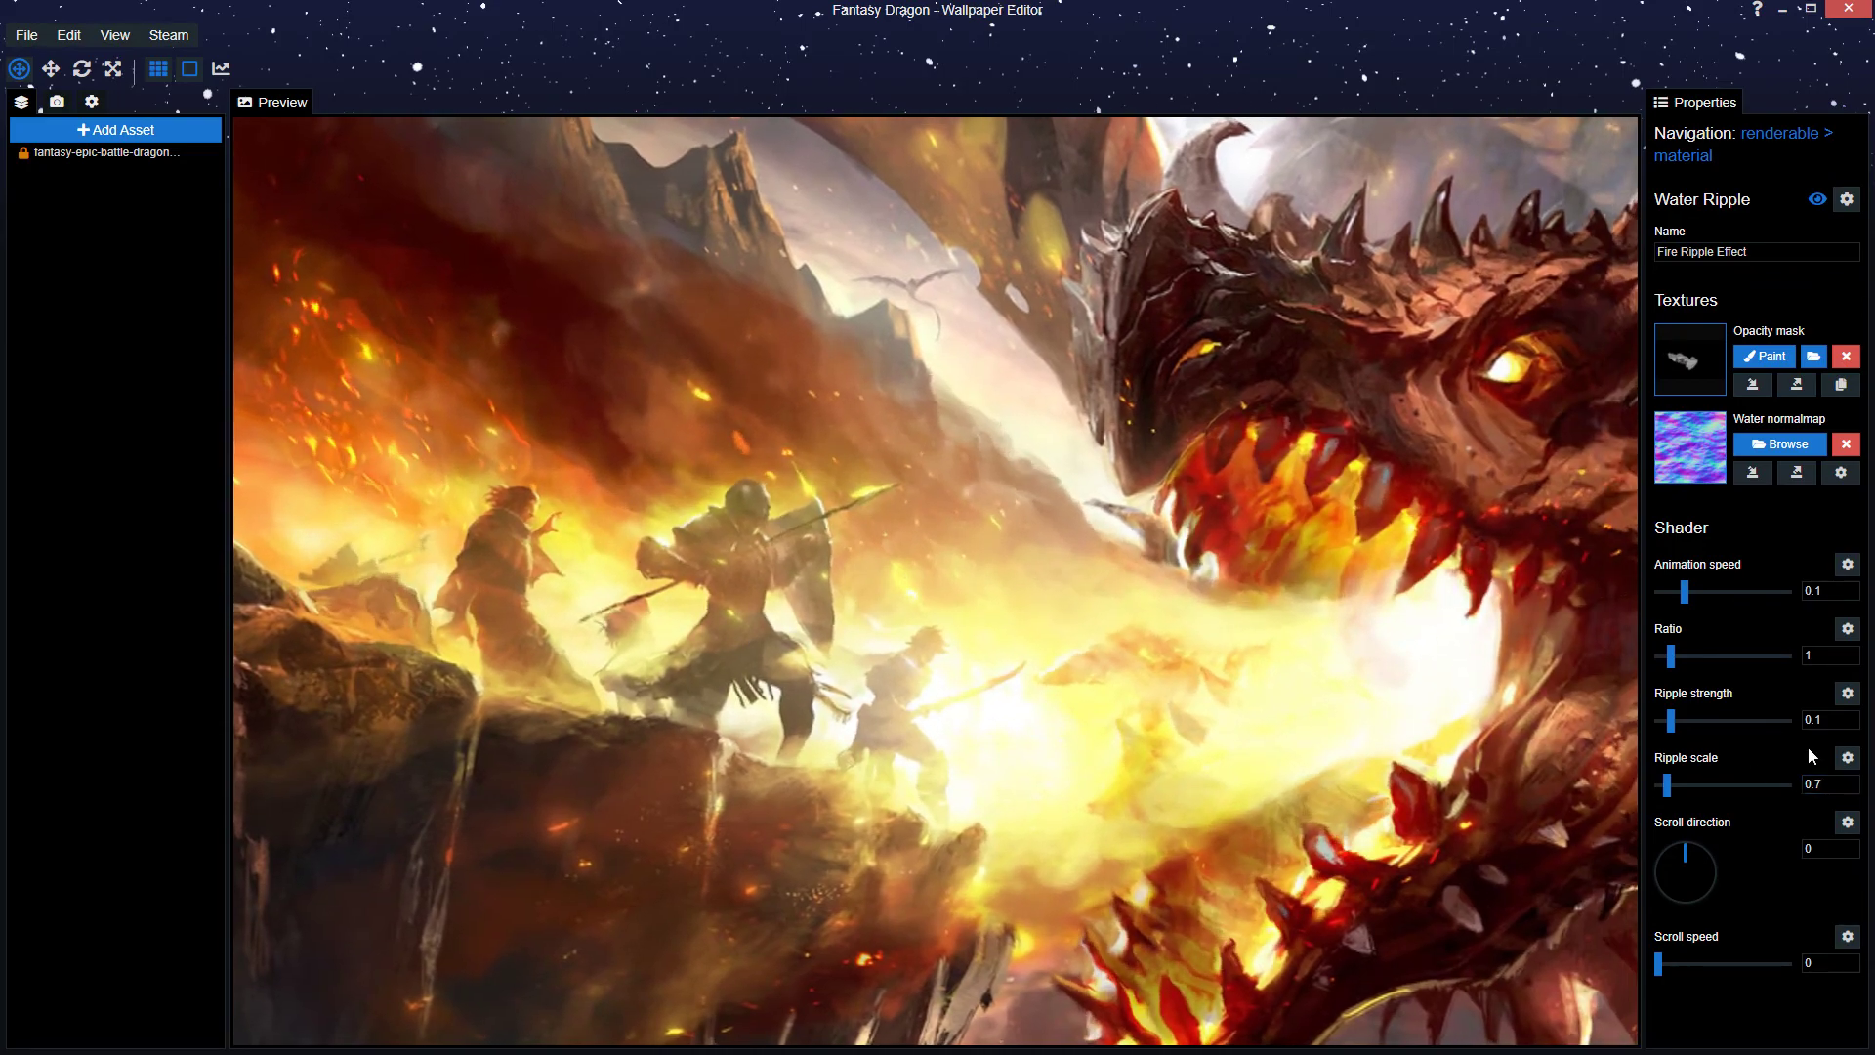
text(6)
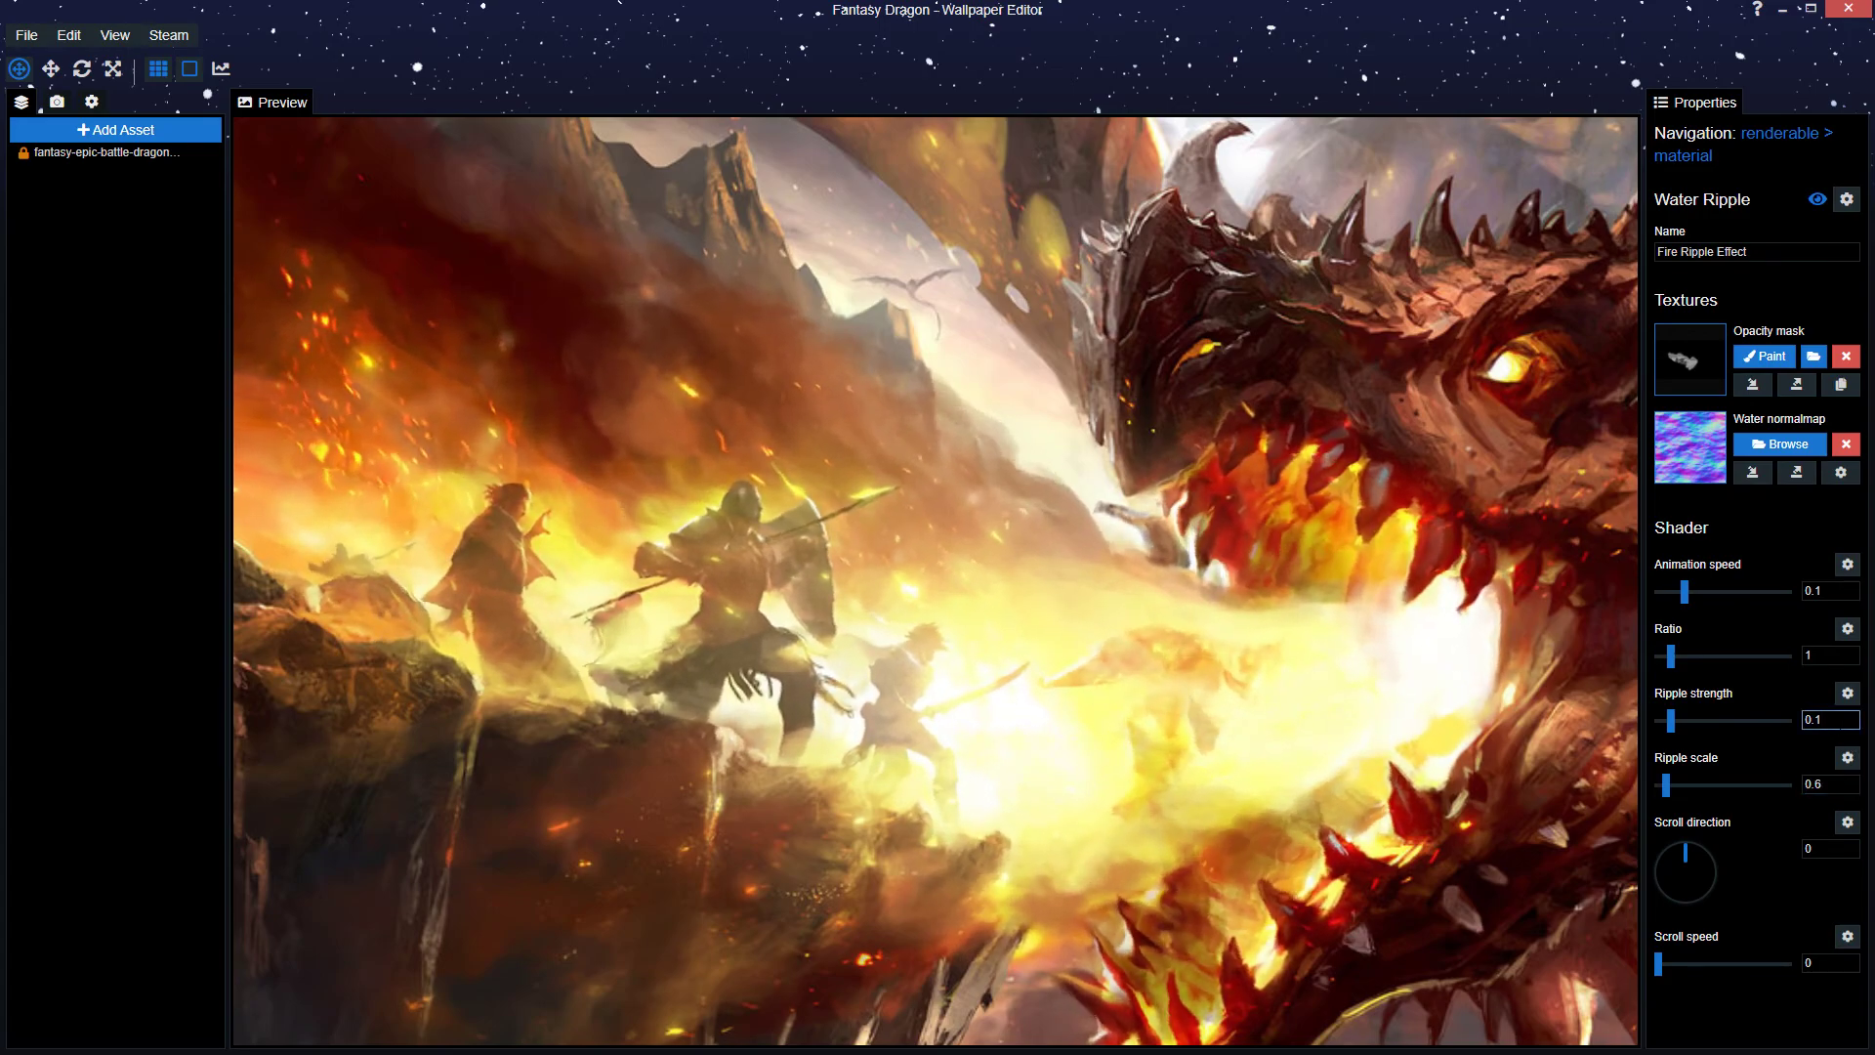
key(BackSpace)
text(09)
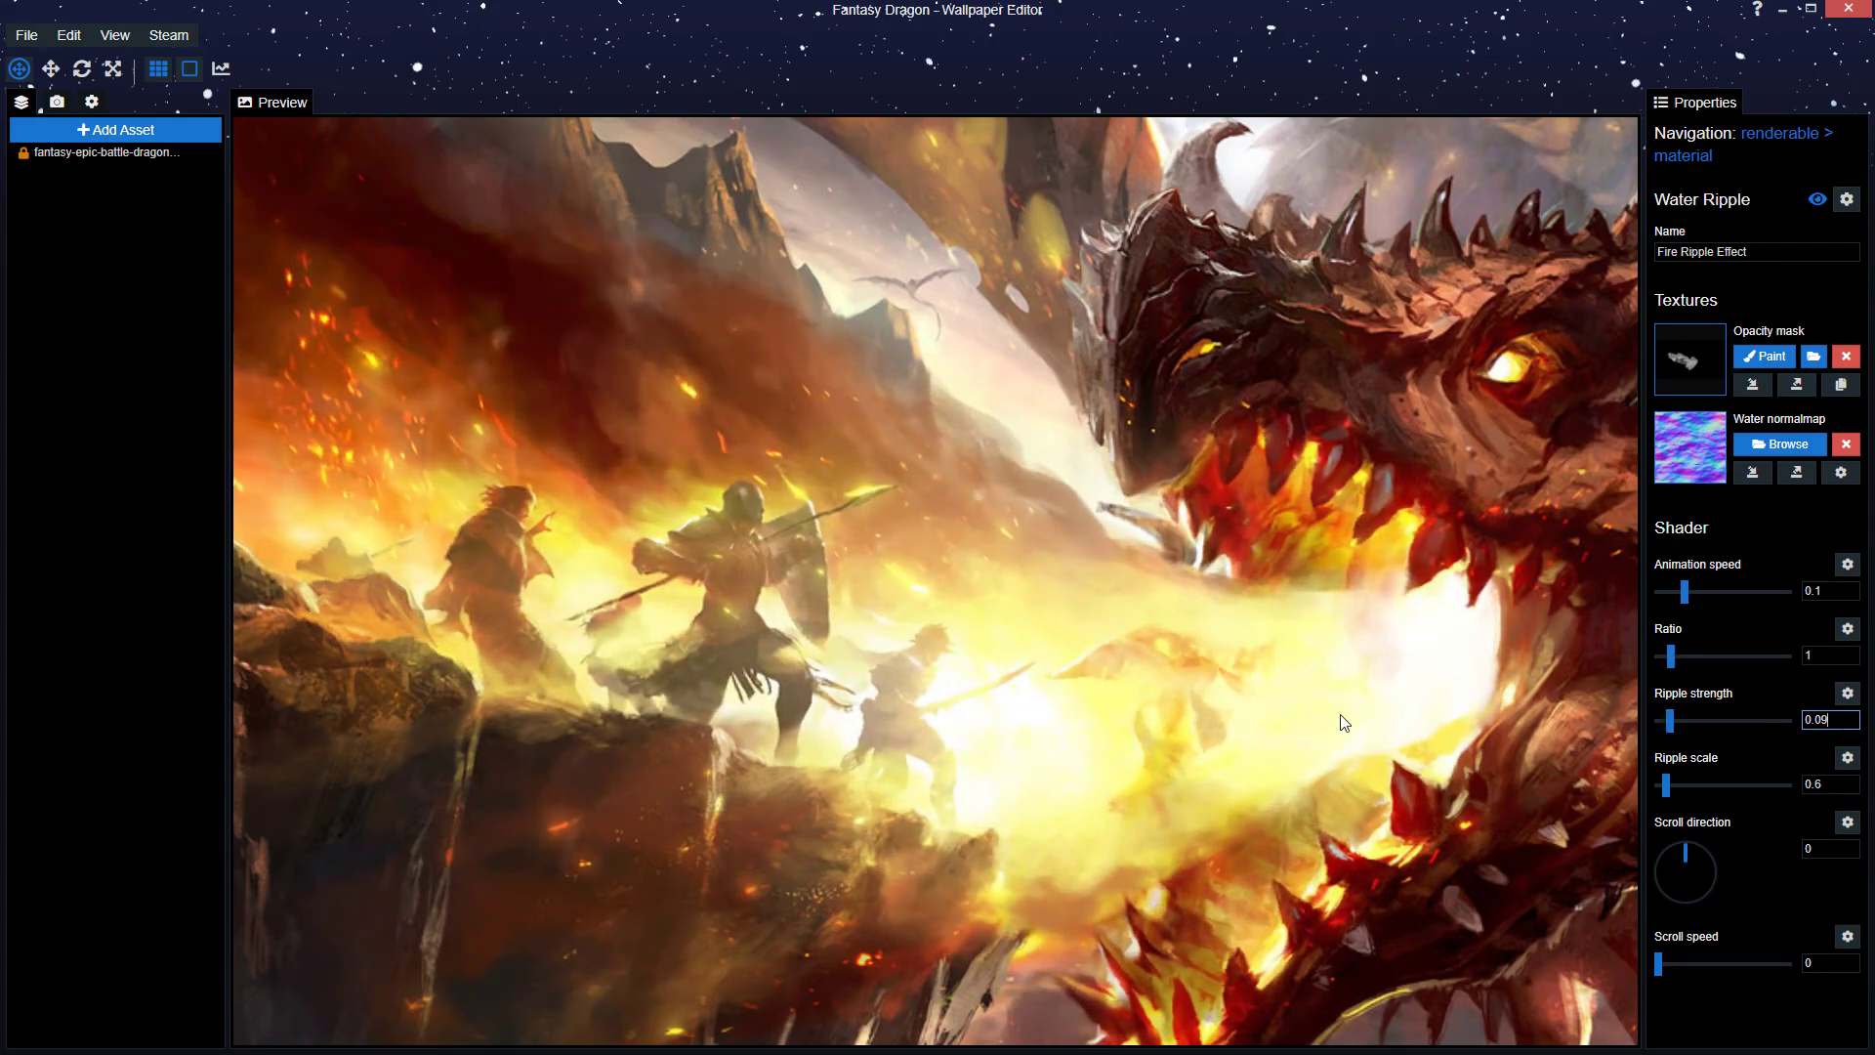
scroll(1333, 723, down, 2)
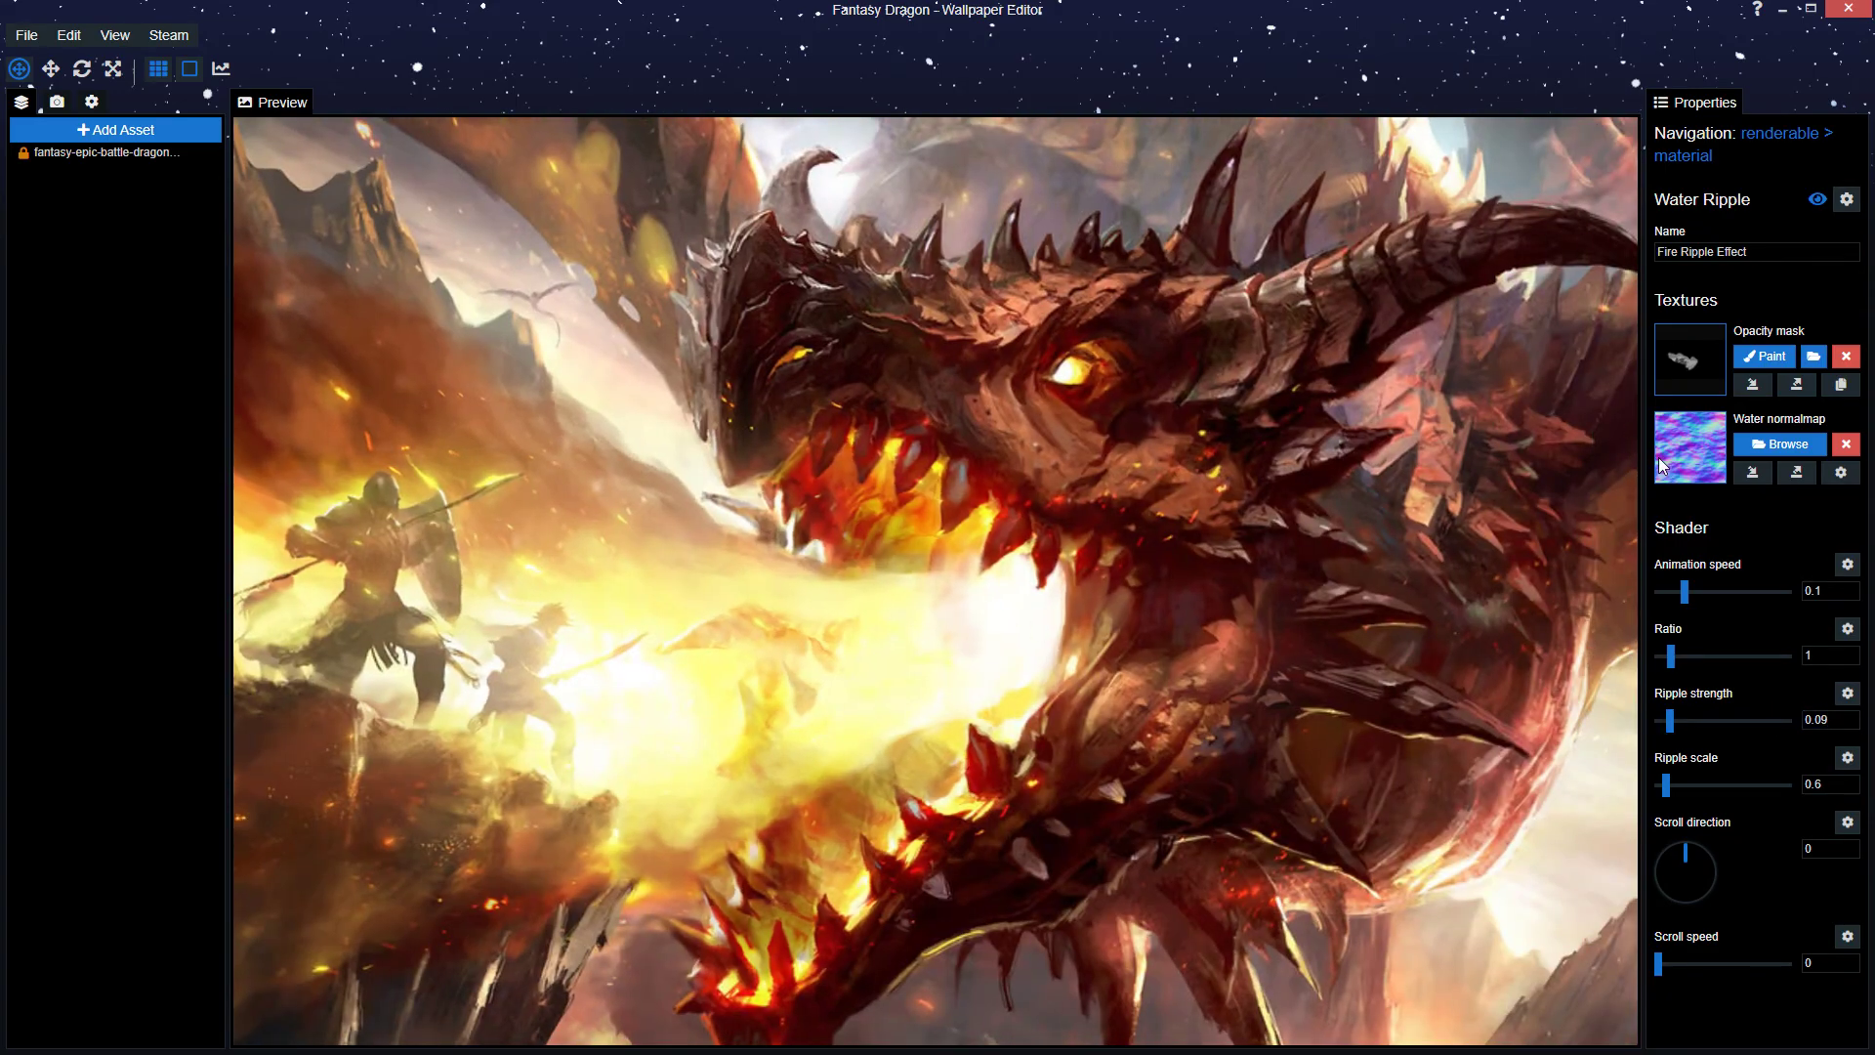
- Extend the Fire Ripple mask over the dragon's mouth and lower-jaw teeth, save, and apply it
click(1766, 357)
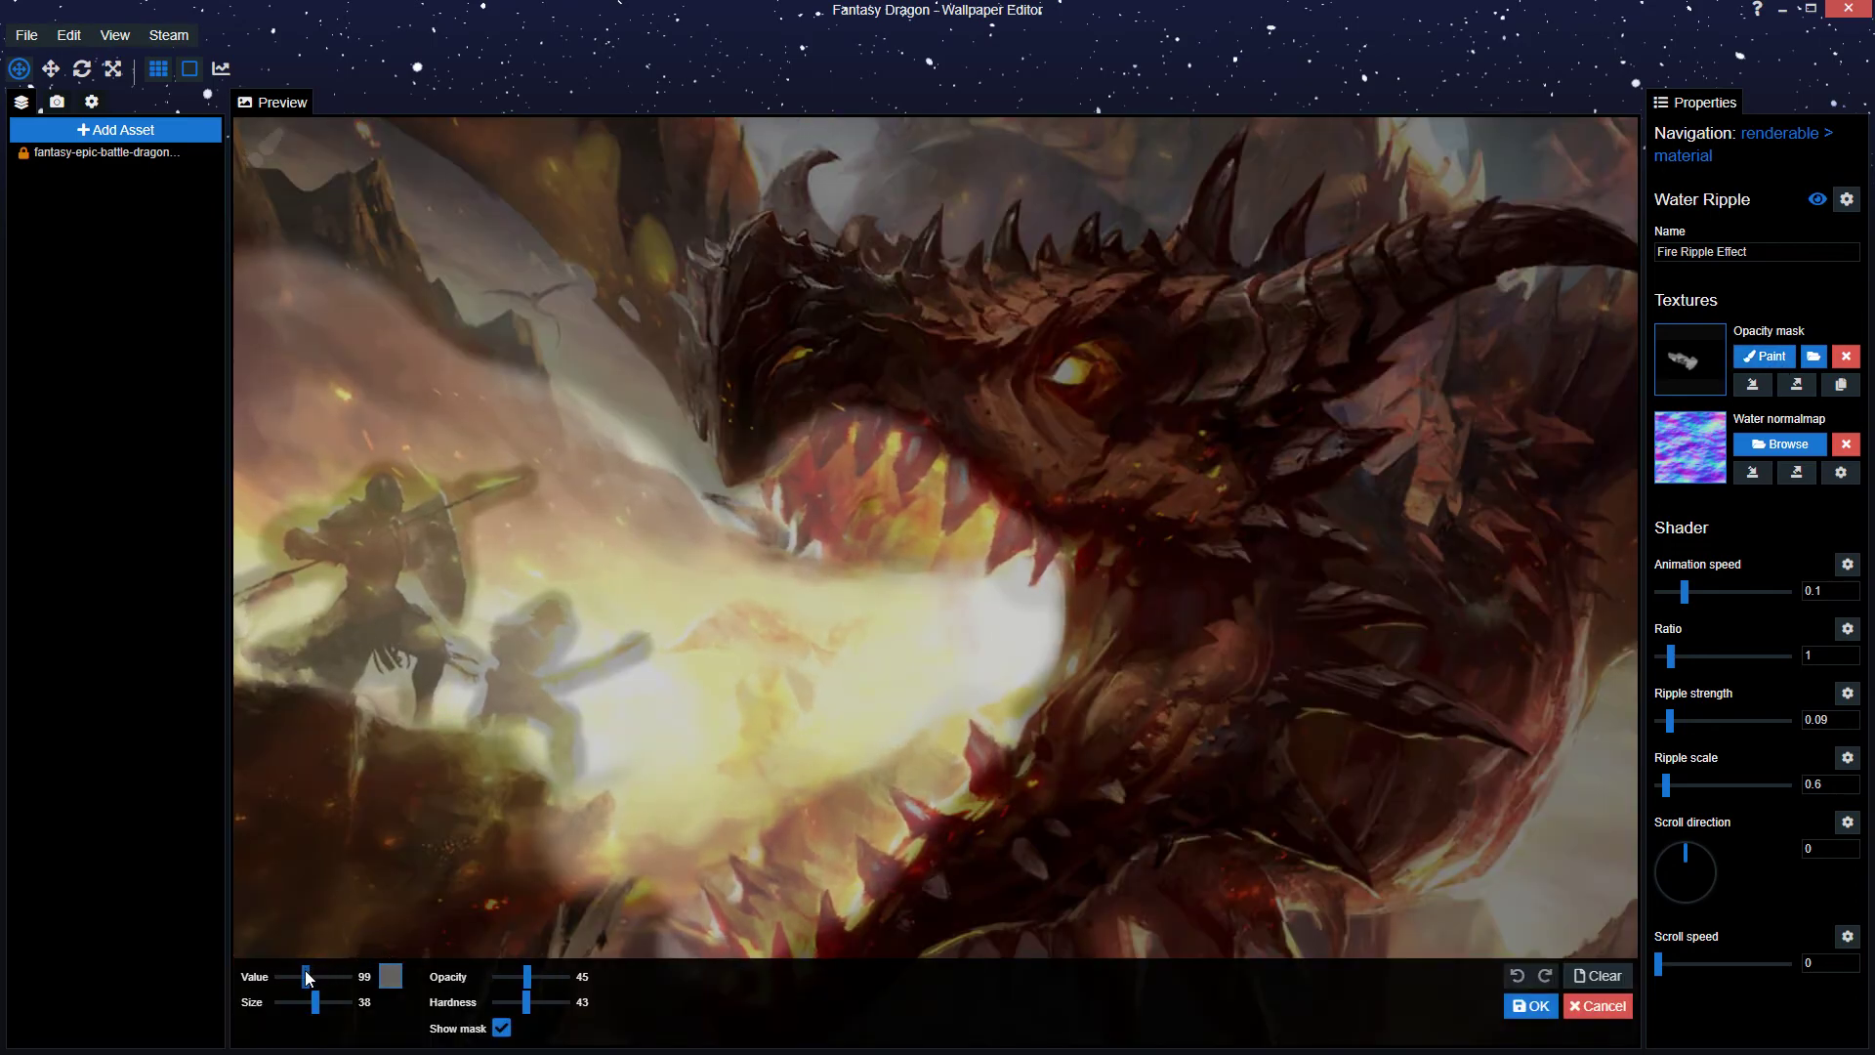
scroll(987, 501, up, 6)
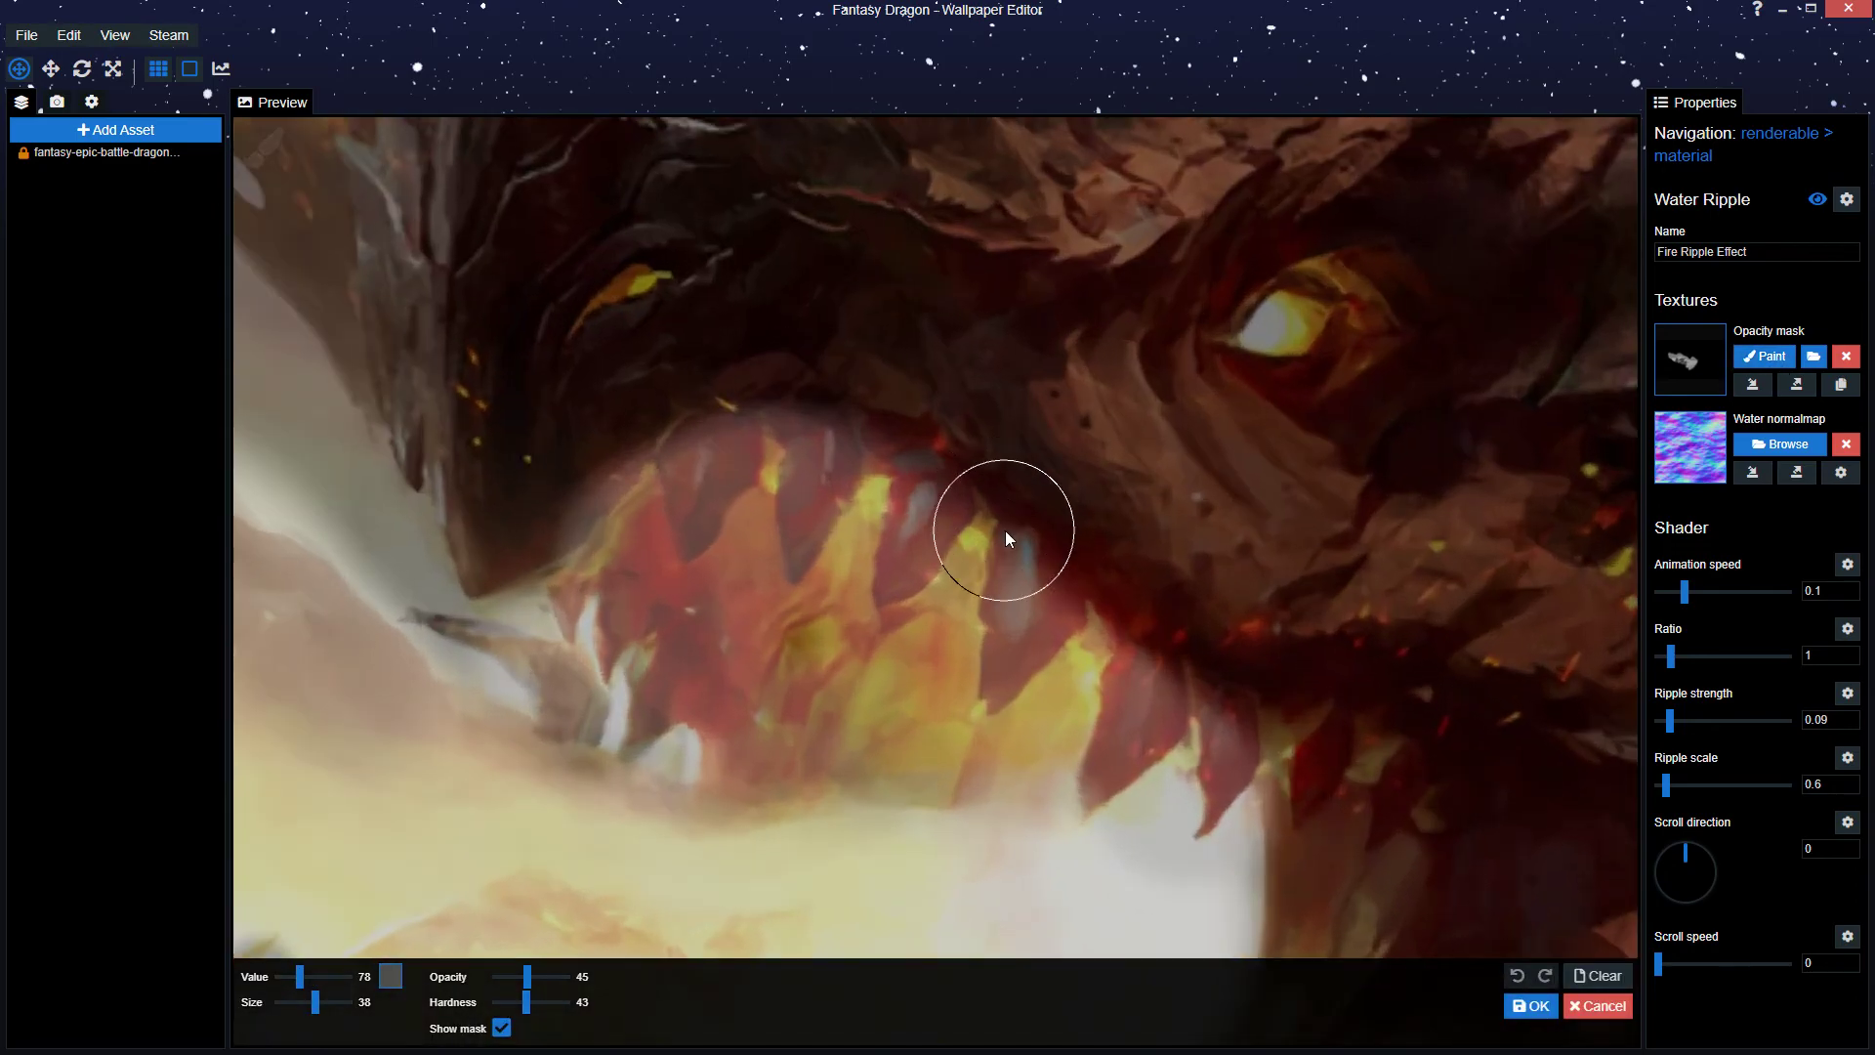
drag(859, 490, 831, 488)
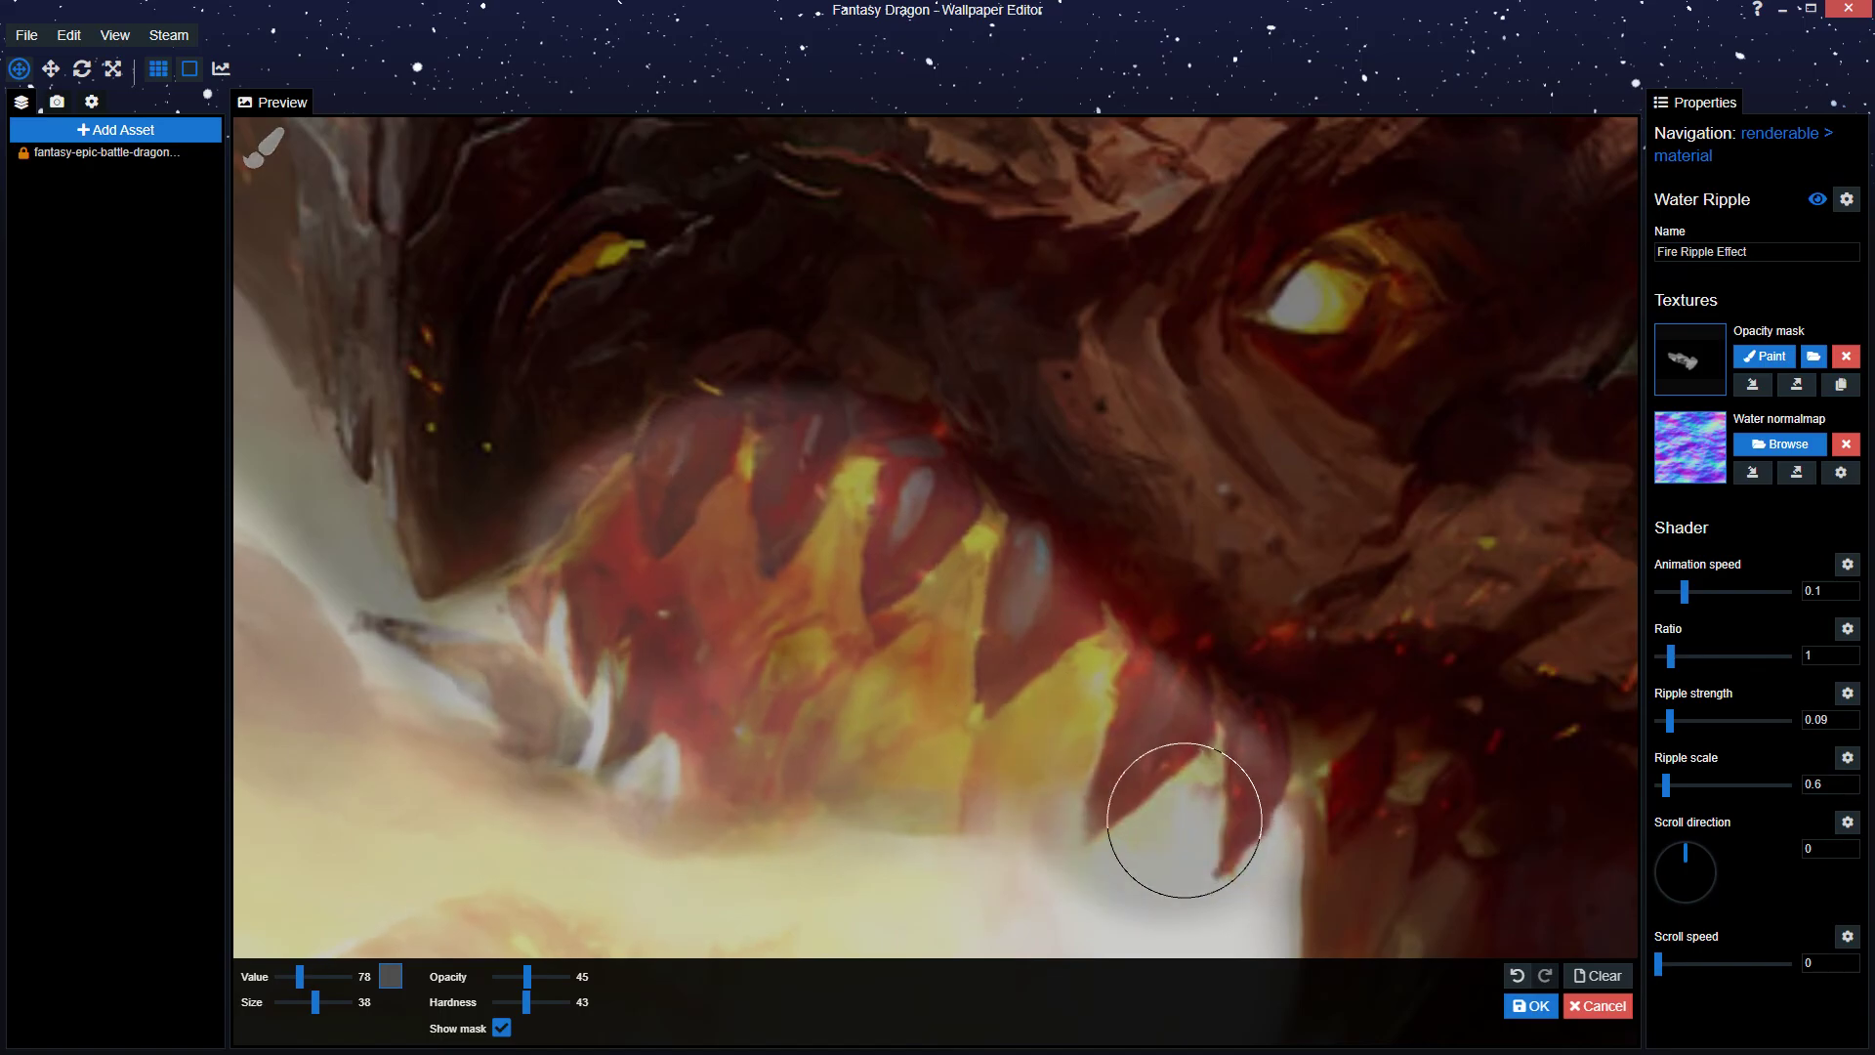
mouse_move(861, 713)
mouse_down()
mouse_move(611, 653)
mouse_move(749, 507)
mouse_move(975, 642)
mouse_move(1118, 772)
mouse_up()
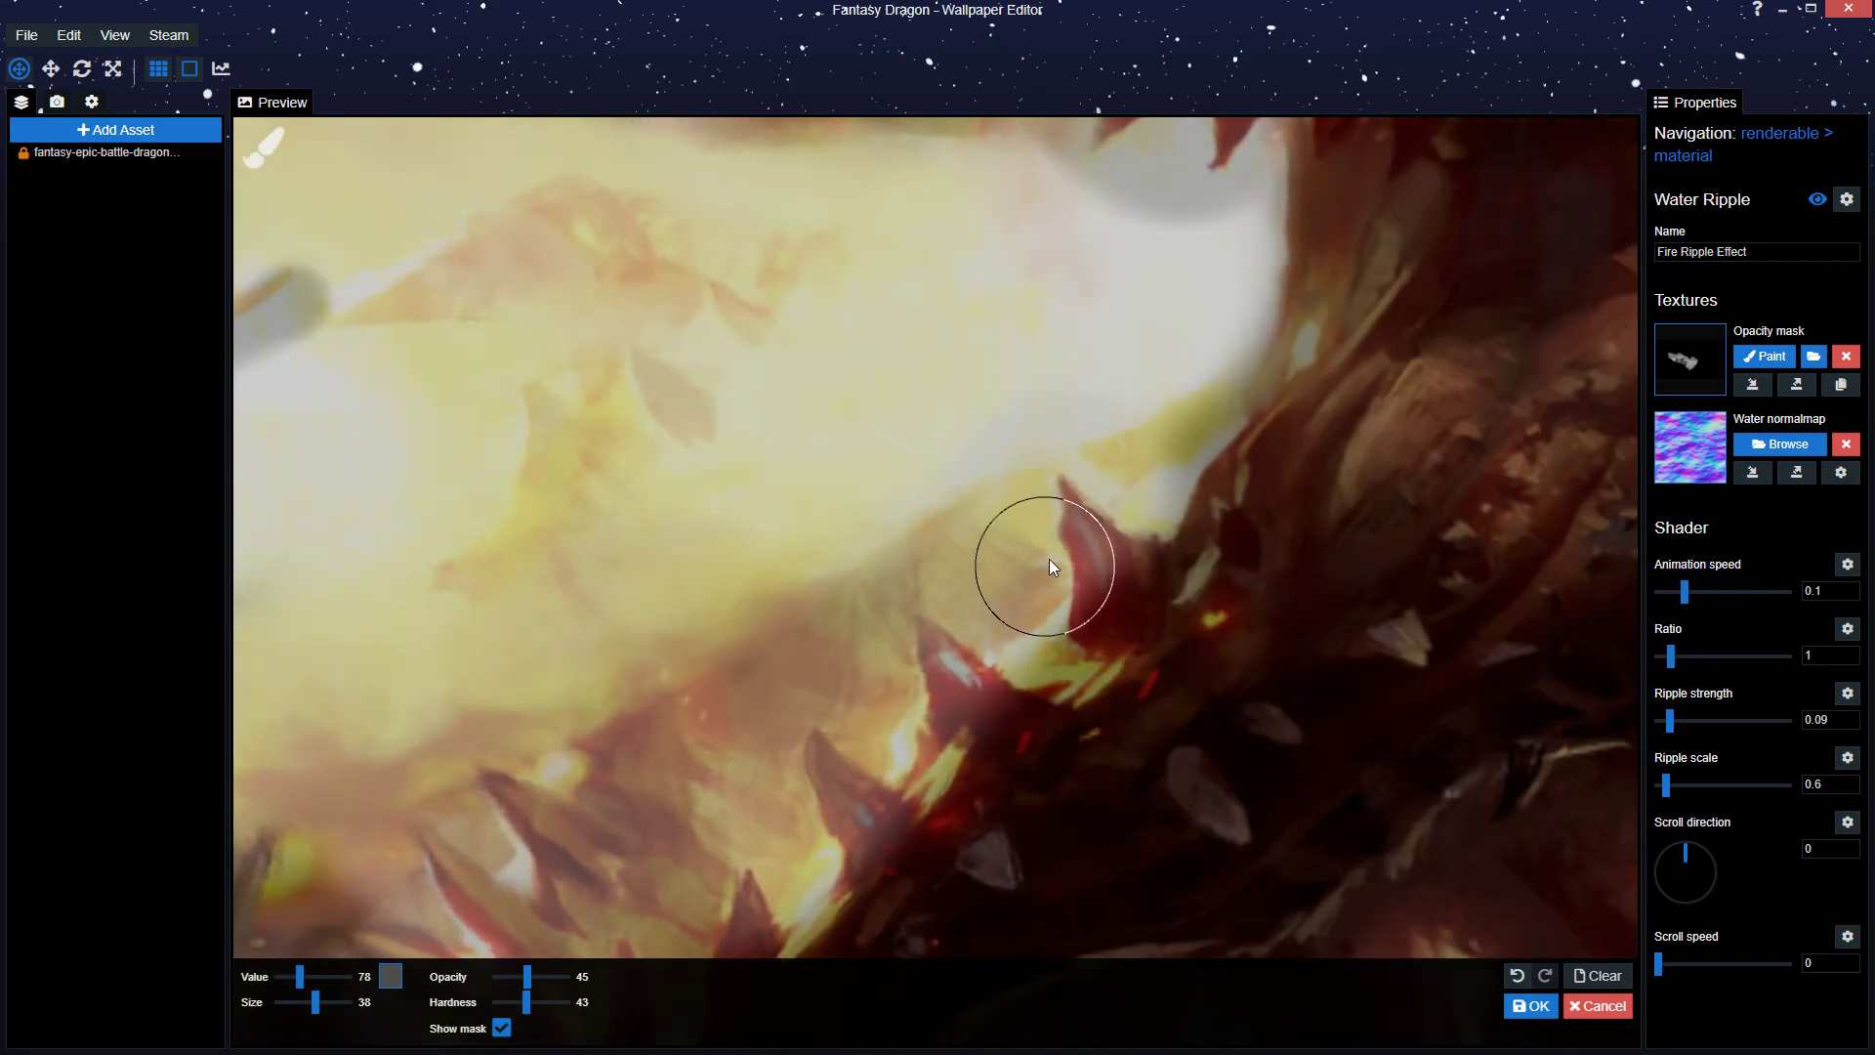
key(ctrl+s)
drag(747, 910, 872, 688)
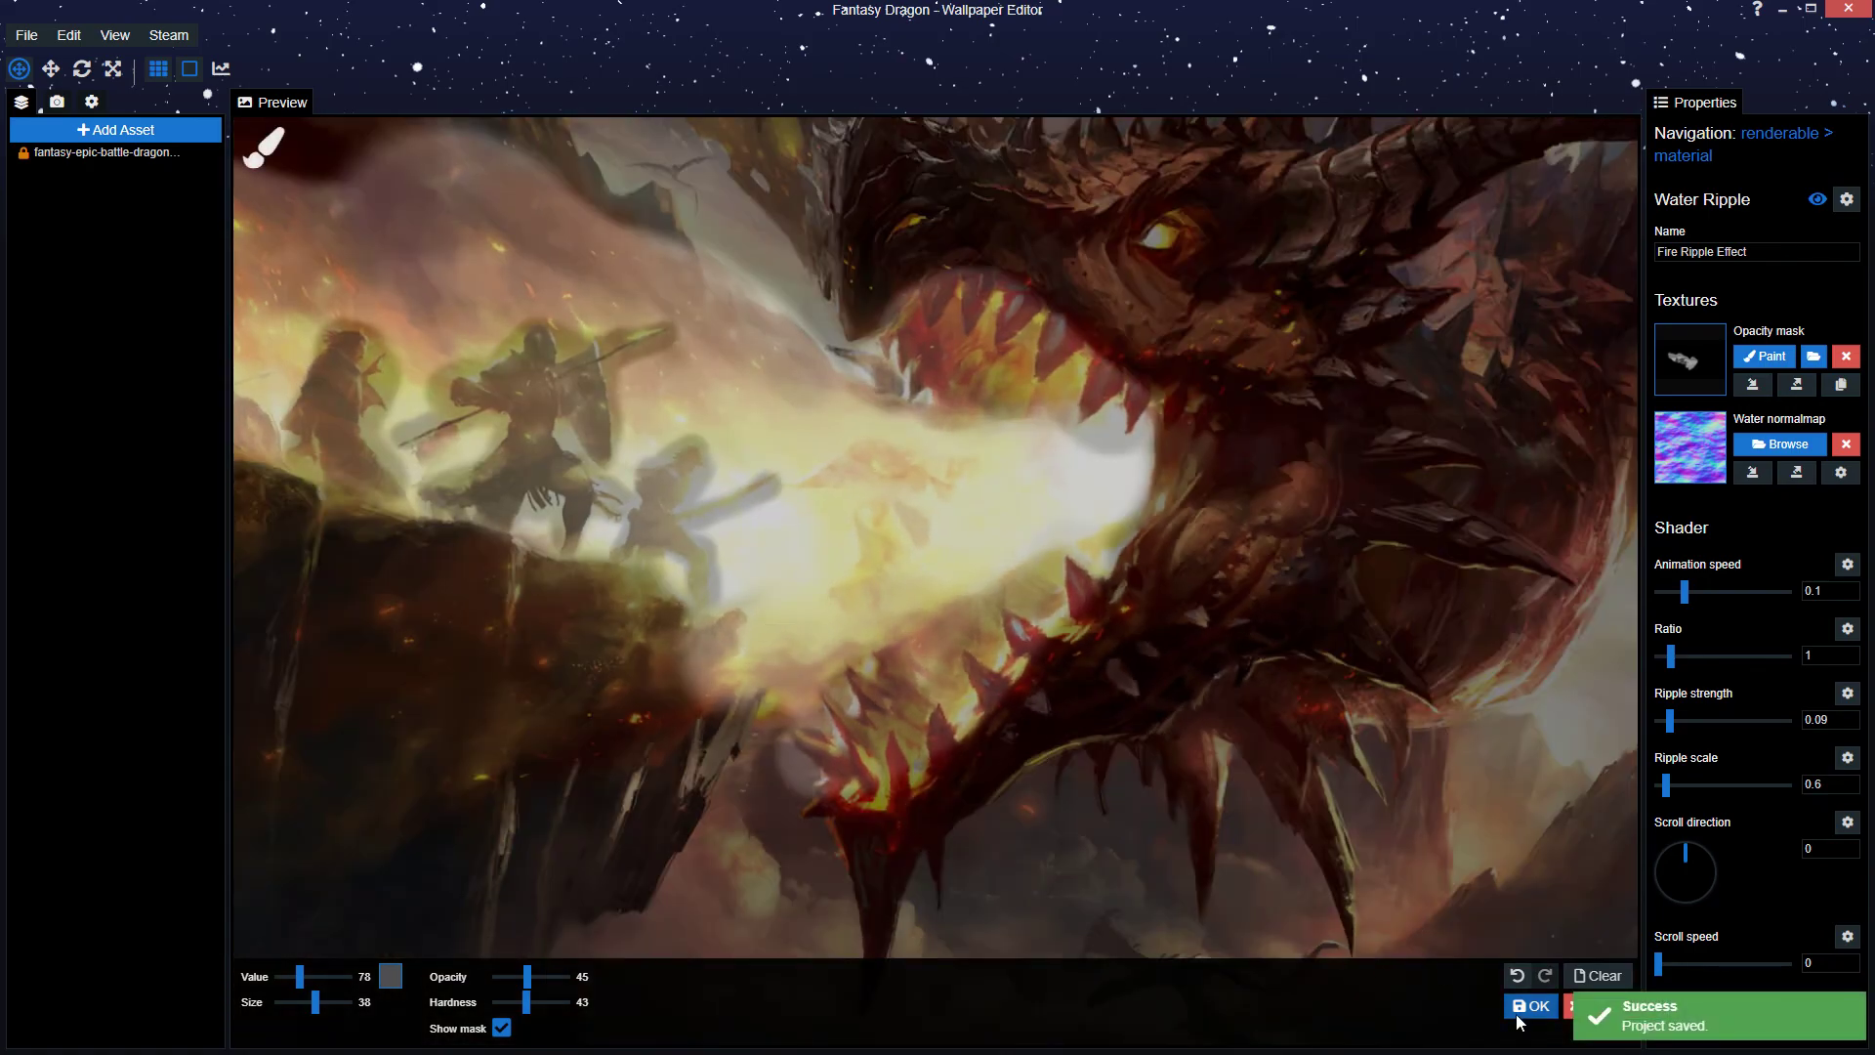
click(1523, 1012)
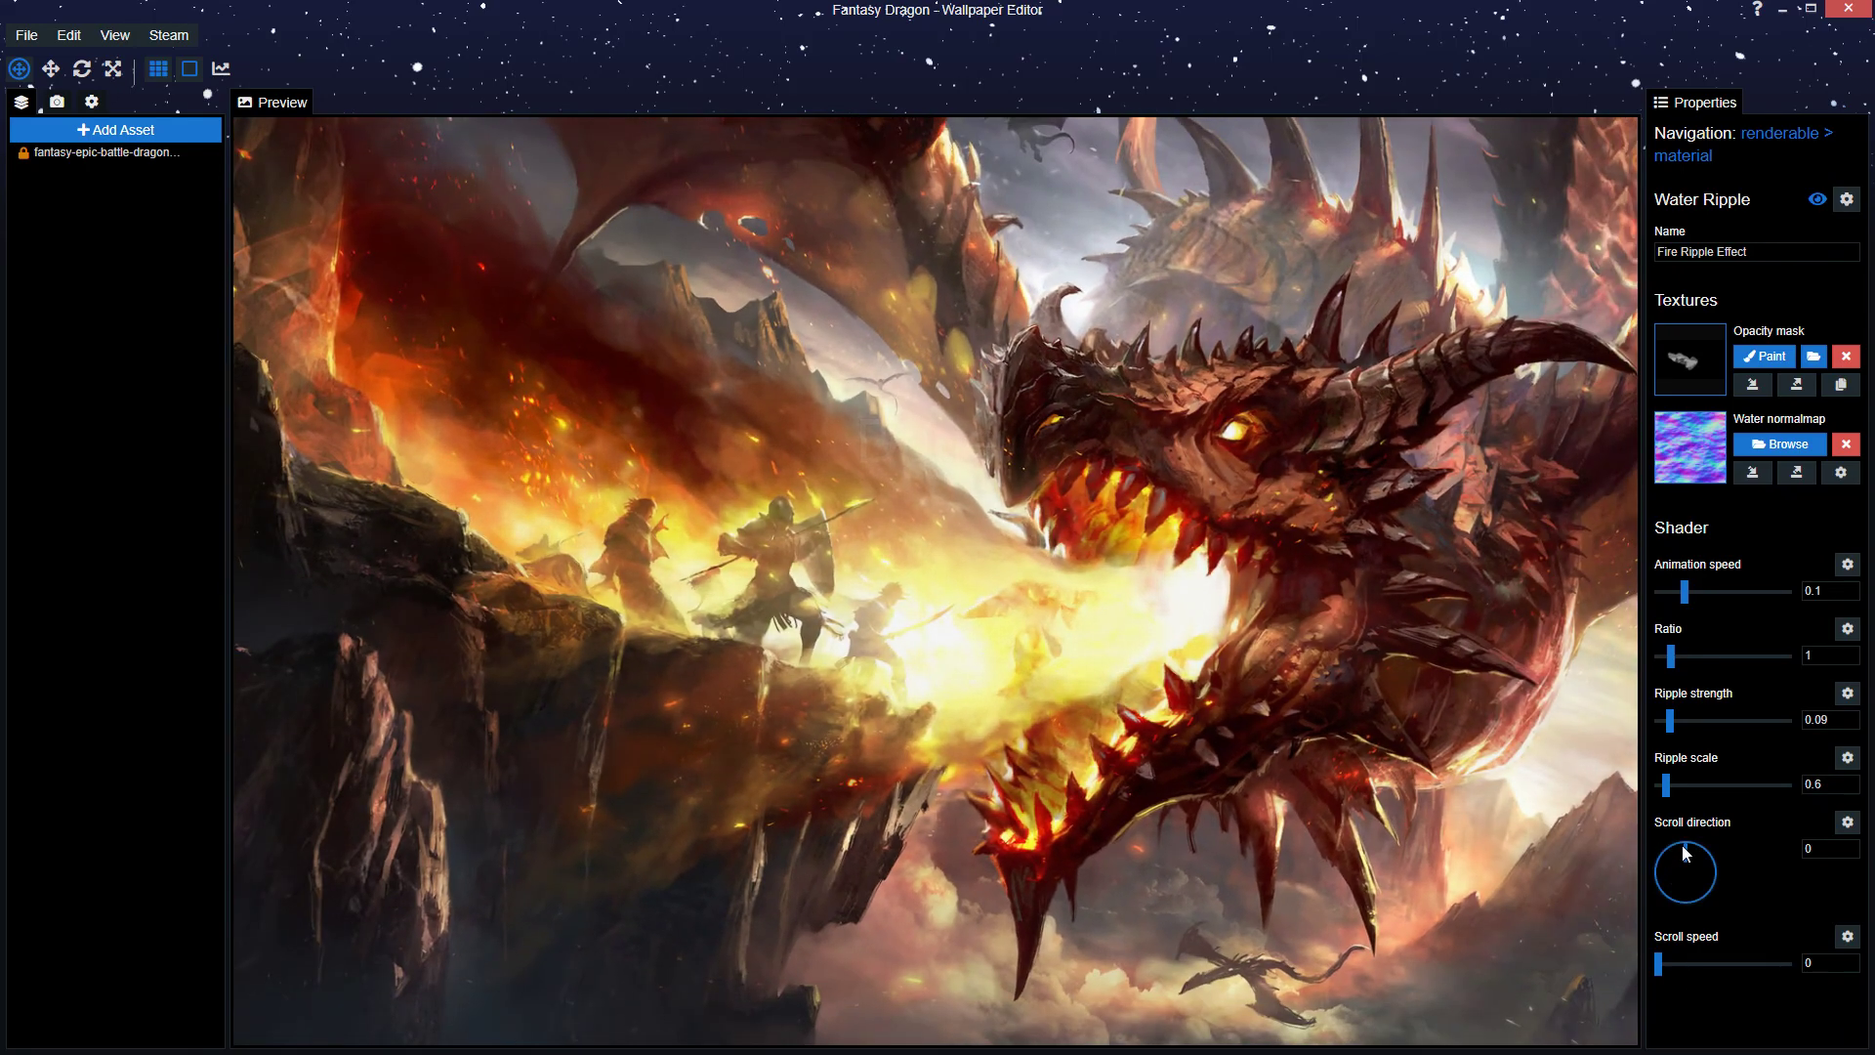
- Rotate the Fire Ripple scroll direction leftward to -80 and watch the ripples drift
drag(1682, 845, 1652, 855)
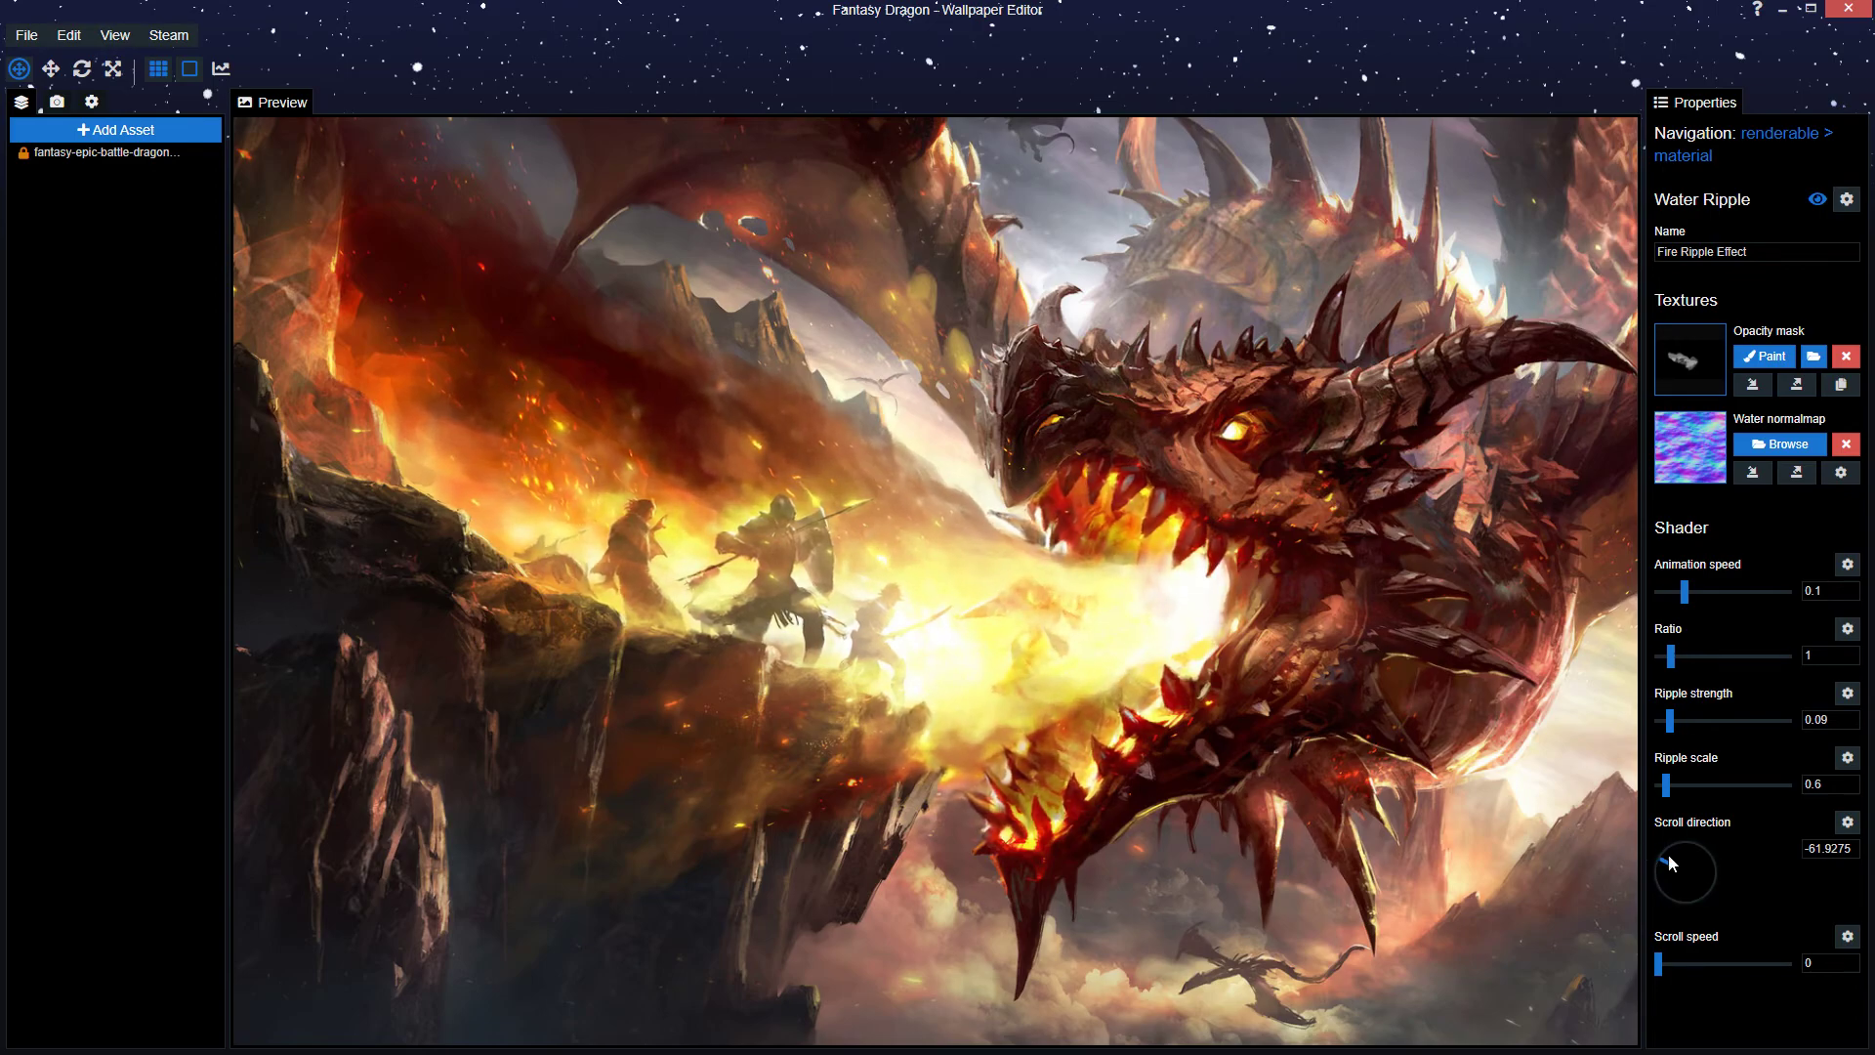
drag(1657, 866, 1650, 871)
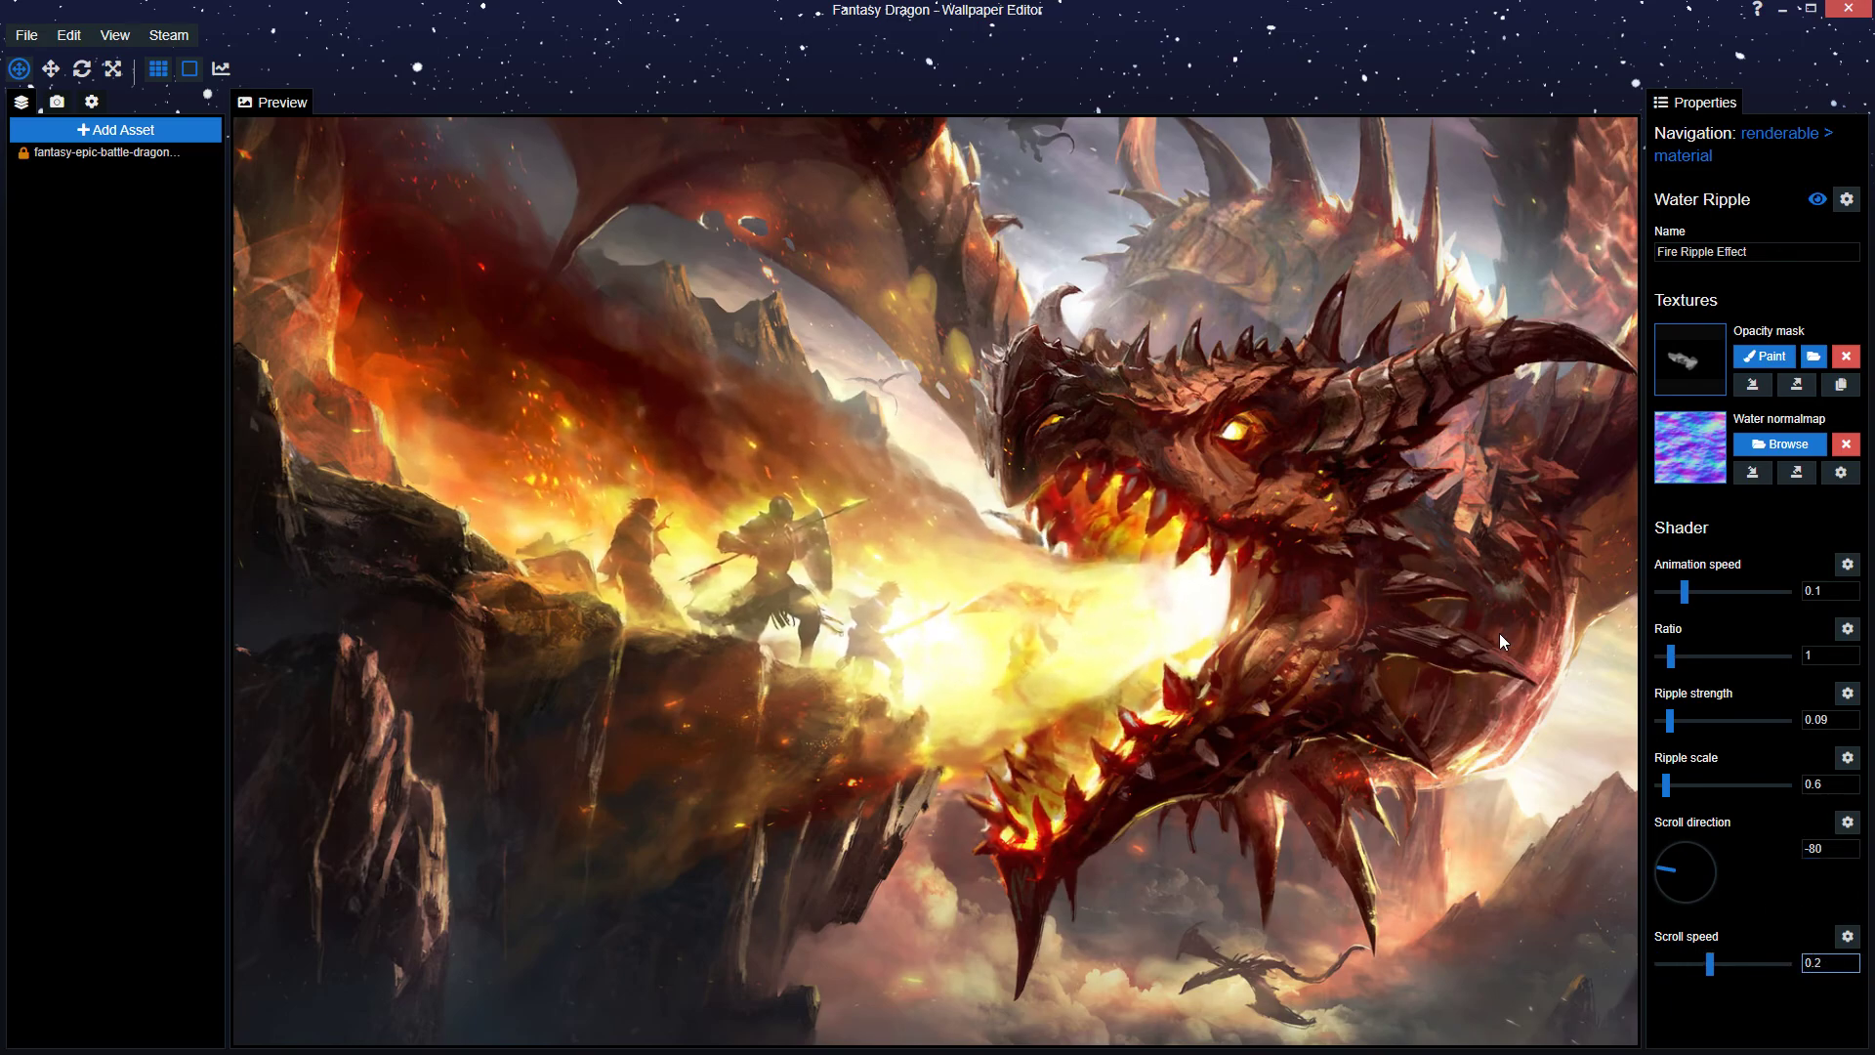
mouse_move(1391, 635)
mouse_down()
mouse_move(1240, 617)
mouse_move(1400, 615)
mouse_up()
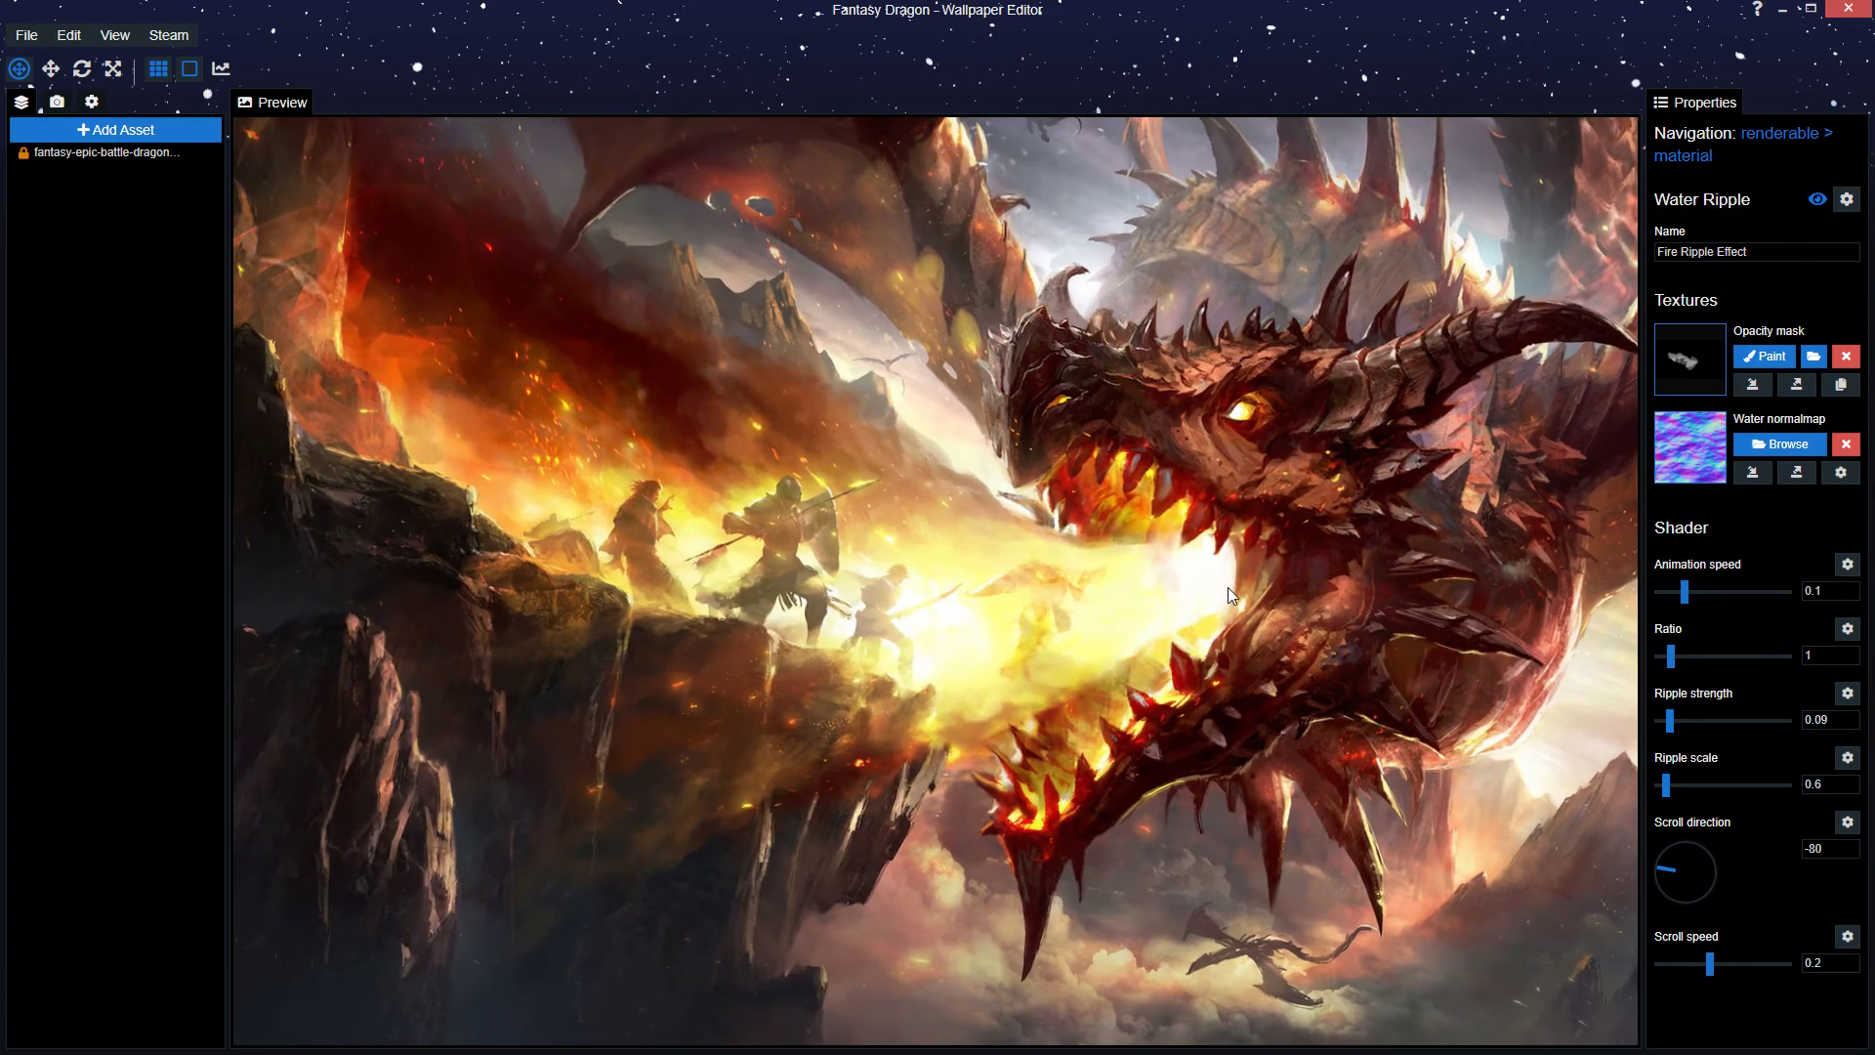
drag(1248, 634, 1213, 635)
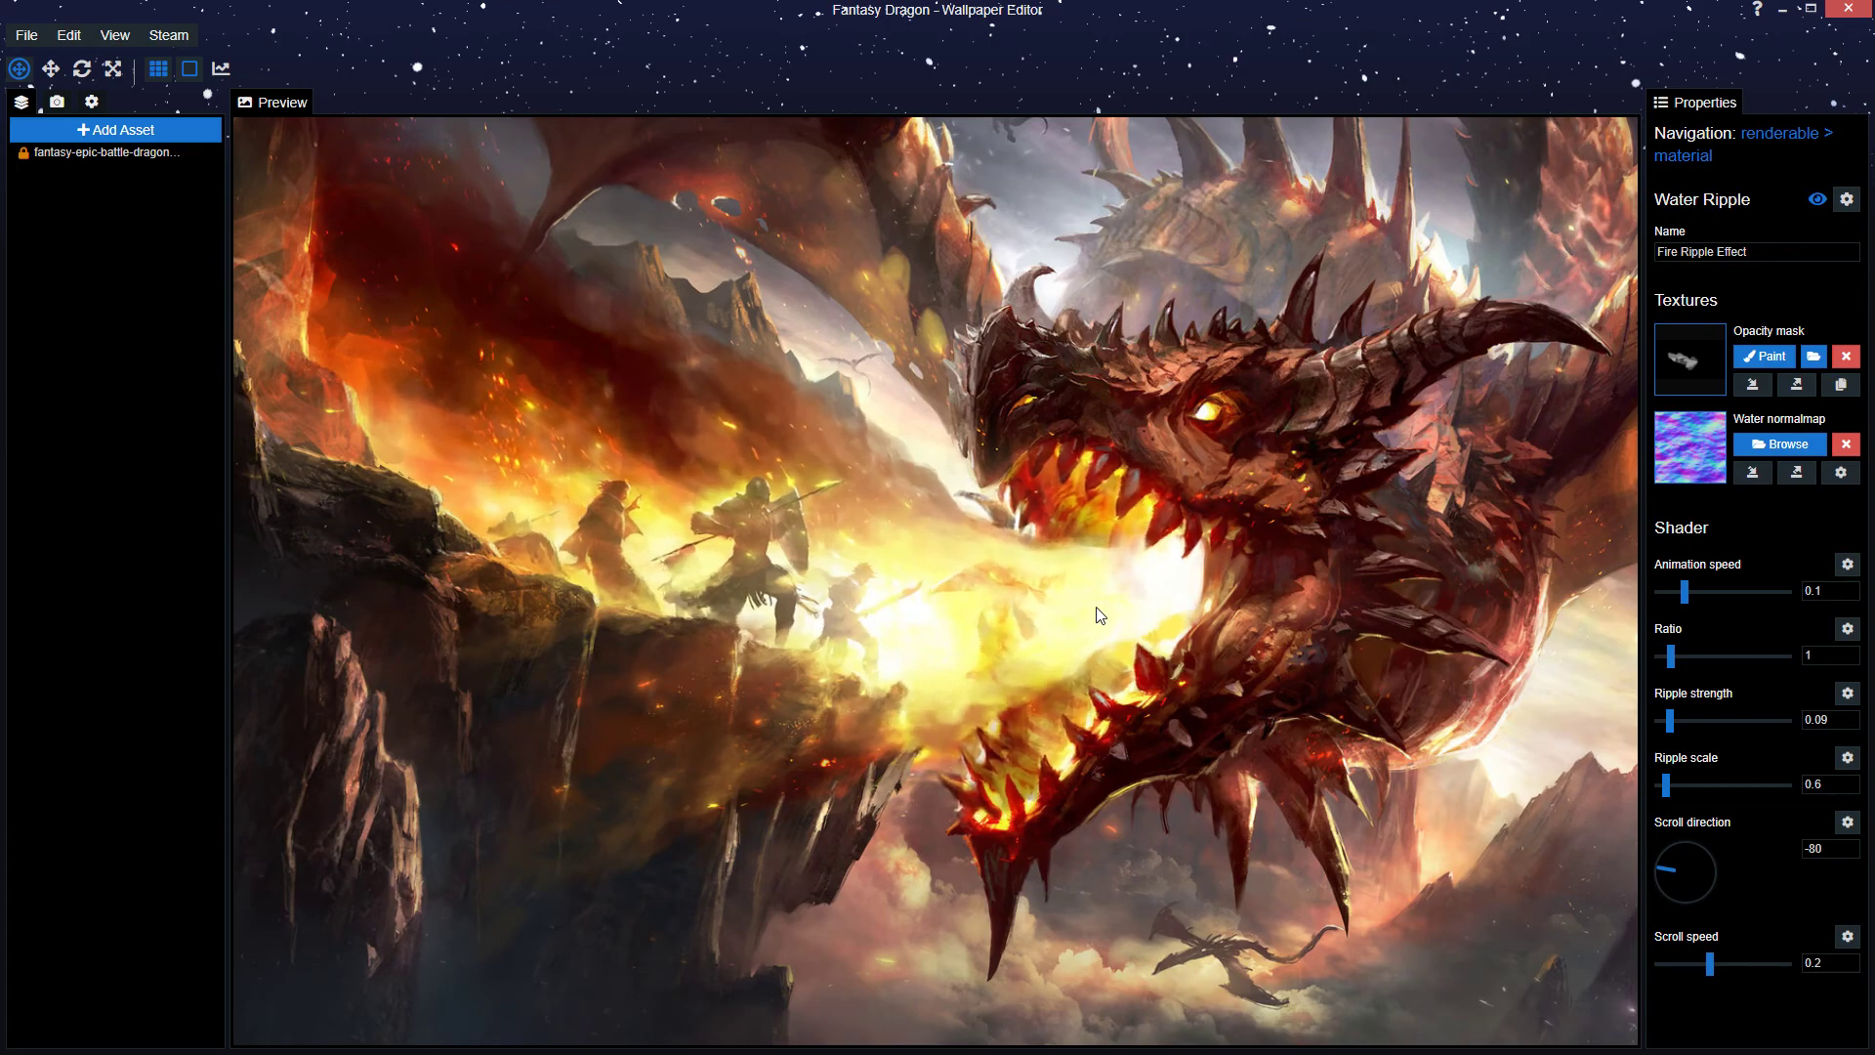
- Save the project and hide the Fire Ripple Effect on the dragon image layer
key(ctrl+s)
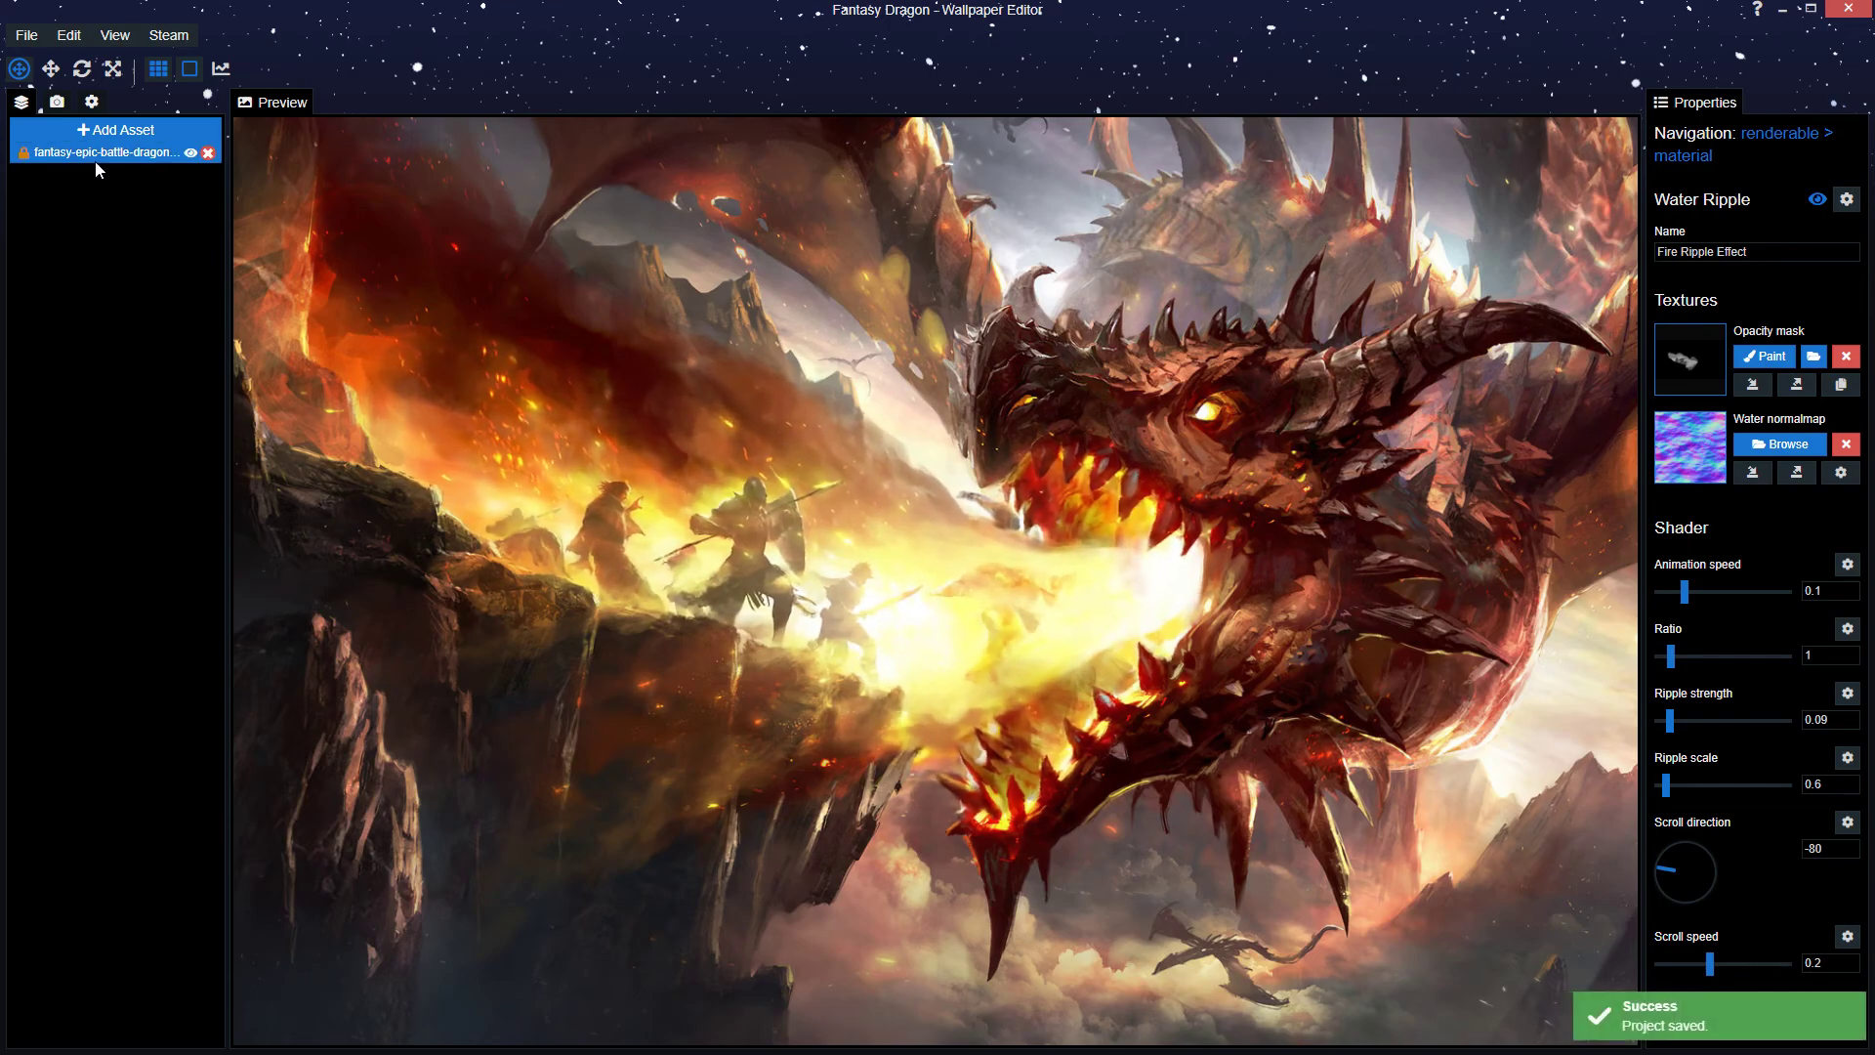
click(95, 152)
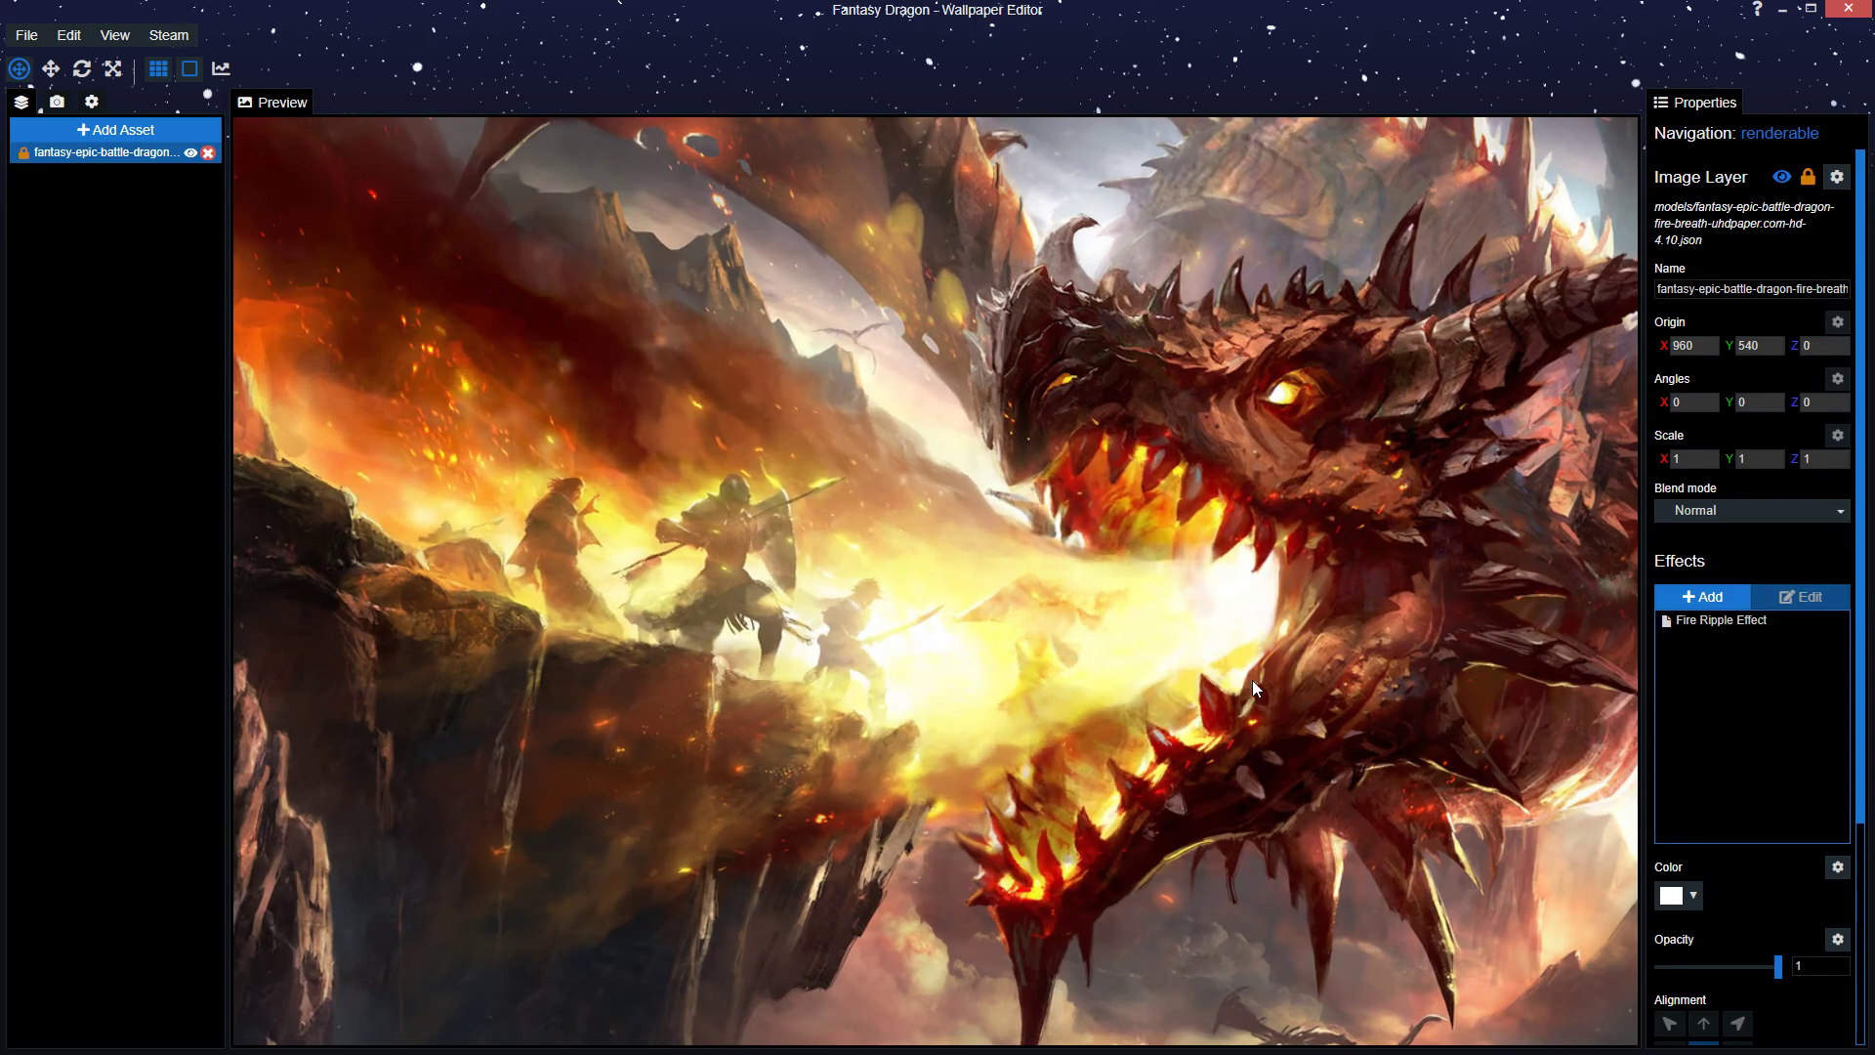
click(1809, 624)
click(1816, 620)
- Add a Water Flow effect from the animated effects to the dragon layer
click(1702, 596)
click(752, 264)
click(724, 225)
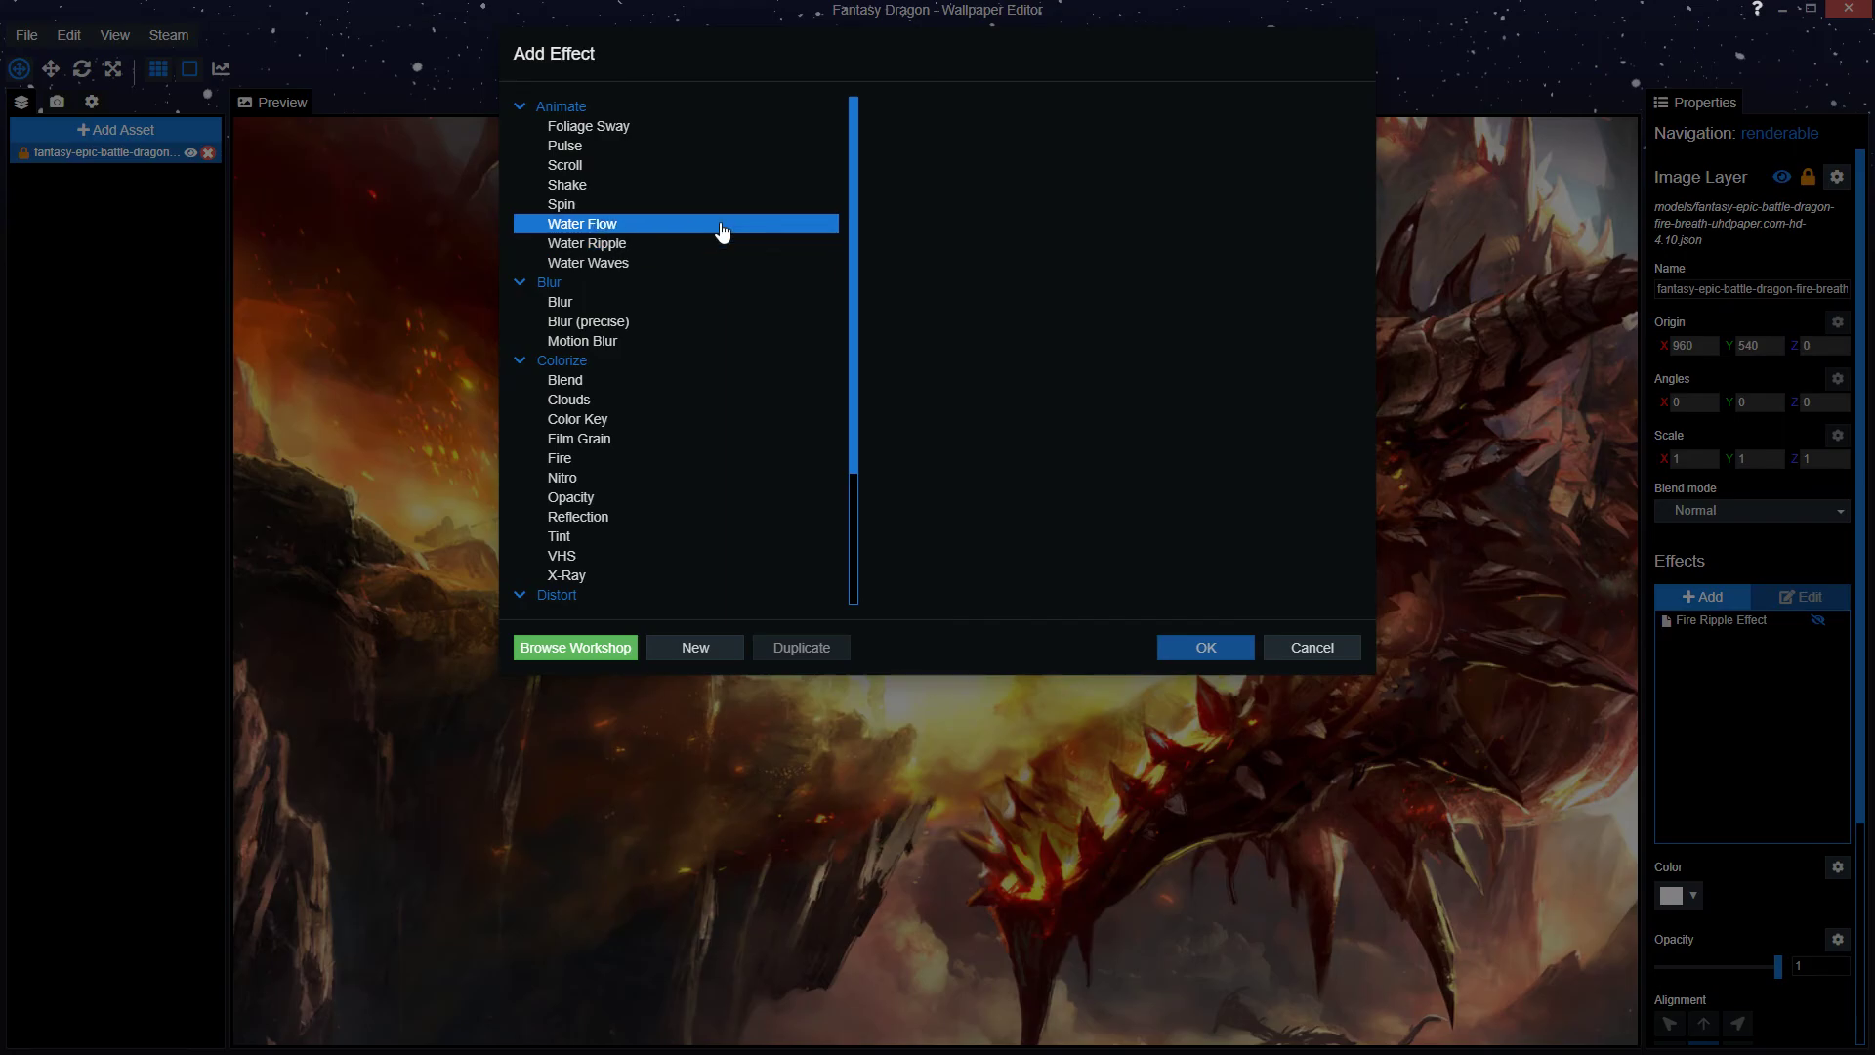
click(1196, 649)
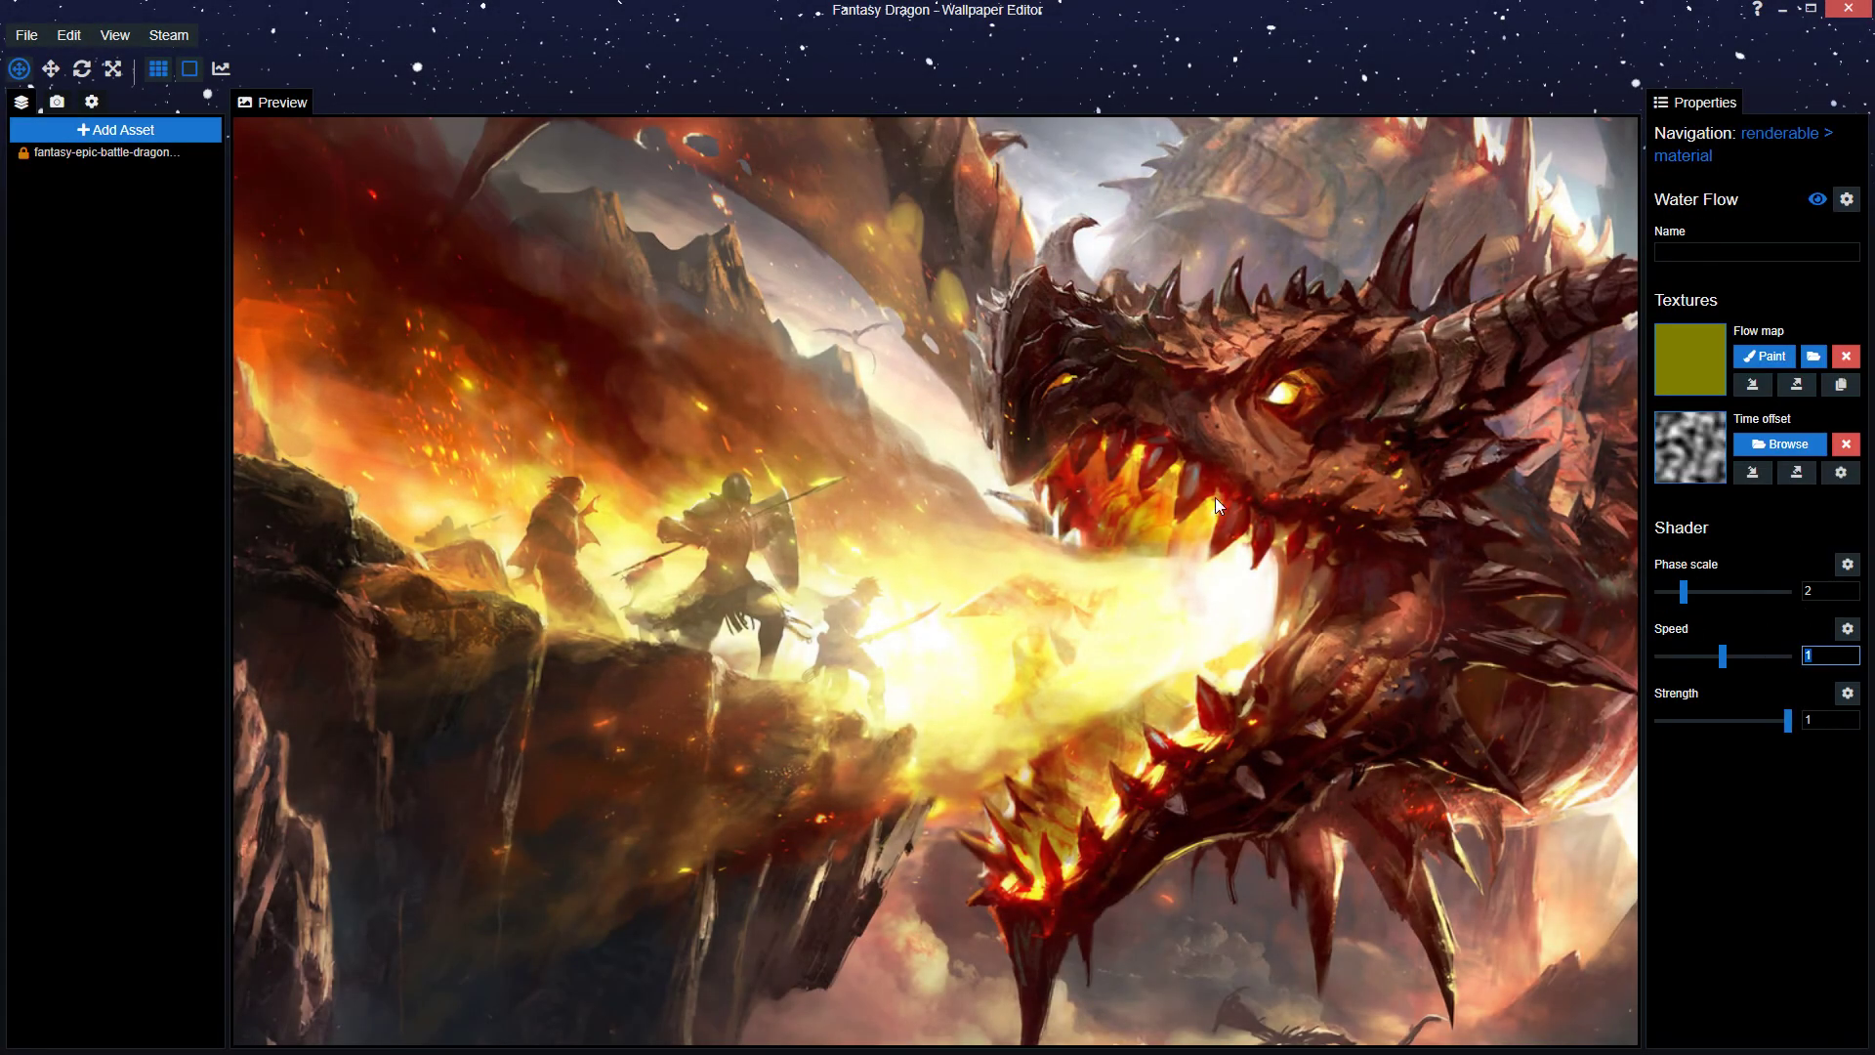
- Set Water Flow speed and strength to 0.3, save, and name it Fire Flow Effect
text(0.3)
key(Tab)
text(0.3)
key(ctrl+s)
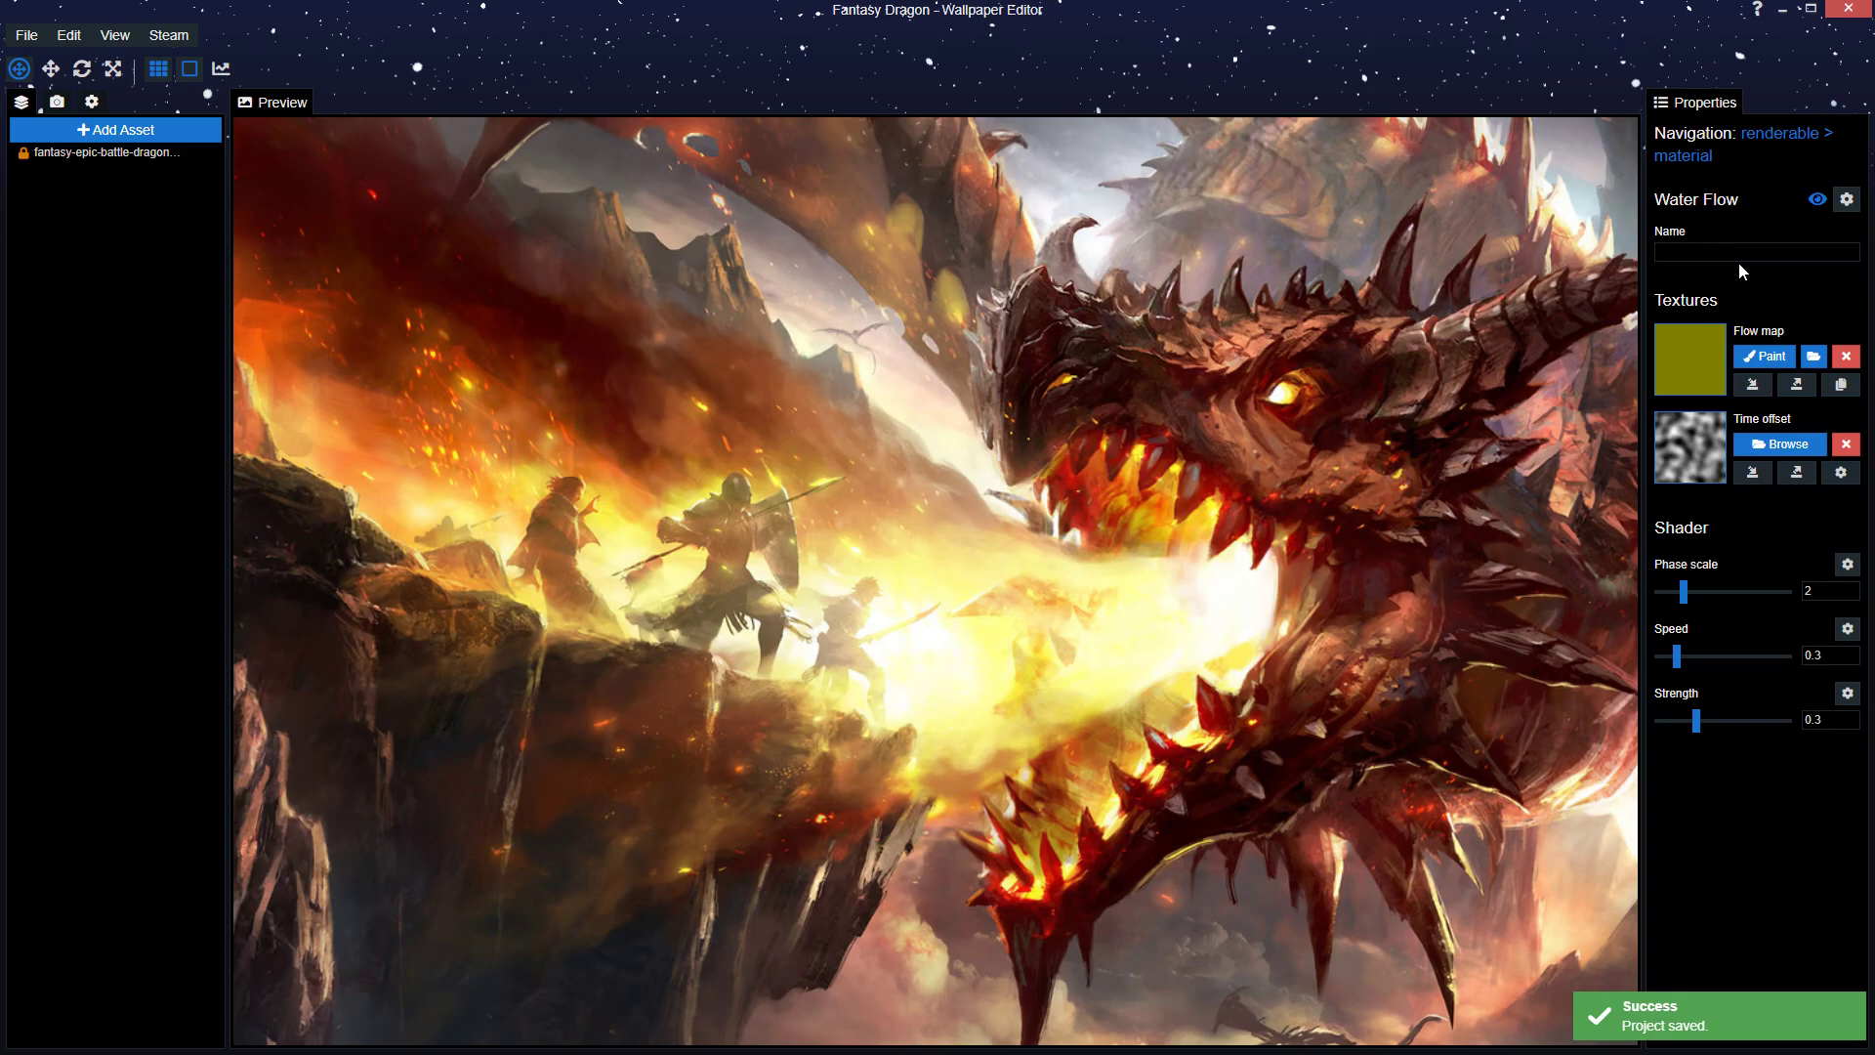
click(1738, 256)
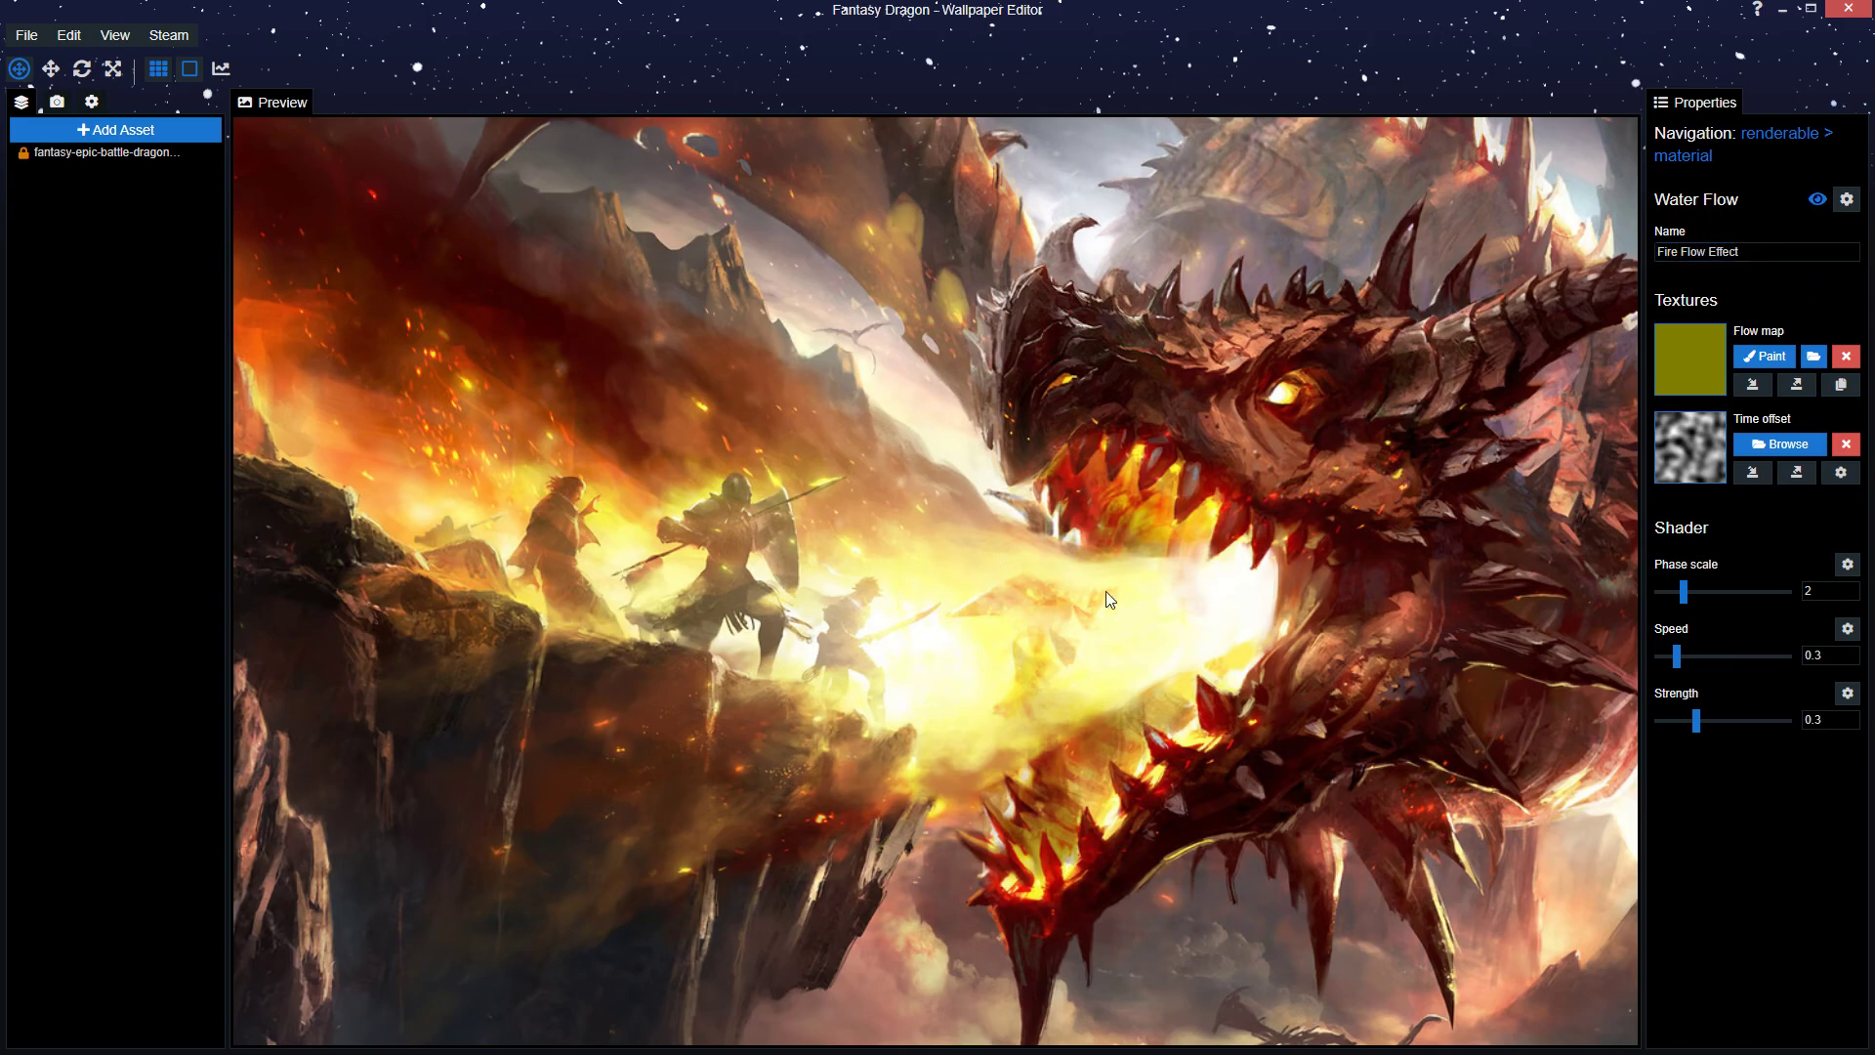
- Start painting the flow map with brush value 152 and size 237, saving along the way
click(1764, 355)
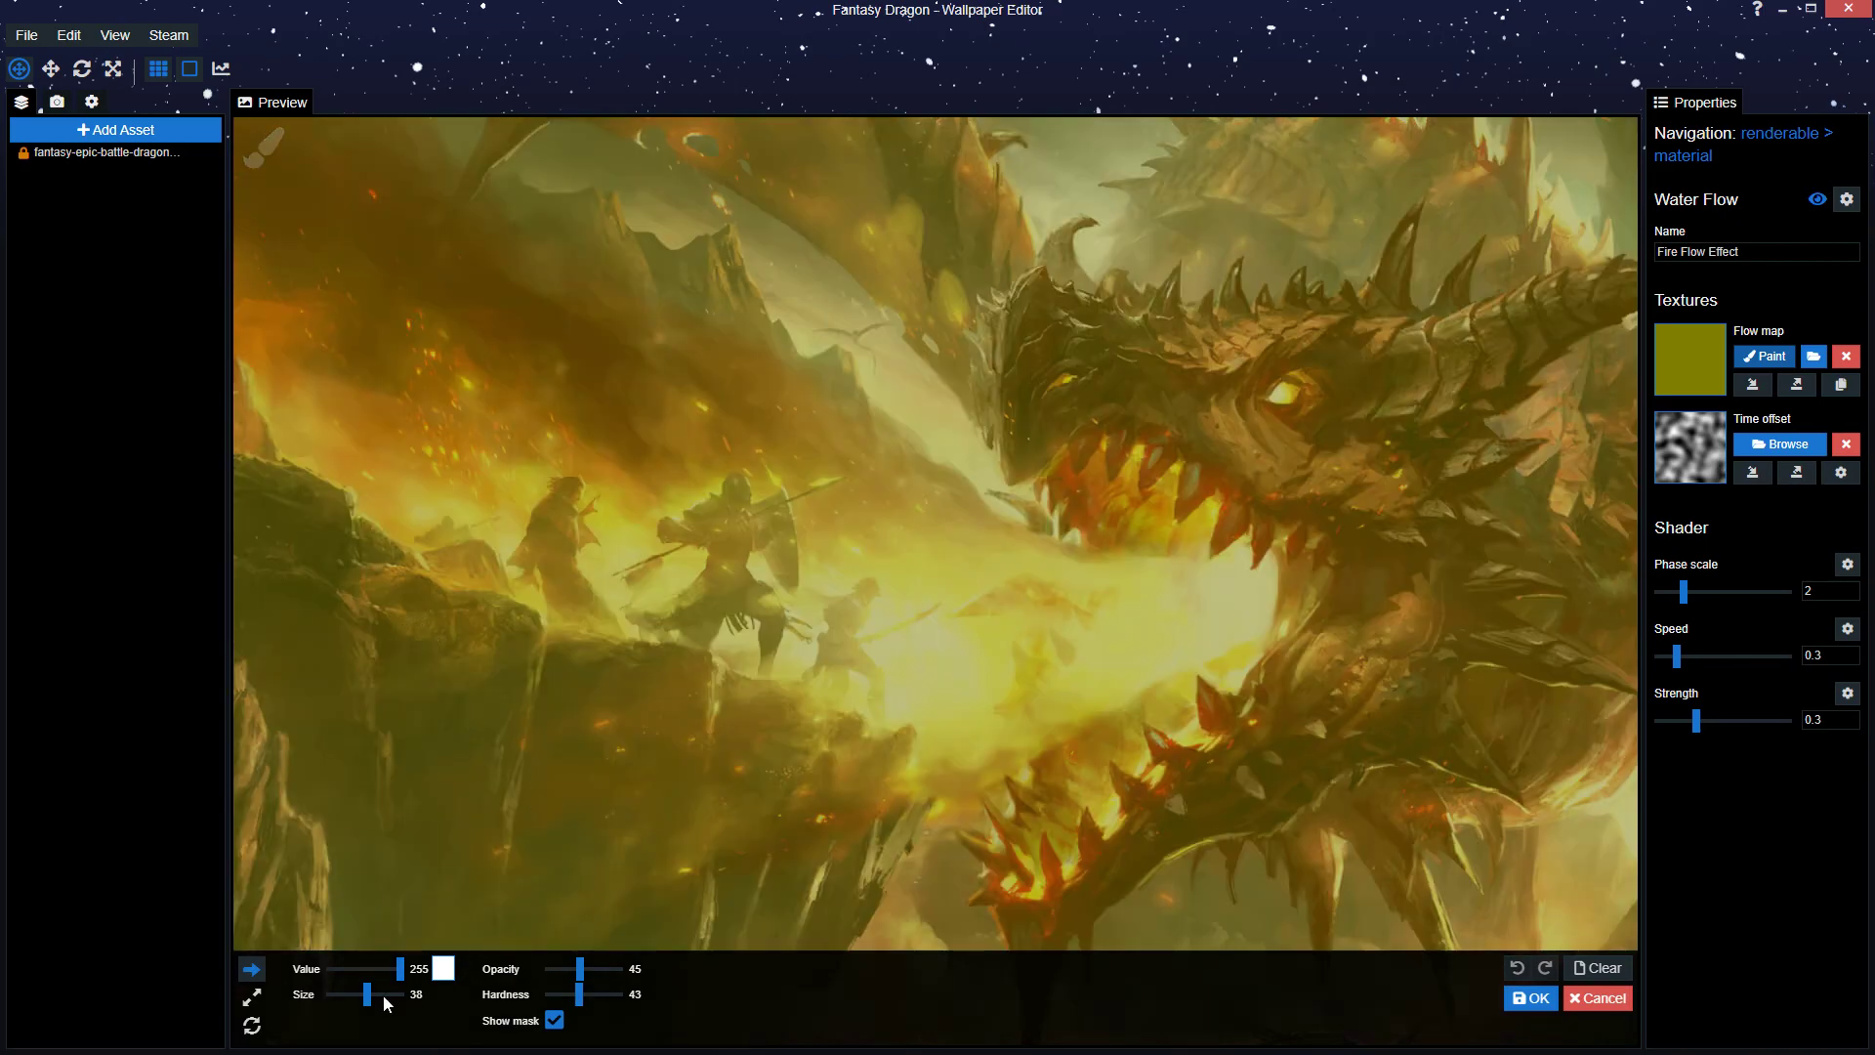
scroll(830, 674, up, 4)
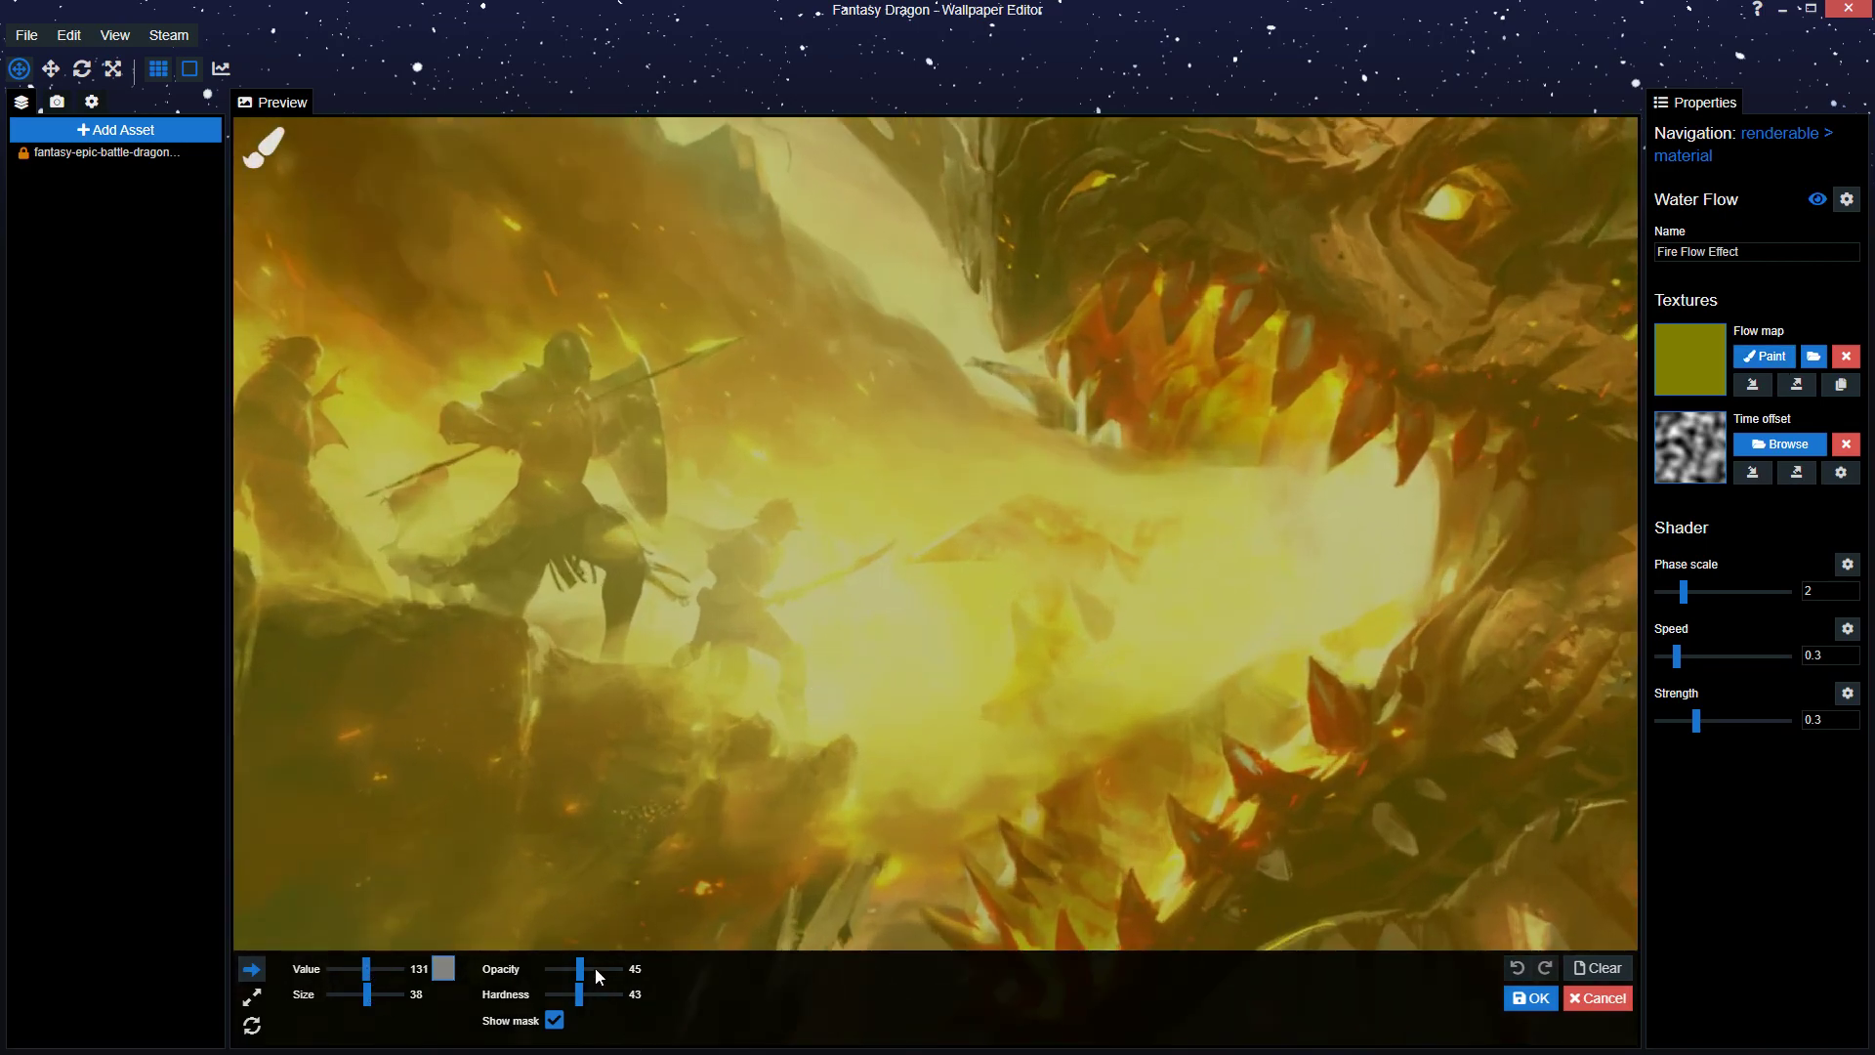
click(376, 991)
drag(367, 961, 372, 961)
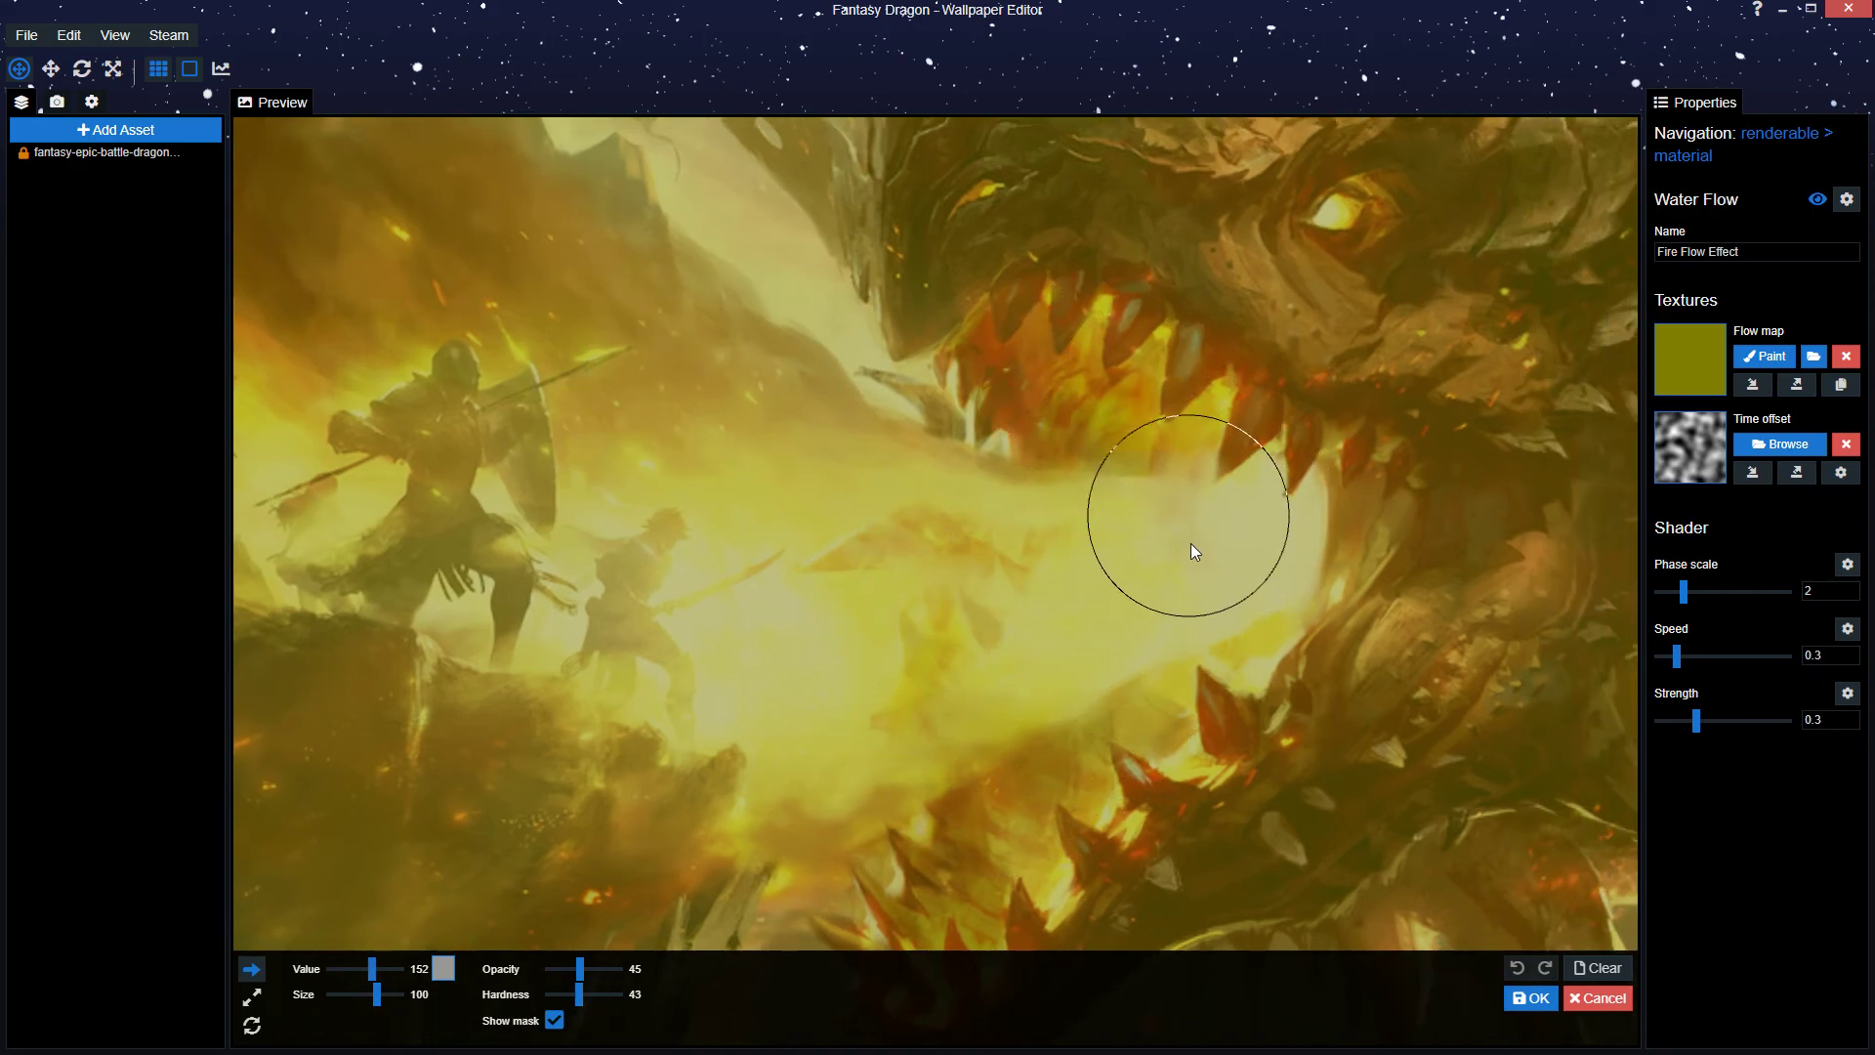
scroll(984, 648, down, 4)
key(ctrl+s)
click(384, 988)
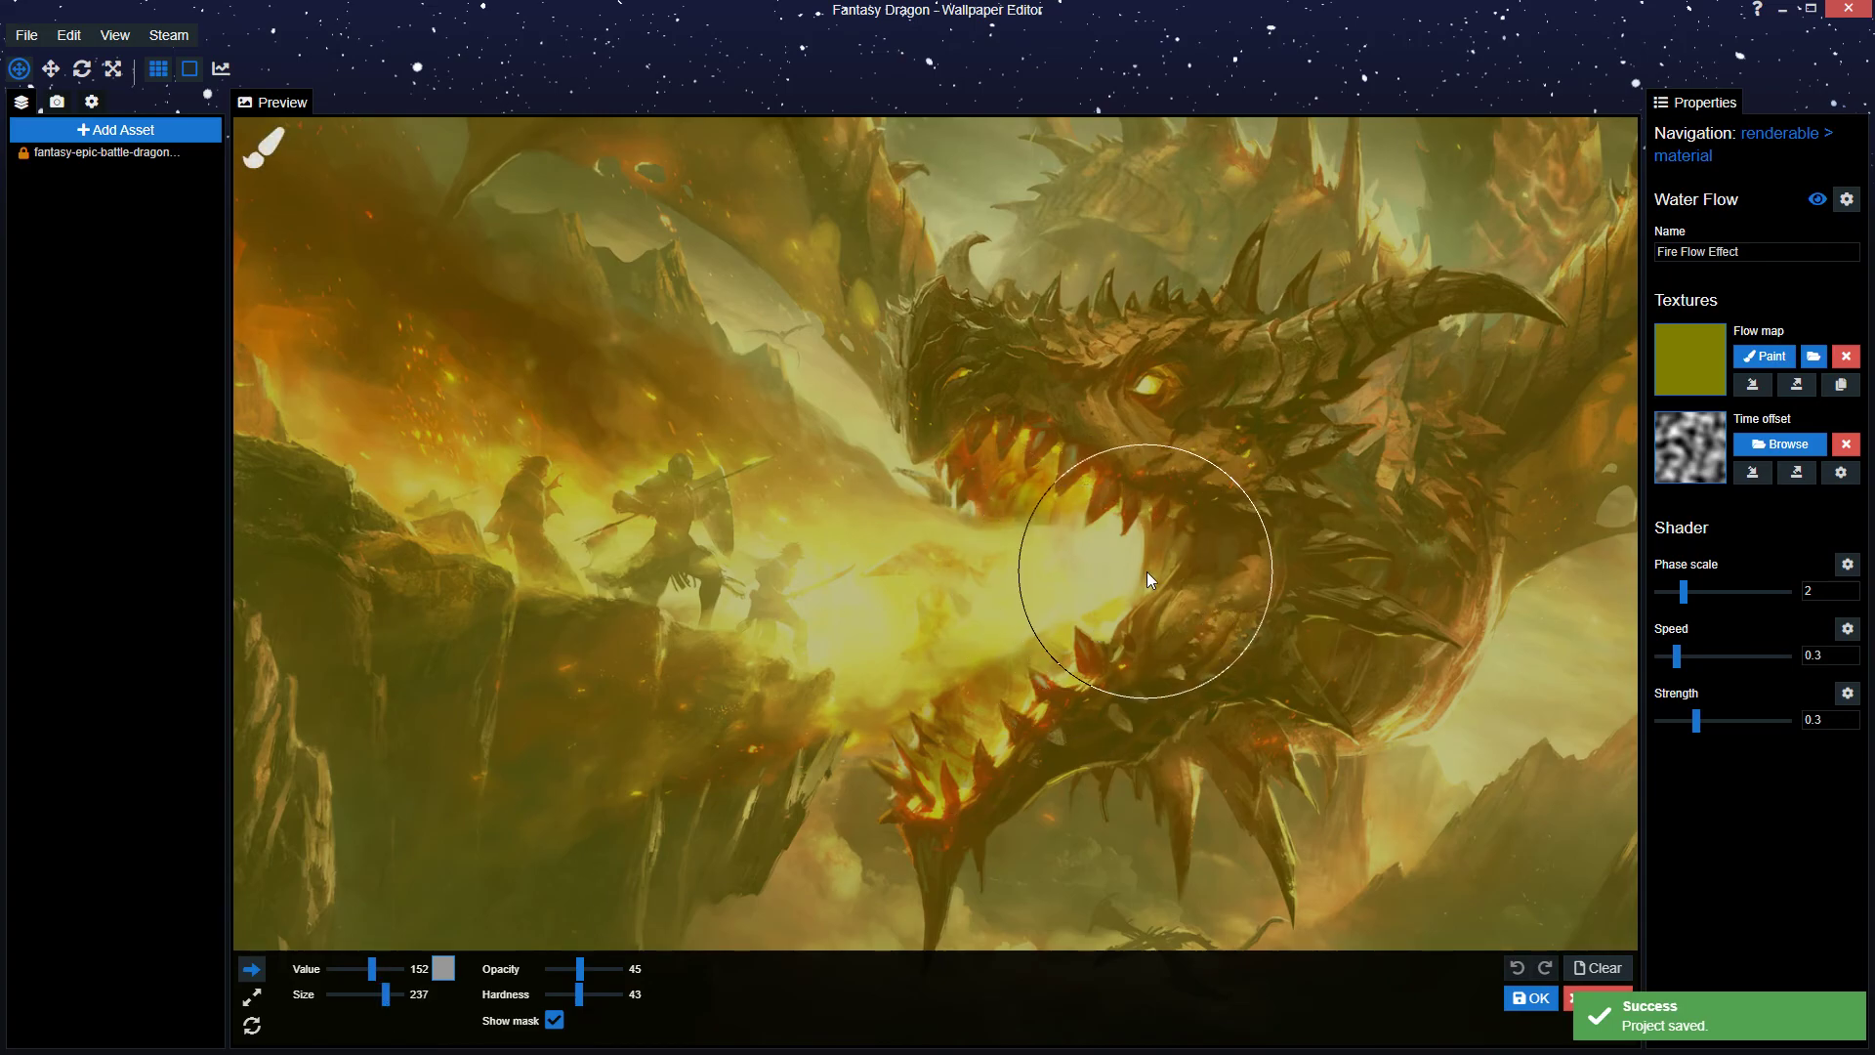
- Brush five leftward flow strokes from the dragon's mouth across the fire breath and apply the map
drag(1146, 571, 436, 452)
drag(1099, 582, 277, 379)
drag(1016, 645, 379, 447)
drag(1095, 559, 419, 431)
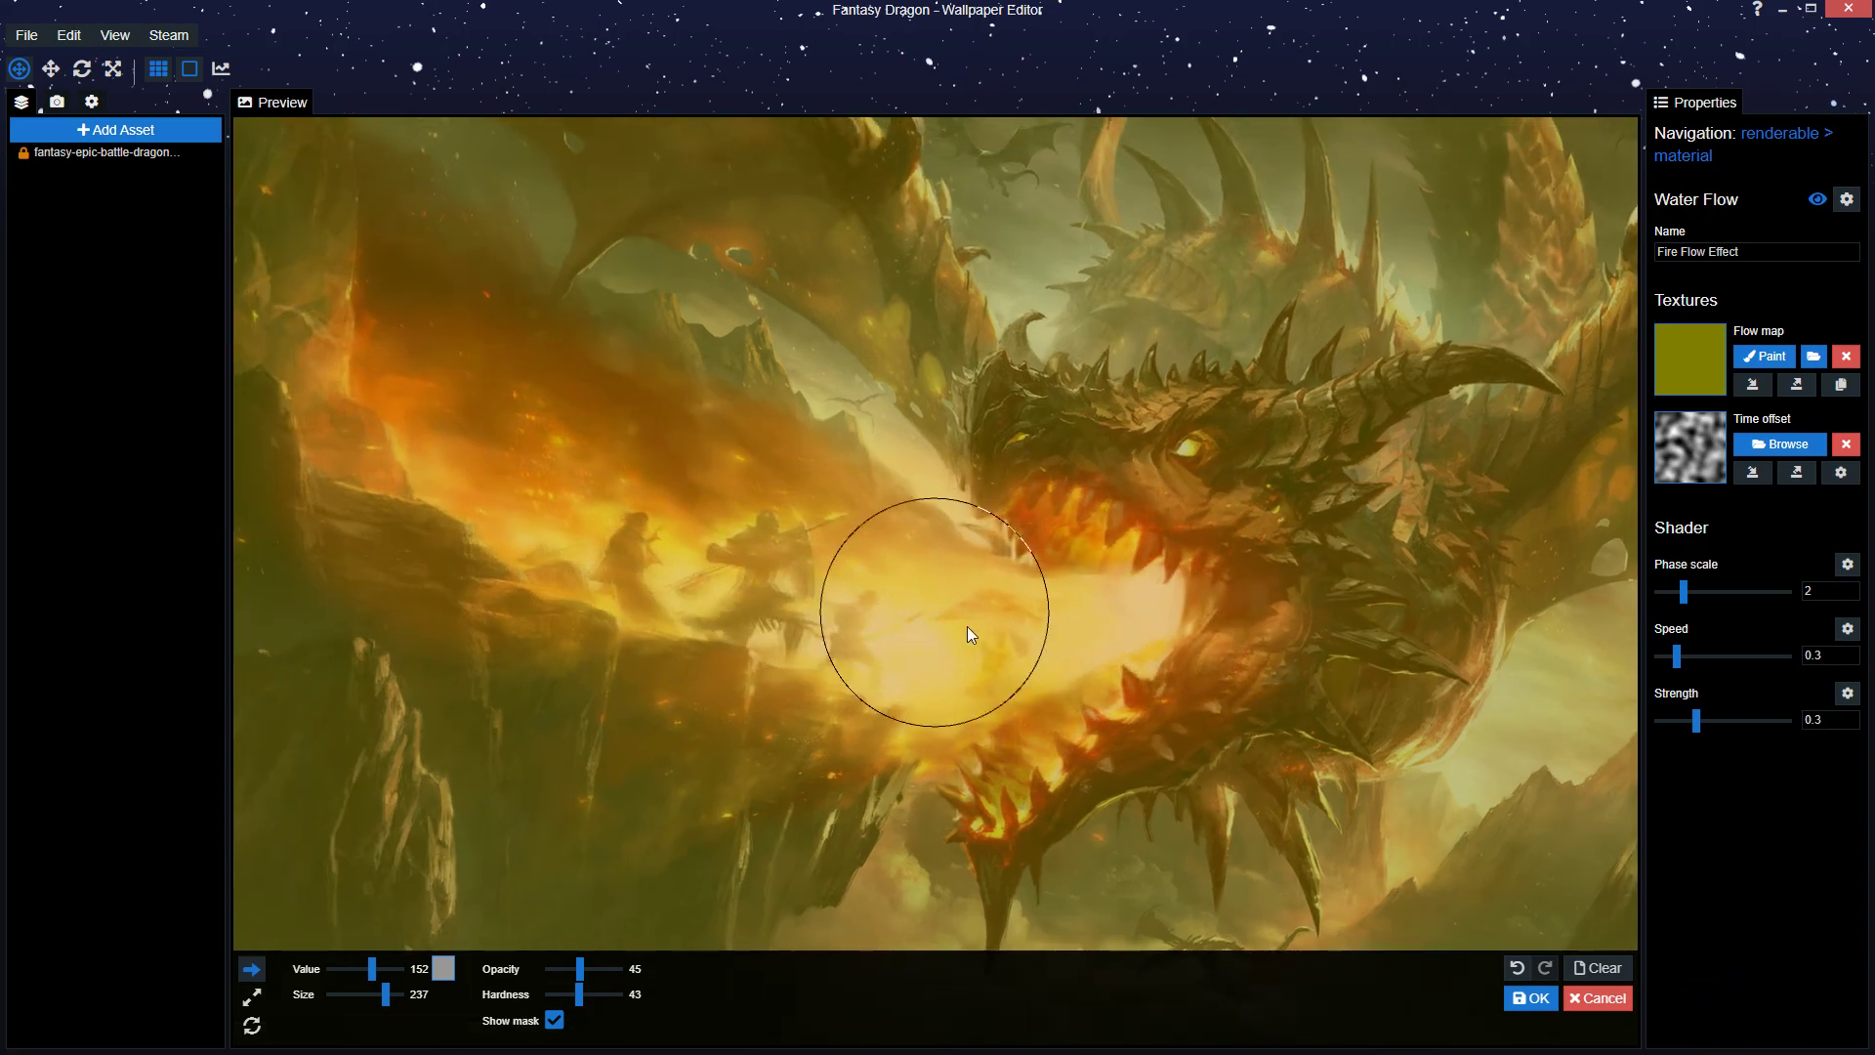
mouse_move(1025, 586)
mouse_down()
mouse_move(787, 553)
mouse_move(449, 427)
mouse_up()
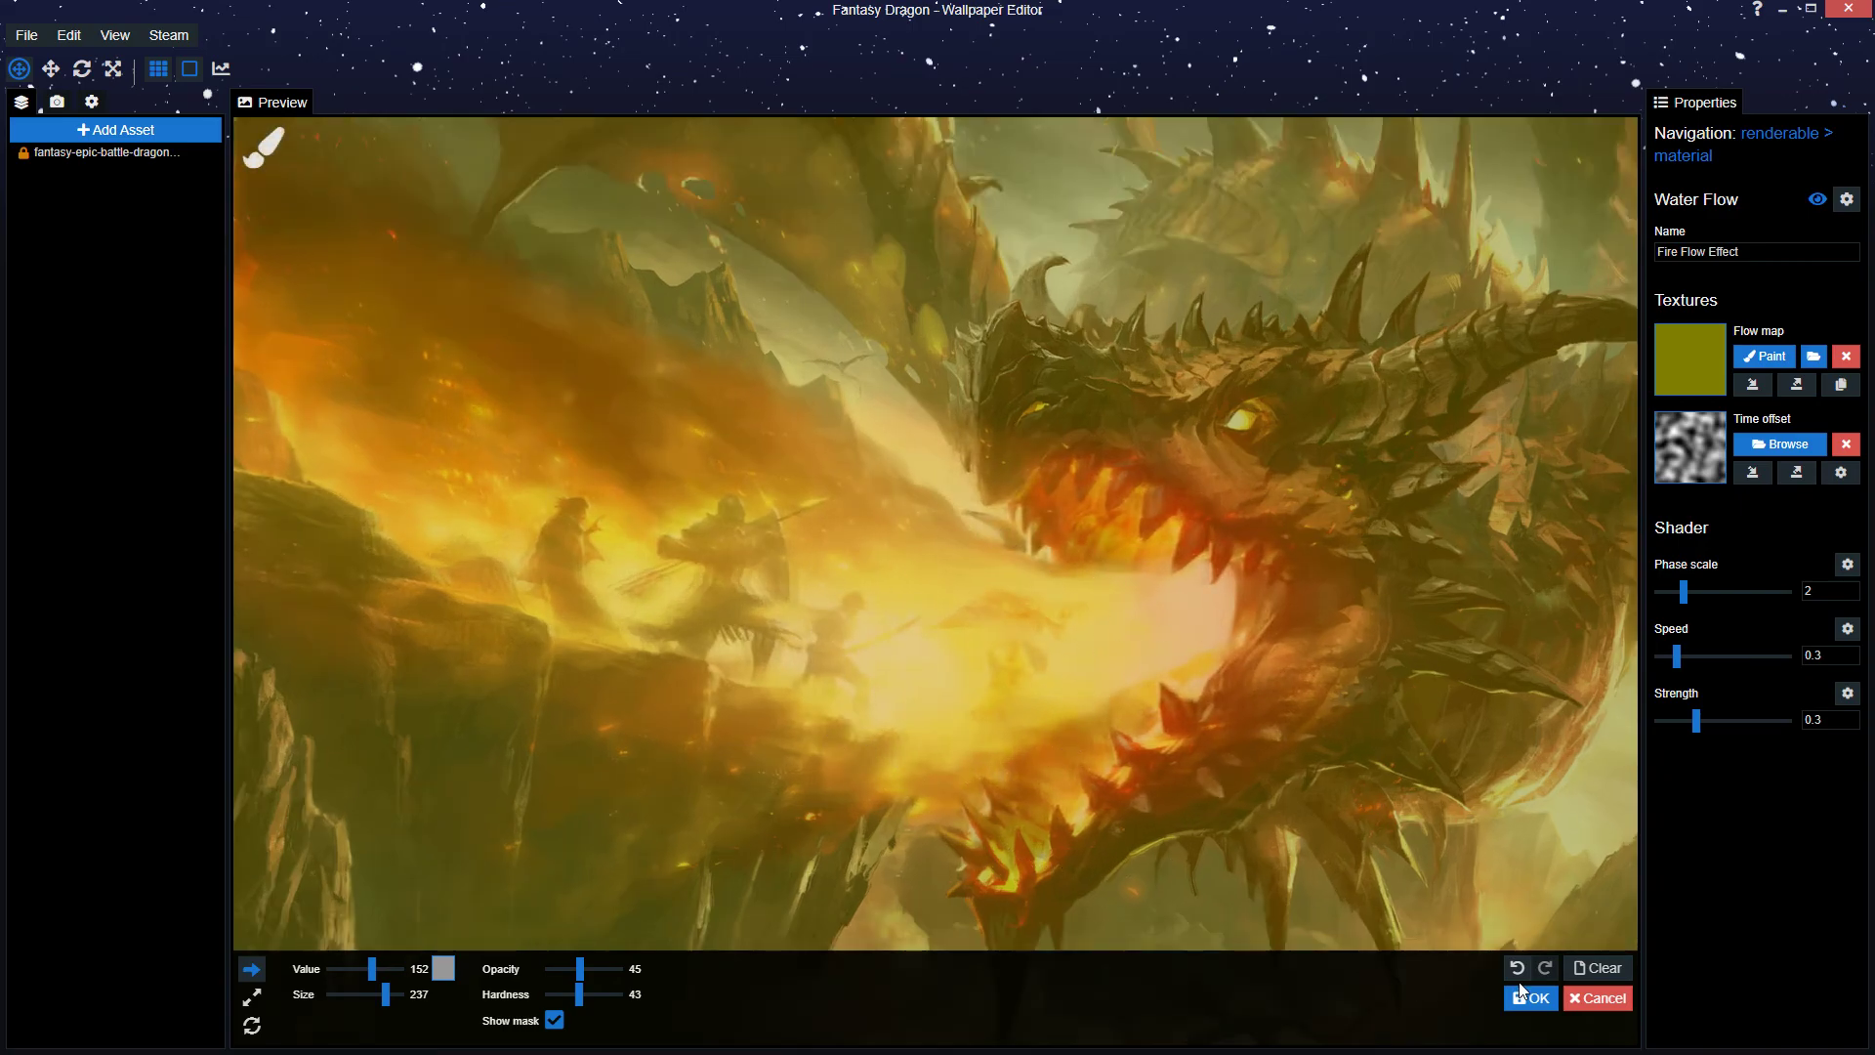
click(1529, 1005)
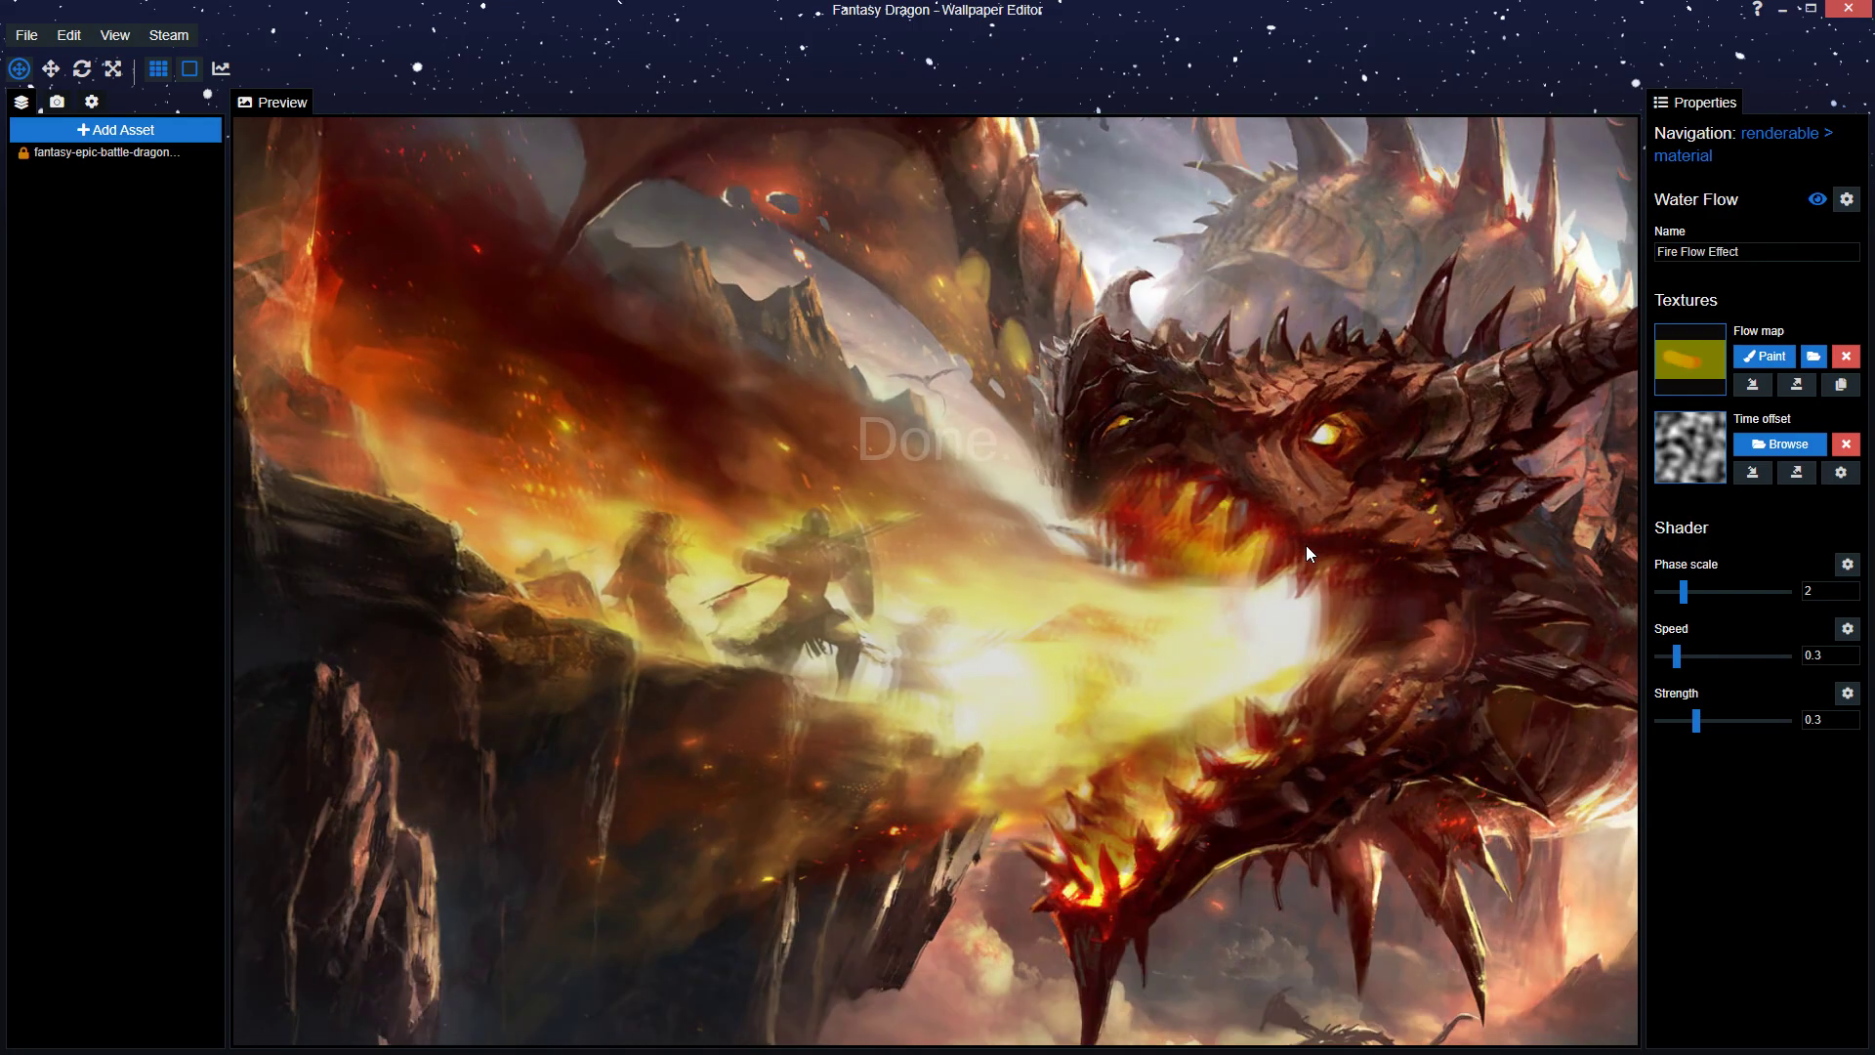
- Try raising the Water Flow strength to 0.4 and inspect the fire in the preview
scroll(1240, 614, up, 2)
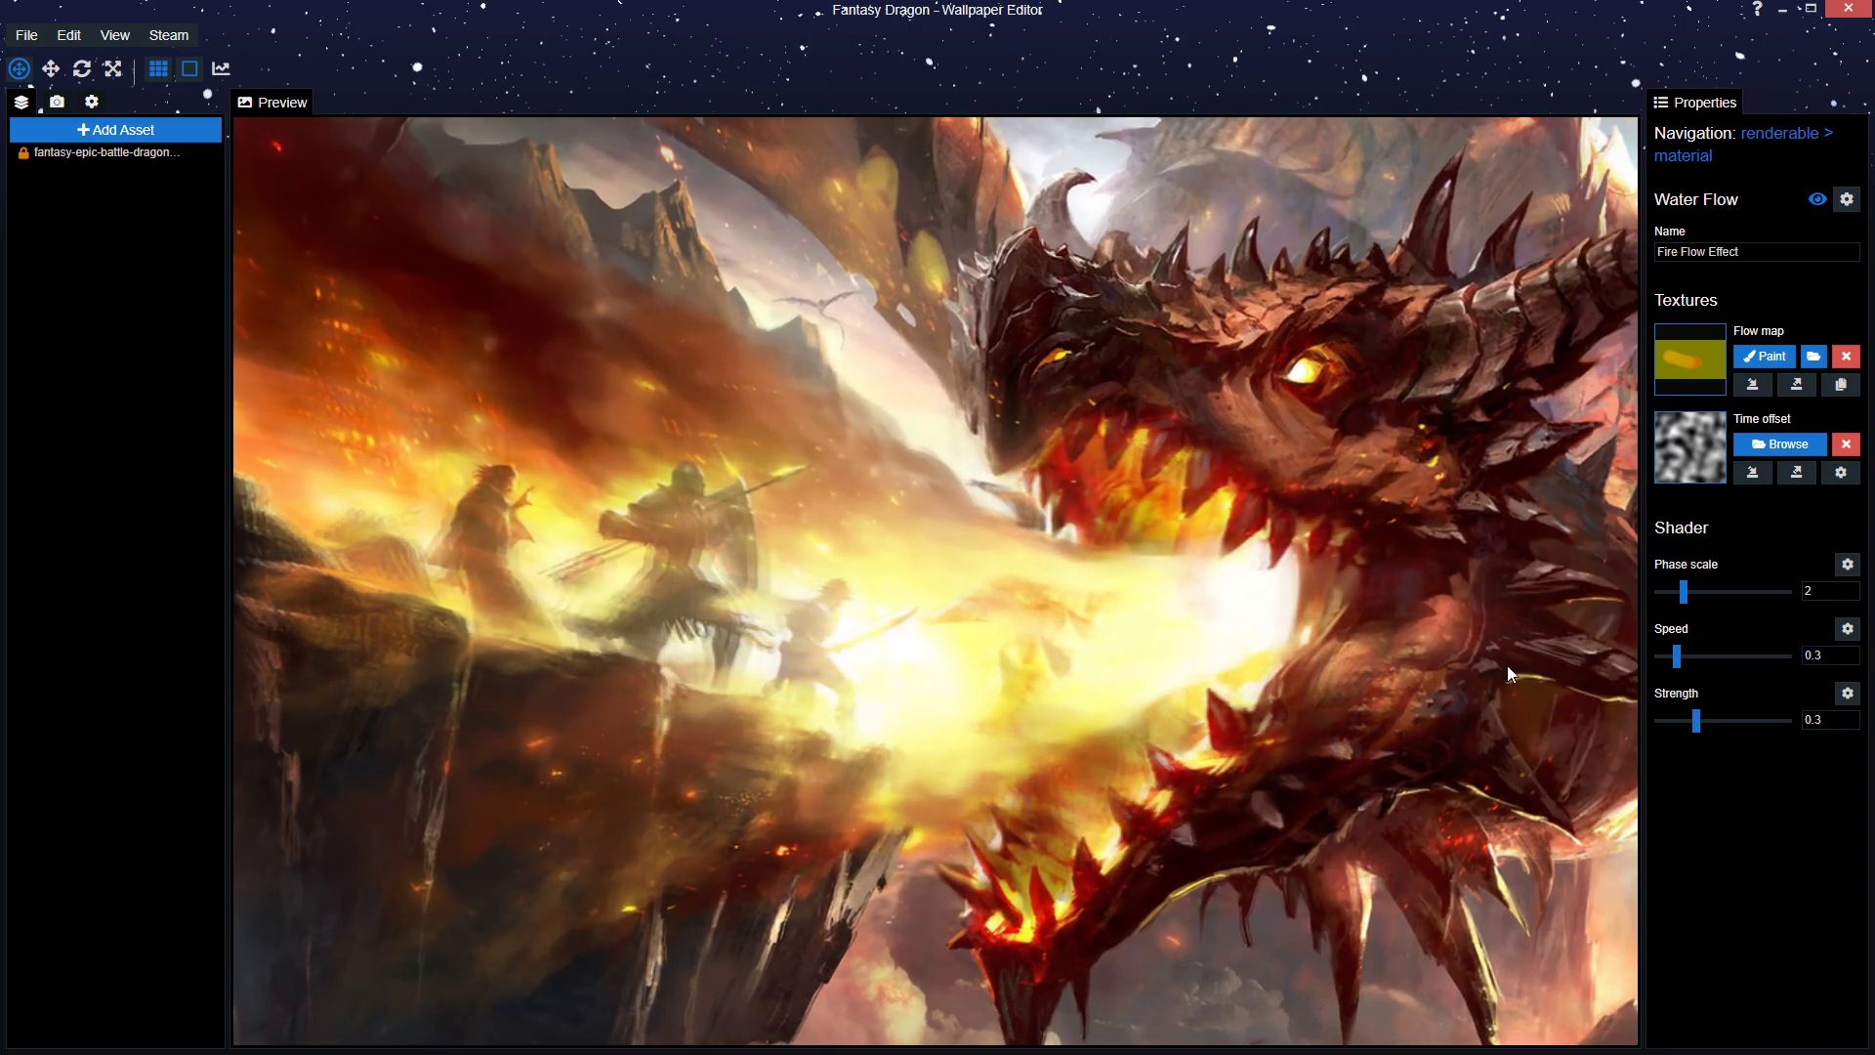
click(1826, 720)
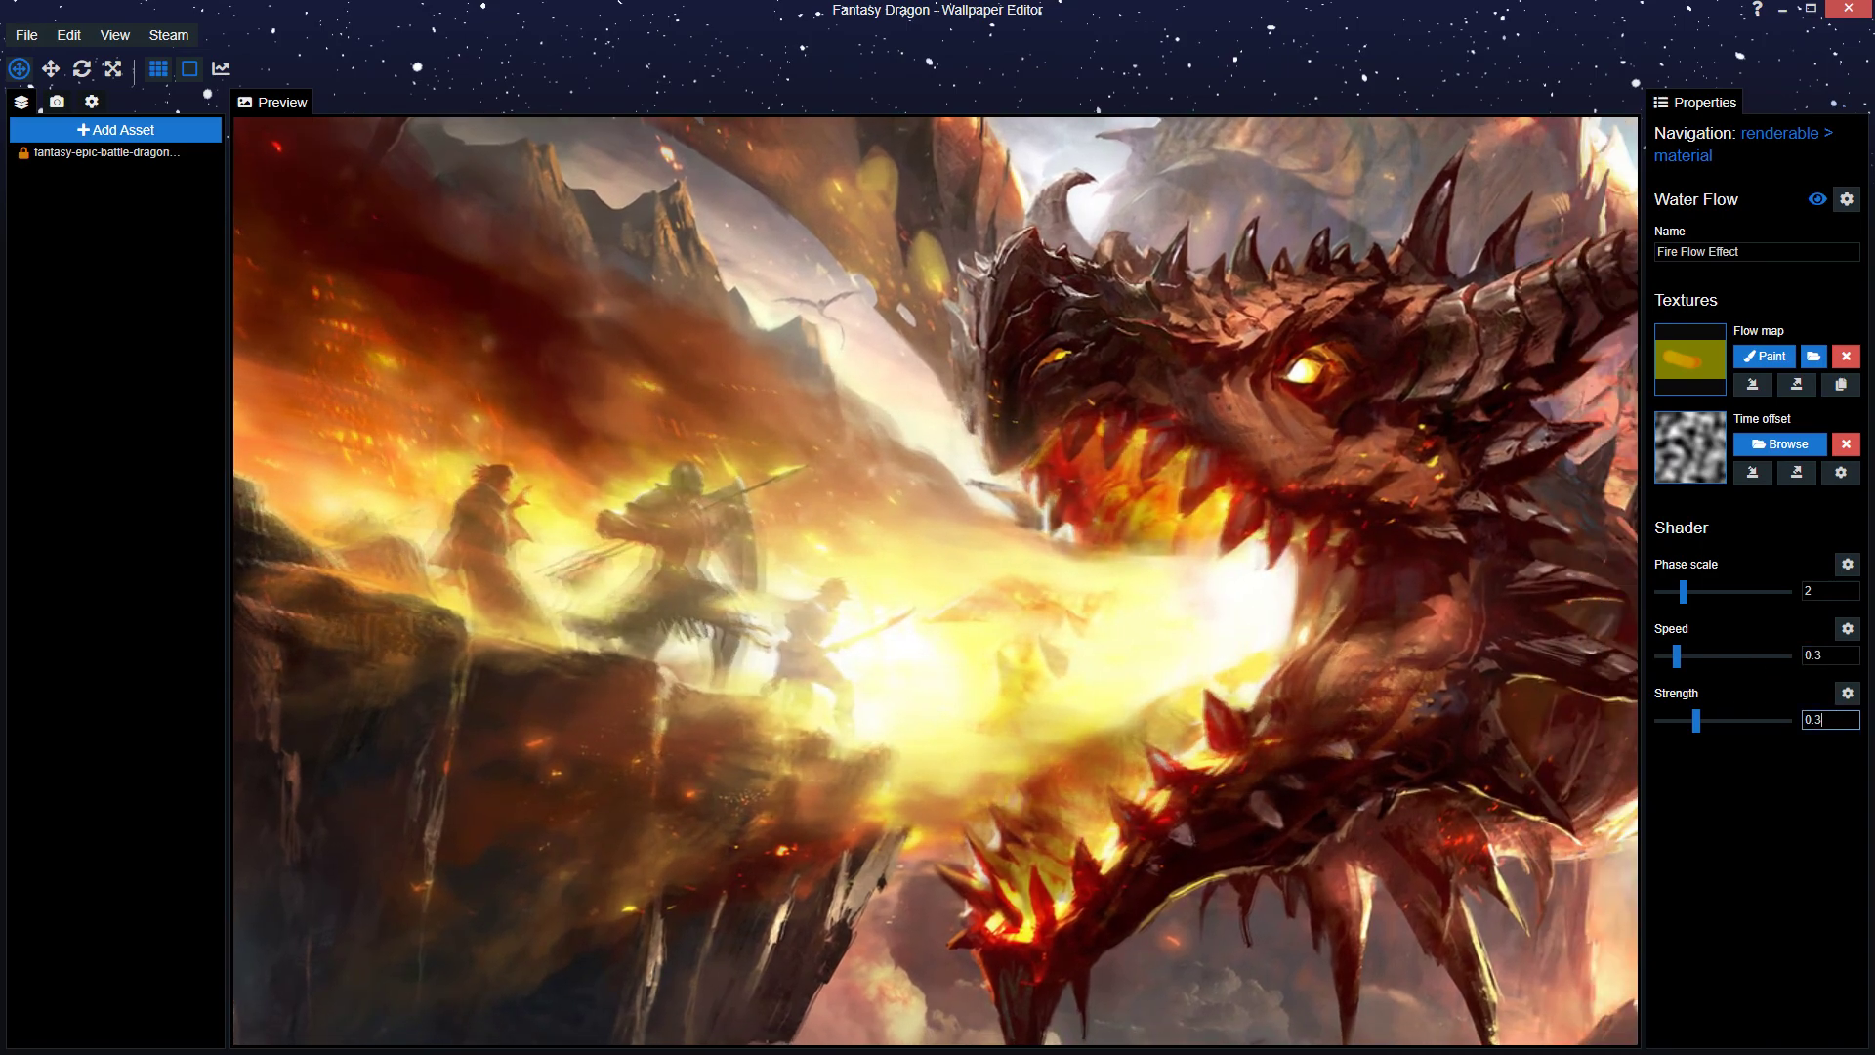
key(BackSpace)
text(4)
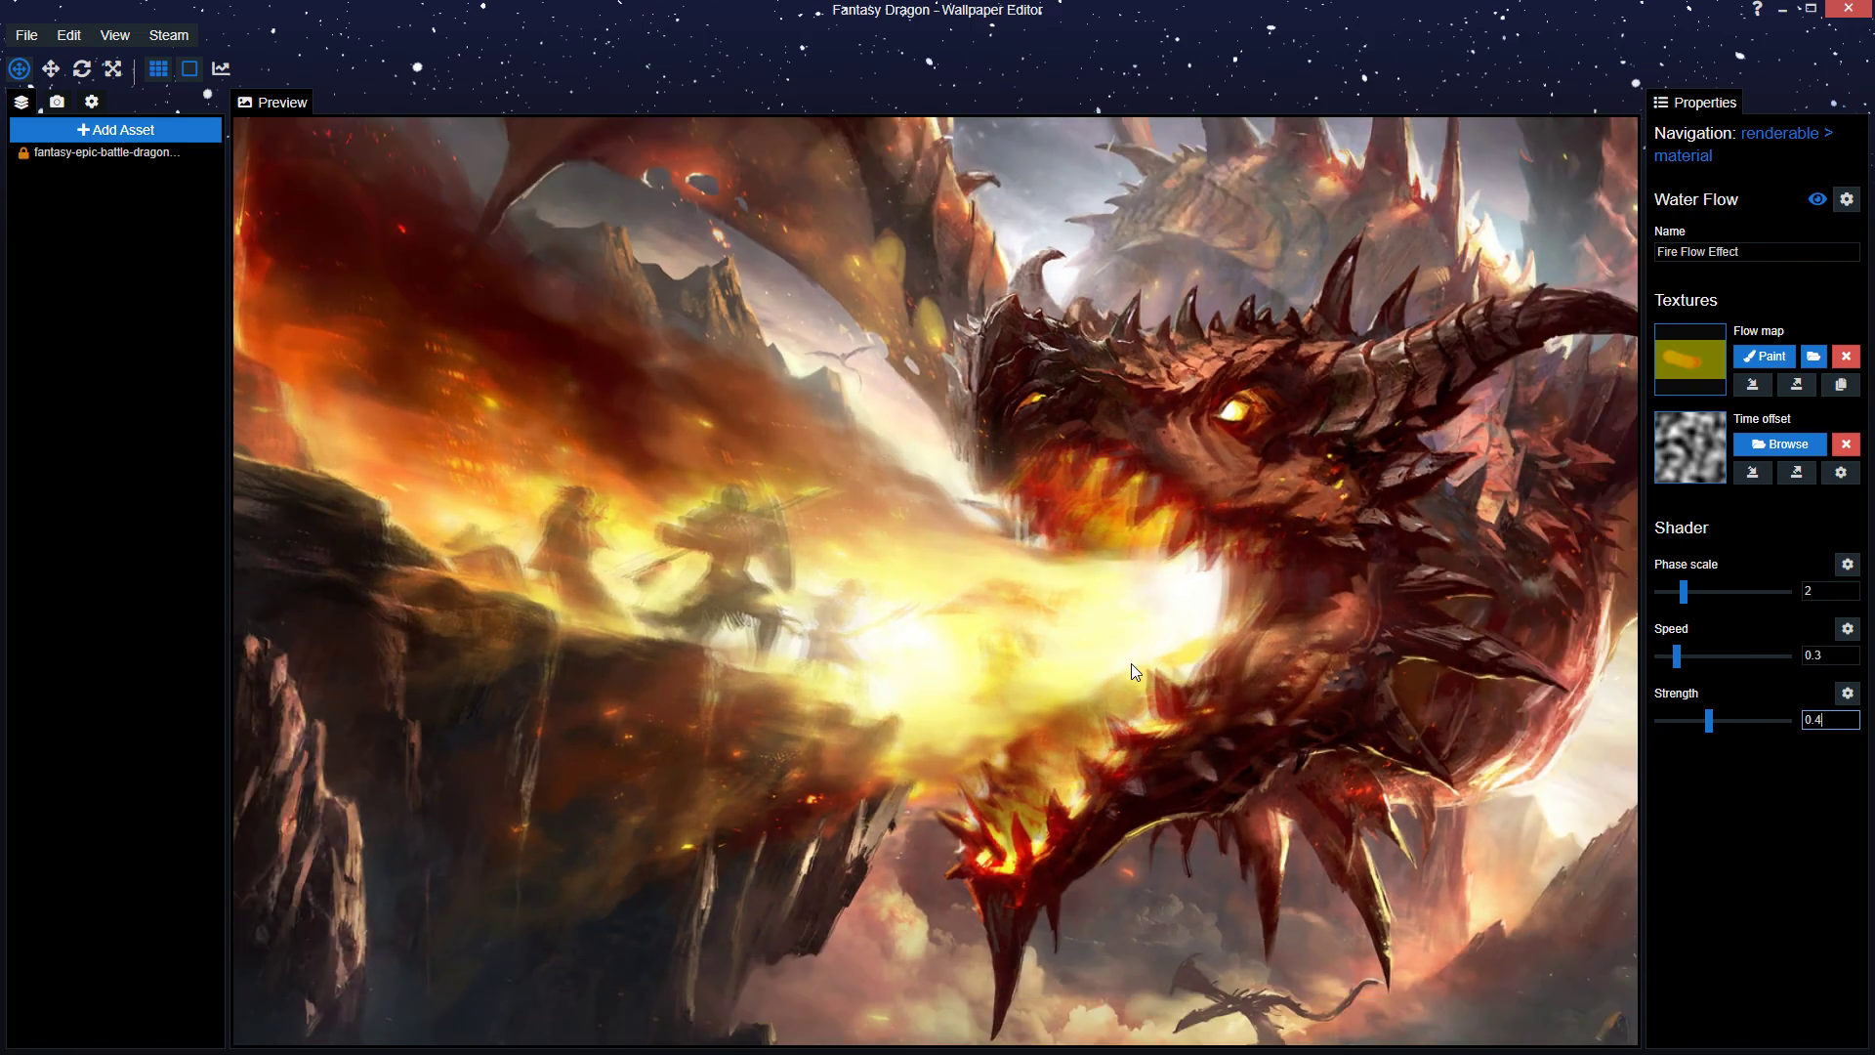
drag(1131, 664, 1198, 705)
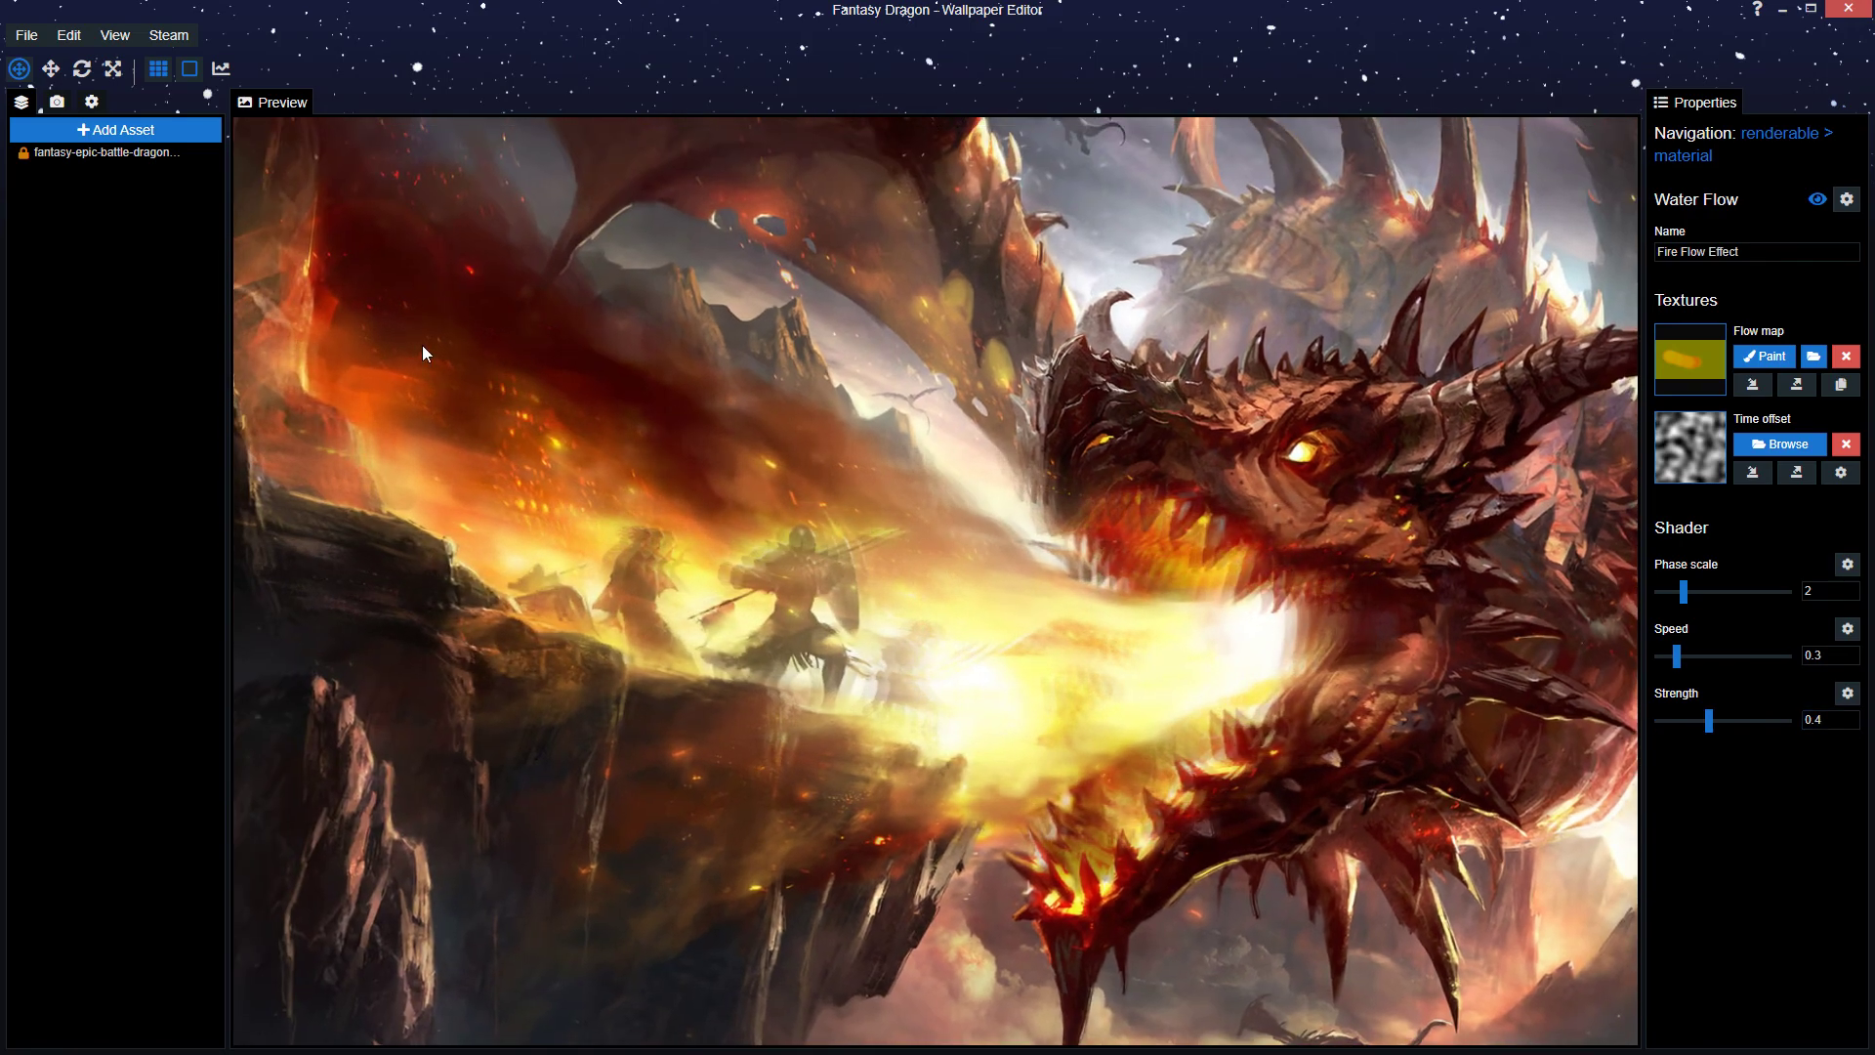
- Revert the flow strength to 0.3 and raise the flow speed to 0.4
click(1826, 719)
key(BackSpace)
text(3)
click(1840, 656)
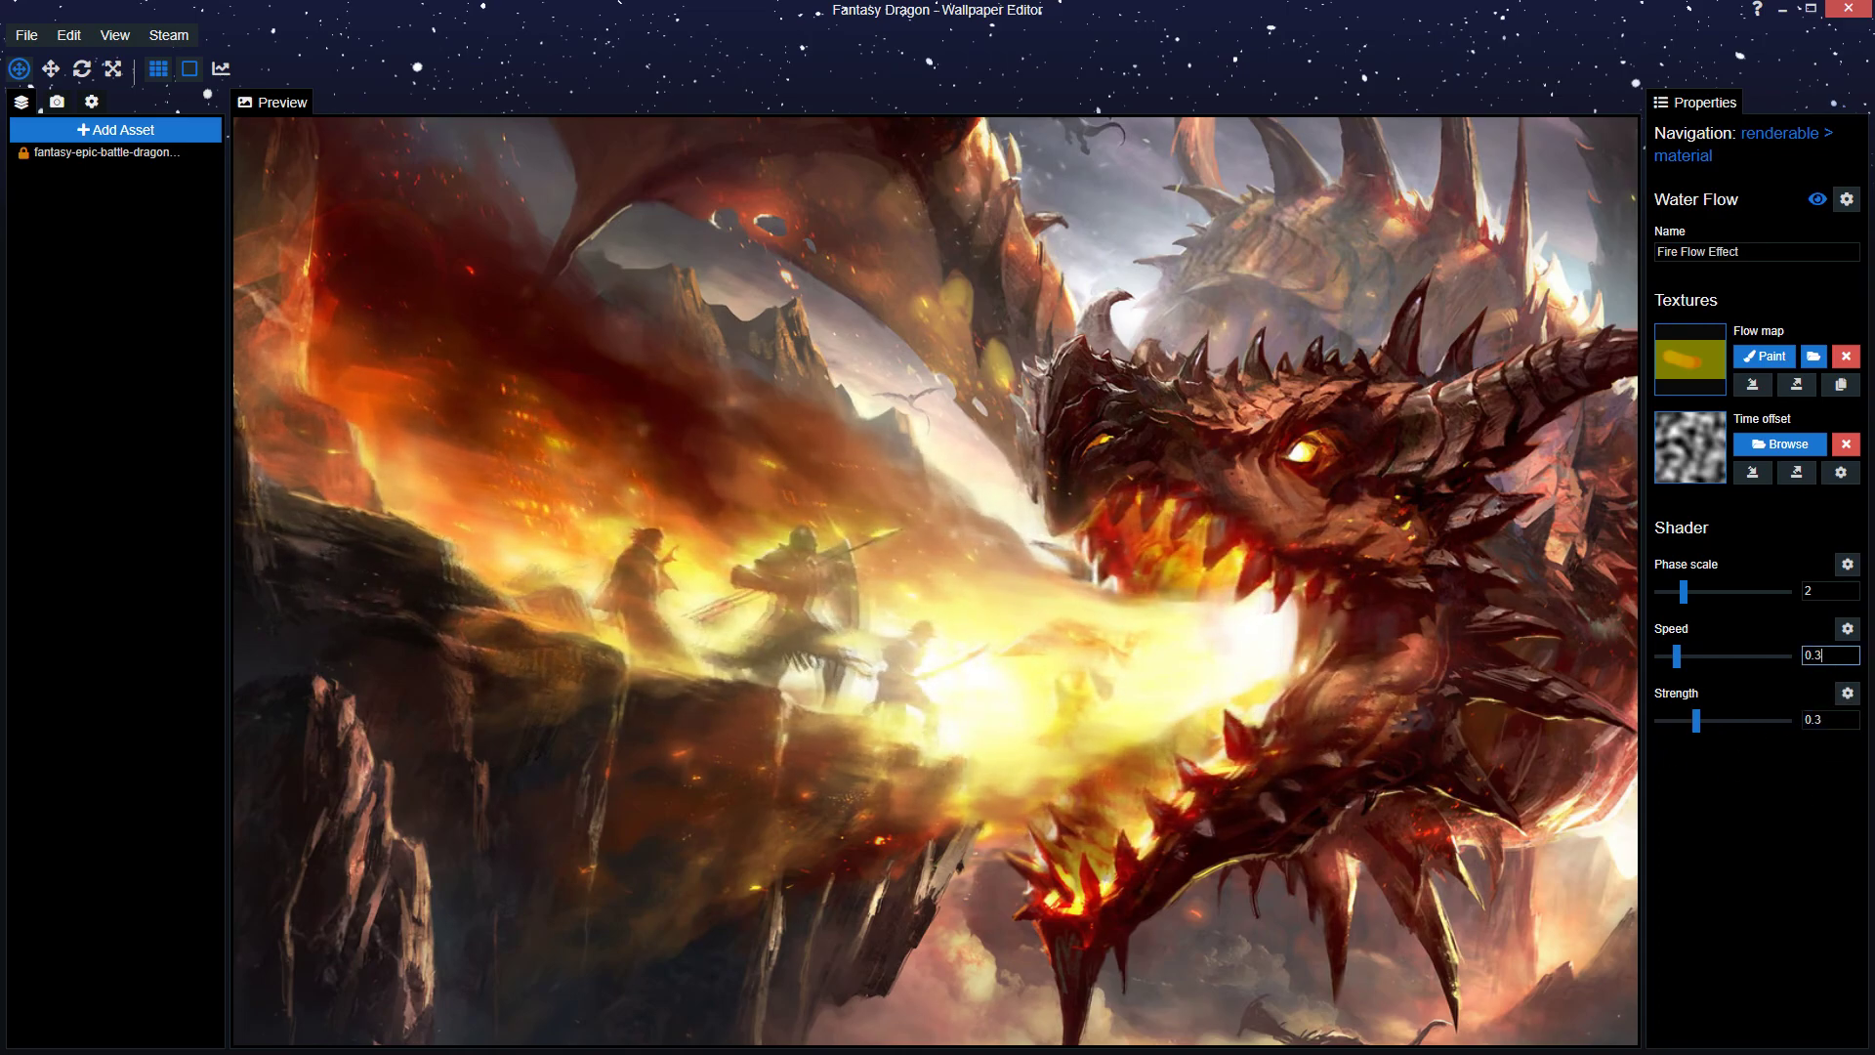
key(BackSpace)
text(4)
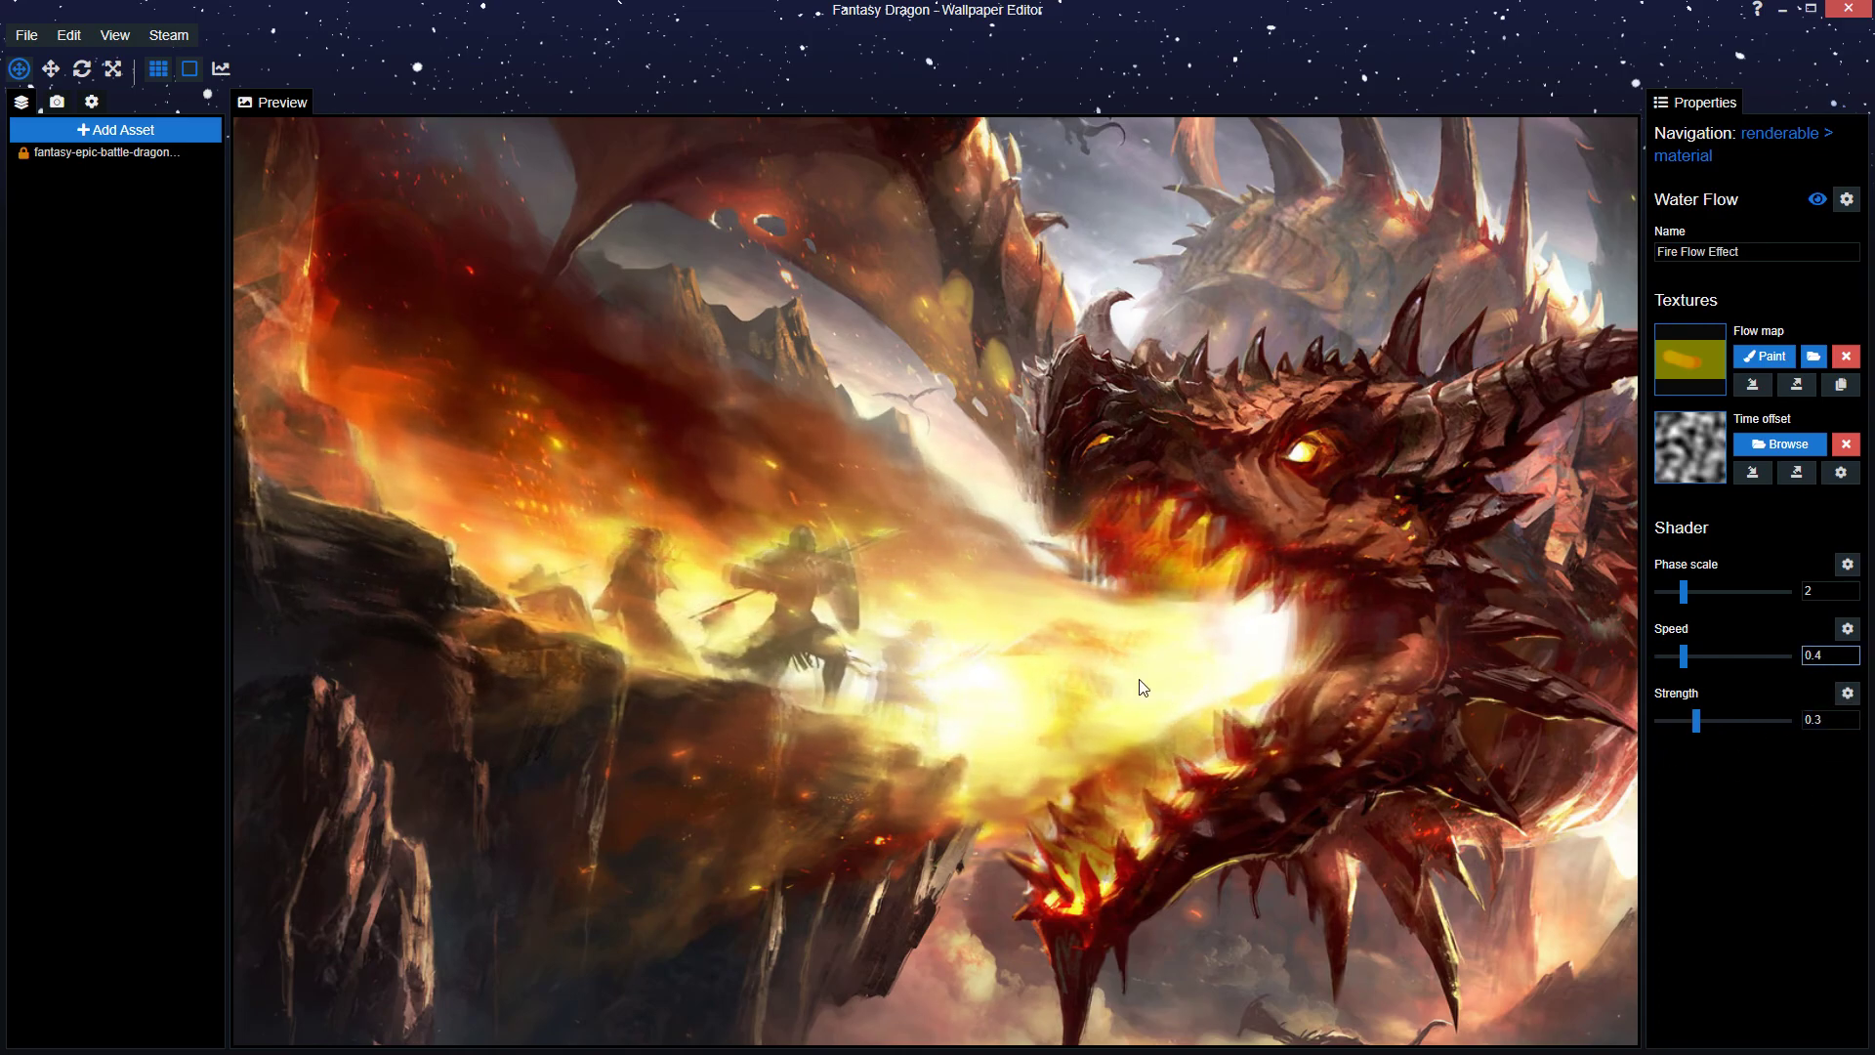
- Reopen flow-map painting, paint flow down the left side of the snout, and save
click(1764, 355)
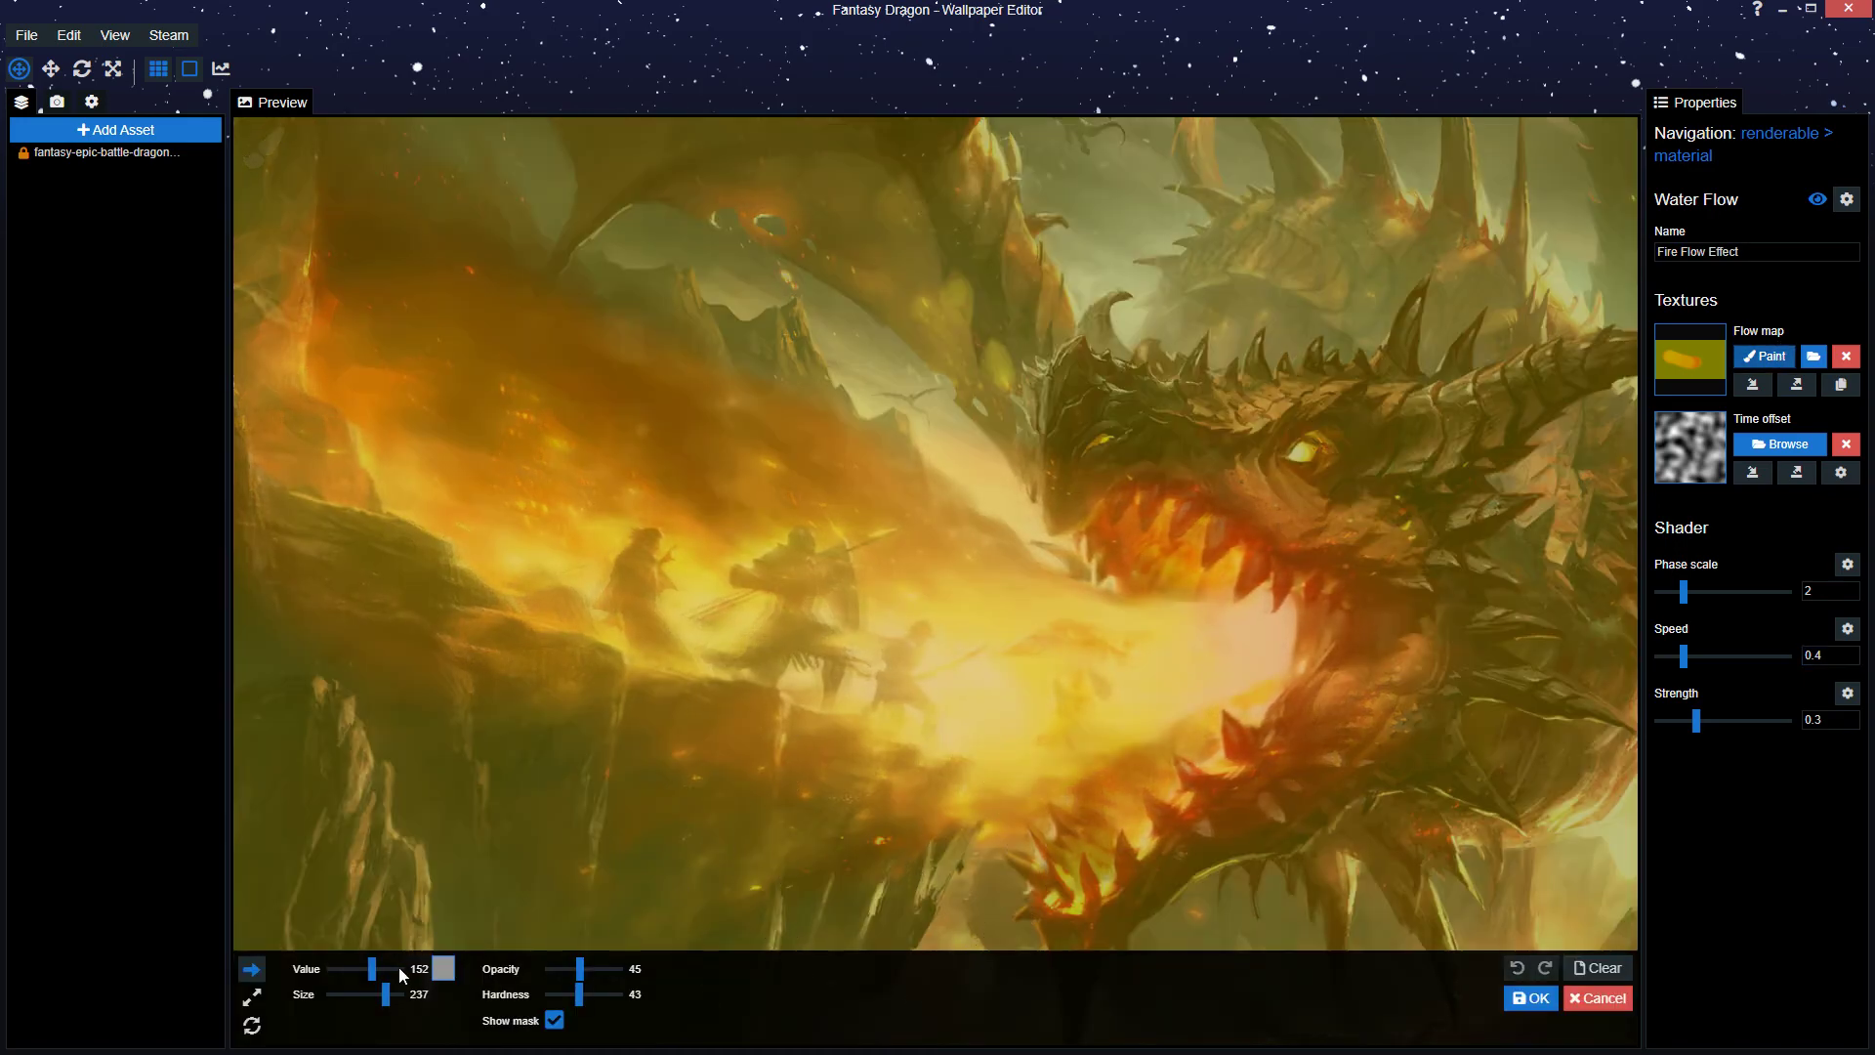
scroll(1080, 669, up, 10)
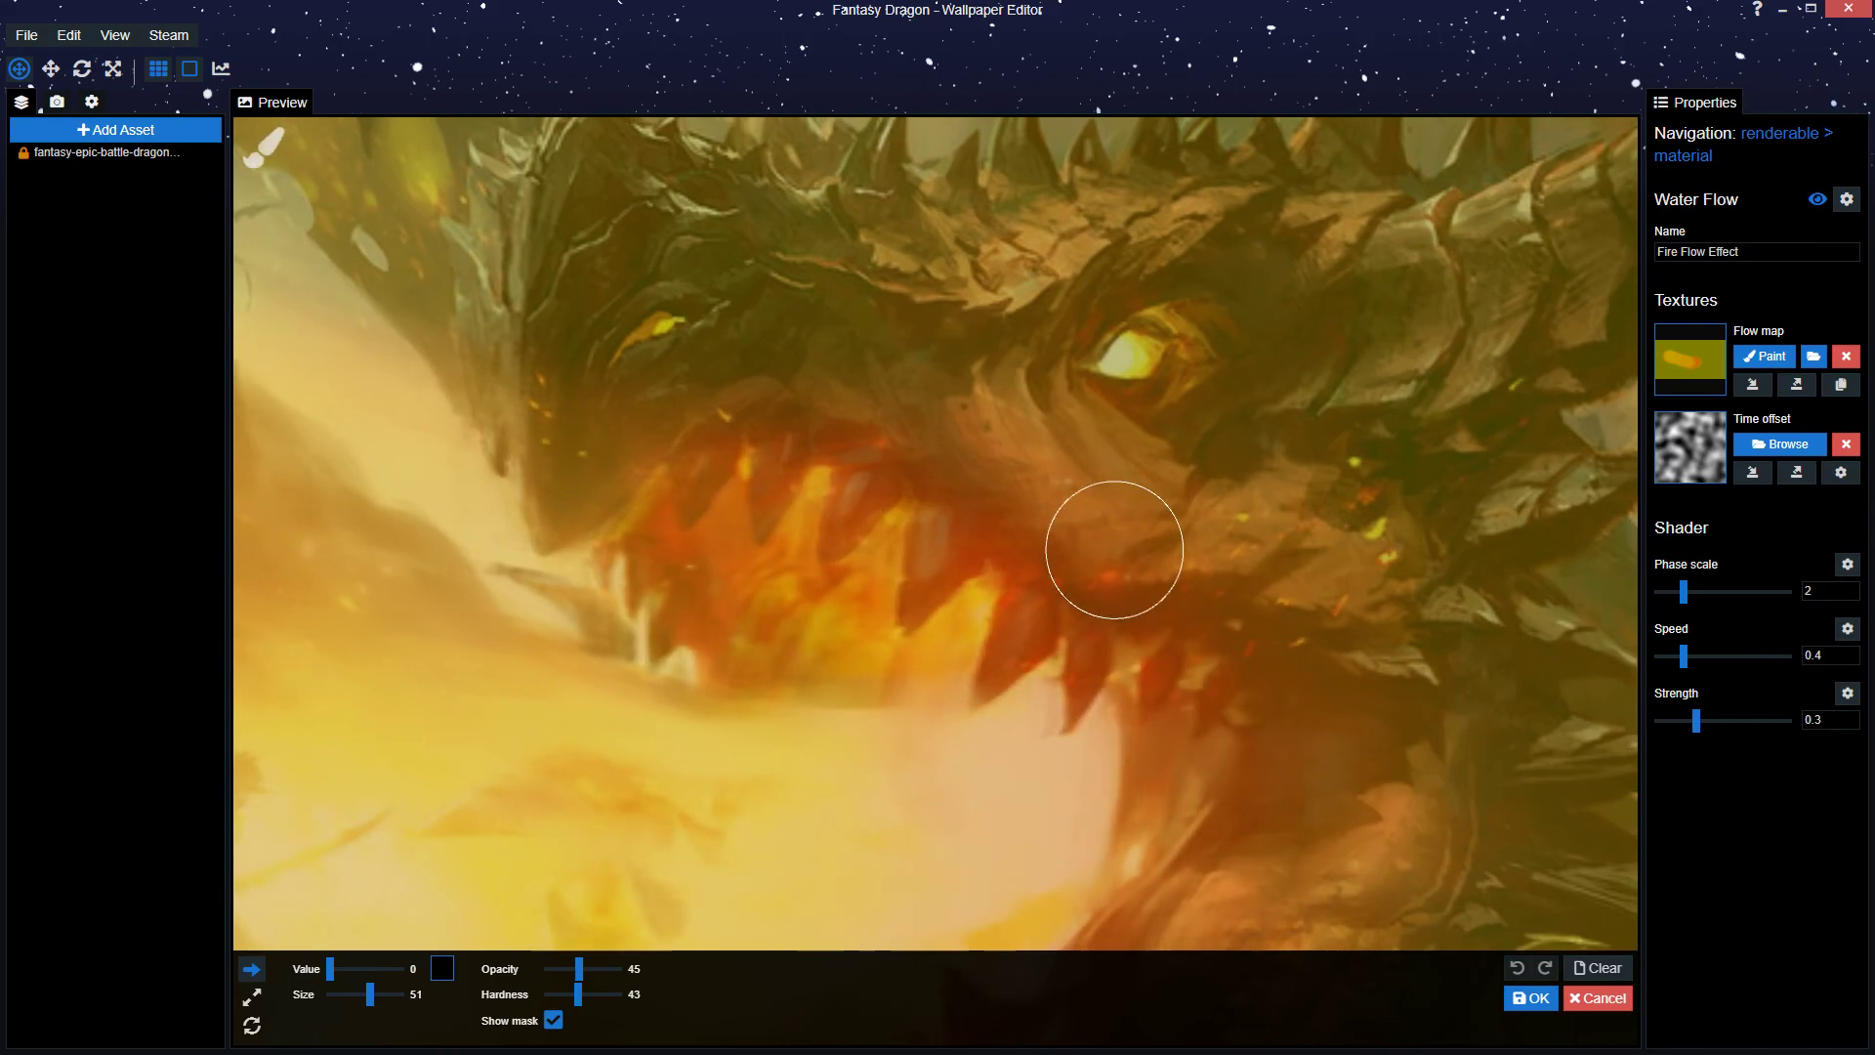
drag(1114, 550, 1143, 551)
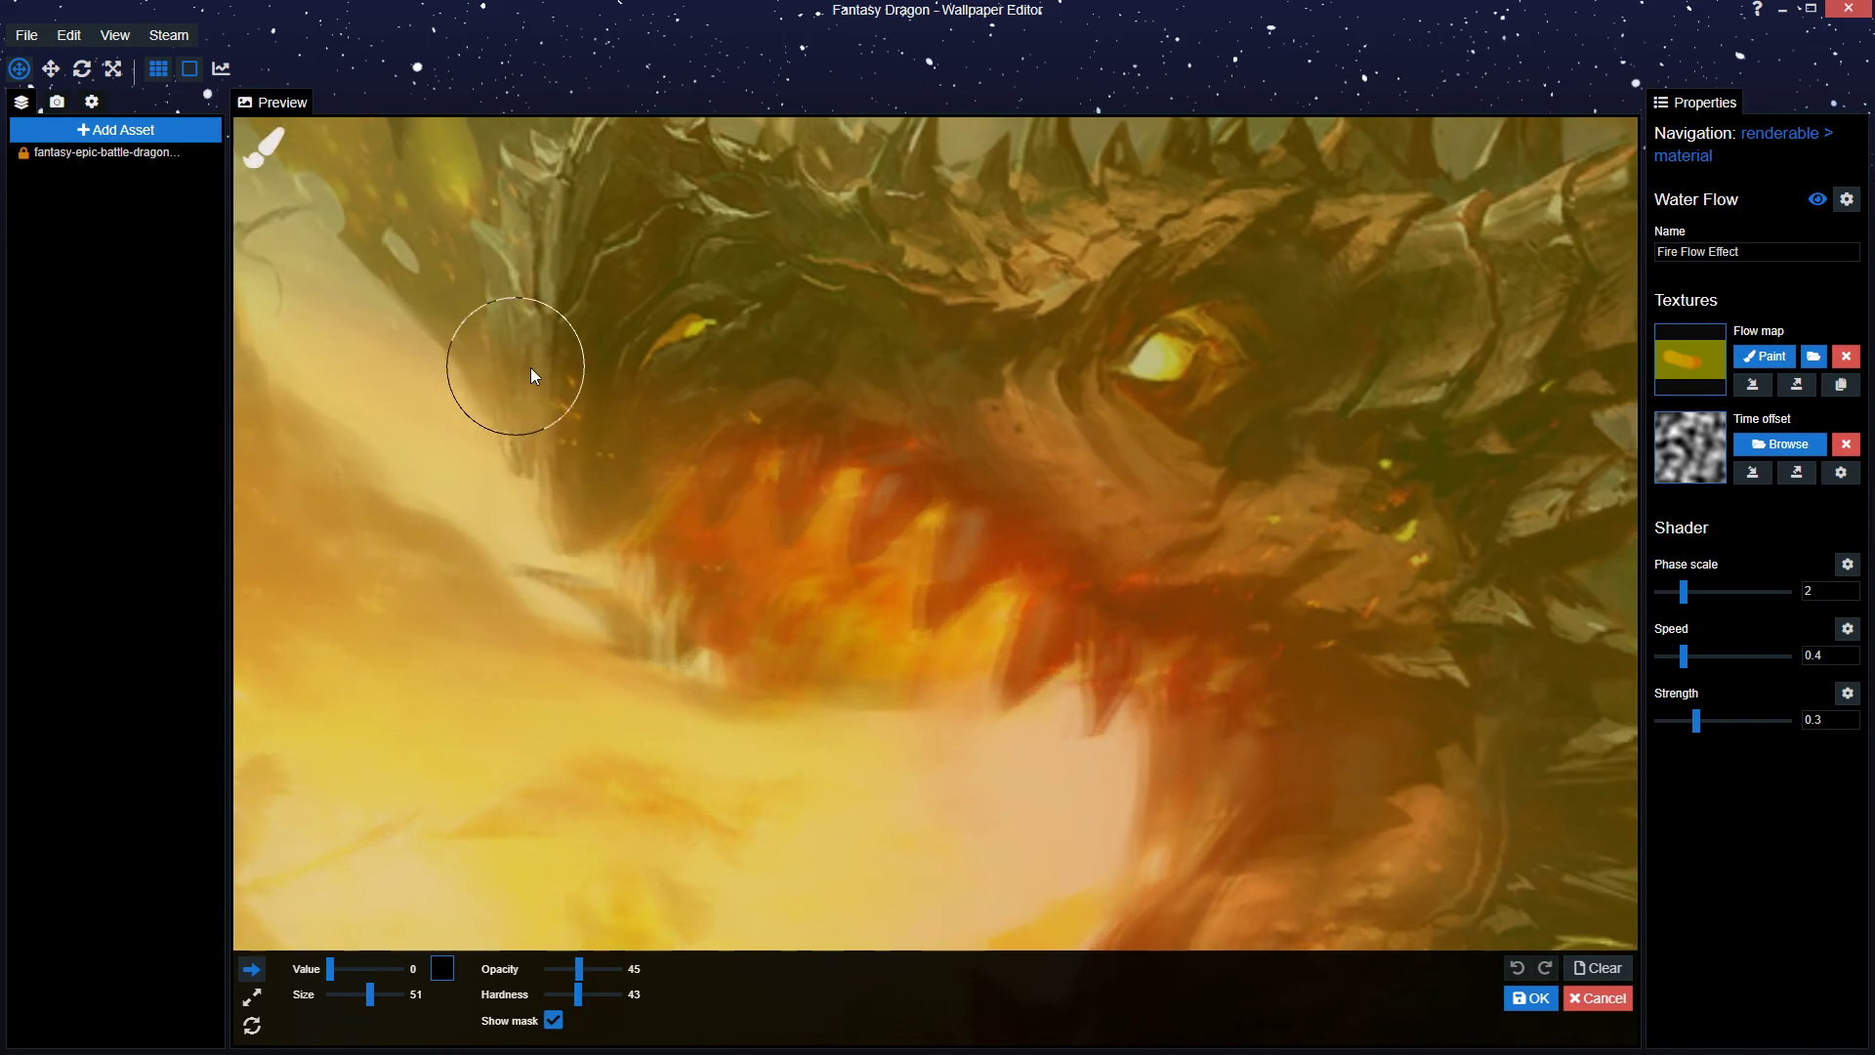
mouse_move(566, 302)
mouse_down()
mouse_move(573, 423)
mouse_move(619, 544)
mouse_move(1041, 605)
mouse_up()
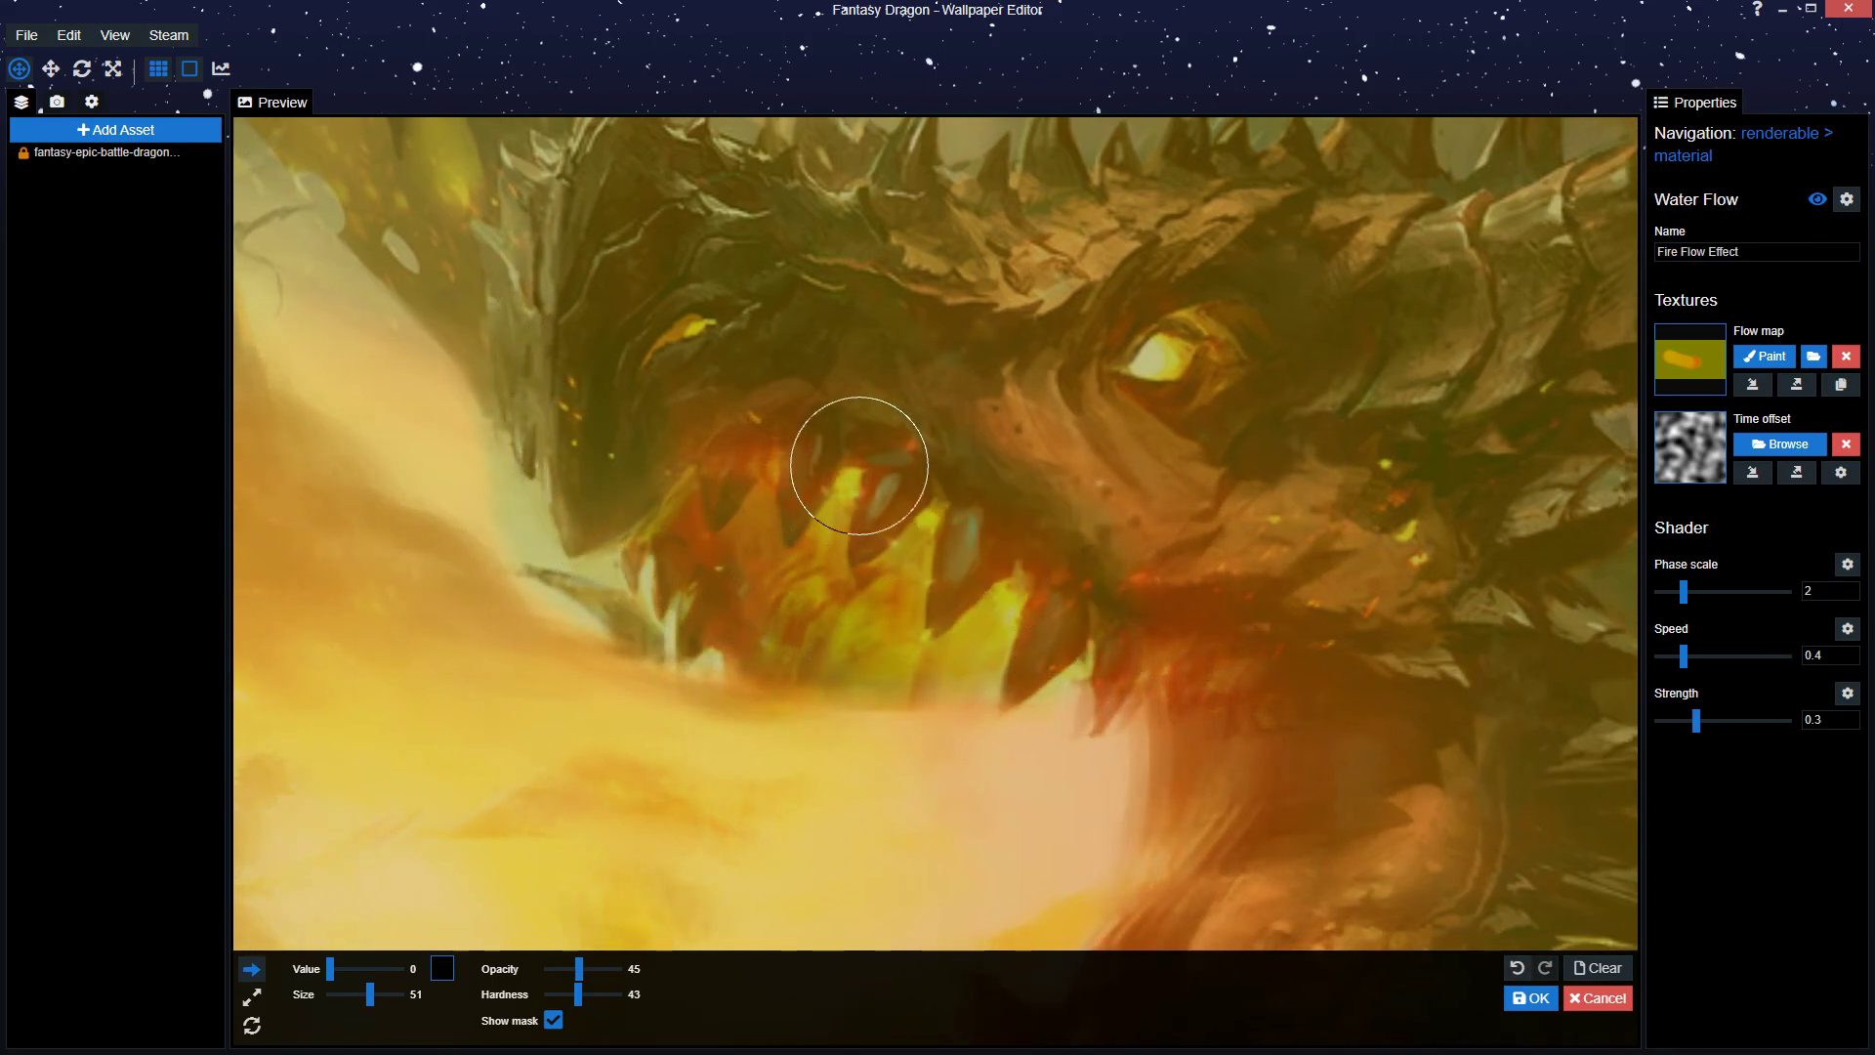
scroll(879, 431, up, 3)
key(ctrl+s)
- Paint flow from the upper jaw into the mouth and remove it around the lower jaw and tooth
mouse_move(889, 278)
mouse_down()
mouse_move(908, 377)
mouse_move(1025, 648)
mouse_move(1061, 543)
mouse_up()
scroll(1064, 542, down, 1)
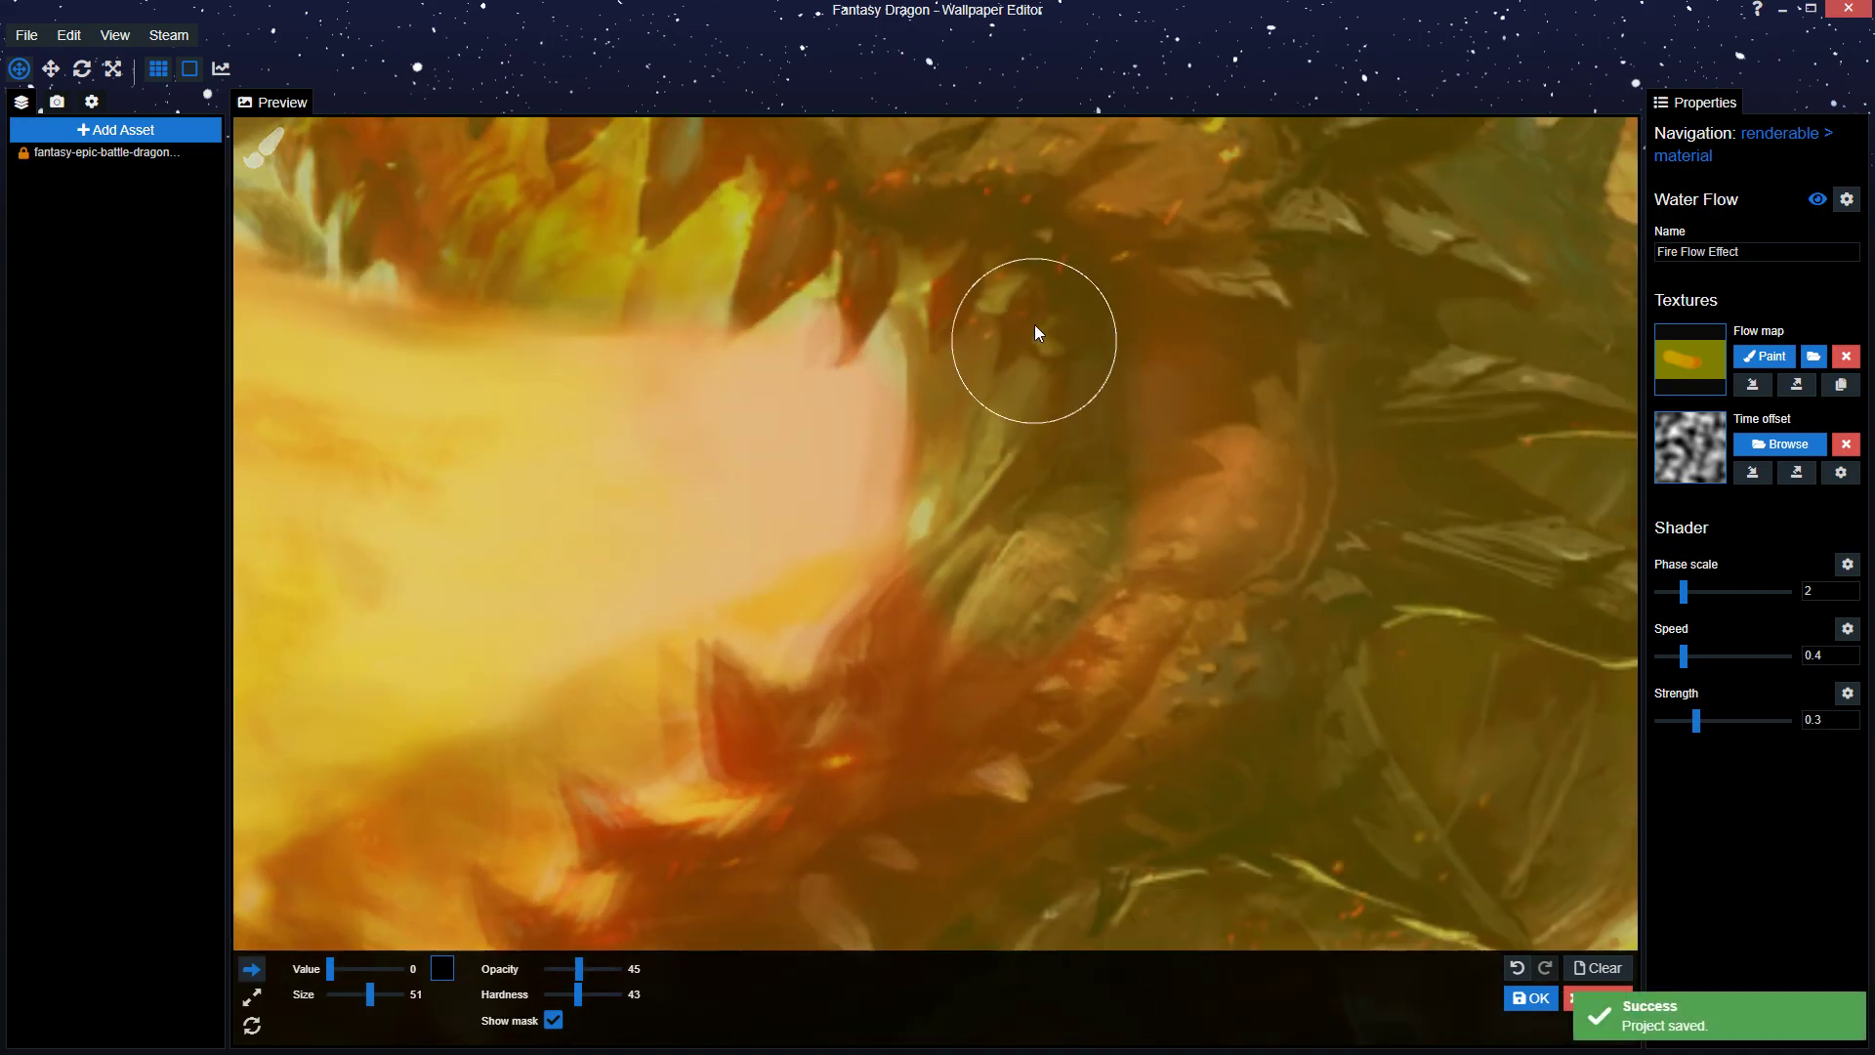
mouse_move(1033, 326)
mouse_down()
mouse_move(925, 661)
mouse_move(1171, 608)
mouse_move(1168, 410)
mouse_up()
scroll(1102, 693, down, 1)
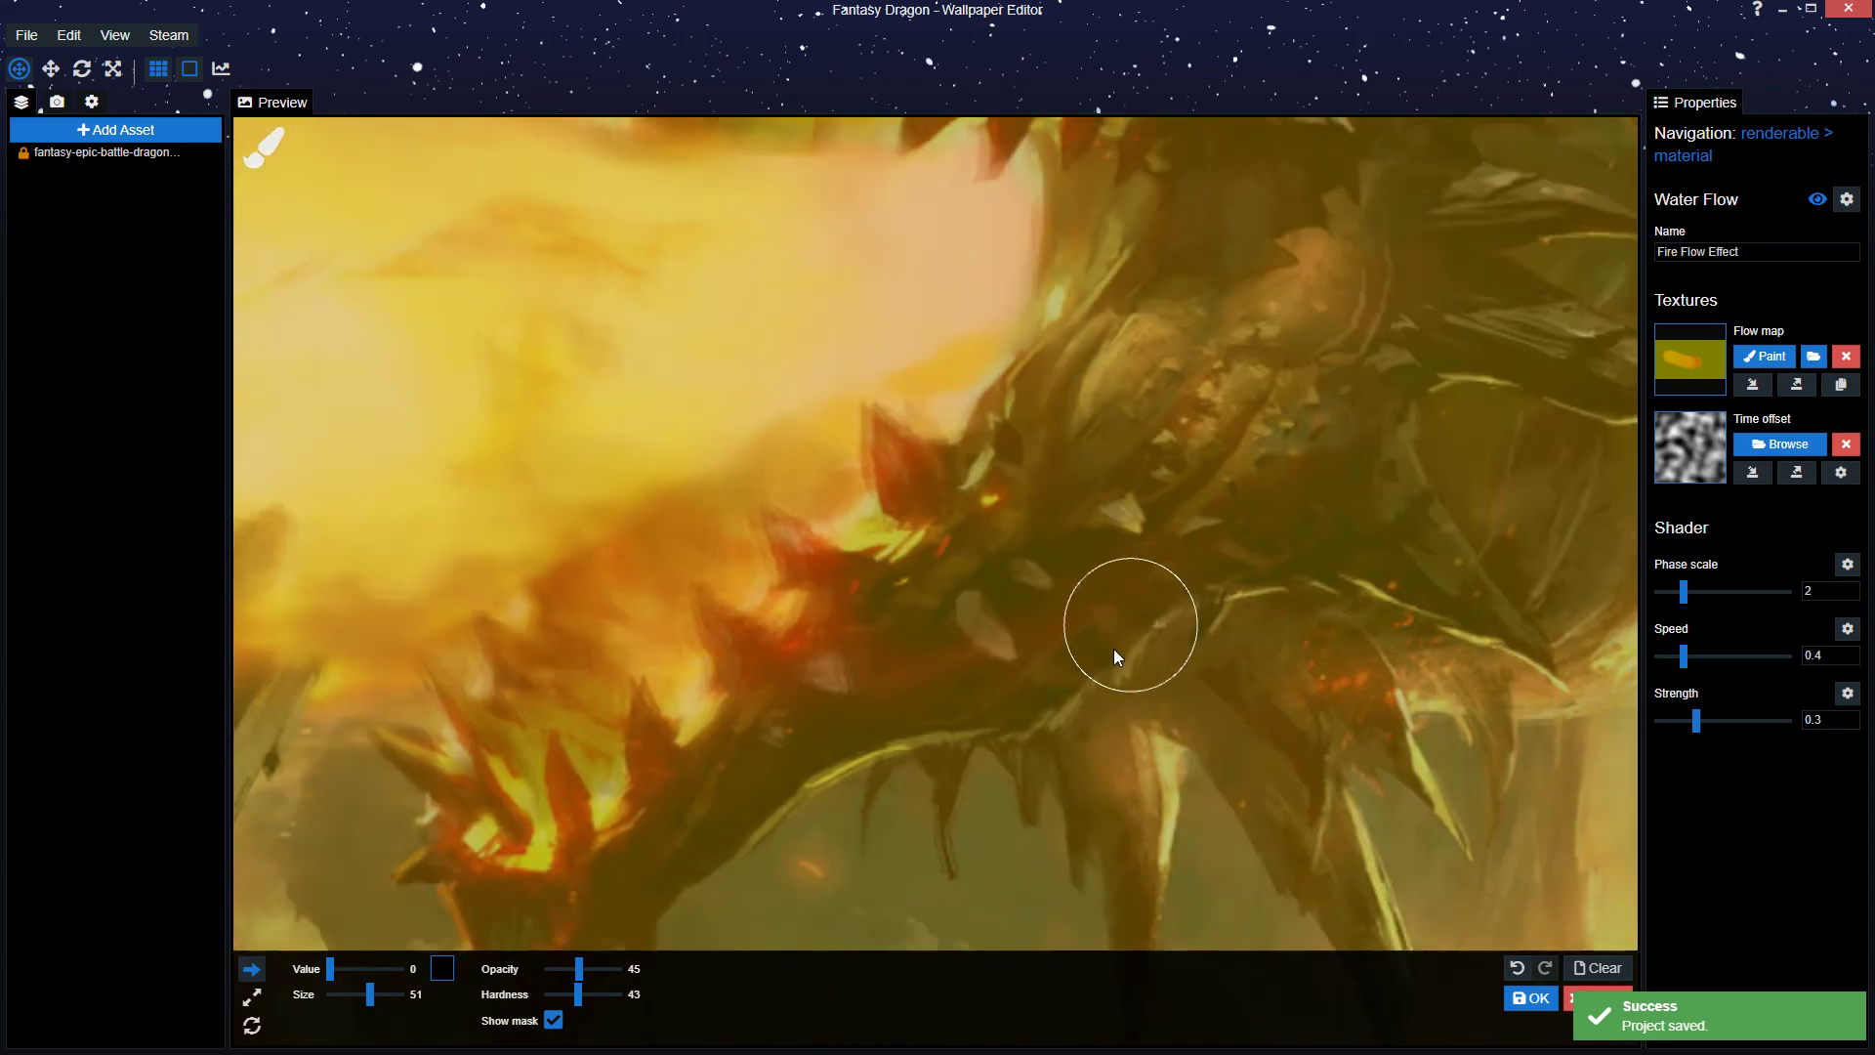
mouse_move(996, 501)
mouse_down()
mouse_move(873, 499)
mouse_move(460, 849)
mouse_move(452, 762)
mouse_move(753, 544)
mouse_move(842, 578)
mouse_up()
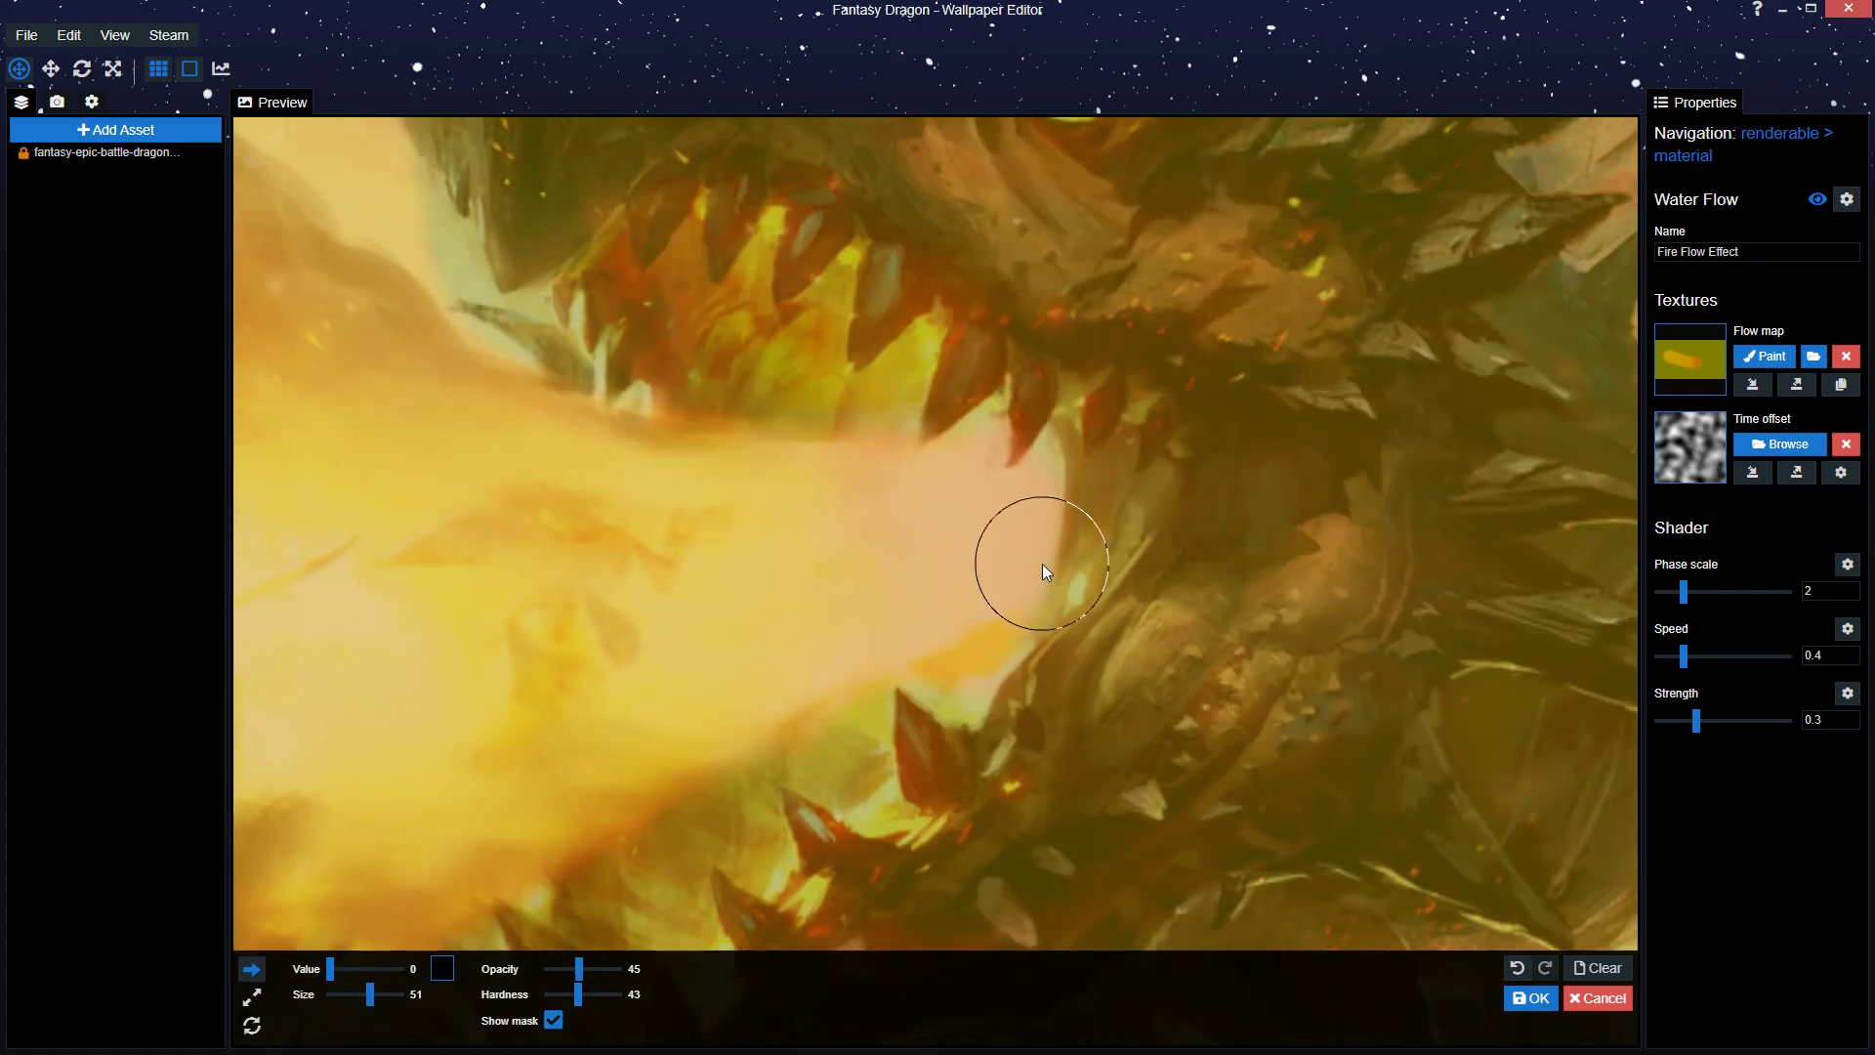
scroll(1035, 552, up, 1)
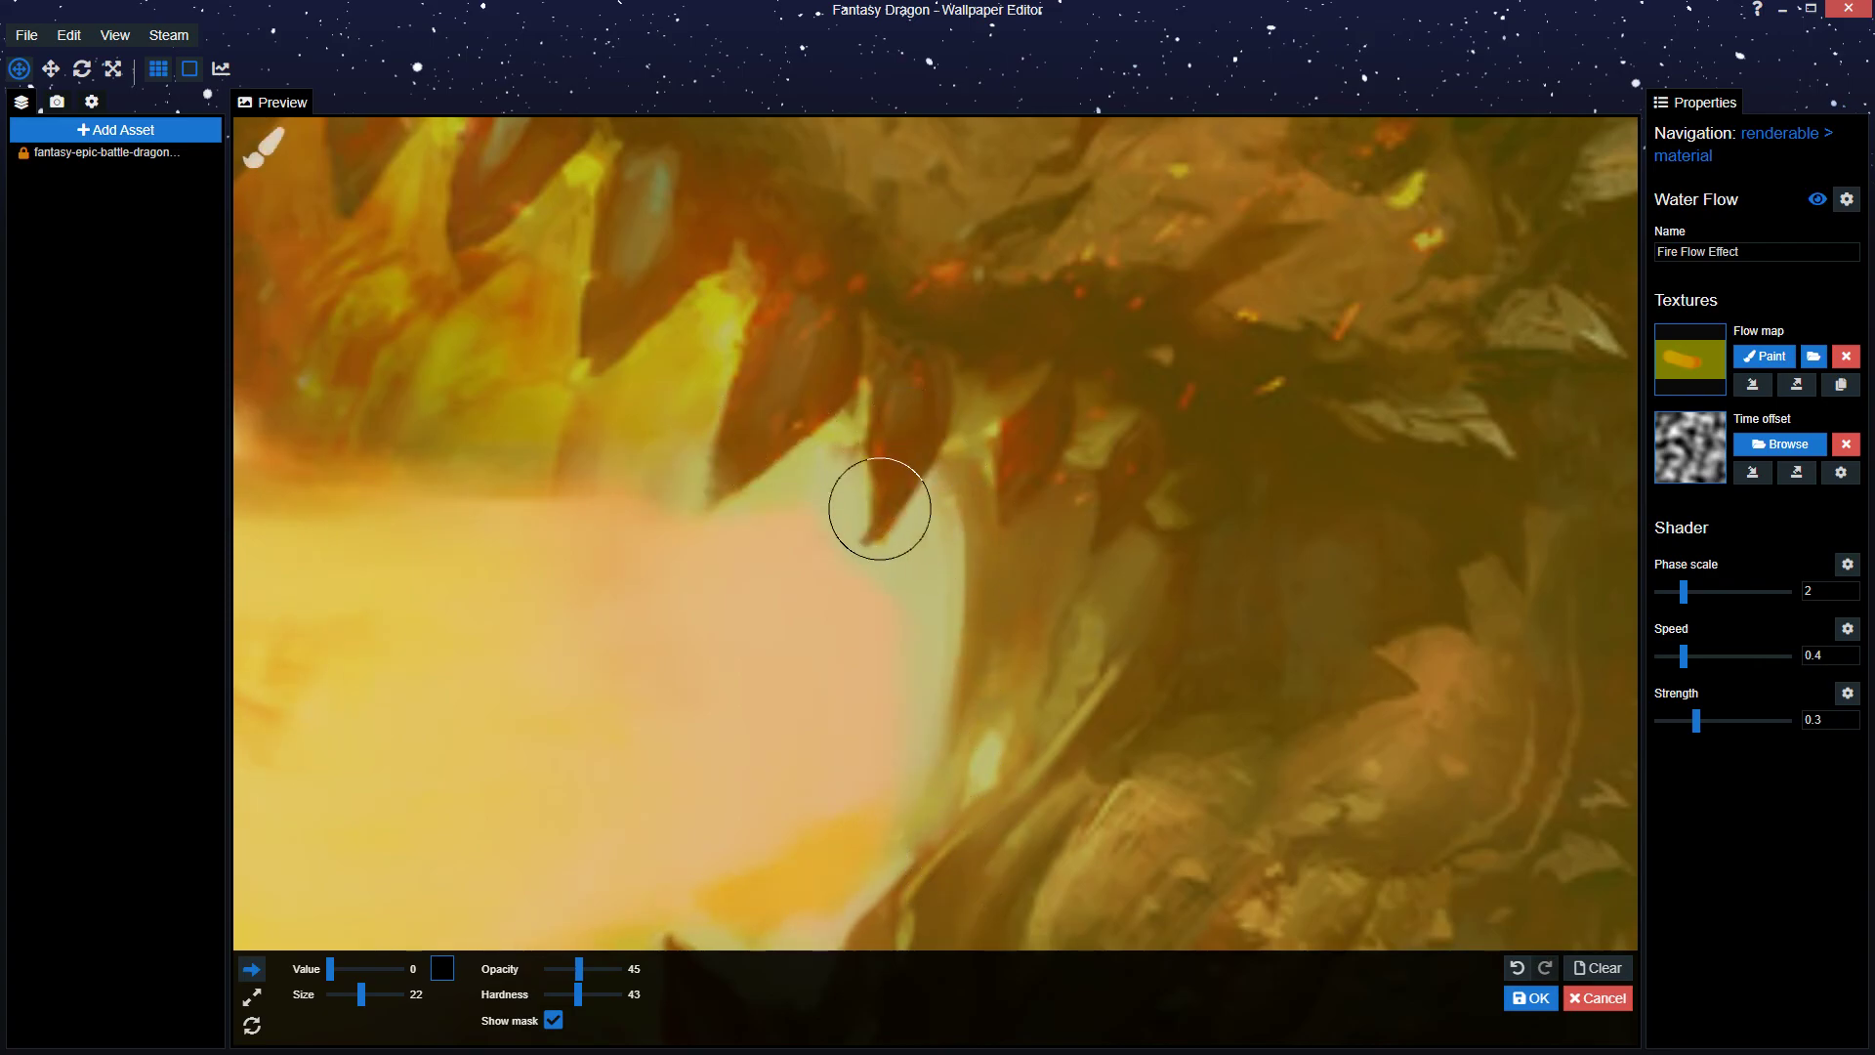
scroll(874, 507, down, 2)
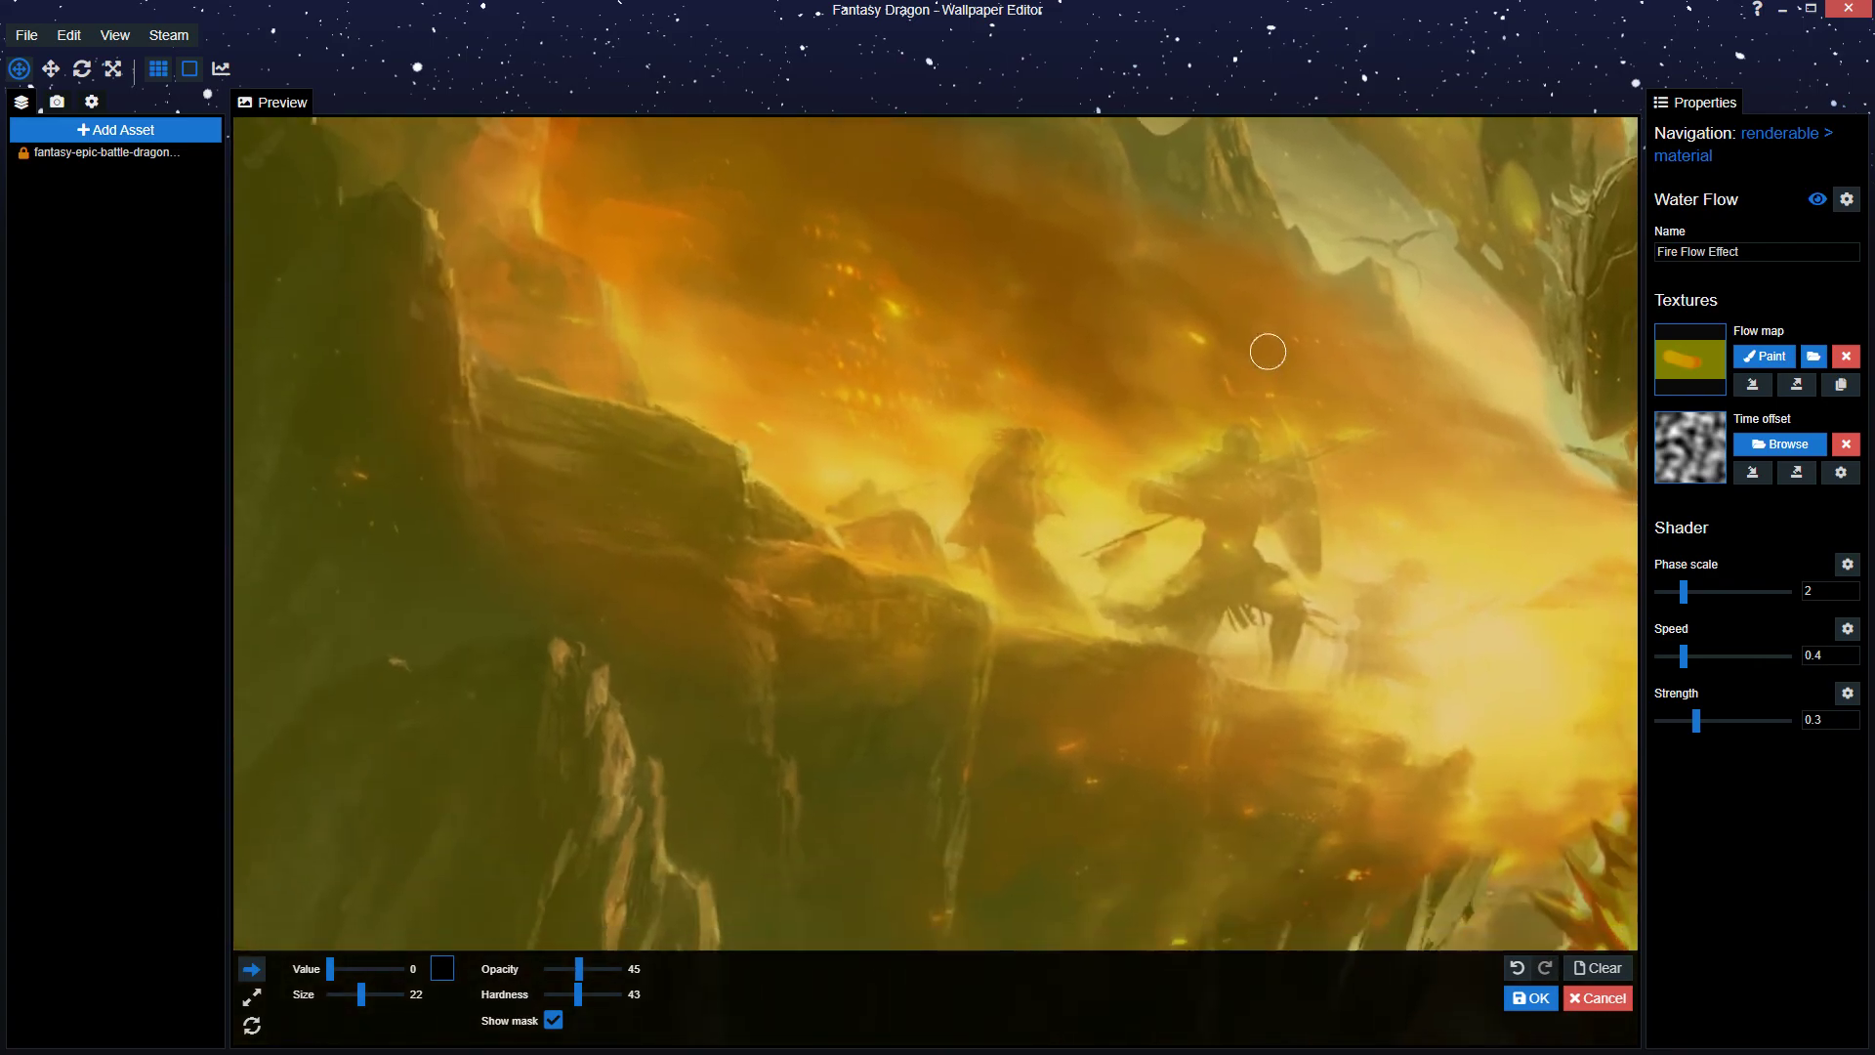
scroll(995, 488, up, 2)
- With brush size 51, paint strokes near the warriors, the rock edge, and across the cliff rocks
drag(361, 994, 370, 994)
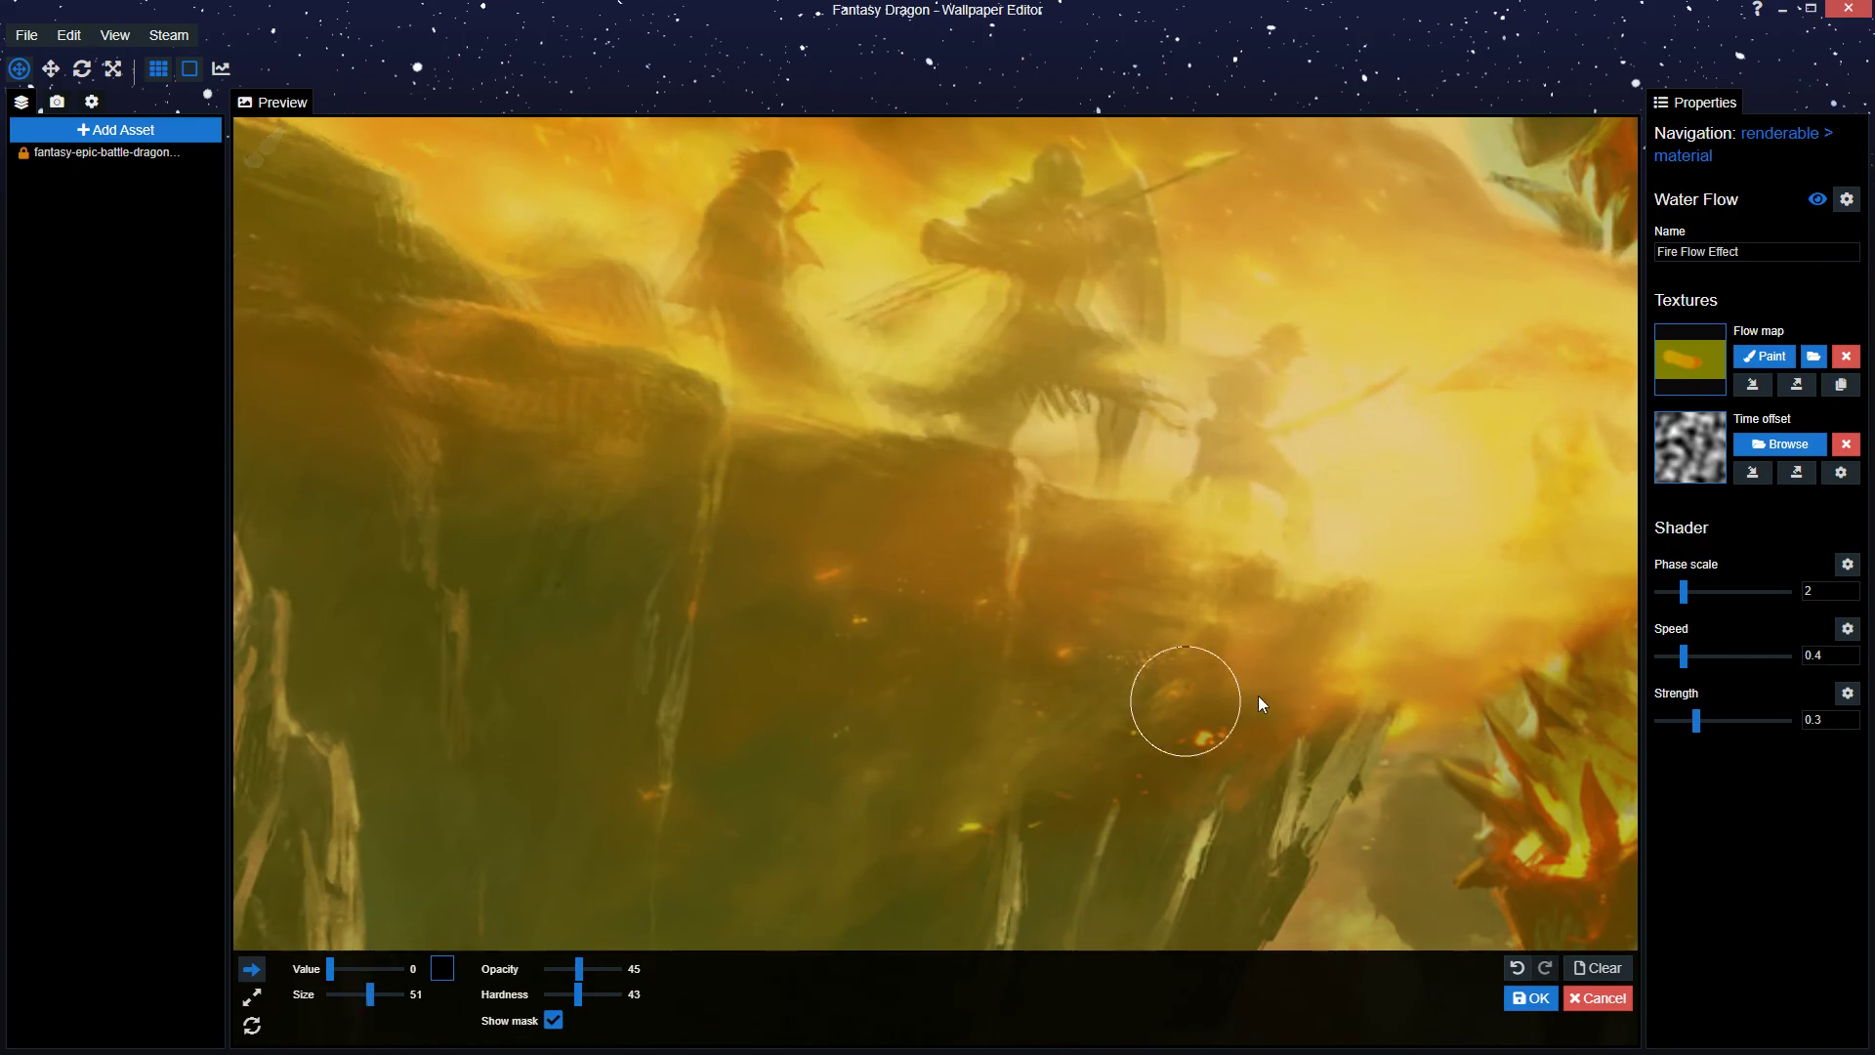
mouse_move(1298, 720)
mouse_down()
mouse_move(1273, 628)
mouse_move(820, 498)
mouse_move(1130, 557)
mouse_move(892, 630)
mouse_up()
drag(629, 542, 712, 564)
mouse_move(1108, 774)
mouse_down()
mouse_move(826, 664)
mouse_move(493, 575)
mouse_up()
drag(379, 513, 521, 502)
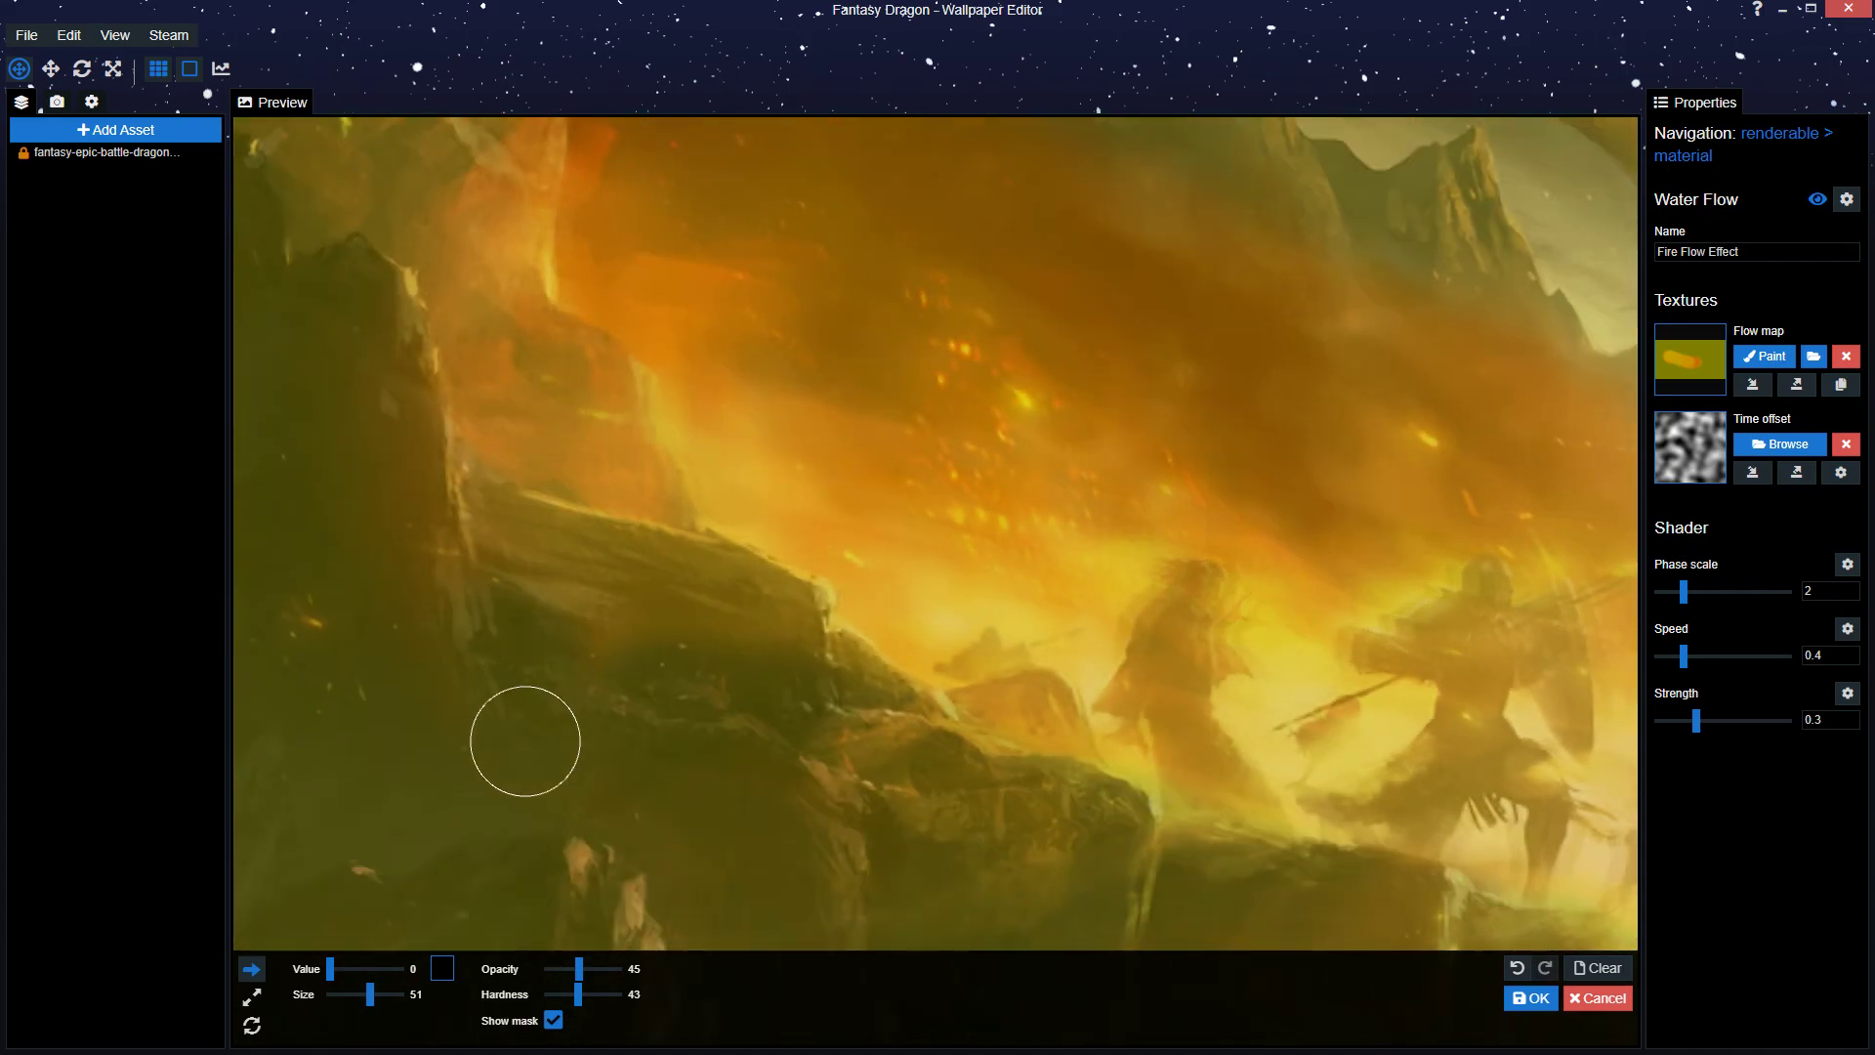
mouse_move(518, 740)
mouse_down()
mouse_move(427, 217)
mouse_move(682, 607)
mouse_move(854, 734)
mouse_move(1005, 745)
mouse_move(782, 615)
mouse_move(605, 465)
mouse_move(524, 439)
mouse_move(599, 653)
mouse_move(535, 215)
mouse_up()
- Pan around the image and turn off Show mask to preview the flow
drag(742, 488, 532, 612)
drag(789, 620, 706, 556)
click(560, 1023)
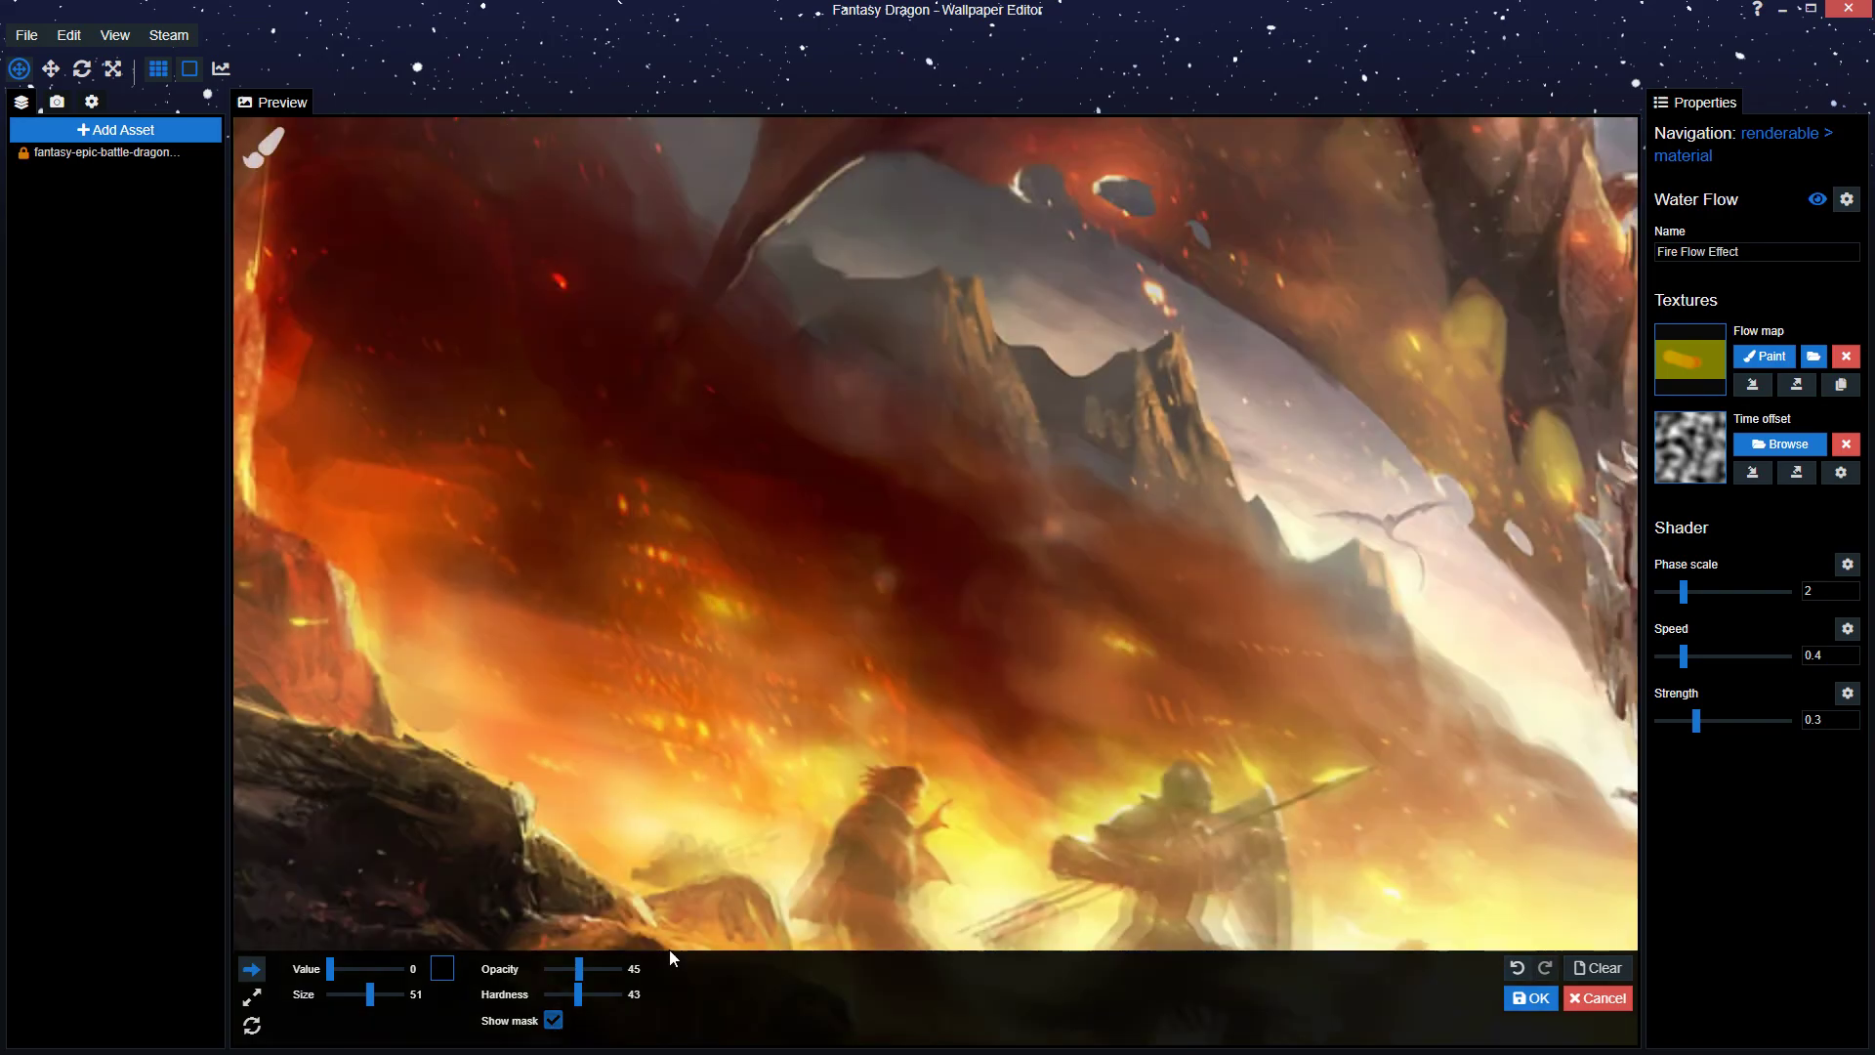
drag(734, 887, 716, 855)
drag(734, 680, 816, 794)
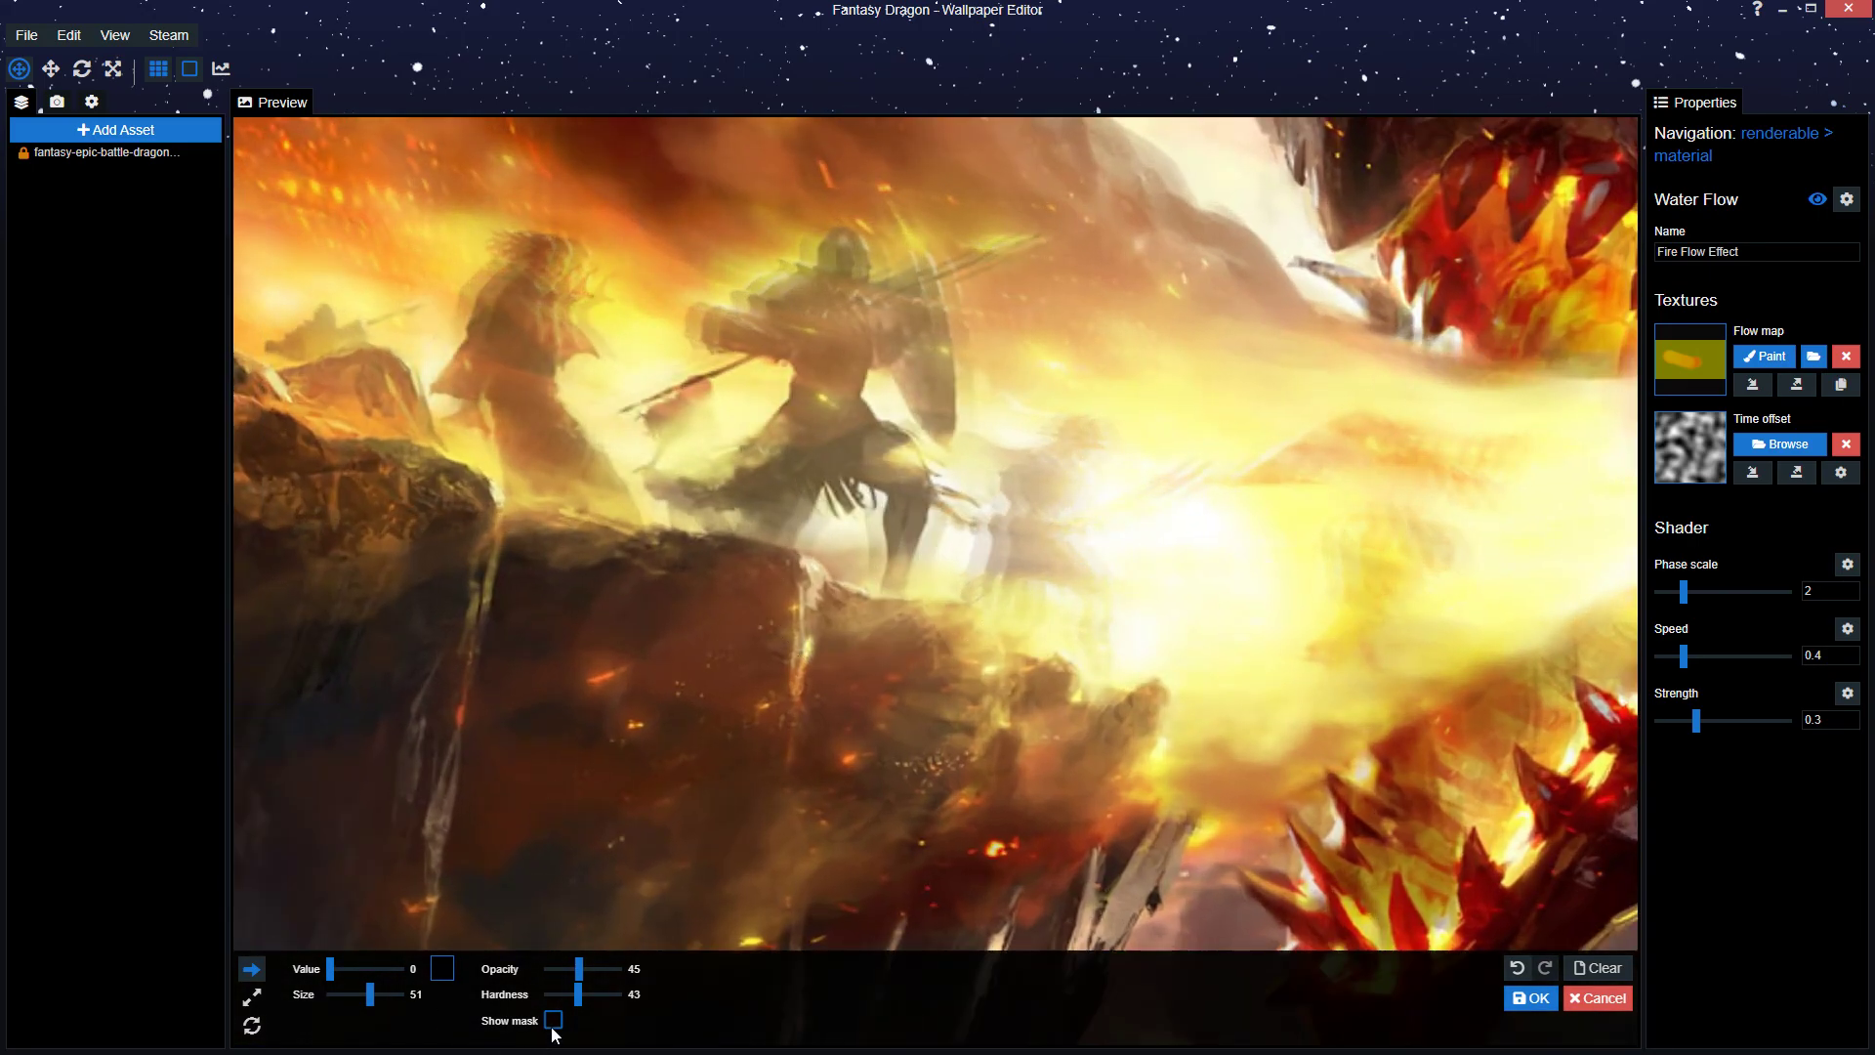
- Turn Show mask back on, set brush size 9, and paint over the warrior and his sword
click(553, 1019)
scroll(744, 736, down, 5)
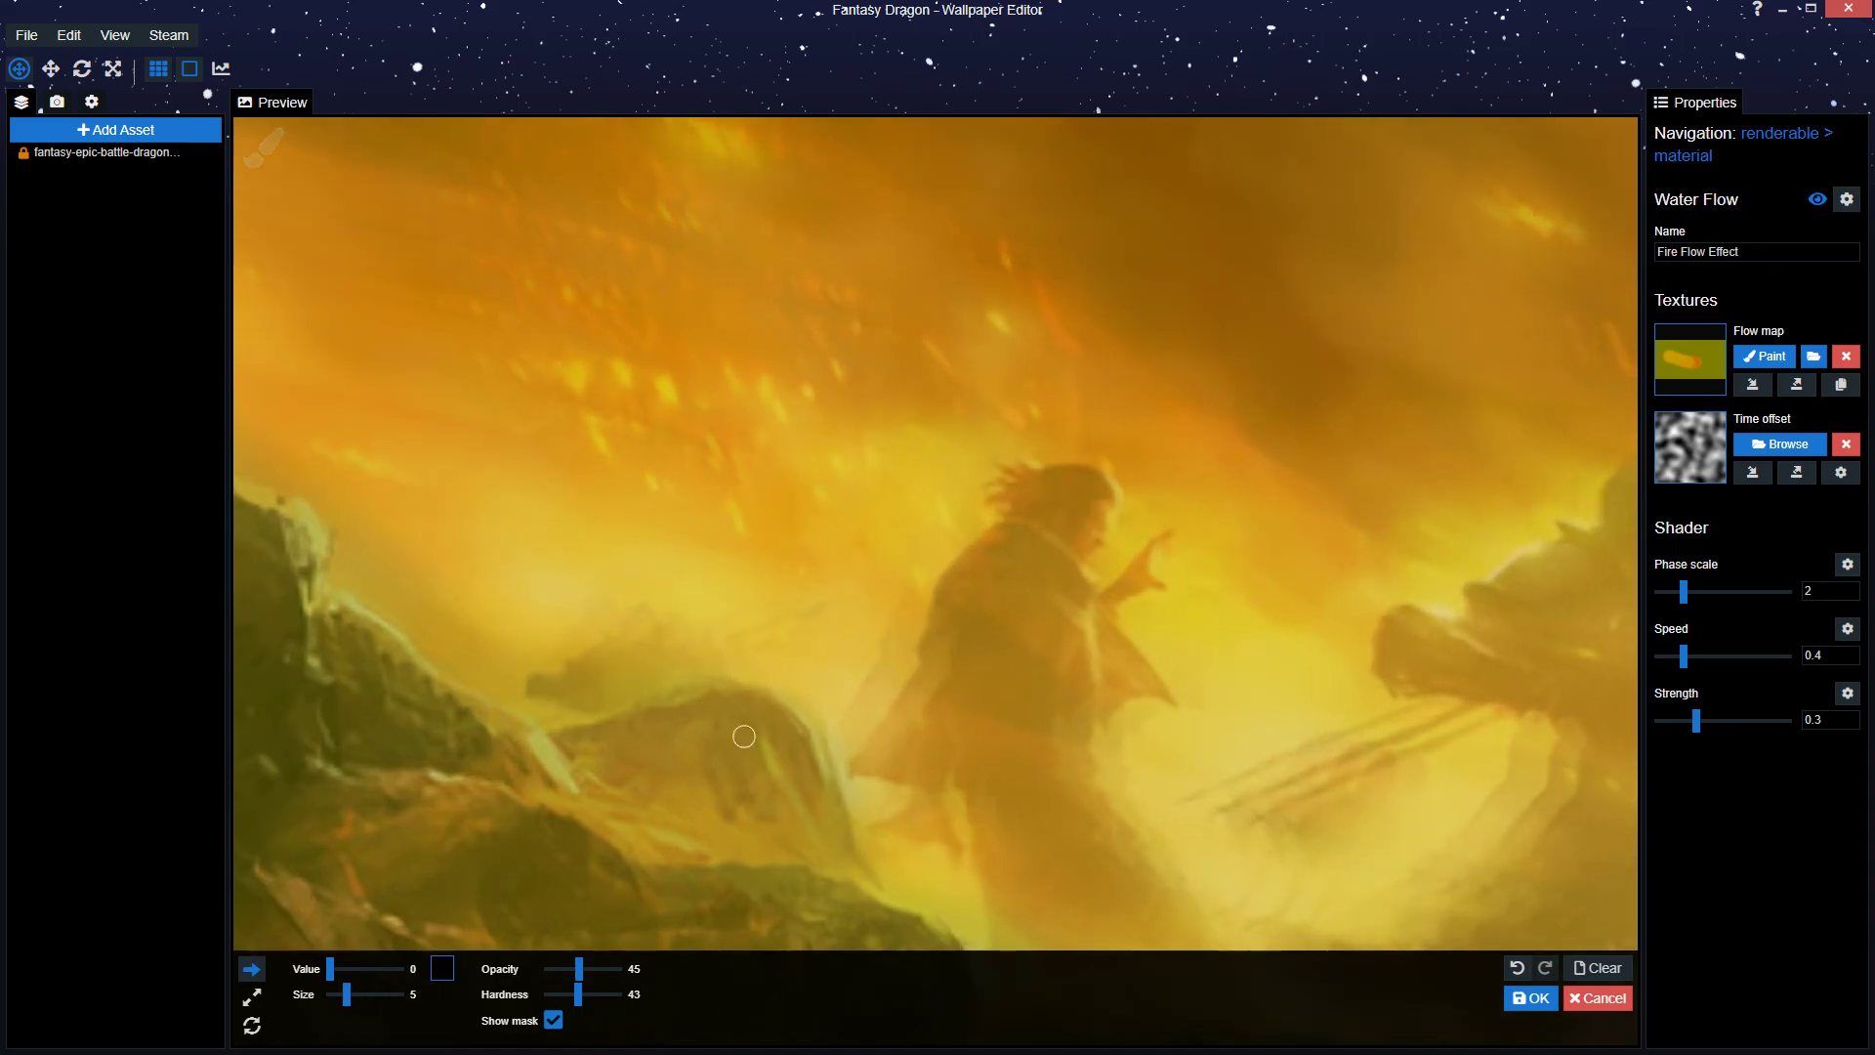
scroll(744, 736, up, 5)
drag(348, 995, 353, 995)
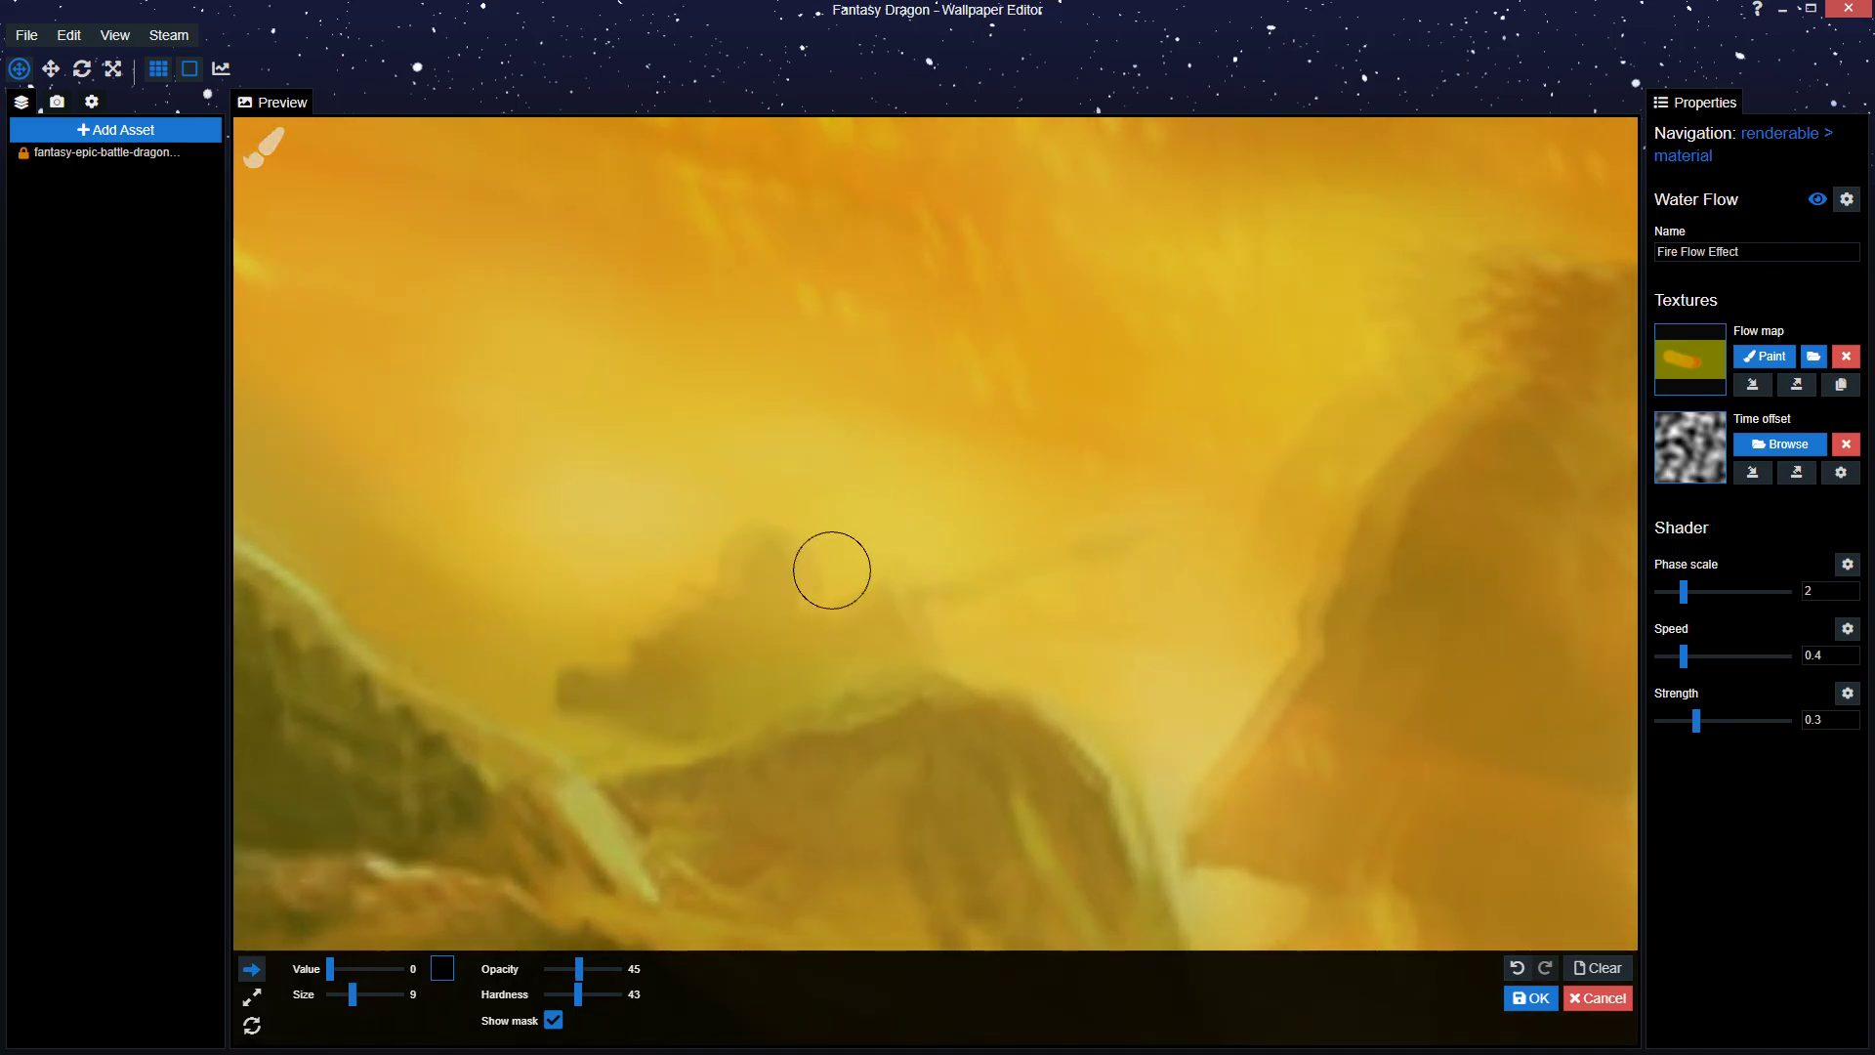
mouse_move(781, 570)
mouse_down()
mouse_move(619, 657)
mouse_move(808, 642)
mouse_move(1044, 545)
mouse_move(1039, 607)
mouse_up()
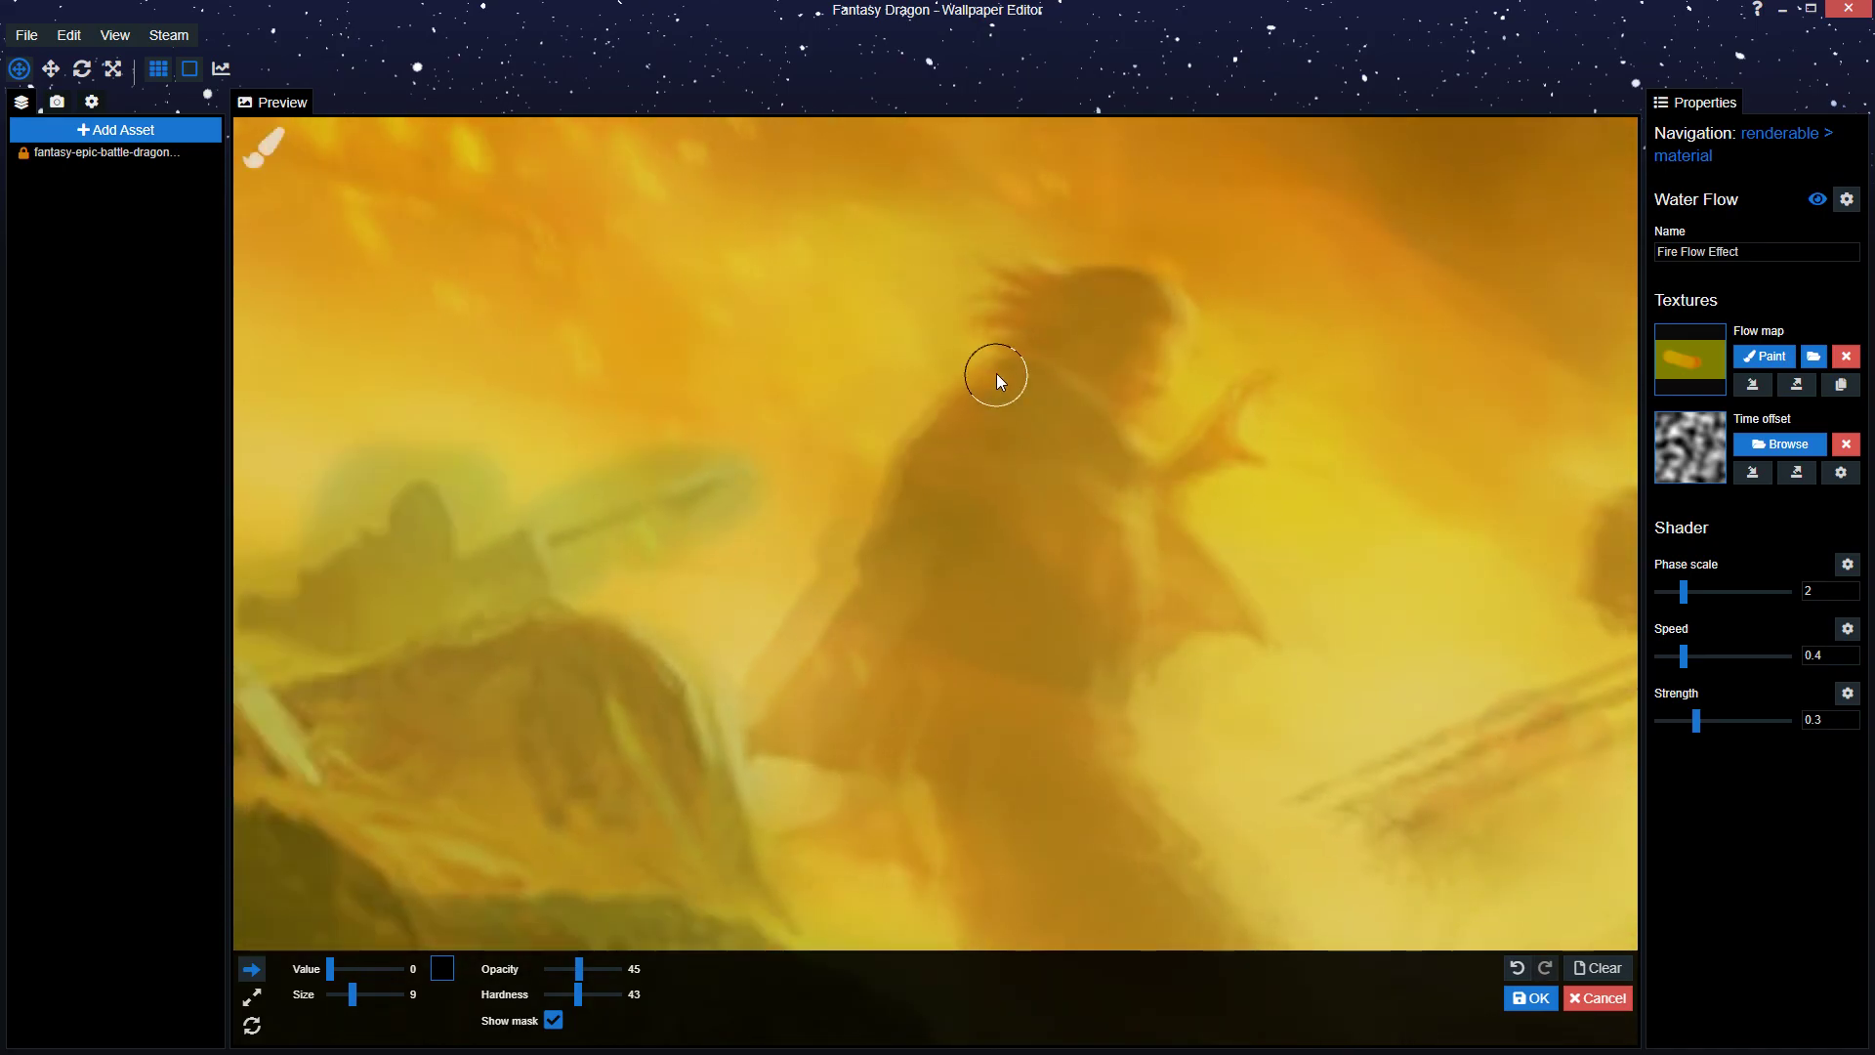
scroll(1058, 418, up, 5)
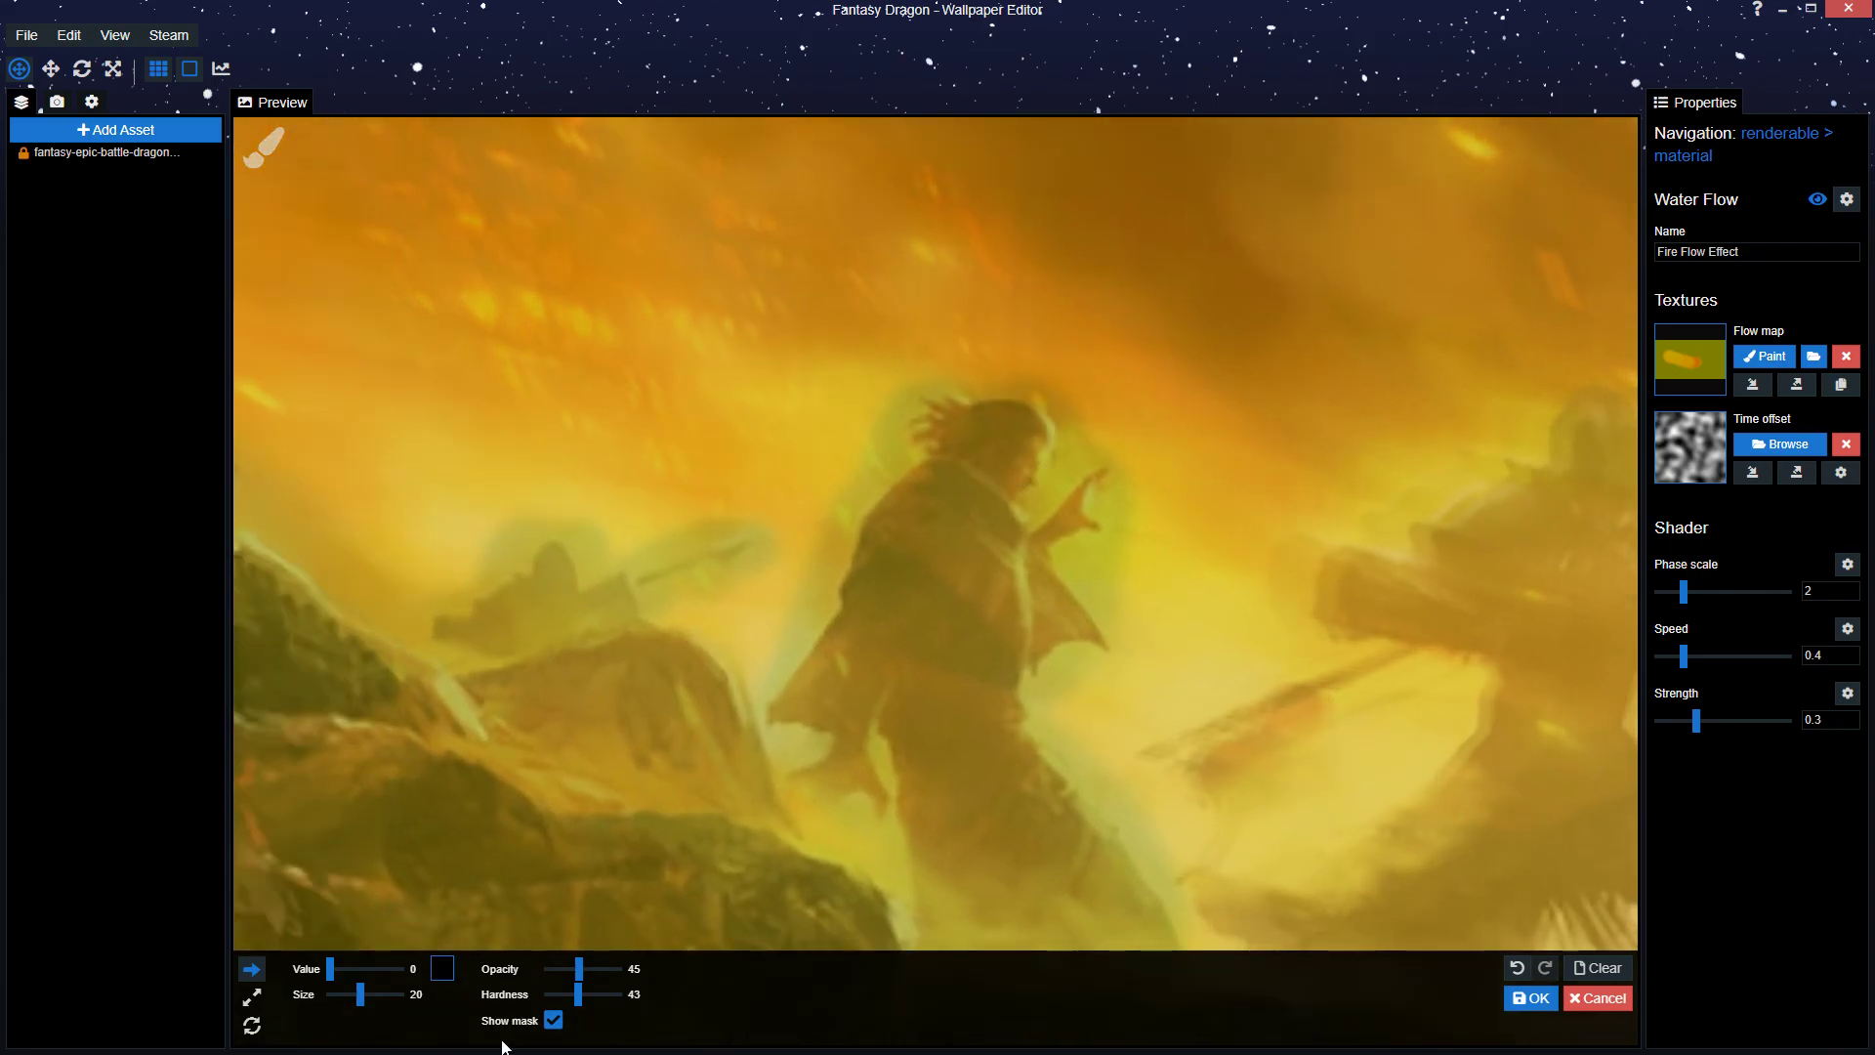
- Hide the mask, try flow strength 0.5, then reset it to 0.3
click(553, 1020)
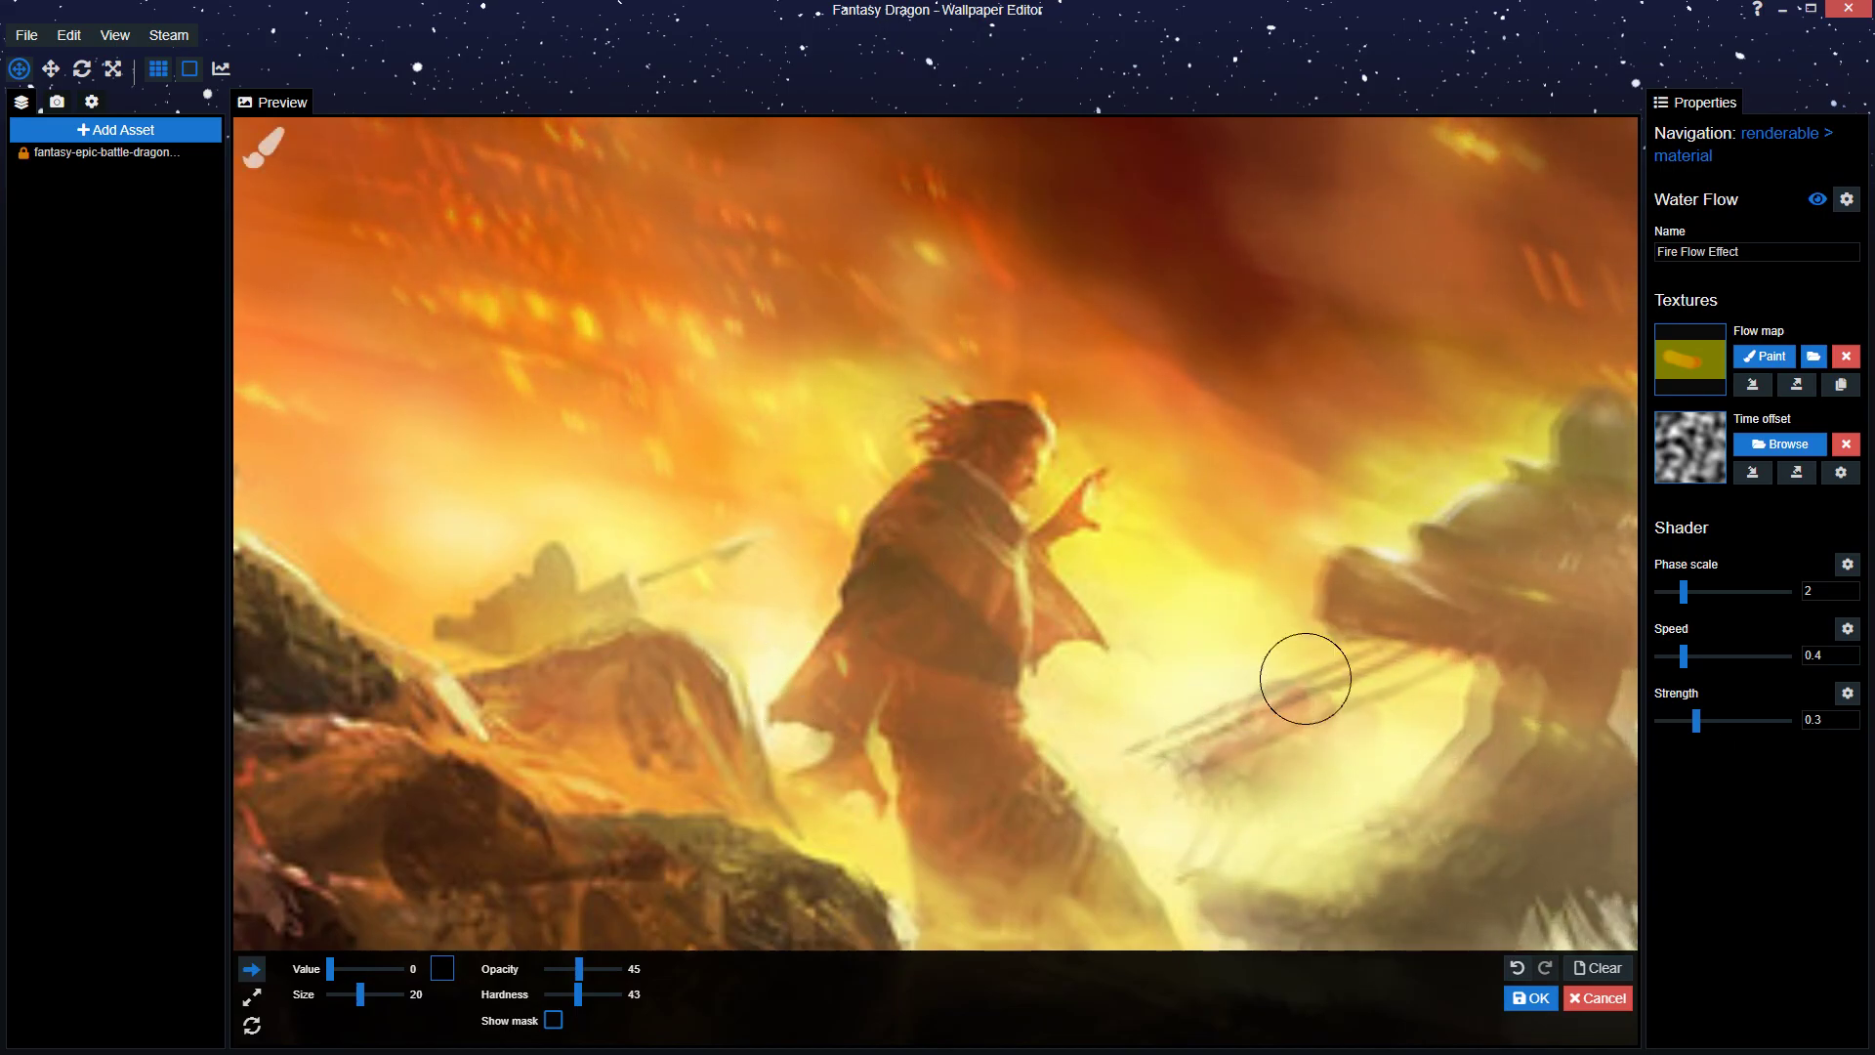
drag(1828, 720, 1662, 689)
text(0.5)
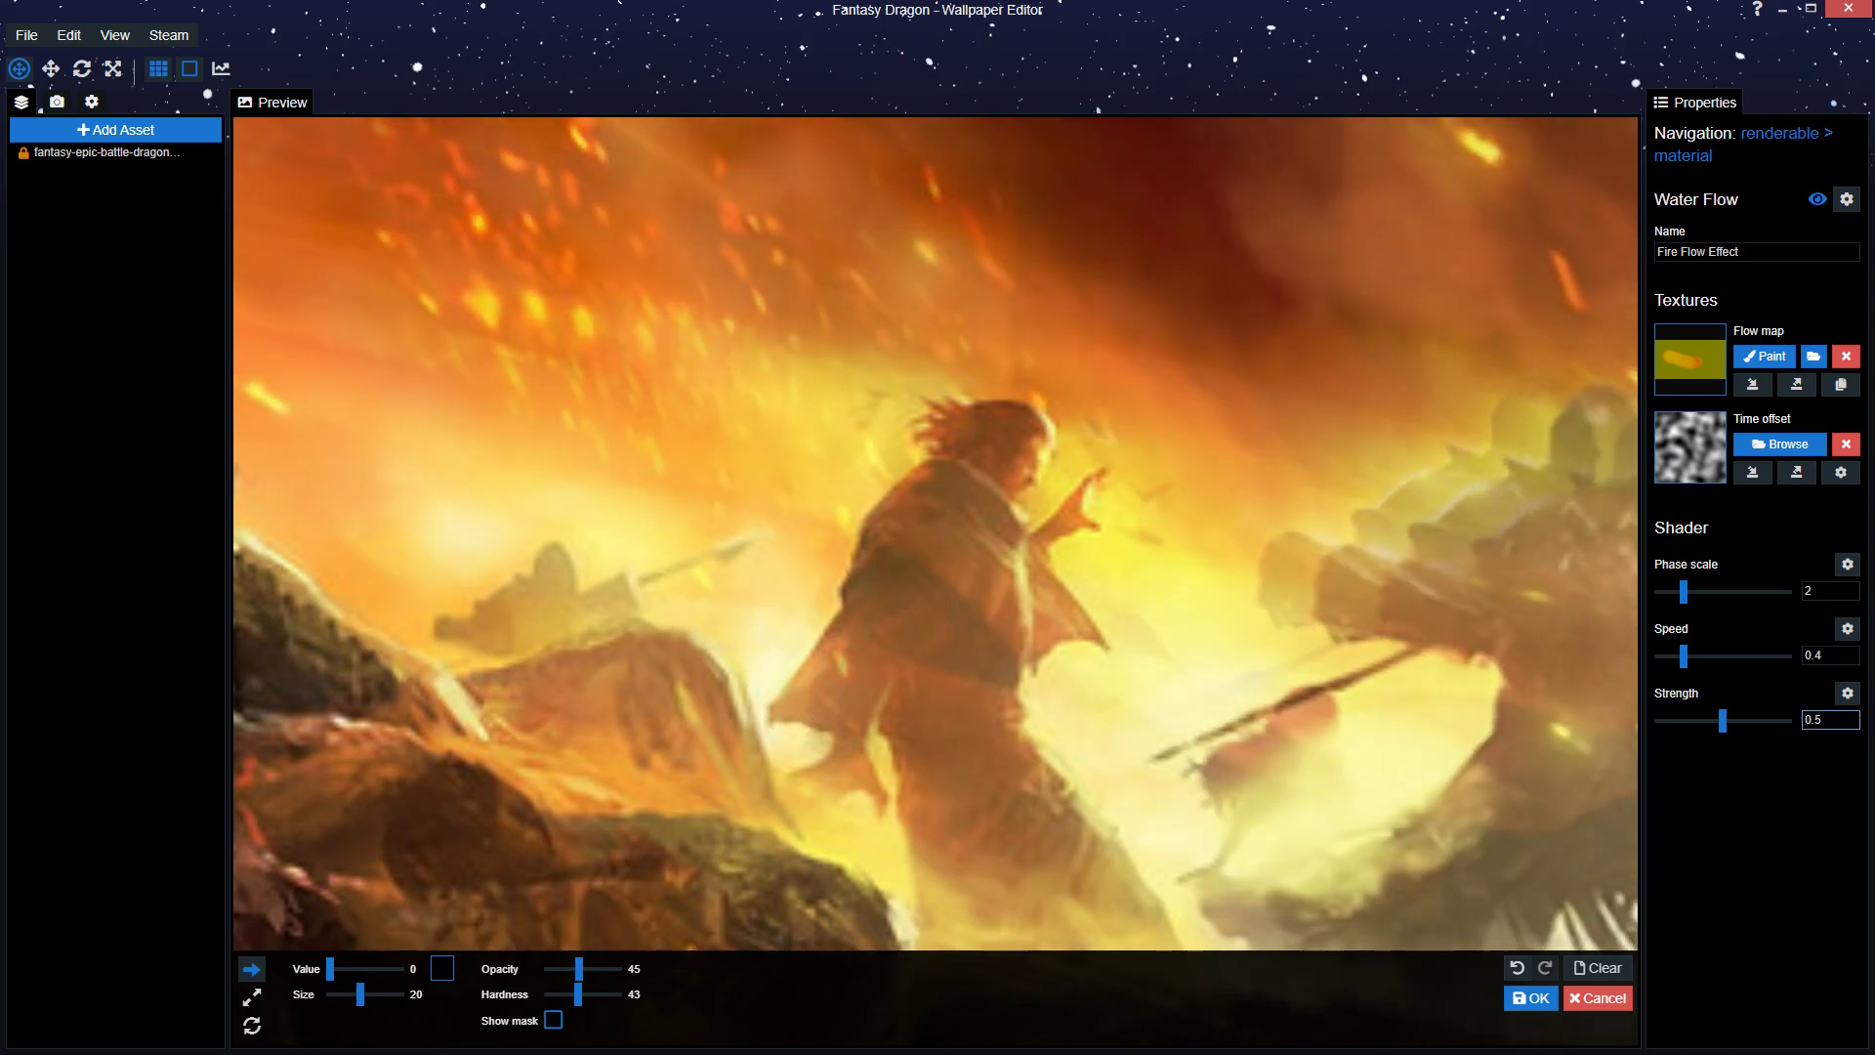
key(BackSpace)
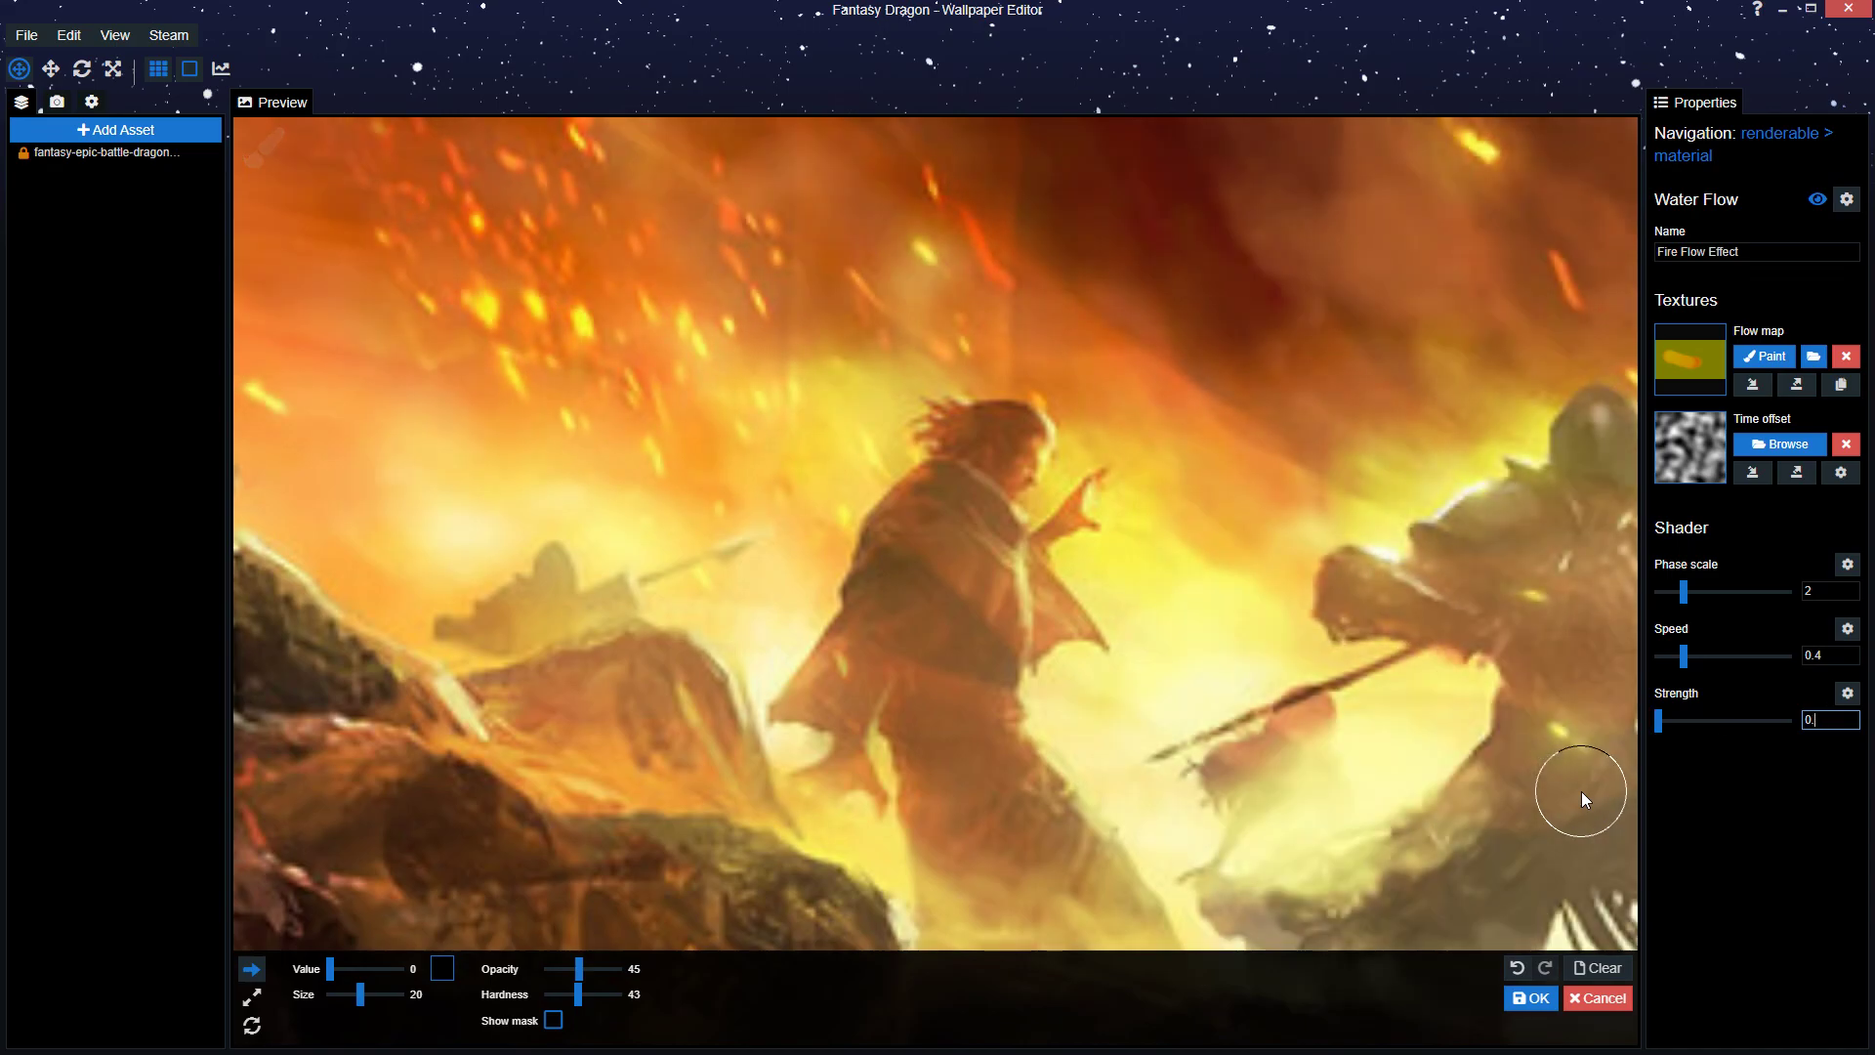
text(3)
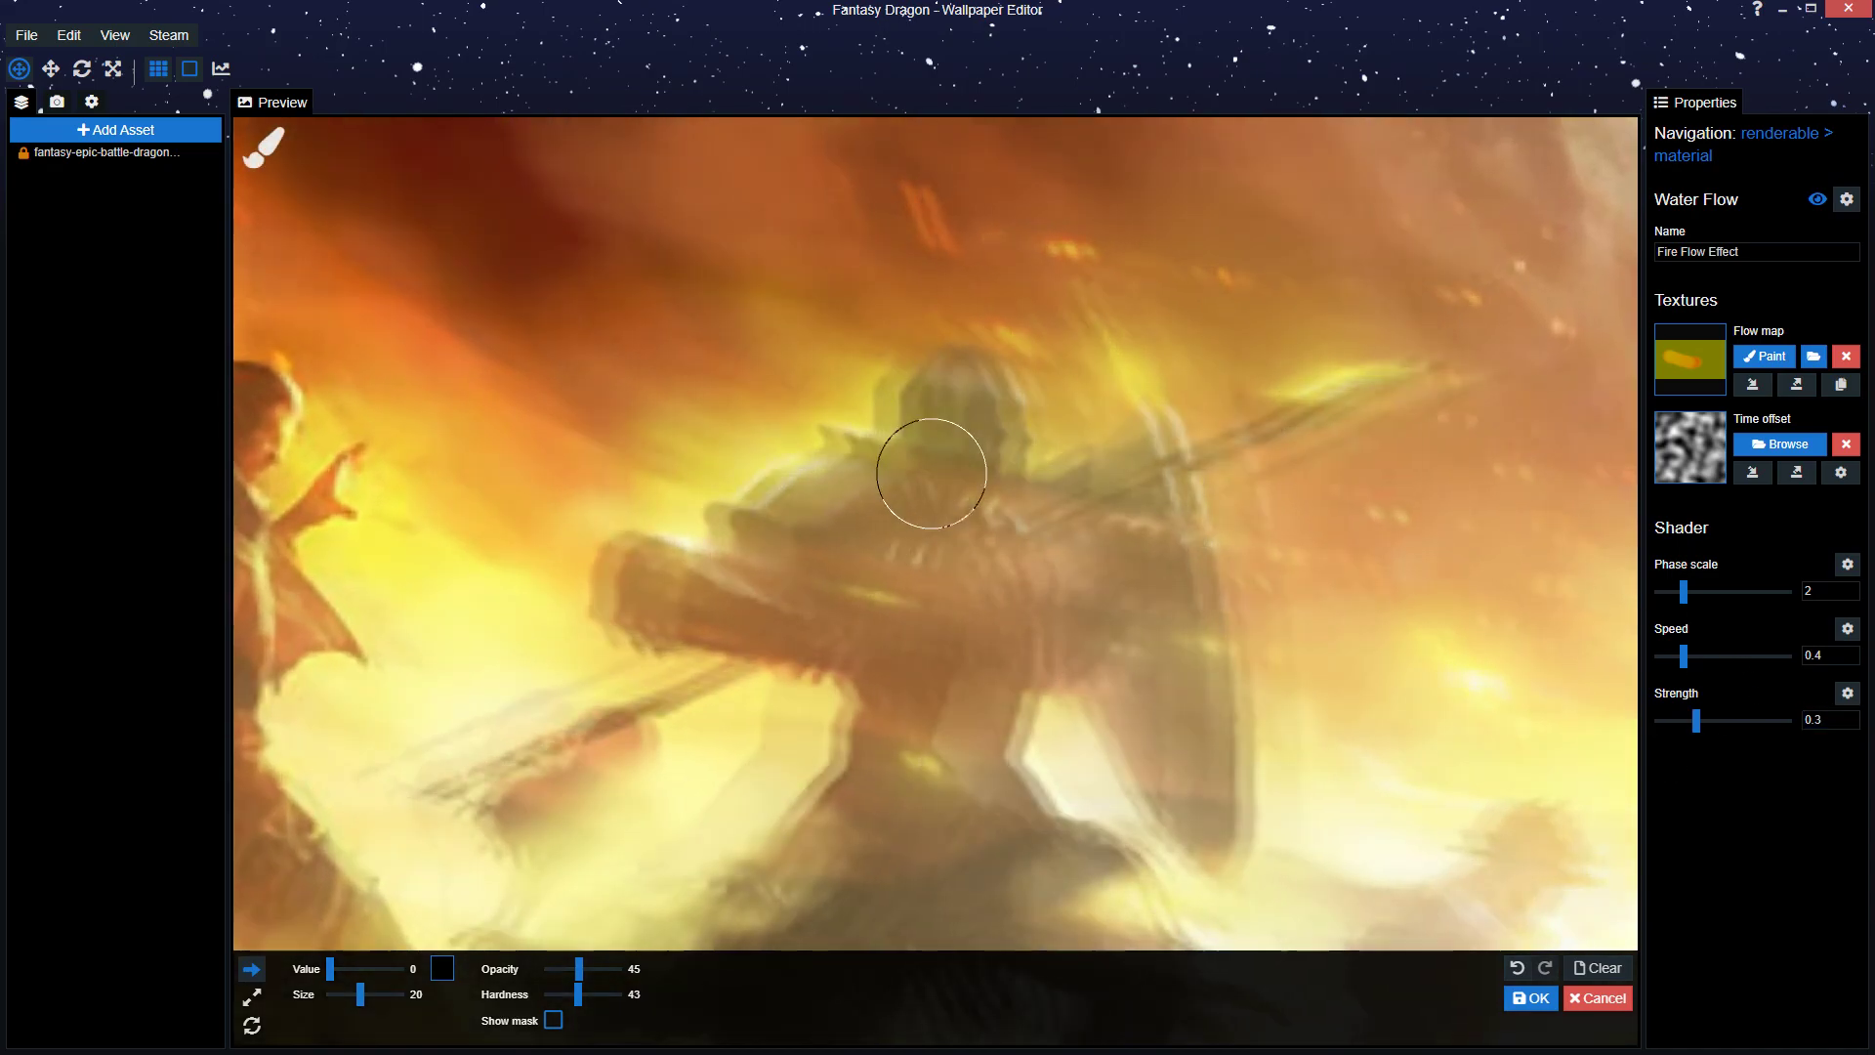
- Paint the flow mask down the armoured figure and his leg, save, then hide the mask overlay
click(553, 1020)
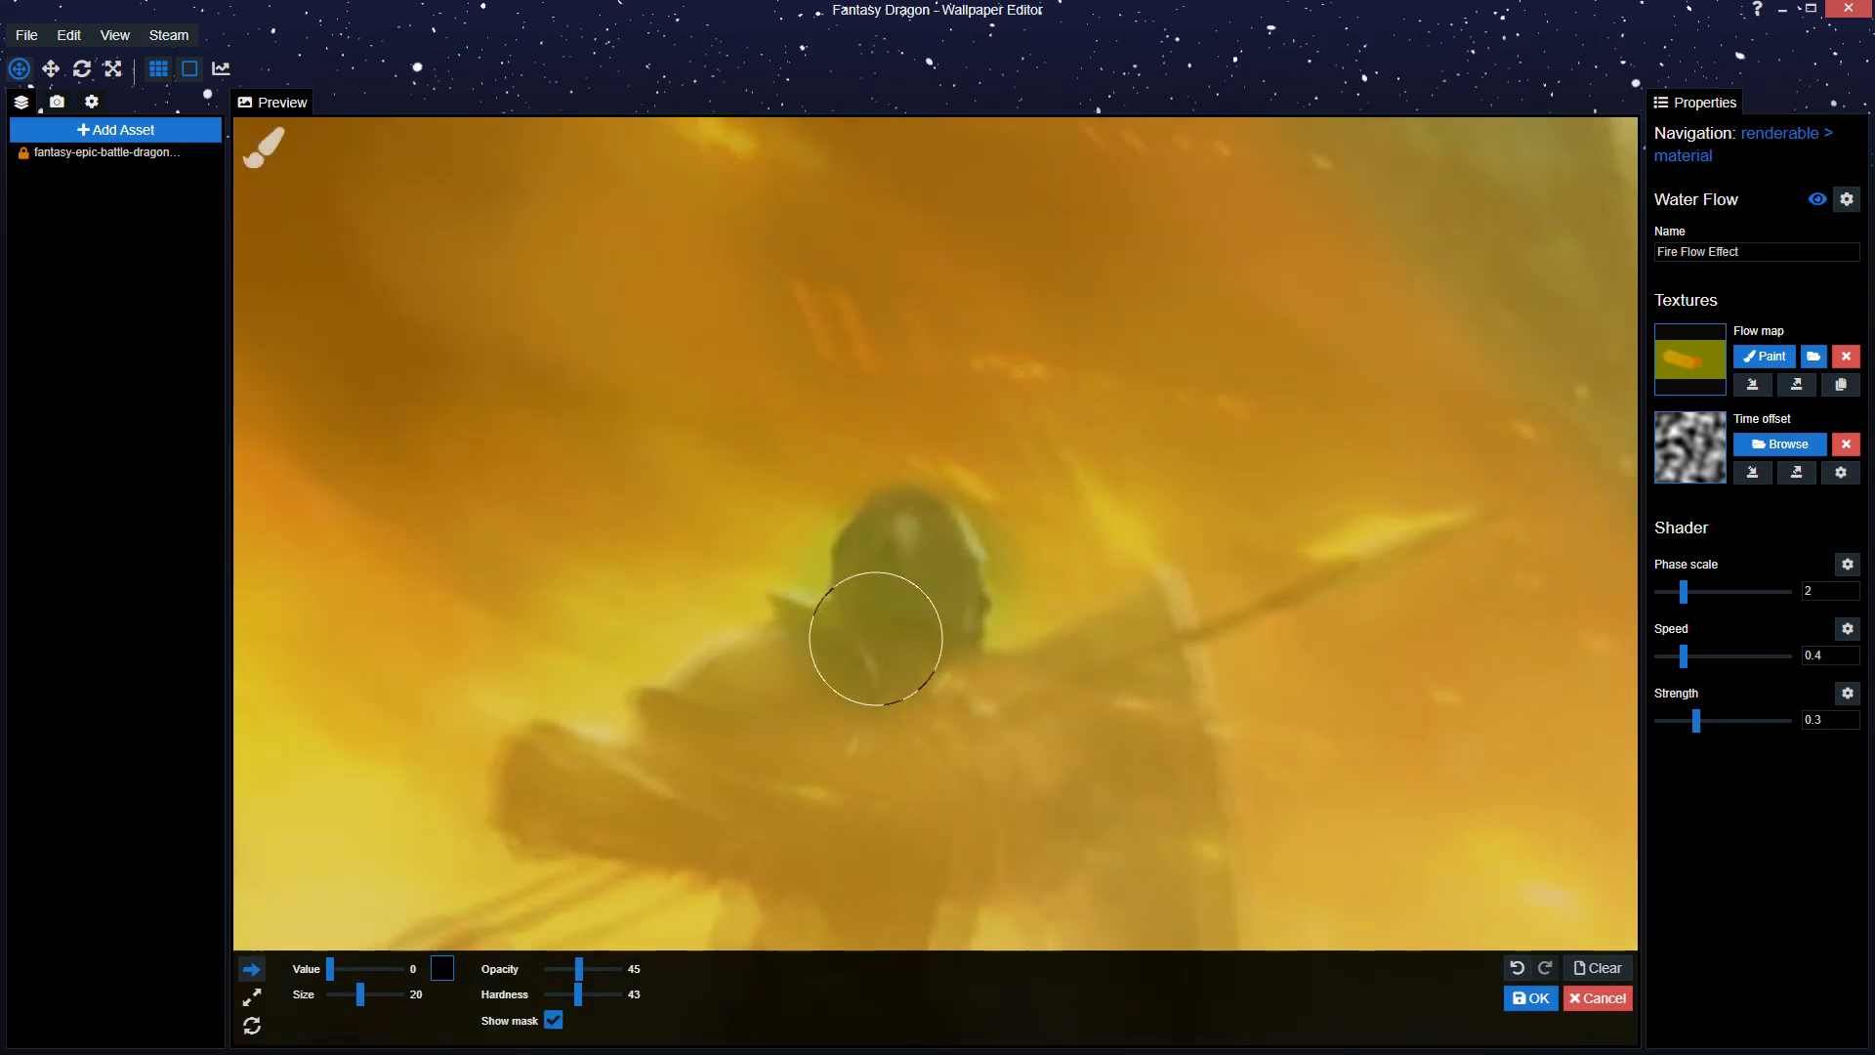
mouse_move(876, 622)
mouse_down()
mouse_move(829, 585)
mouse_move(712, 732)
mouse_move(682, 695)
mouse_move(567, 764)
mouse_move(774, 808)
mouse_move(908, 606)
mouse_move(929, 723)
mouse_move(863, 849)
mouse_up()
scroll(775, 808, down, 1)
drag(845, 928, 907, 770)
key(ctrl+s)
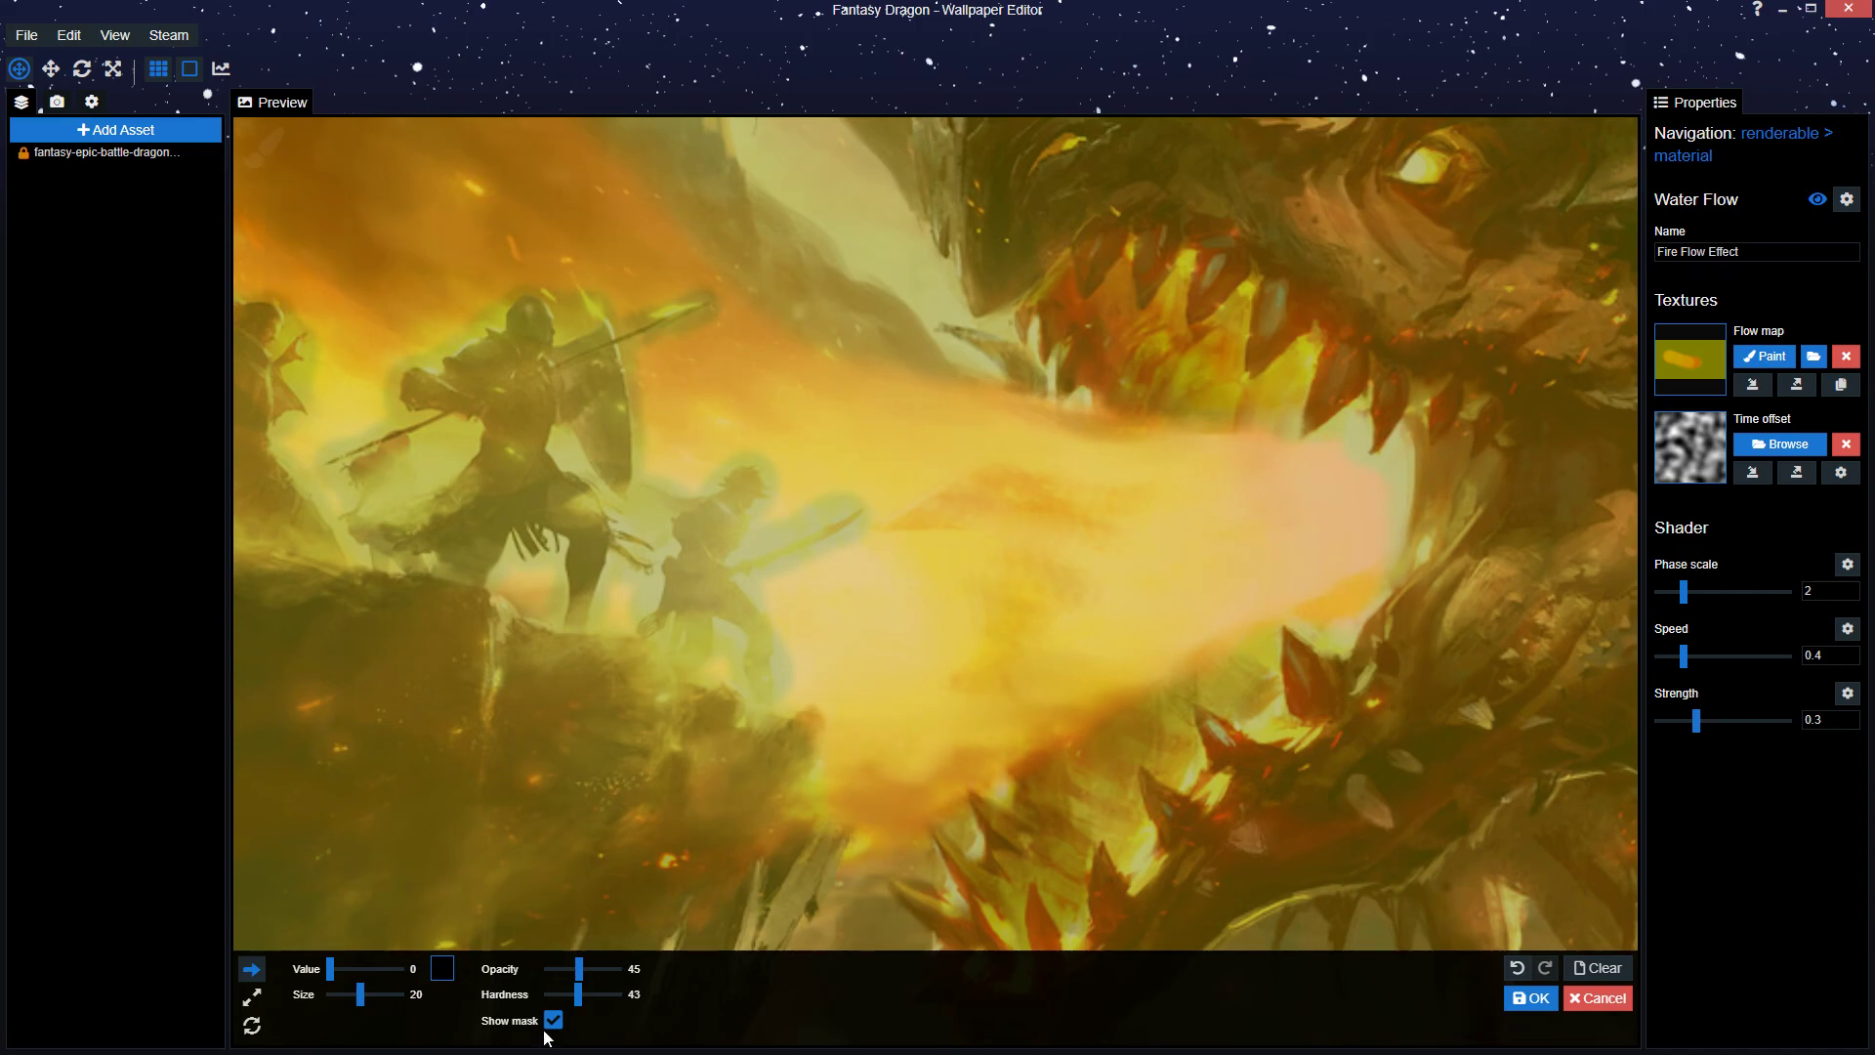
click(548, 1023)
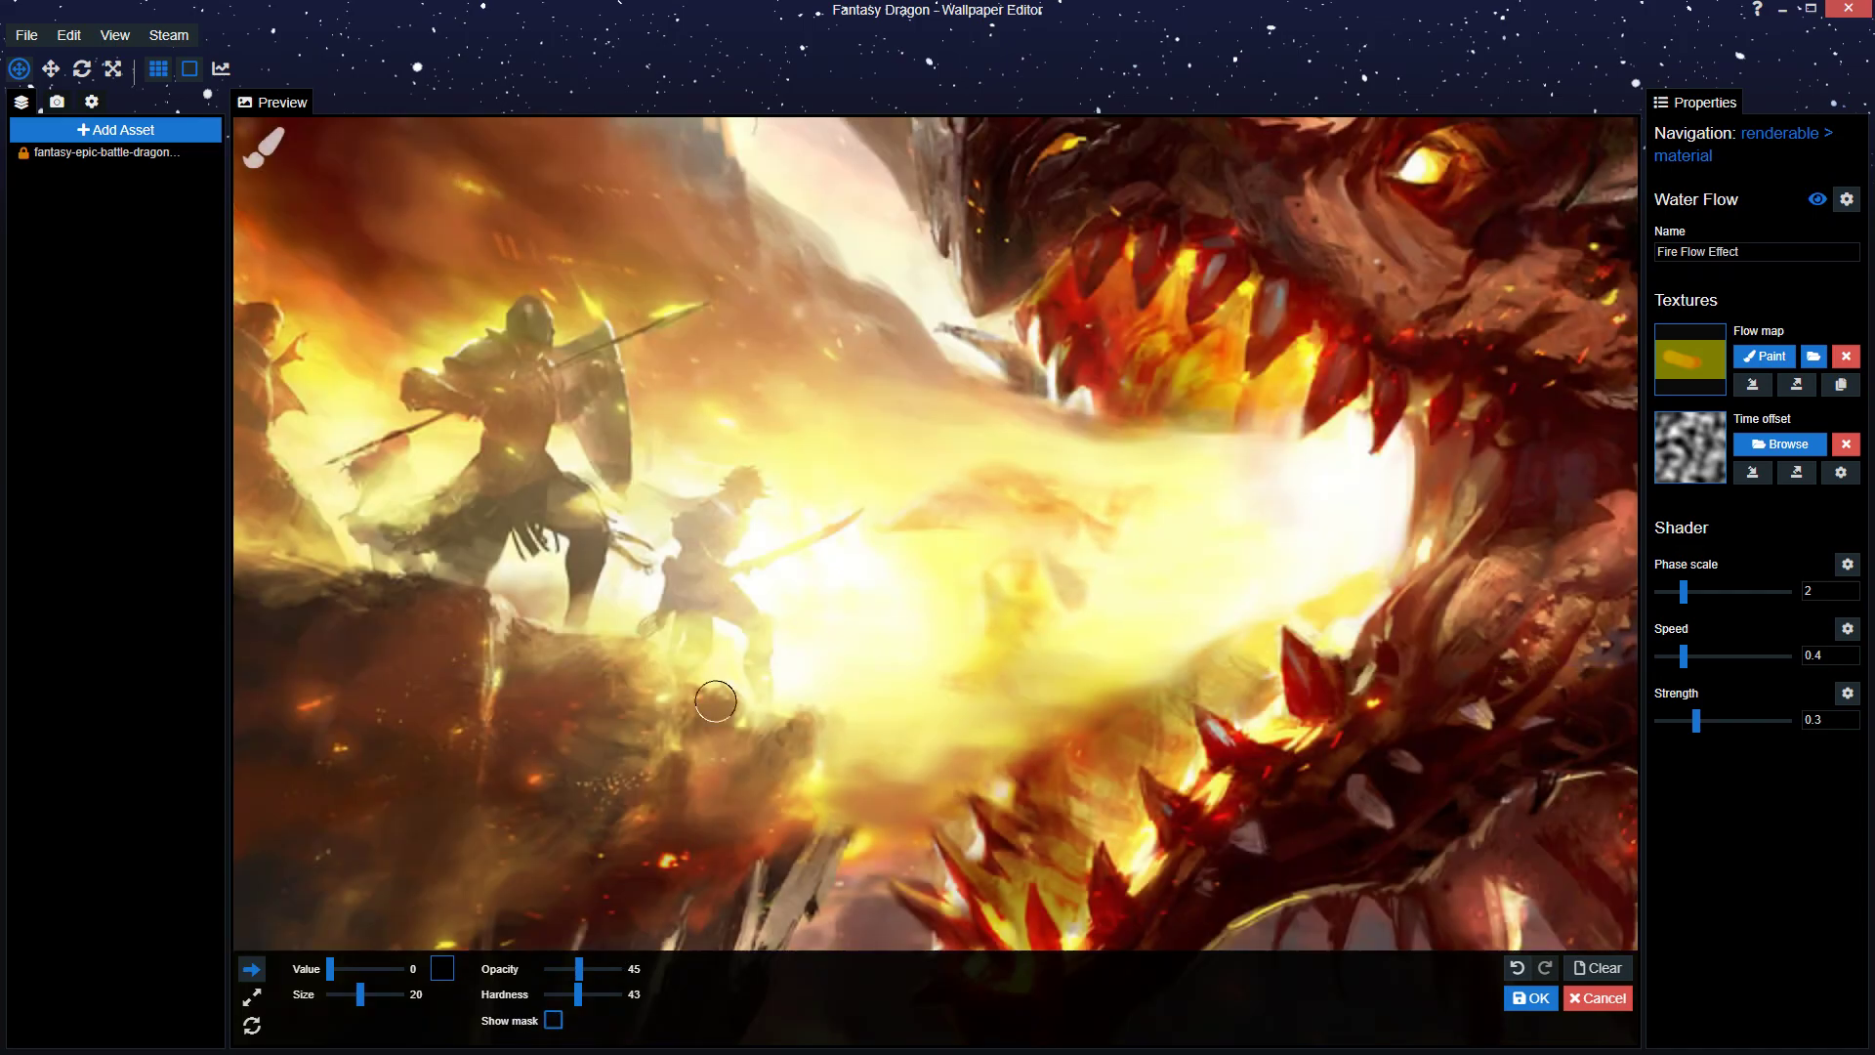
- Finish the flow-map painting, reopen the Fire Ripple Effect's settings, and save
click(1509, 996)
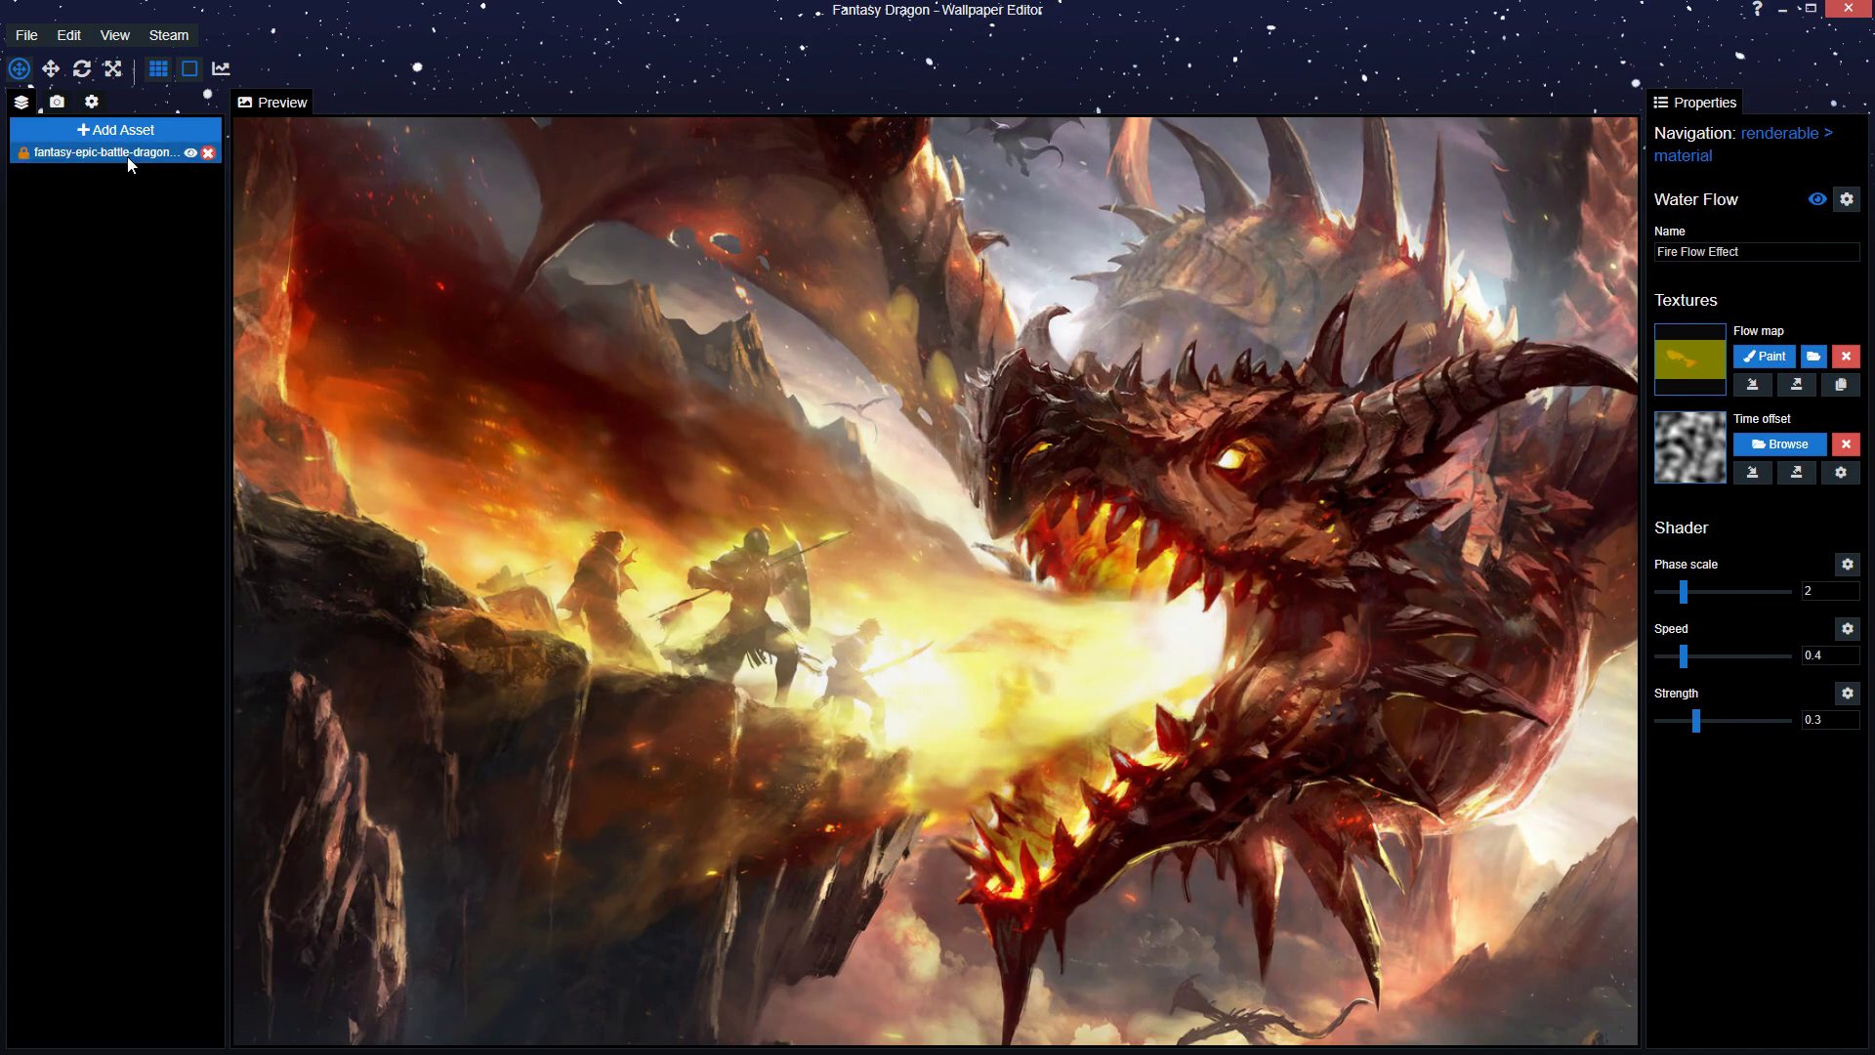
click(128, 157)
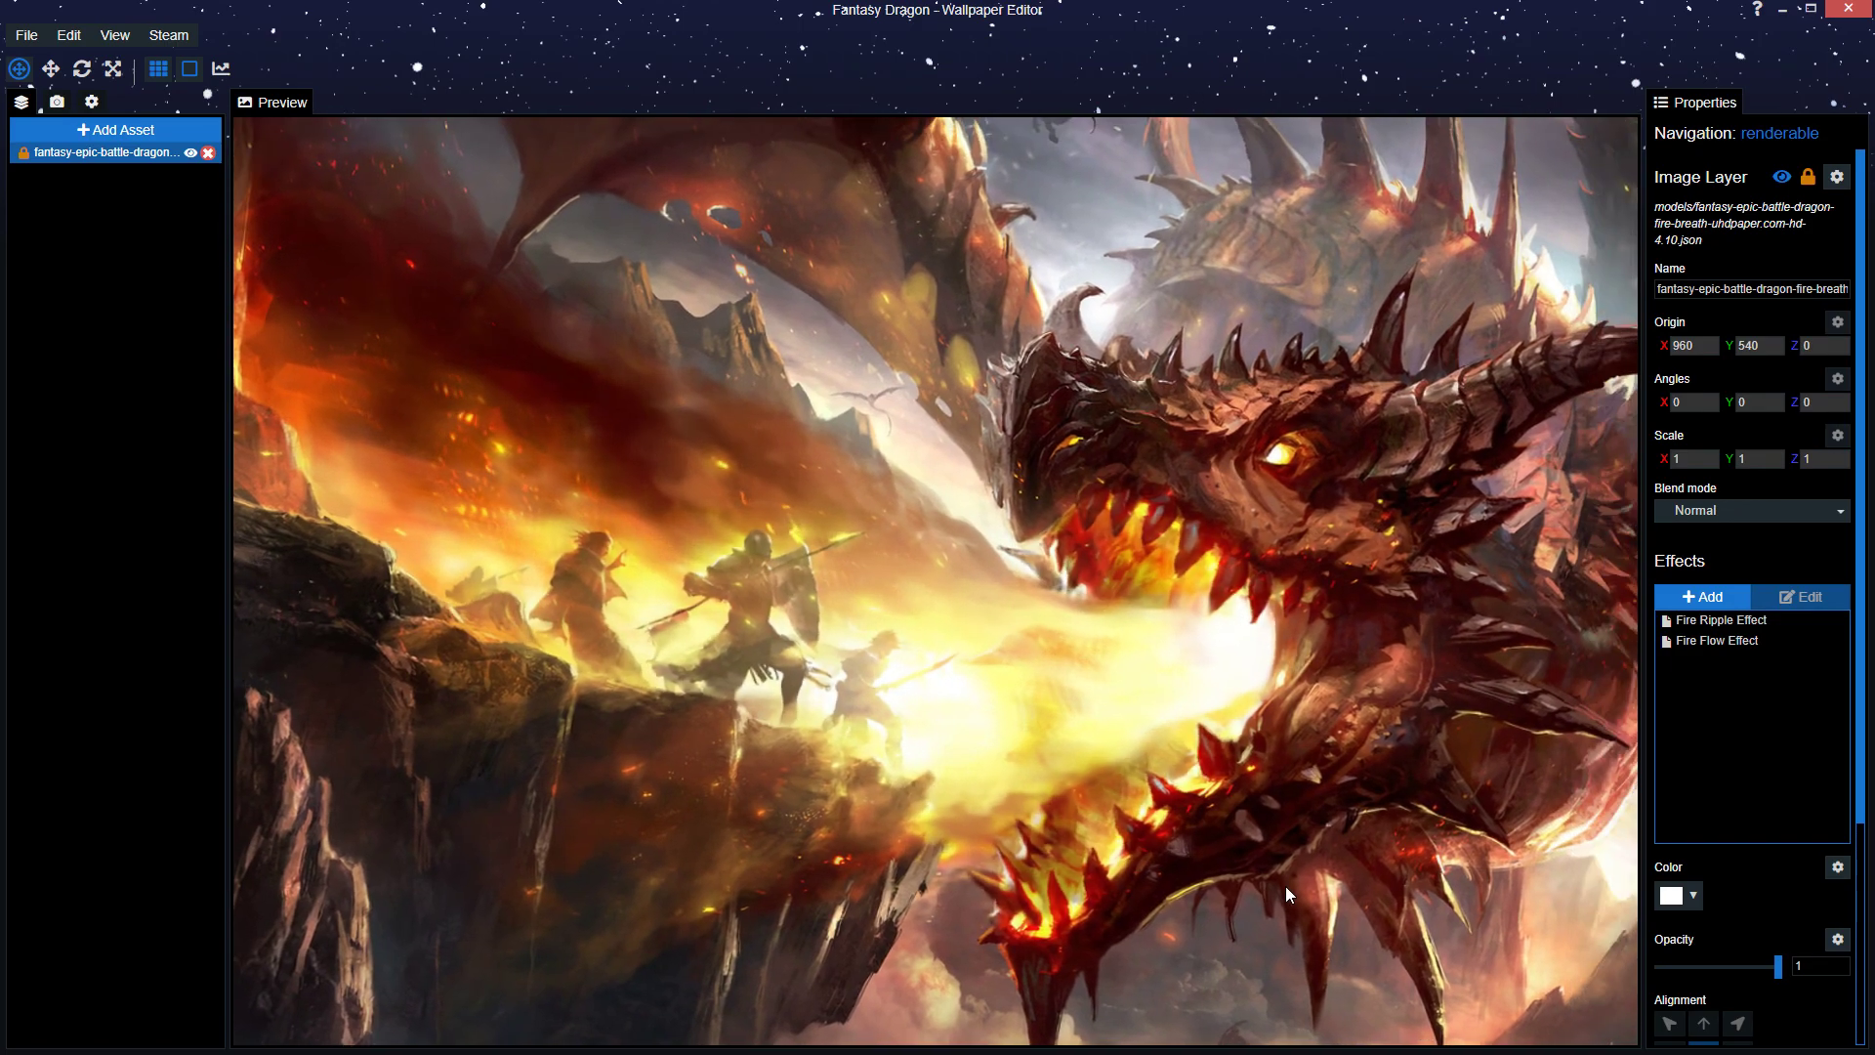
double_click(1730, 623)
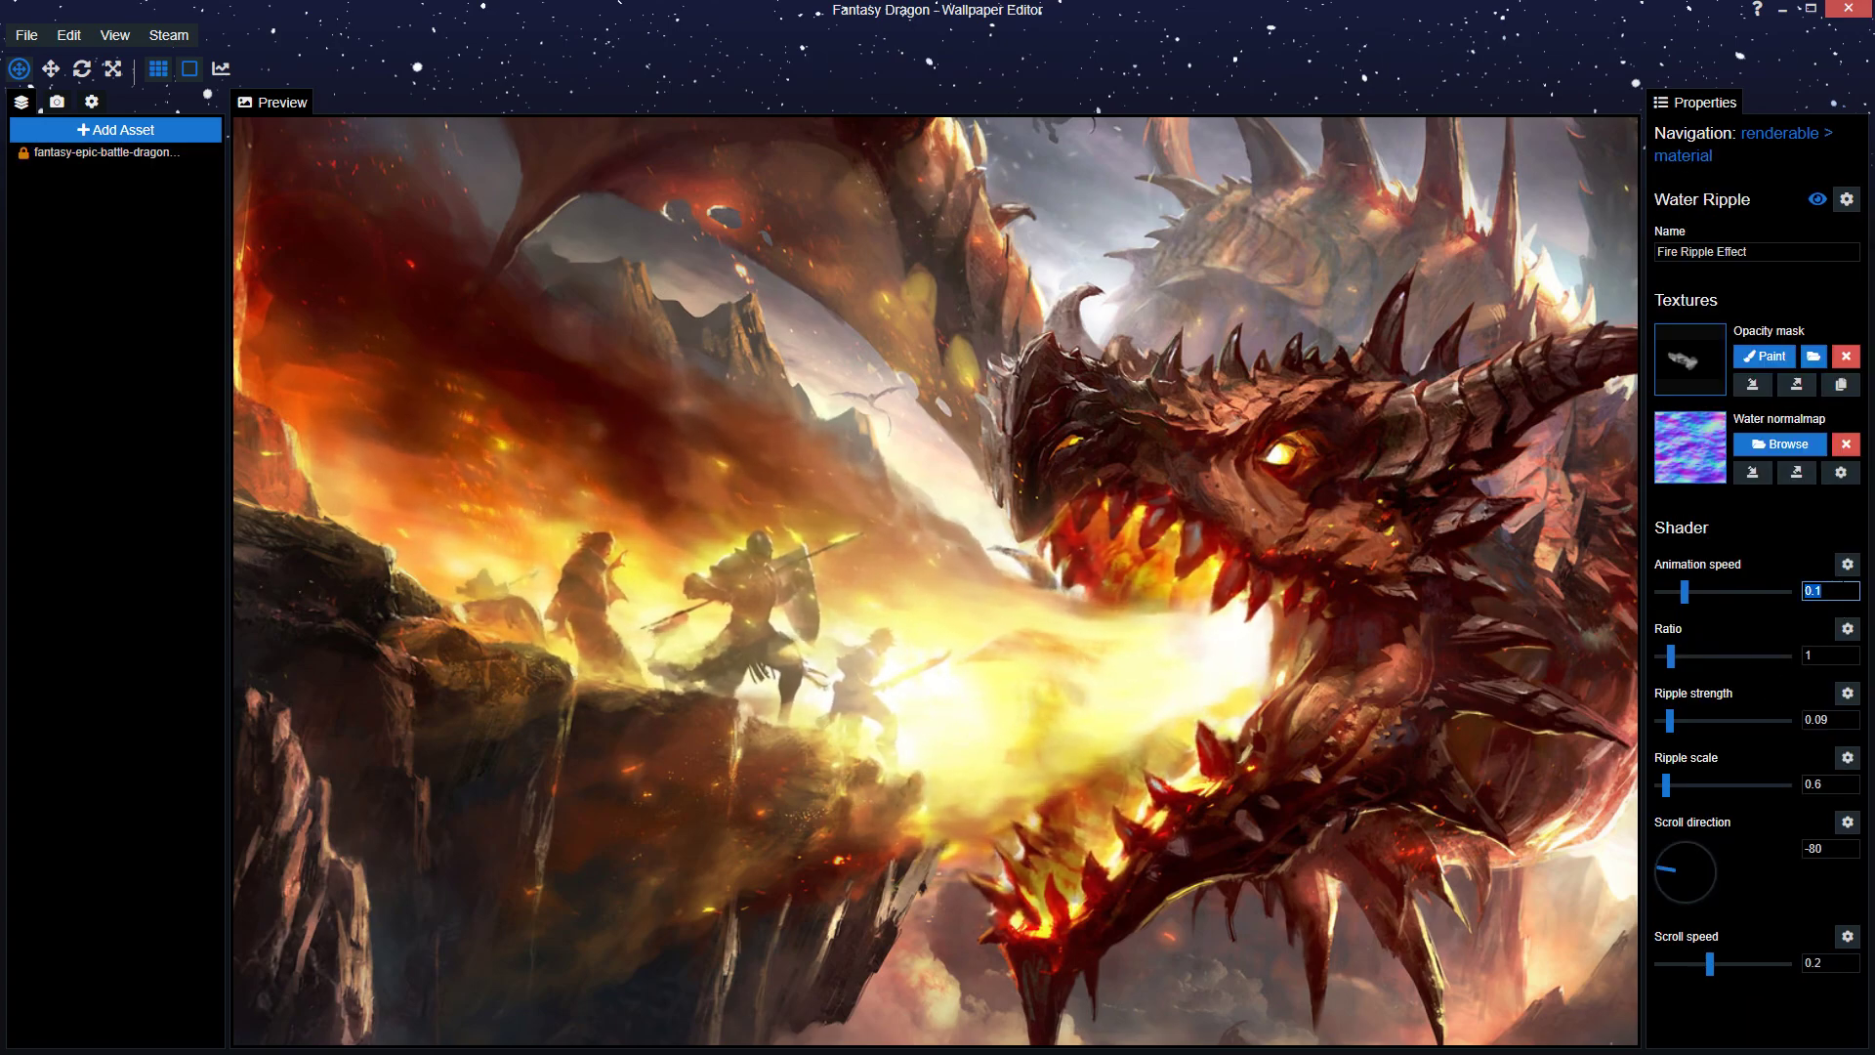
key(ctrl+s)
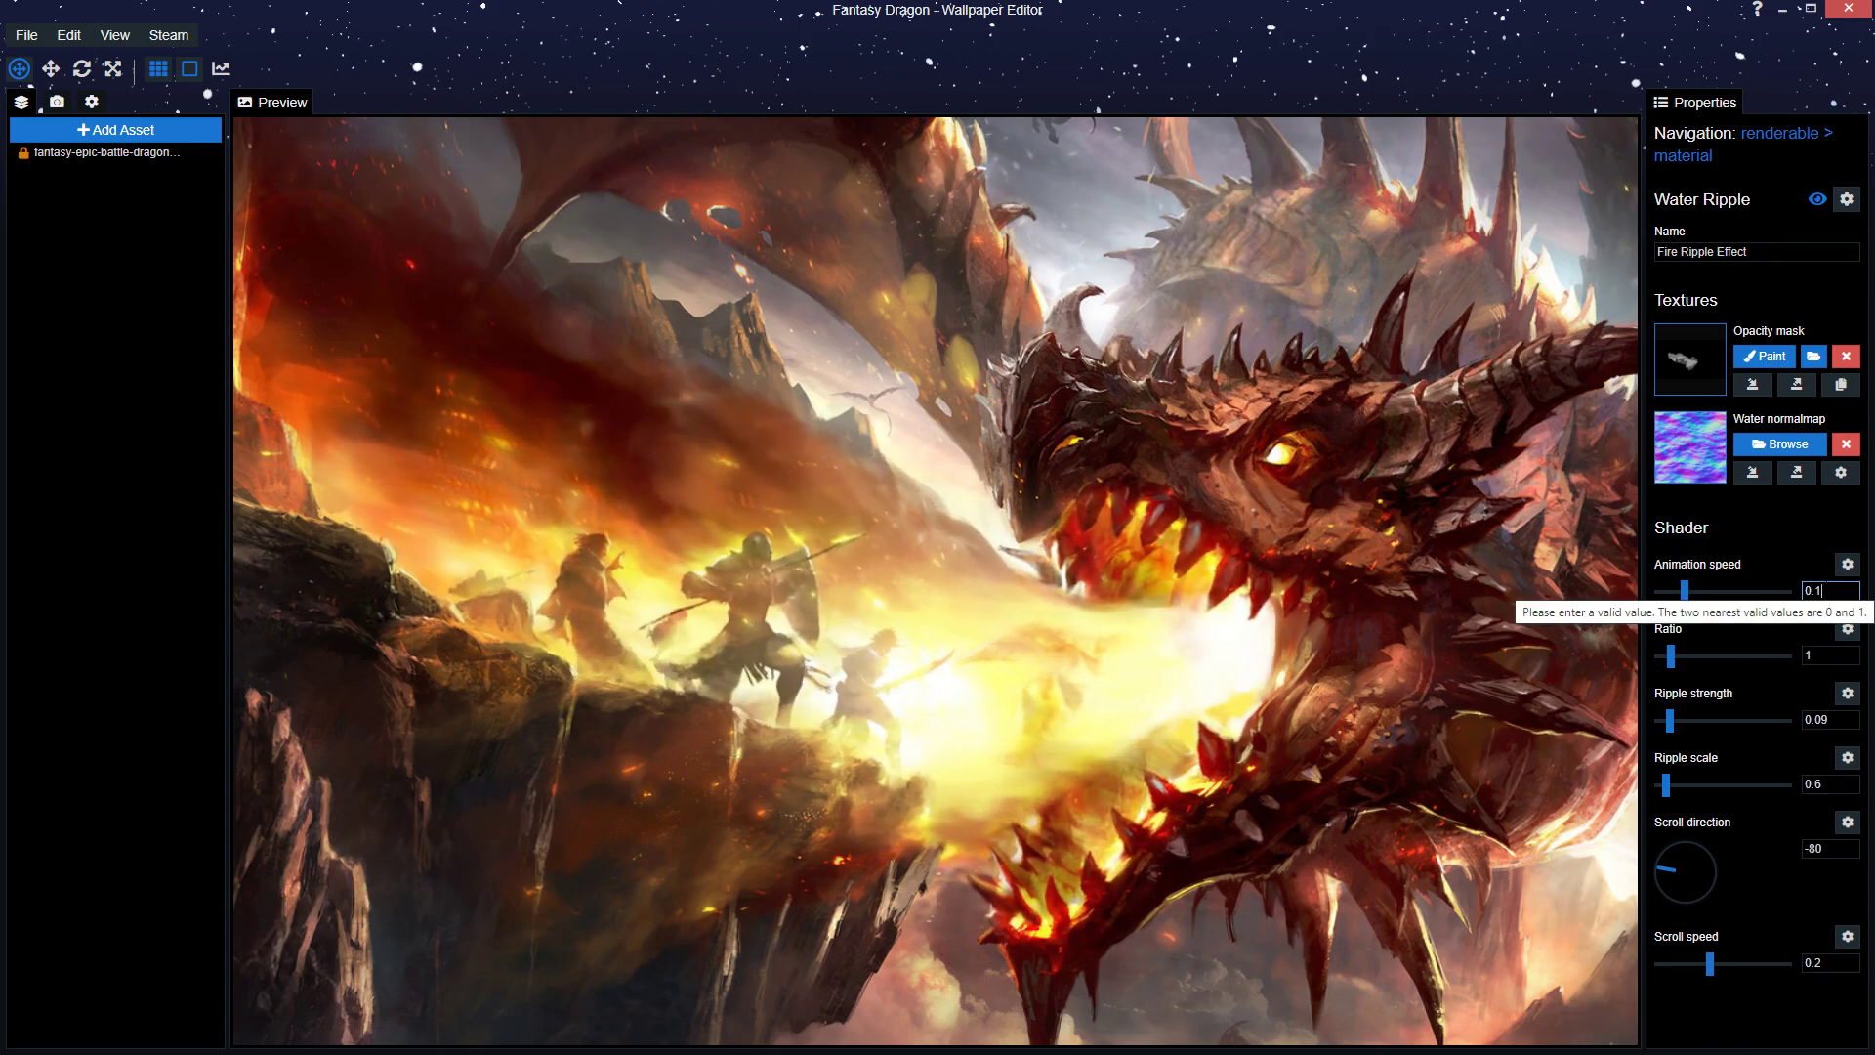
- Set Fire Ripple animation speed to 0.08 and scroll direction to -82, keeping scroll speed 0.2
double_click(1830, 588)
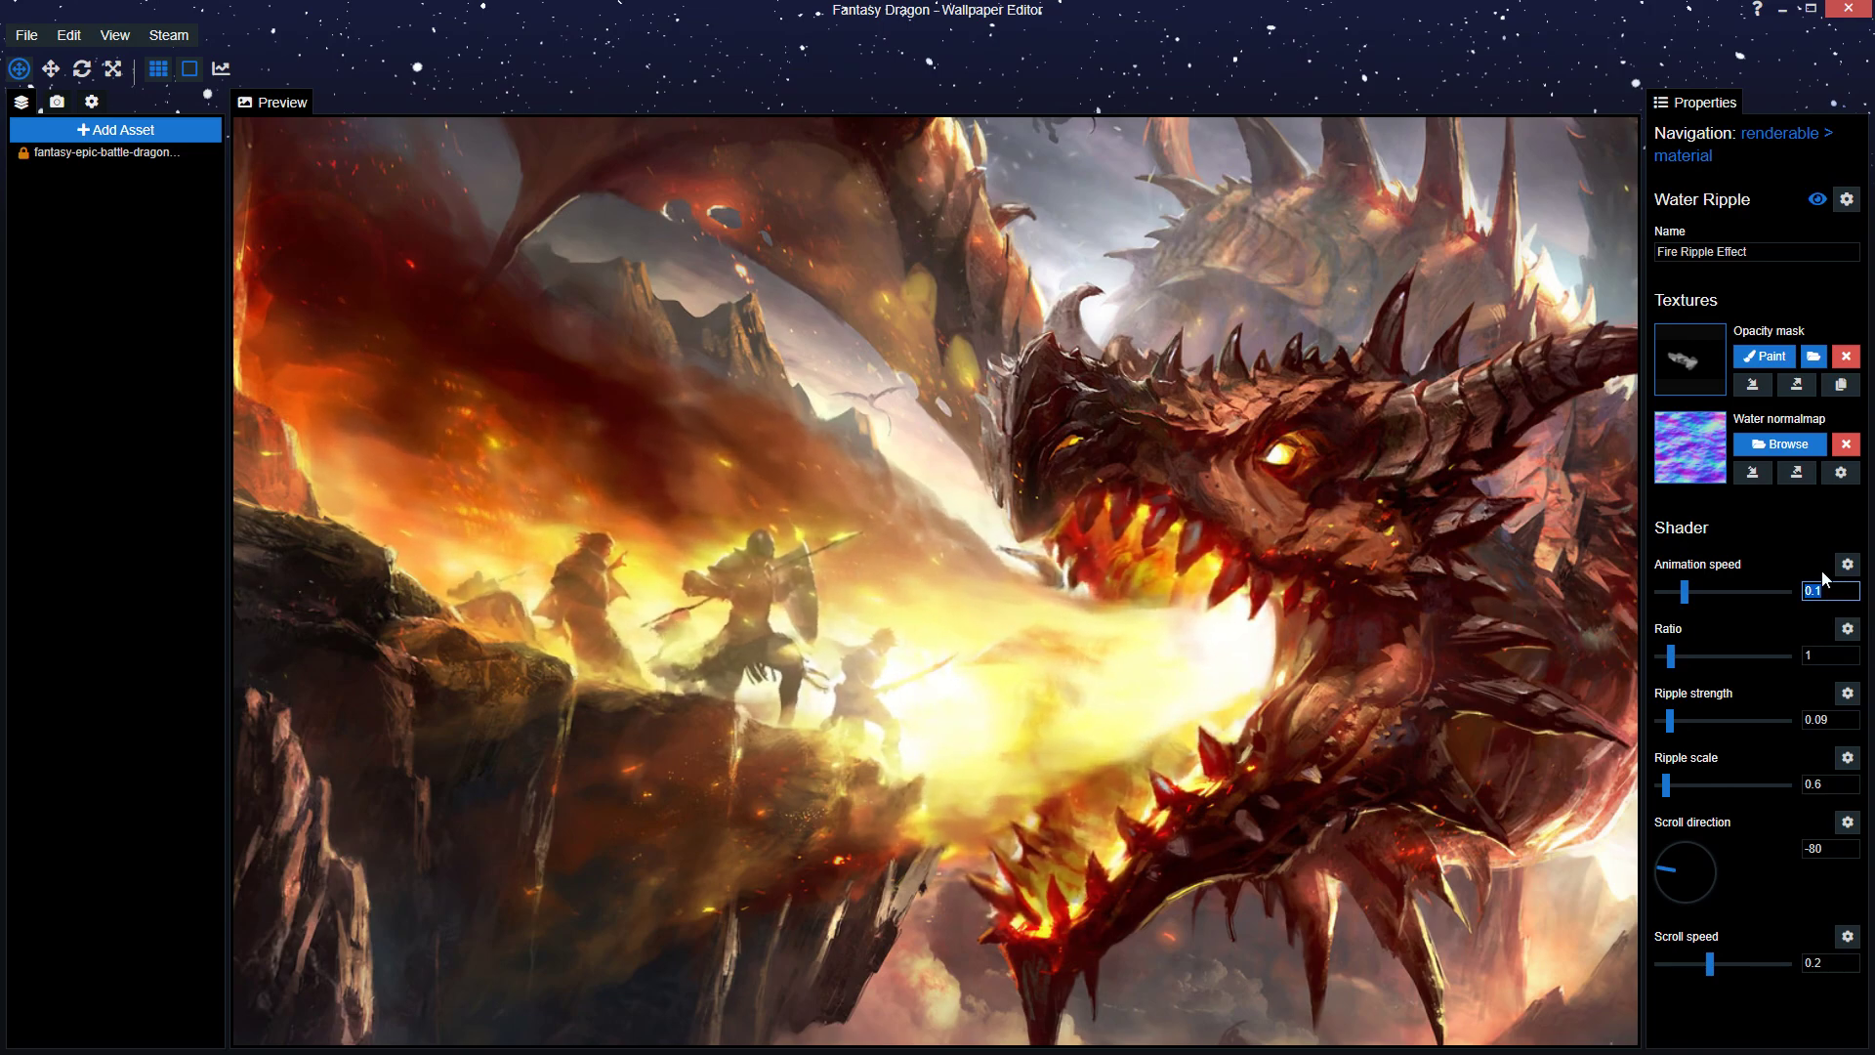
text(0.08)
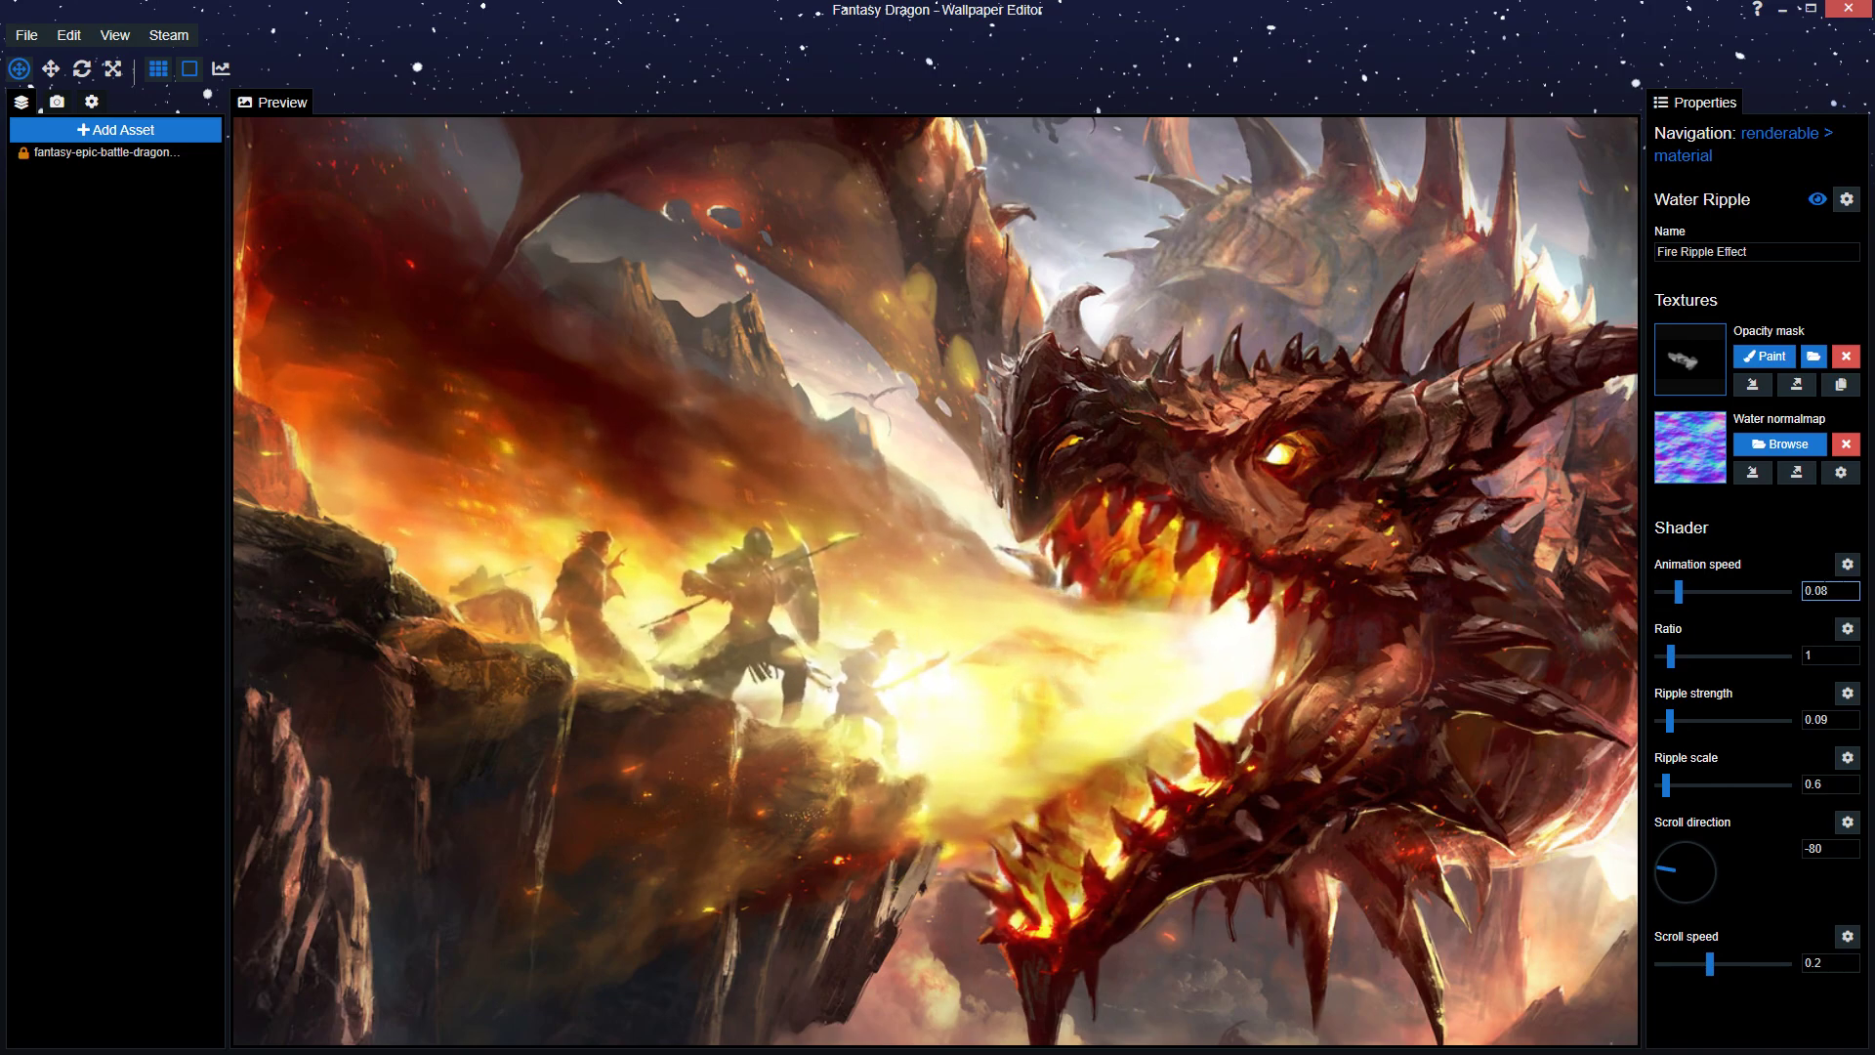
drag(1687, 892, 1689, 892)
click(1836, 962)
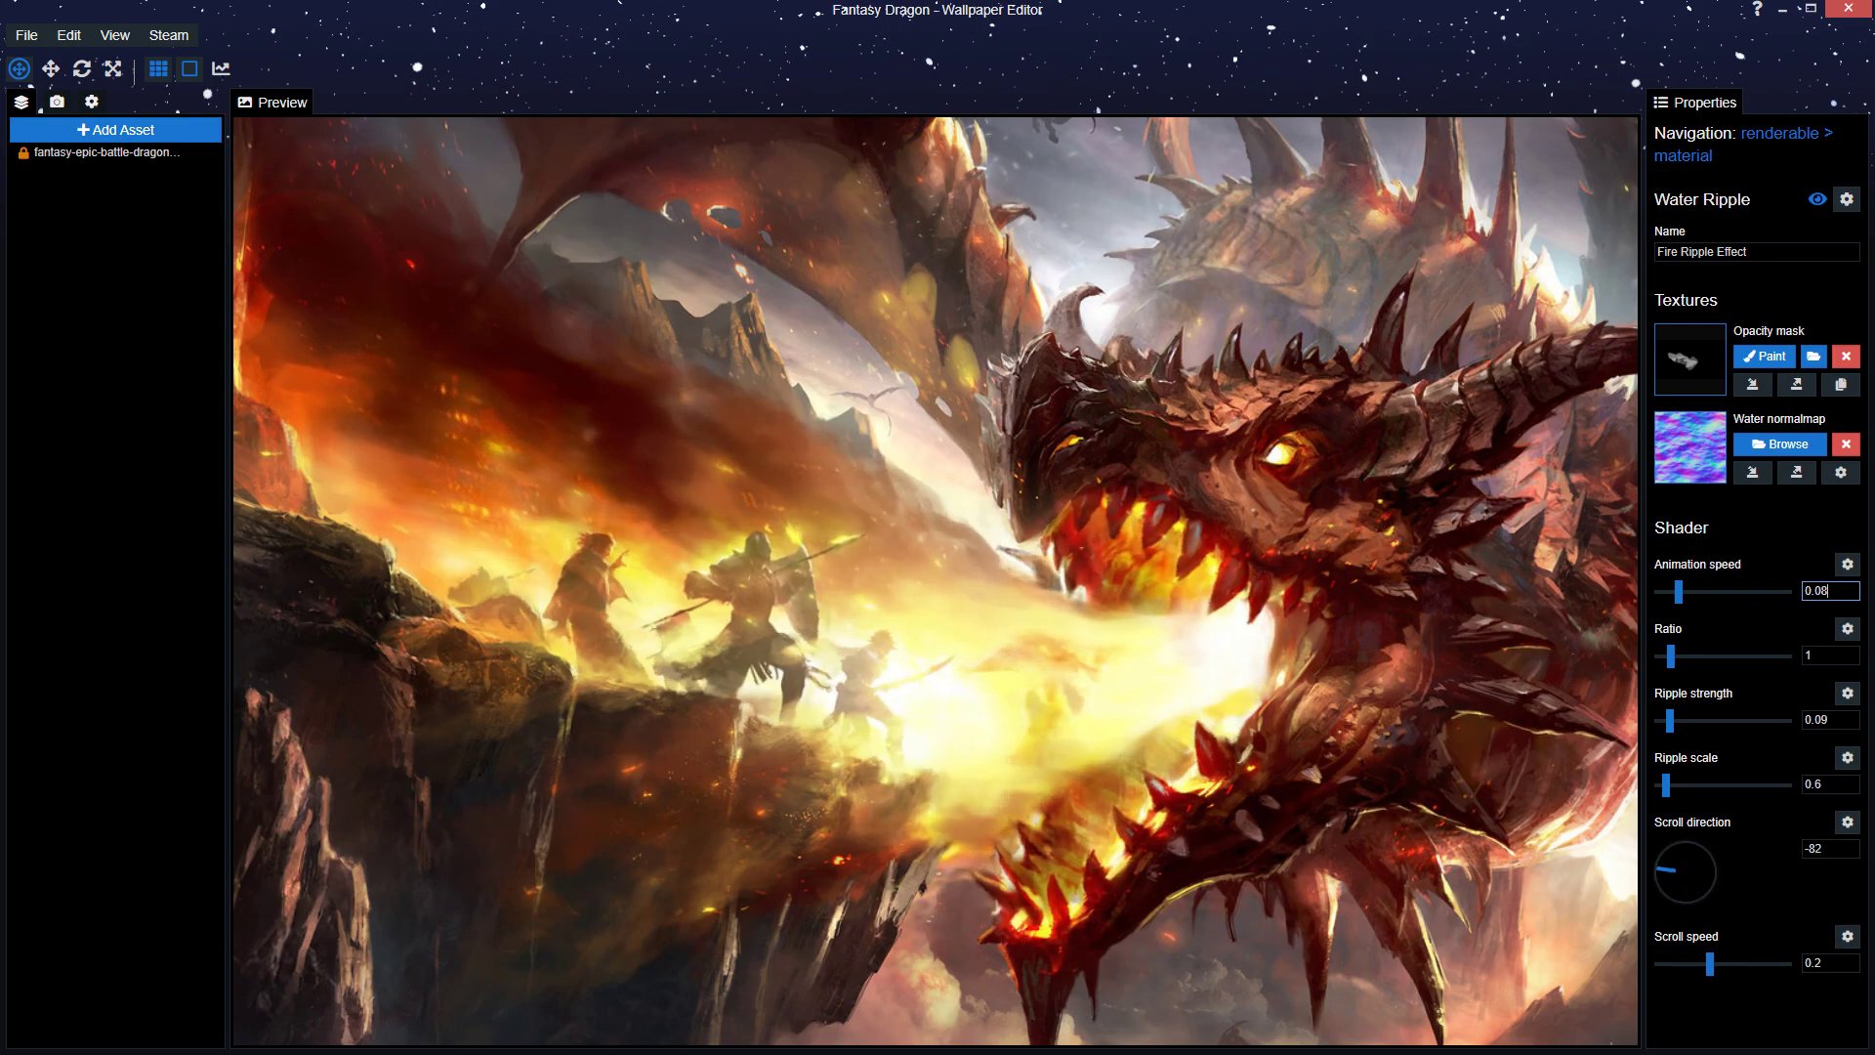
key(BackSpace)
text(1)
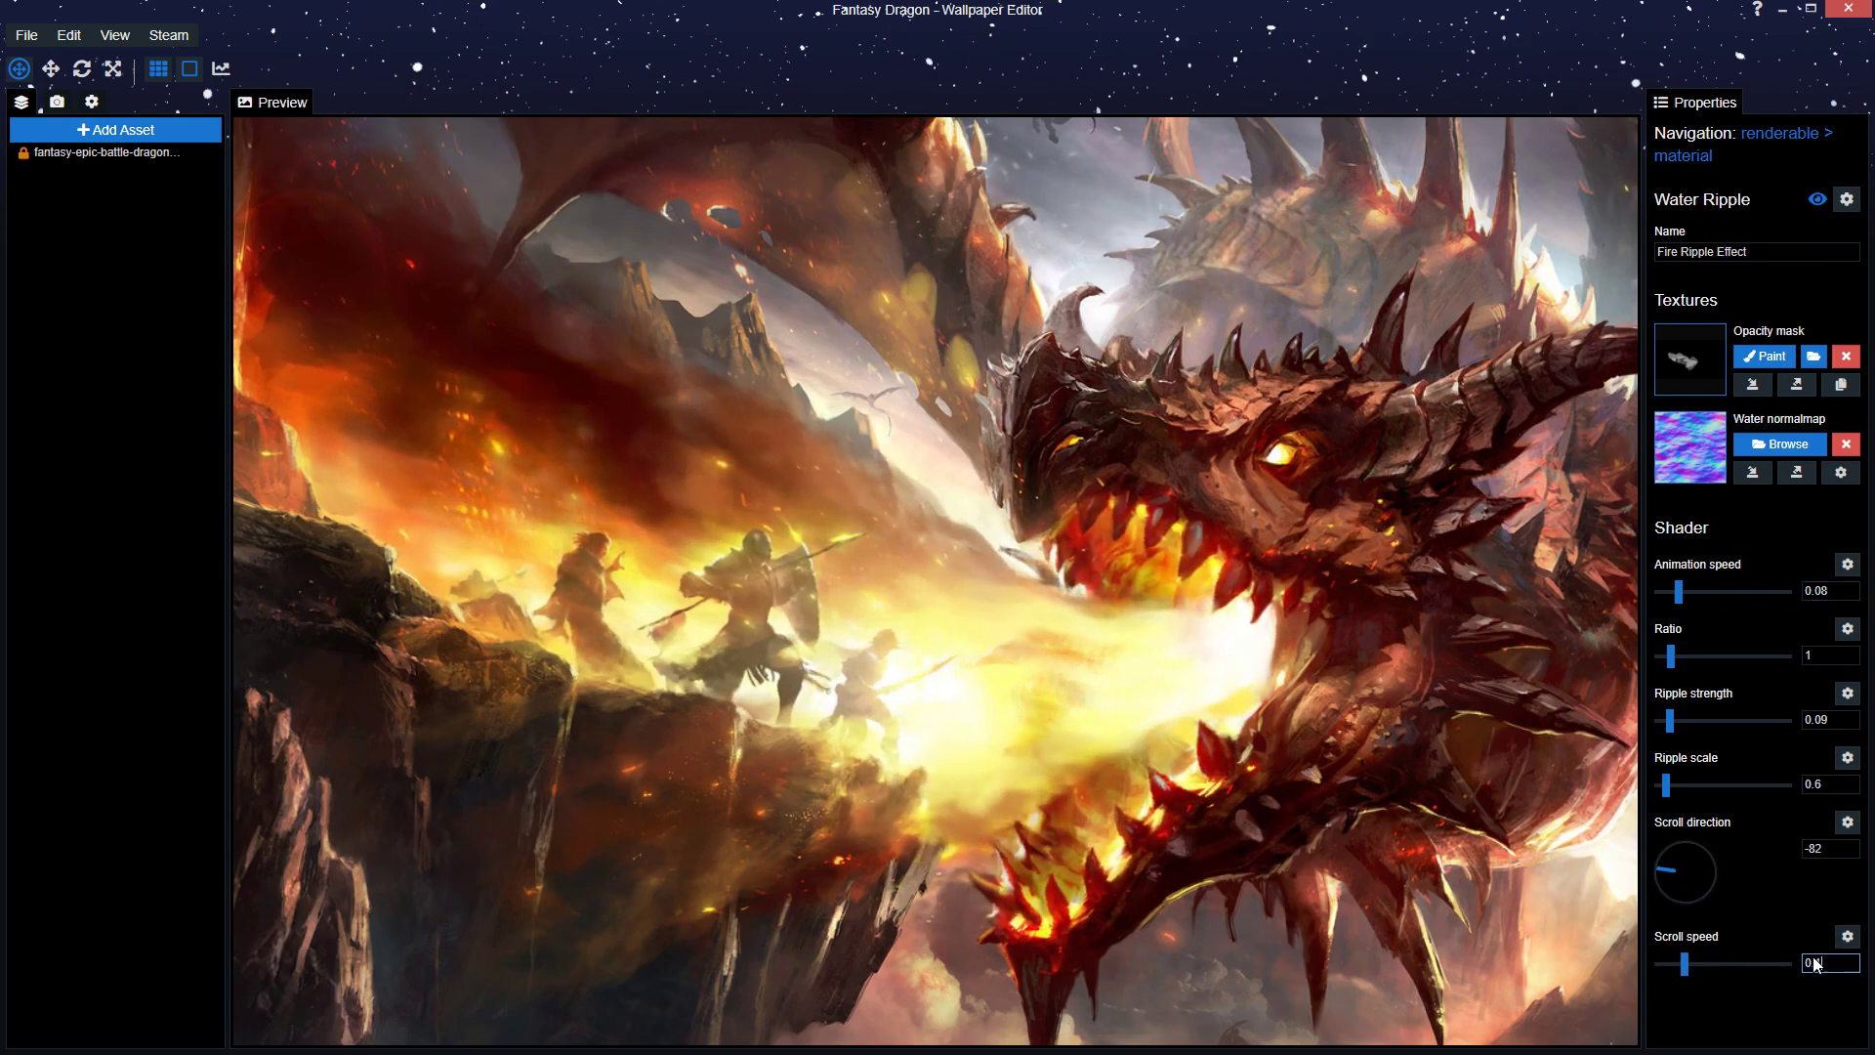
key(BackSpace)
text(2)
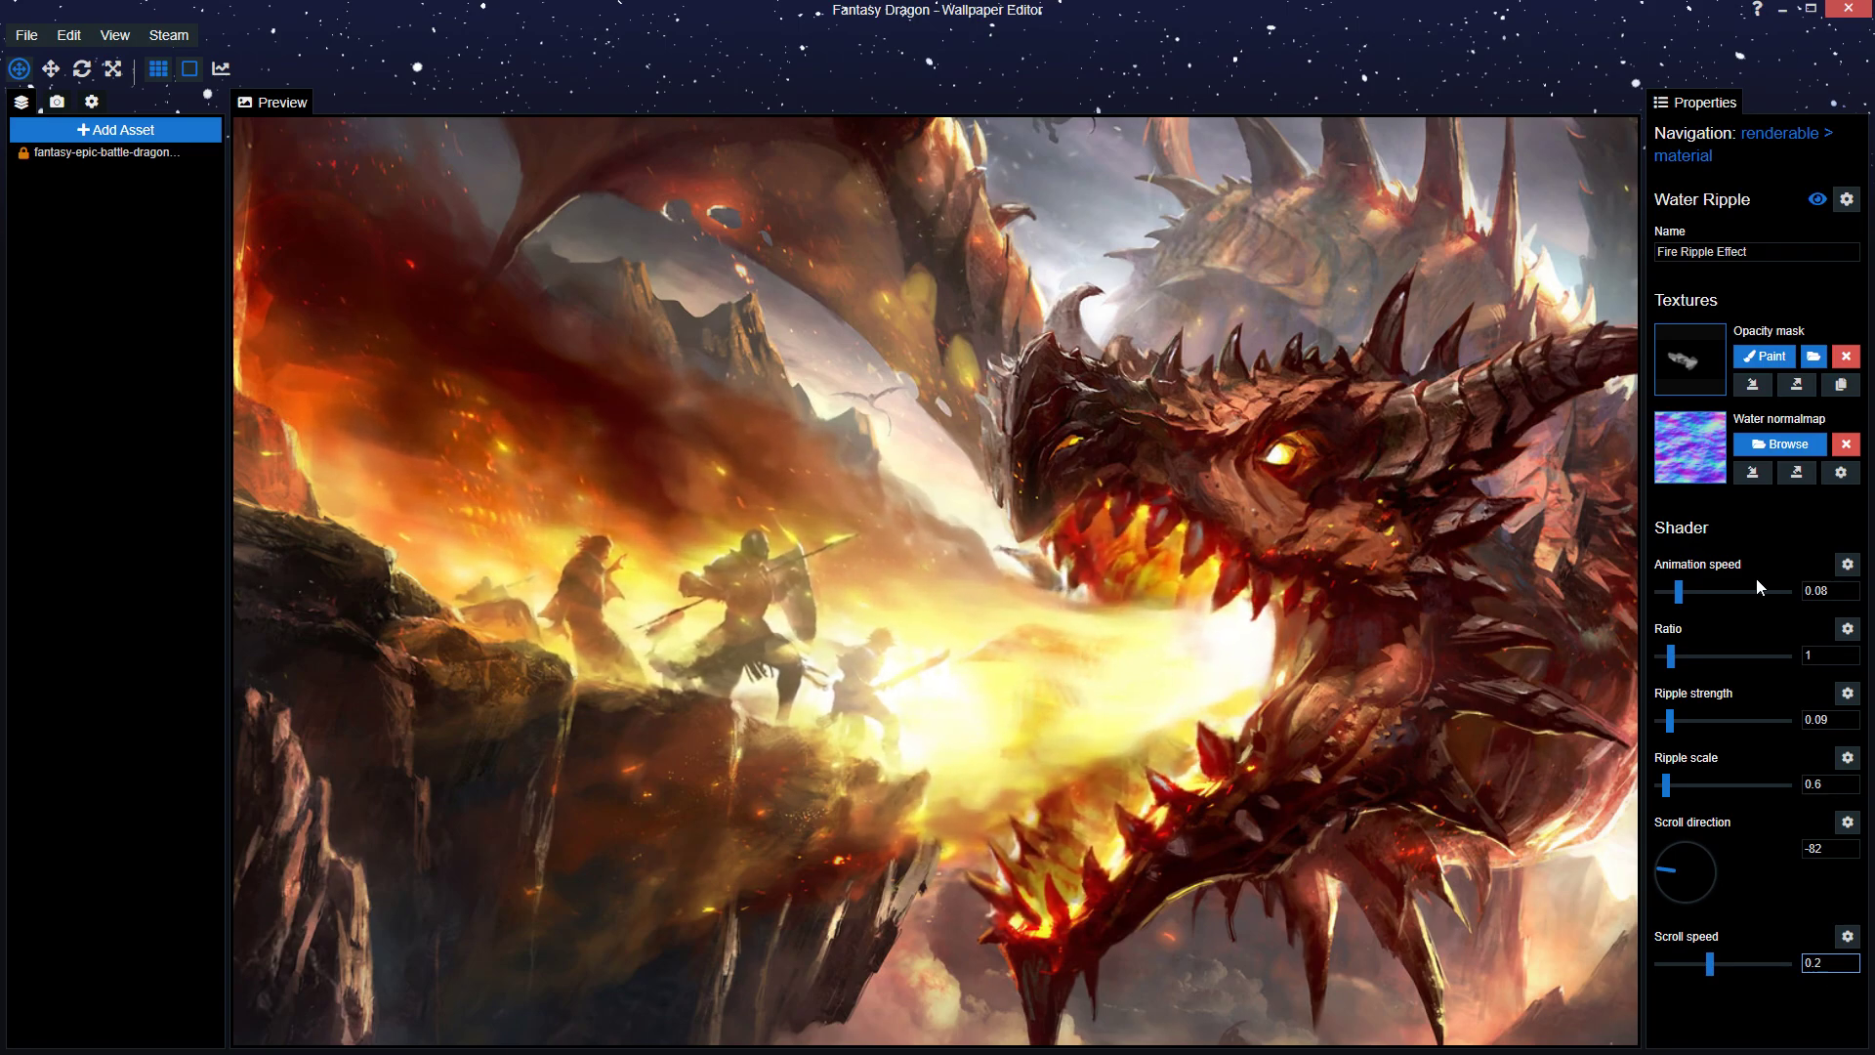
- Save, then return to the dragon image layer listing the Fire Ripple and Fire Flow effects
key(ctrl+s)
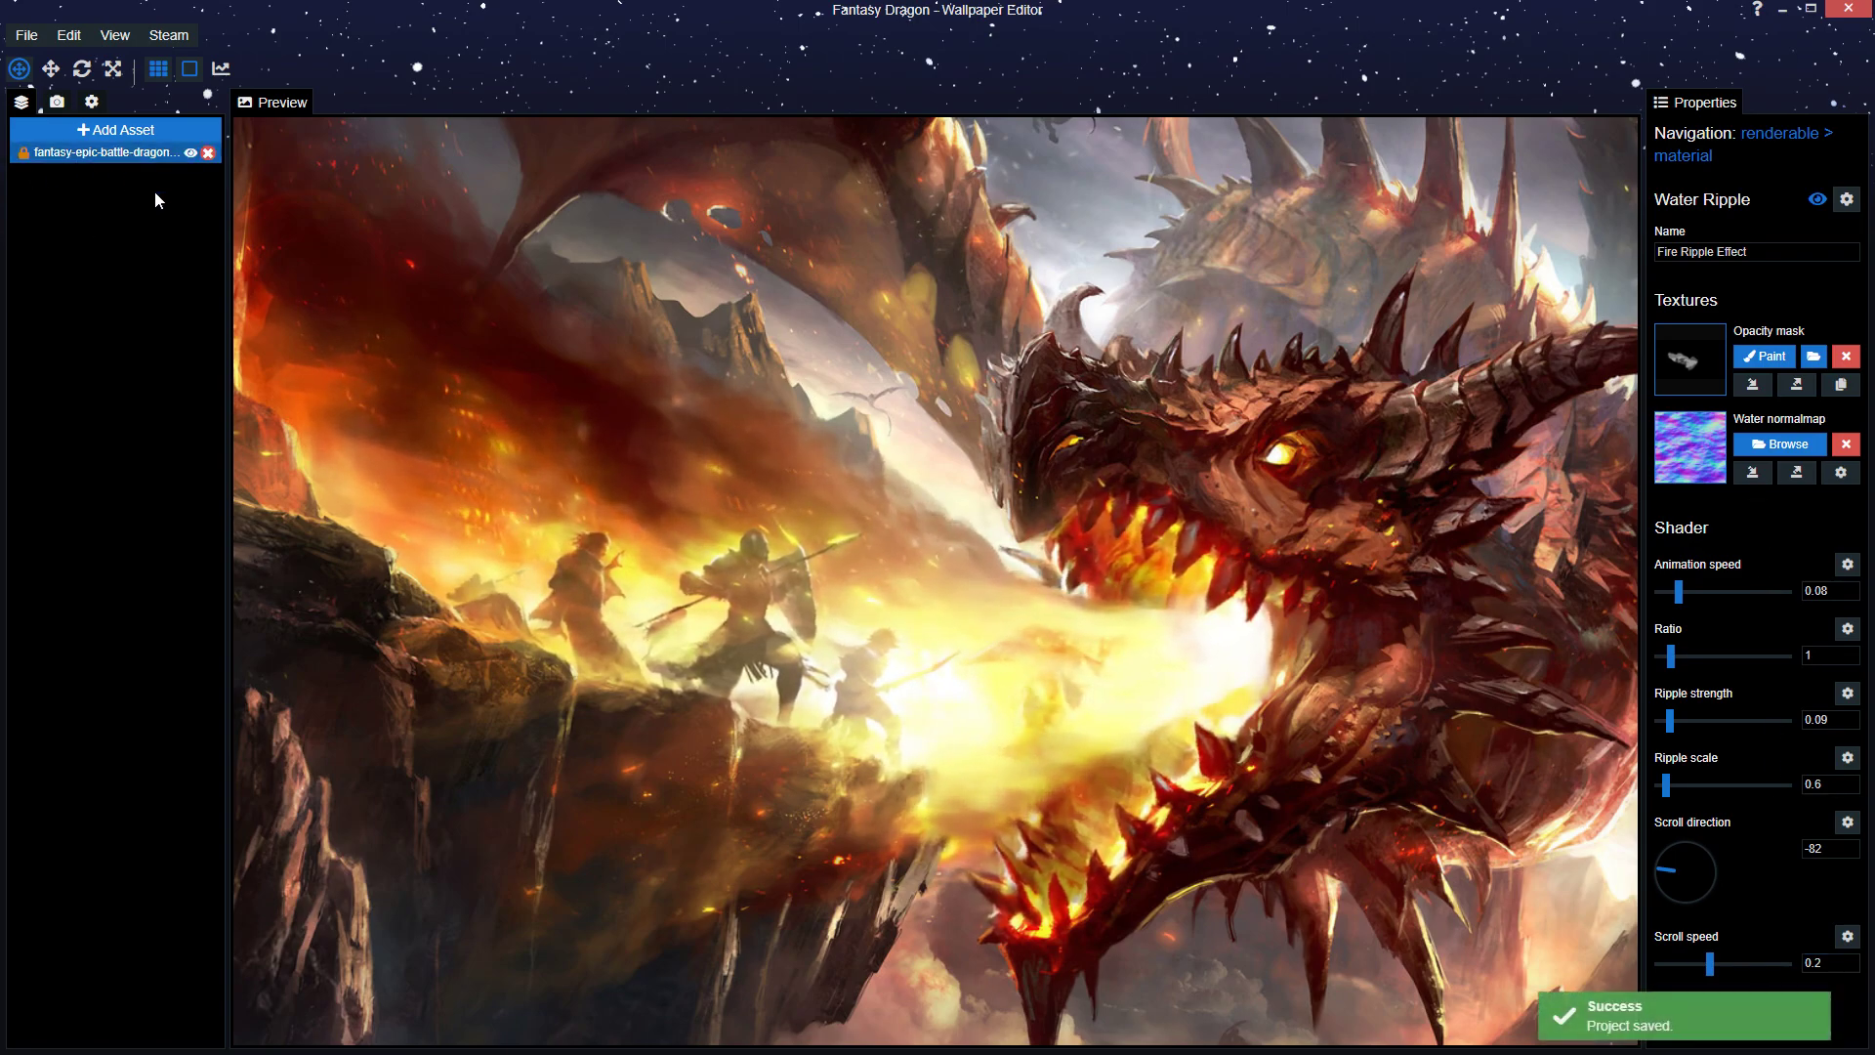
click(1502, 695)
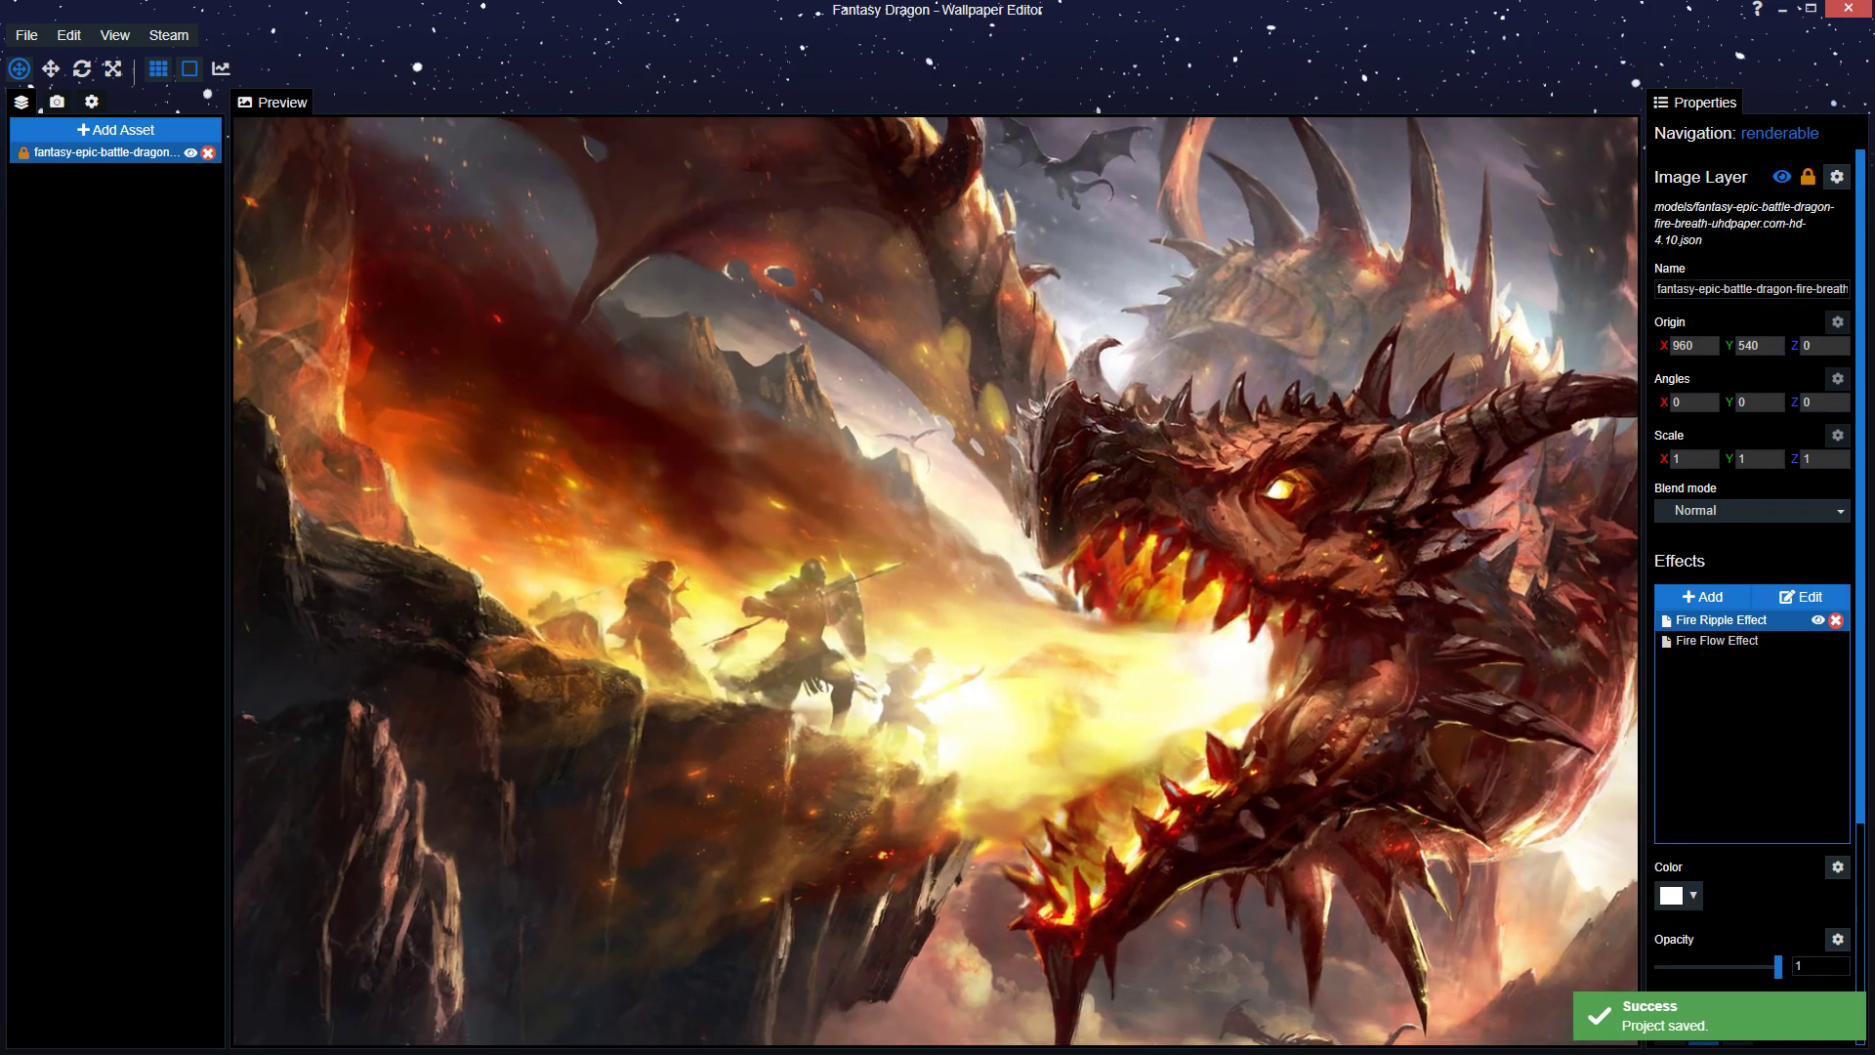